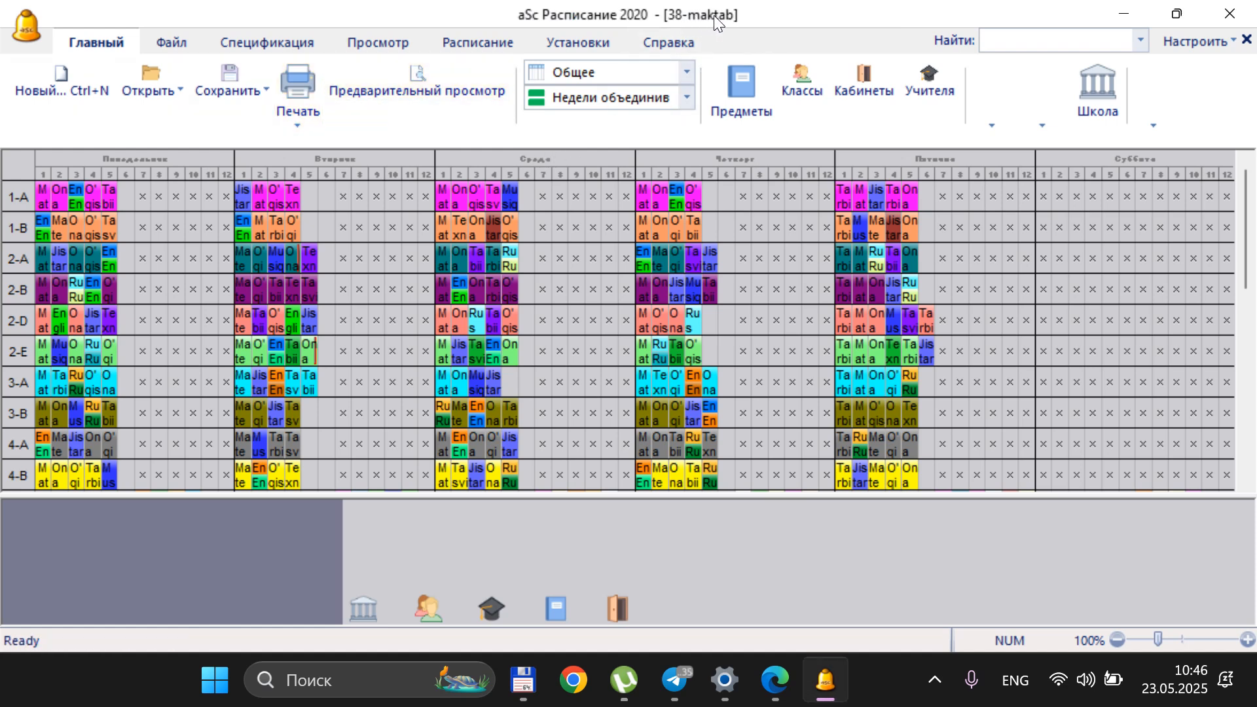
# Create a new timetable for the institution 40-maktab with 12 lessons per day and 6 days
pyautogui.click(79, 86)
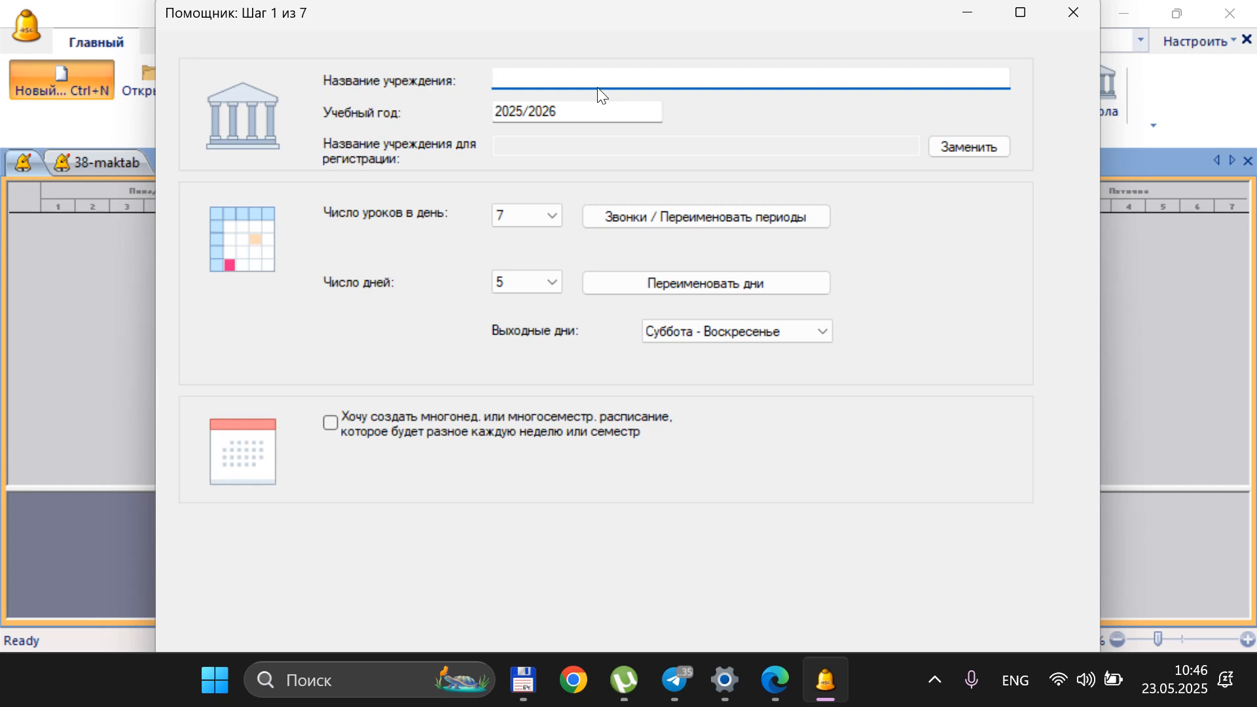
pyautogui.write('40-maktab')
pyautogui.click(551, 220)
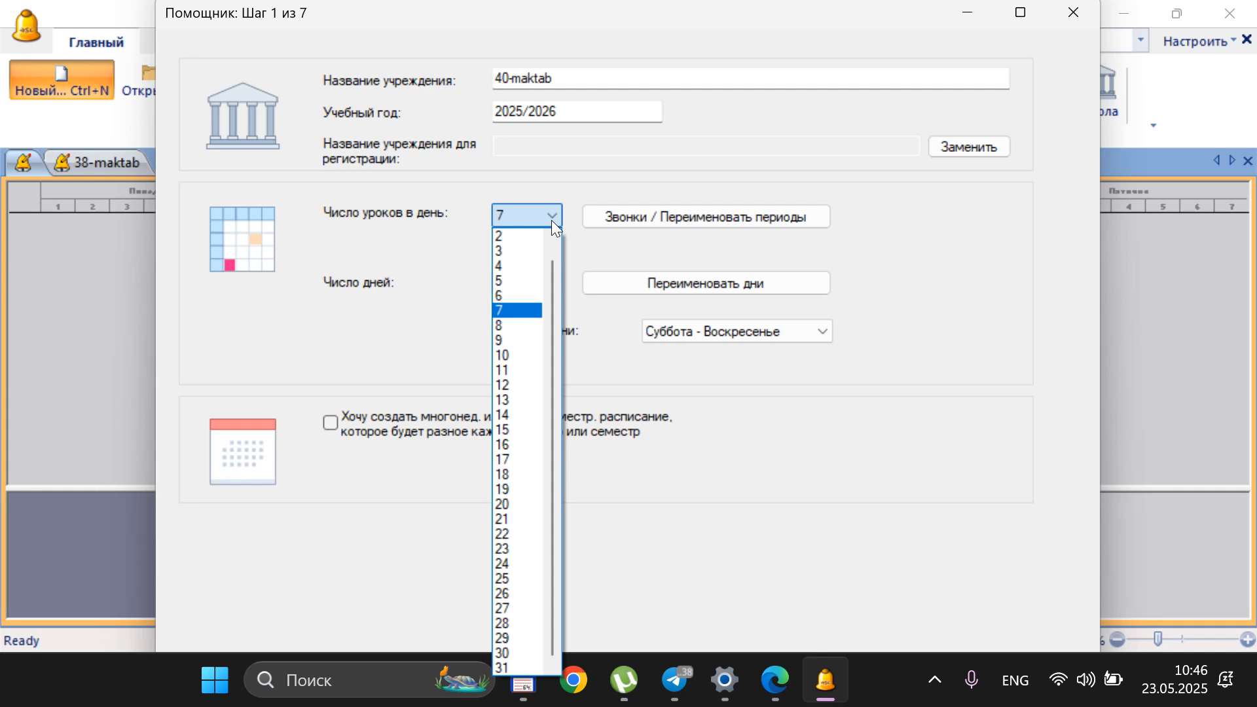
pyautogui.click(516, 385)
pyautogui.click(587, 360)
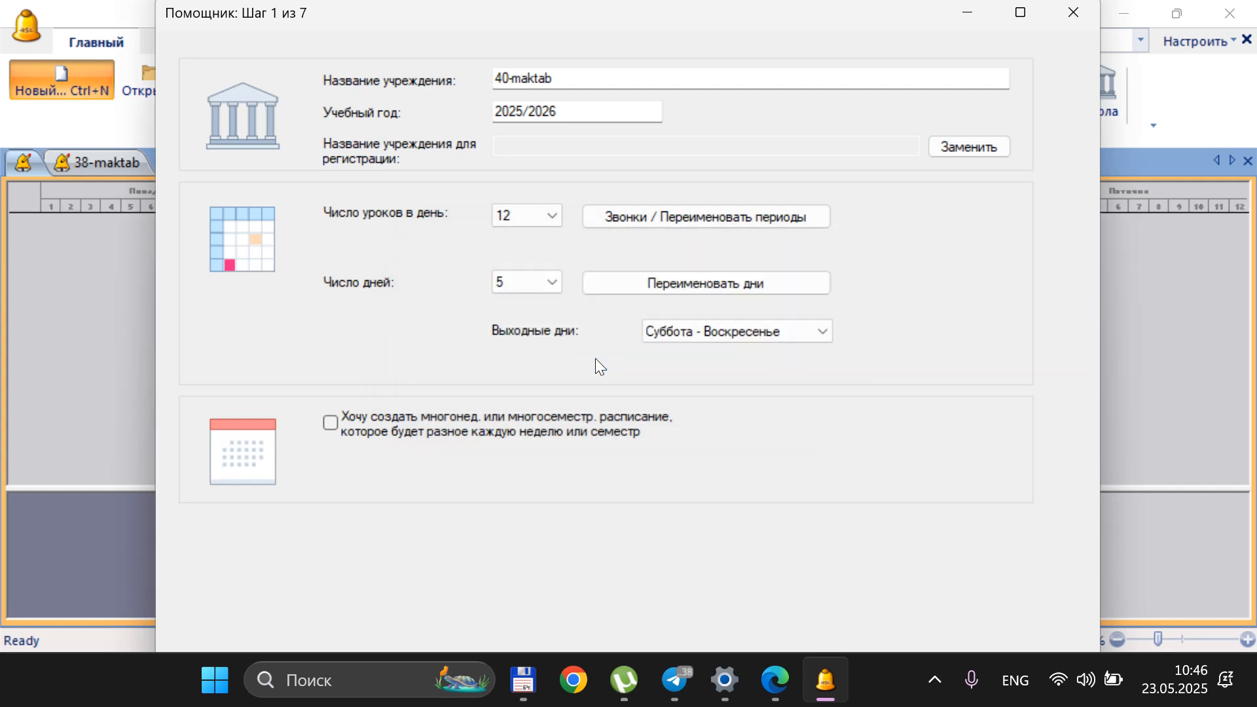
pyautogui.click(551, 283)
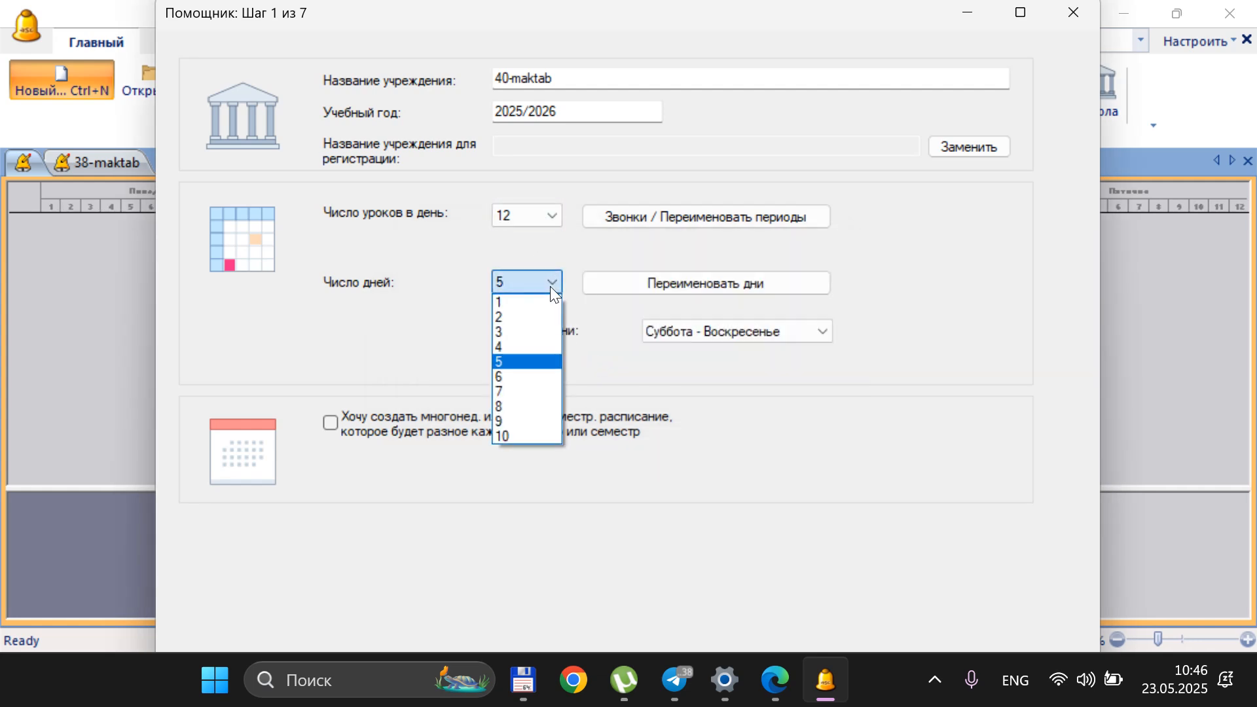
pyautogui.click(516, 377)
pyautogui.click(565, 362)
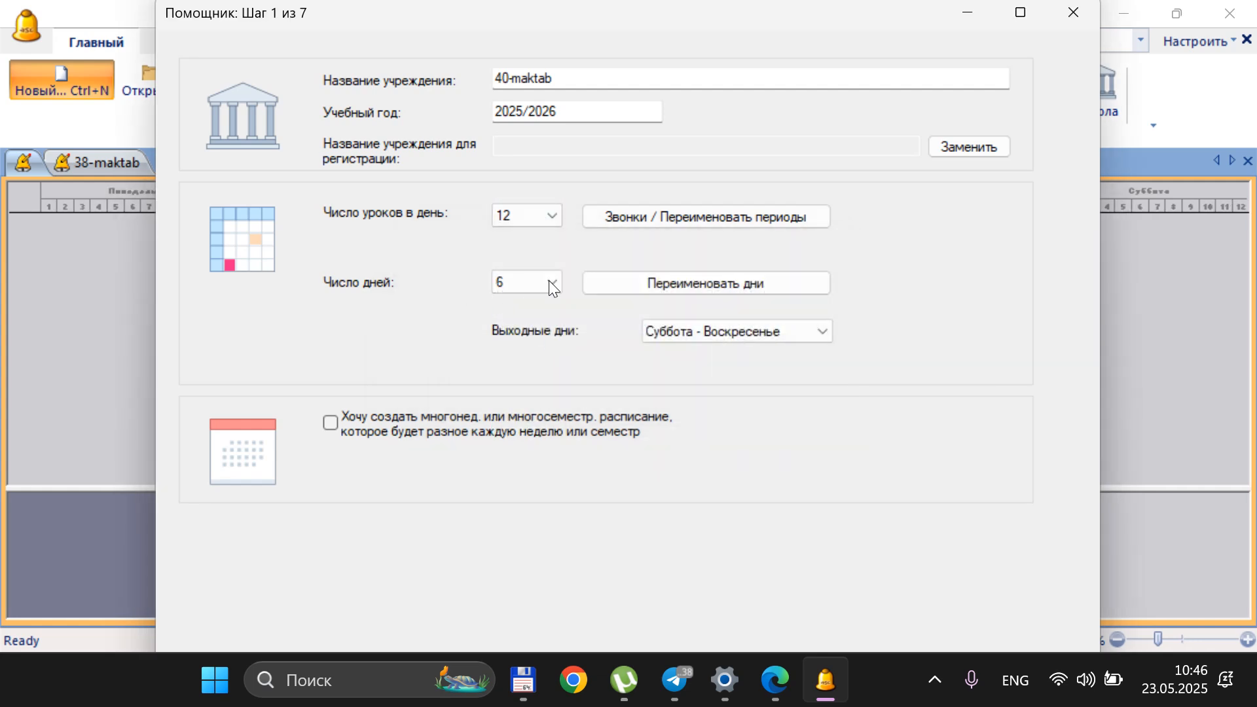
# Review the bell schedule of the lesson periods, checking each period's start and end times
pyautogui.click(669, 217)
pyautogui.click(259, 90)
pyautogui.click(367, 128)
pyautogui.click(400, 178)
pyautogui.click(407, 214)
pyautogui.click(655, 84)
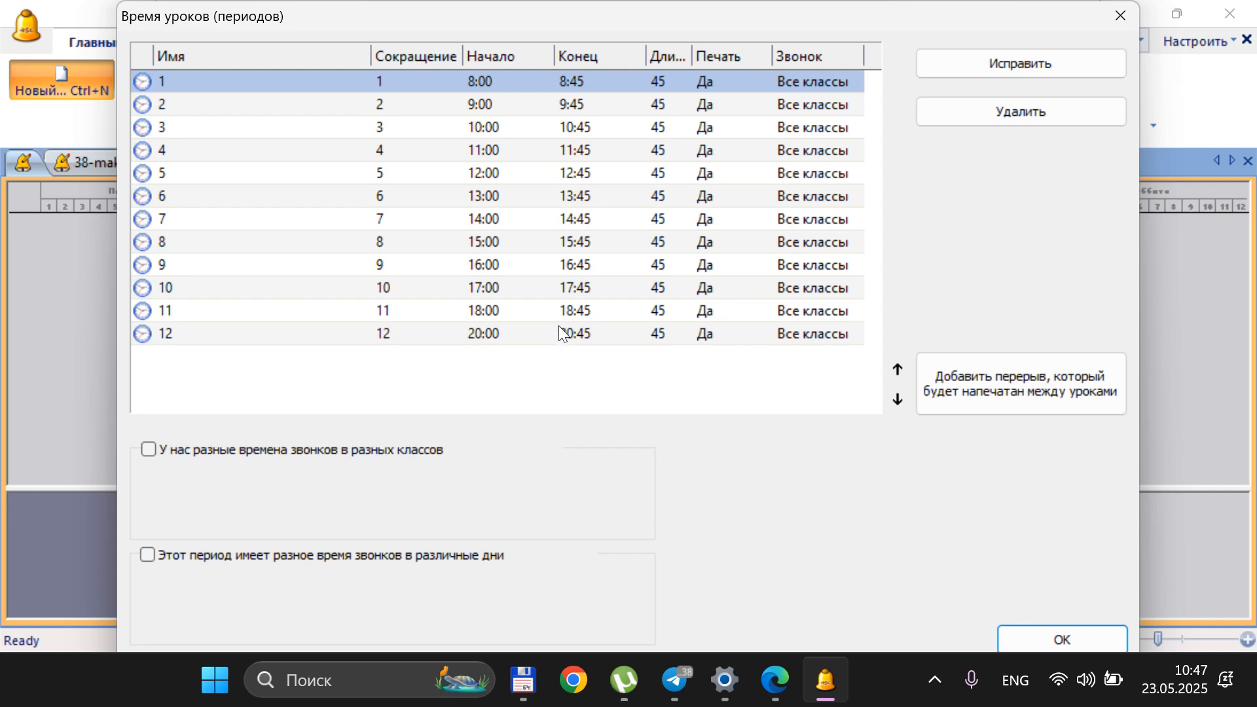
pyautogui.click(574, 337)
pyautogui.click(567, 310)
pyautogui.click(551, 173)
pyautogui.click(541, 84)
pyautogui.click(569, 105)
pyautogui.click(603, 124)
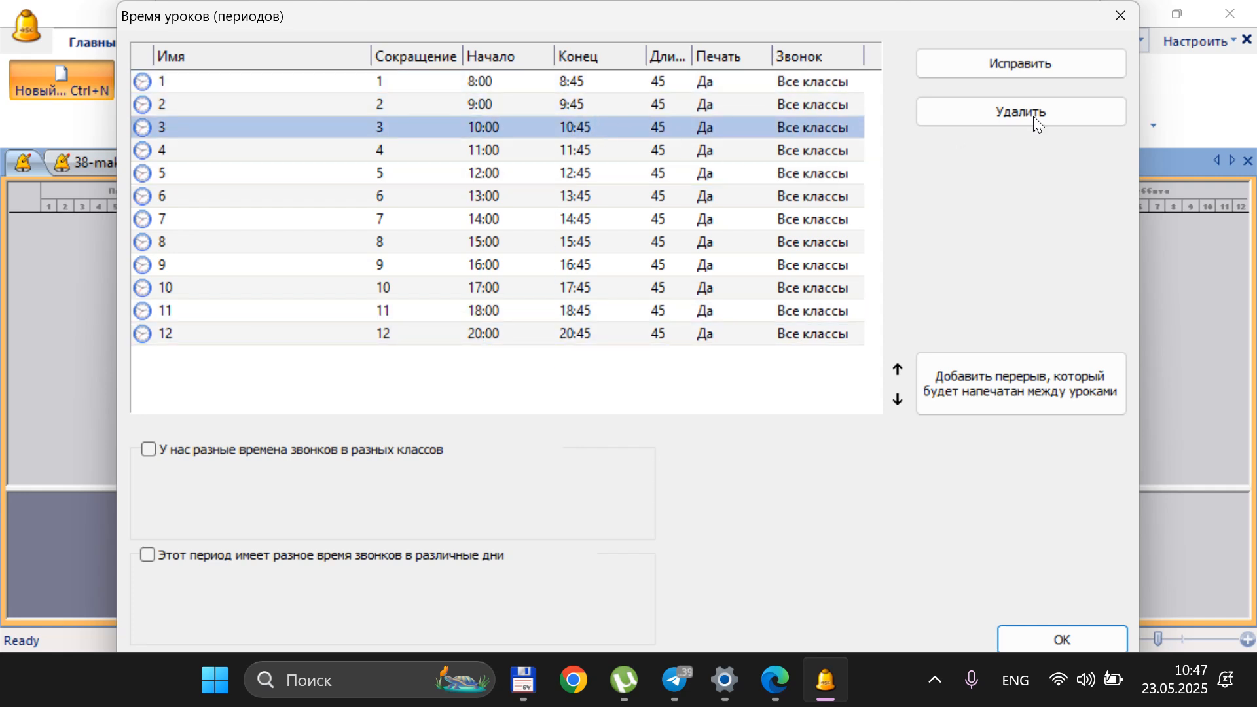
pyautogui.click(1122, 9)
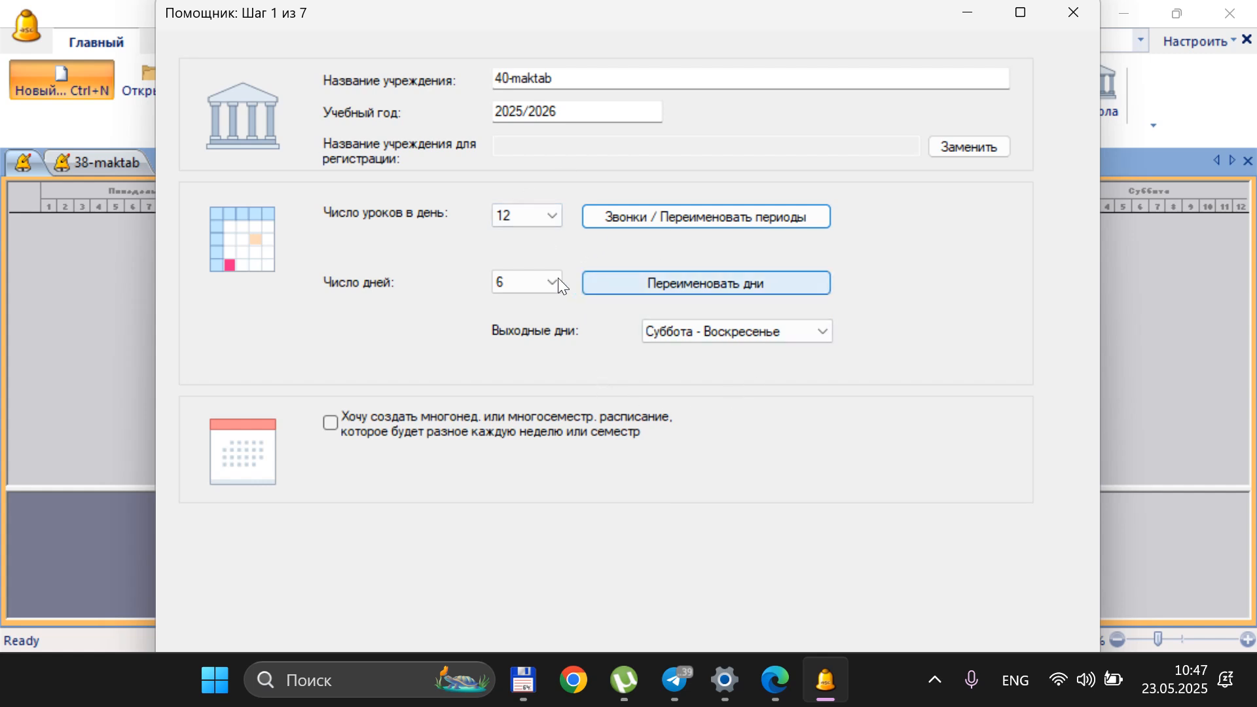
# Check the available lessons-per-day options and close the new timetable wizard
pyautogui.click(535, 220)
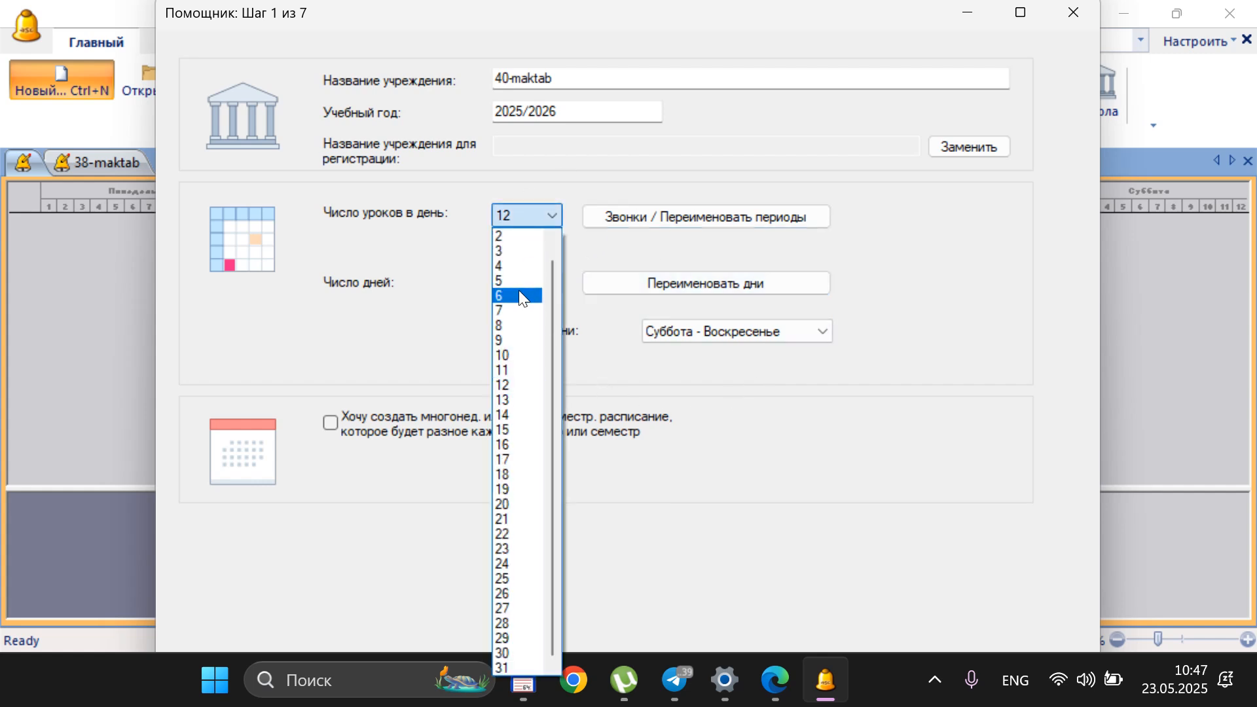
pyautogui.click(391, 261)
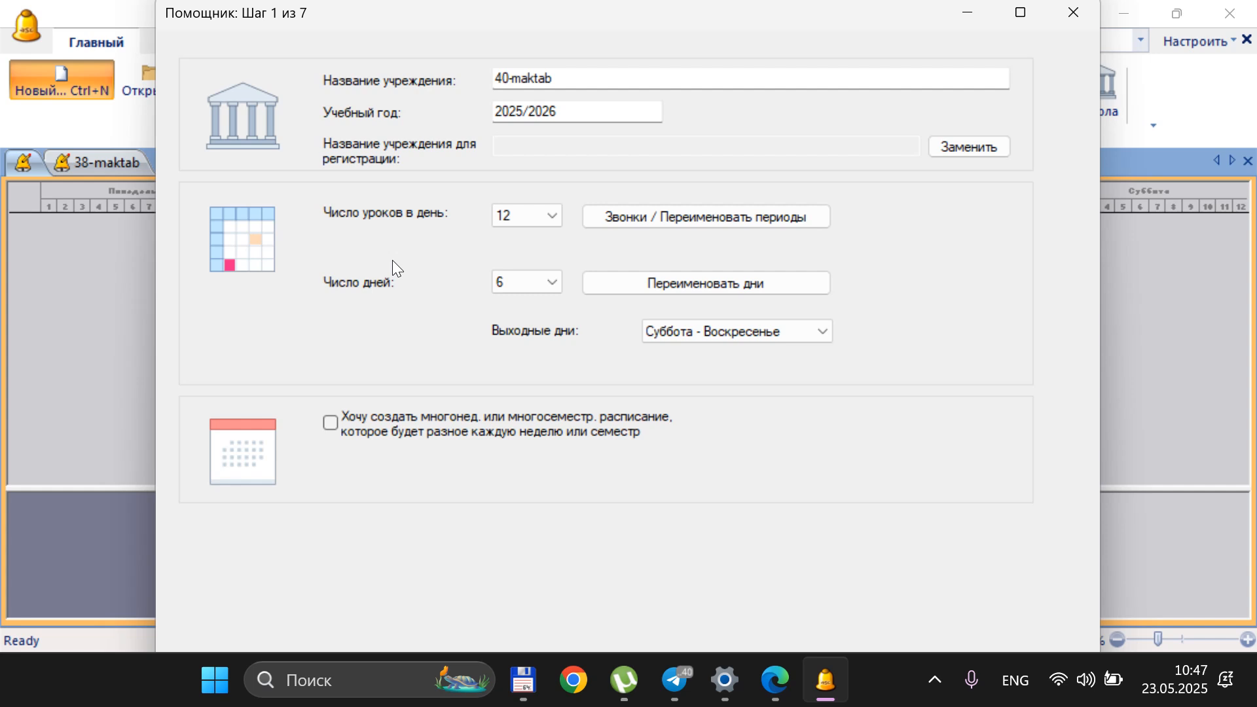
pyautogui.click(1082, 18)
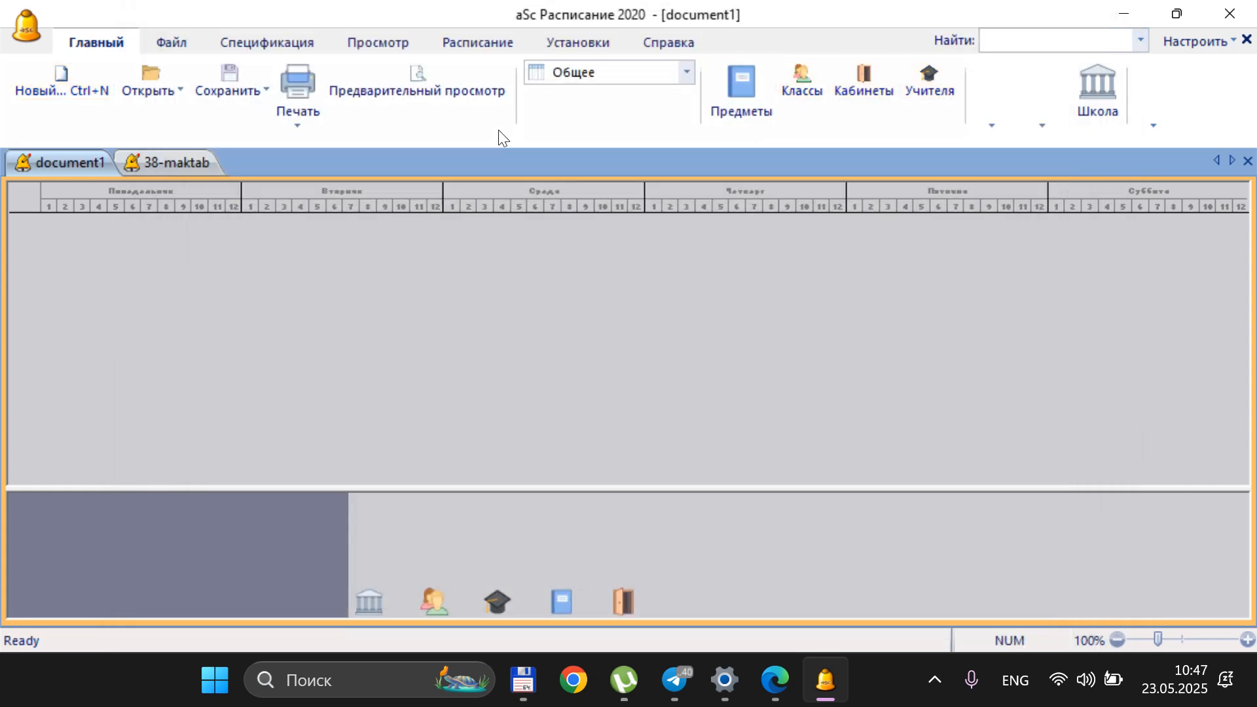
pyautogui.click(151, 73)
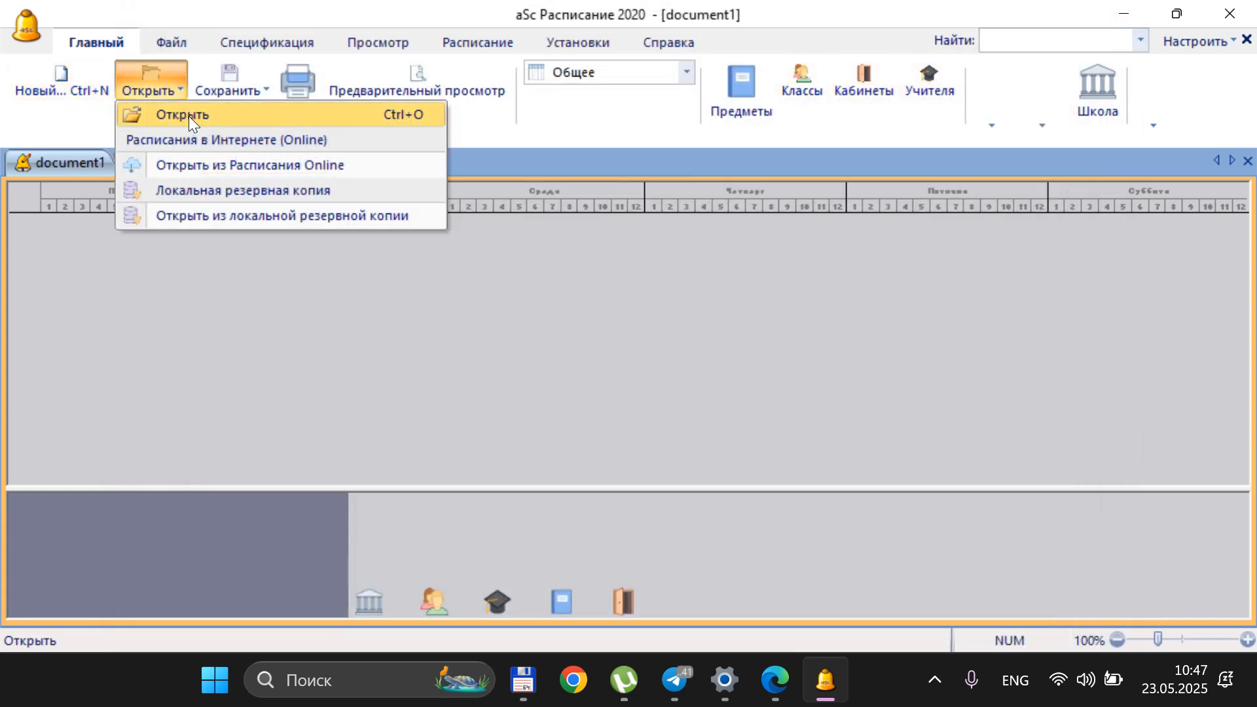
pyautogui.click(189, 116)
pyautogui.click(880, 541)
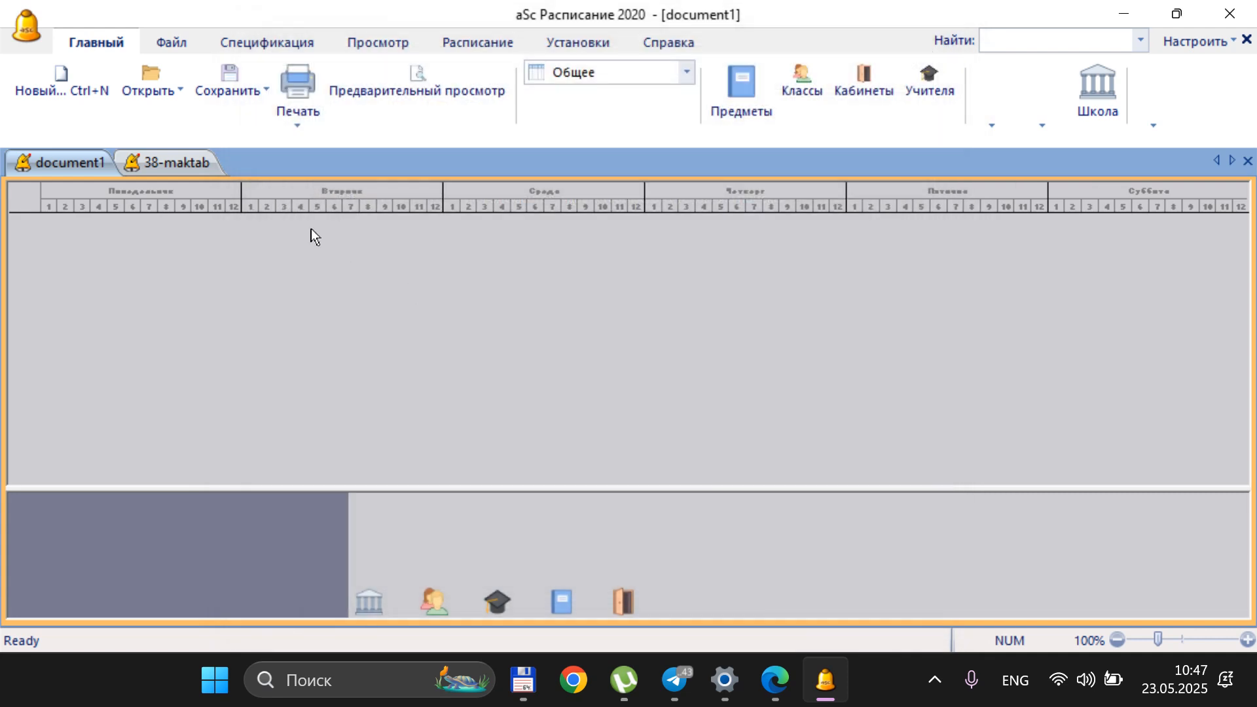
pyautogui.click(669, 43)
pyautogui.click(83, 45)
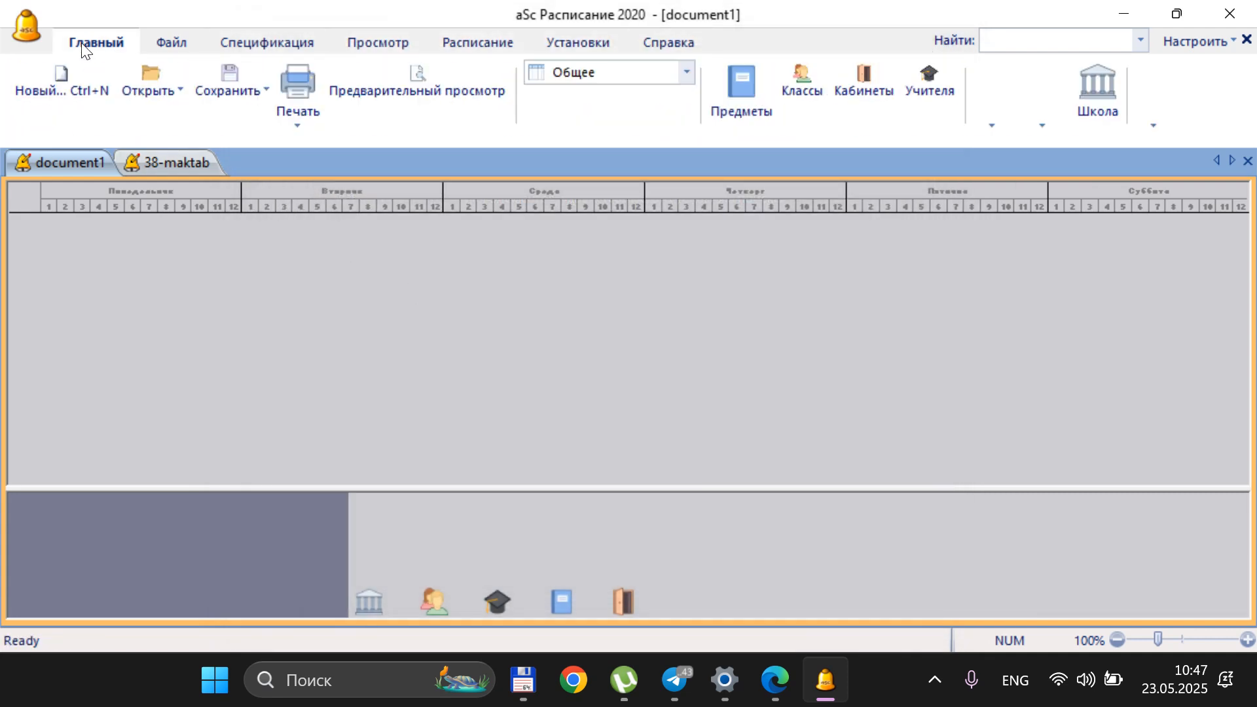
pyautogui.click(183, 93)
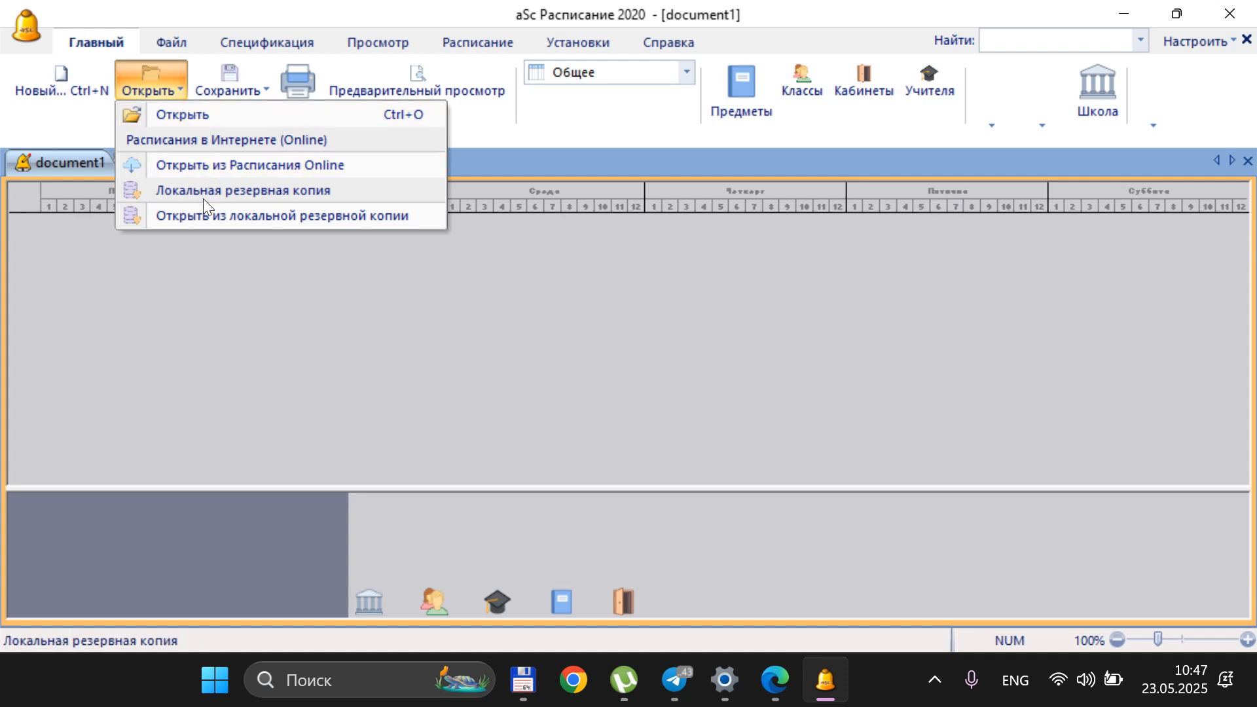
# Switch to Total Commander and open the 38-maktab timetable file from d:\Install\aSc.Timetables.2020.11.4_fix_fu11
pyautogui.click(523, 681)
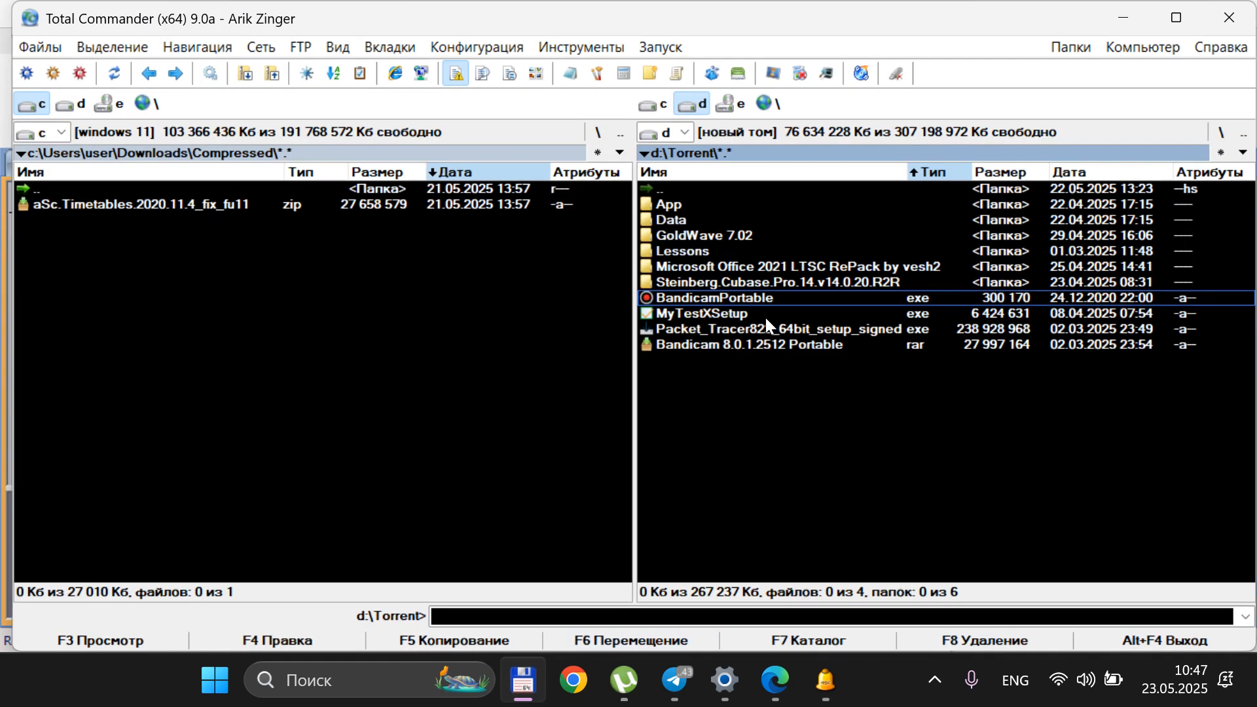
pyautogui.doubleClick(687, 190)
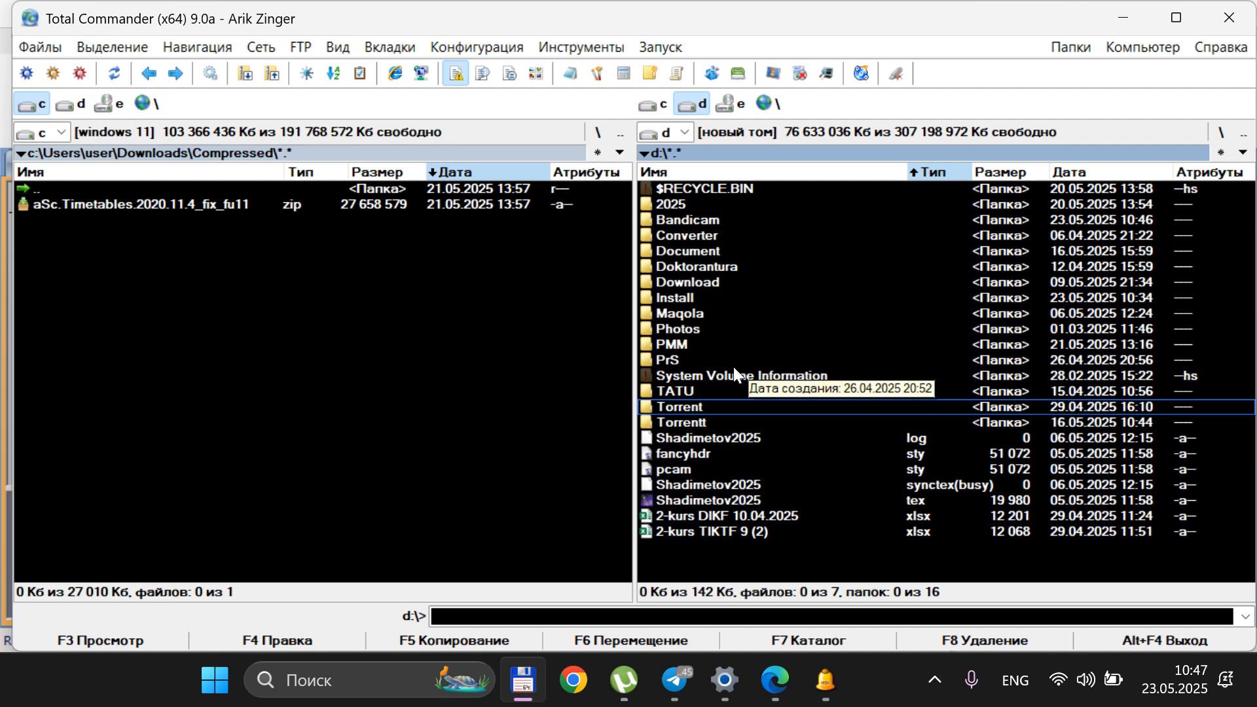
pyautogui.click(699, 296)
pyautogui.doubleClick(698, 296)
pyautogui.doubleClick(715, 220)
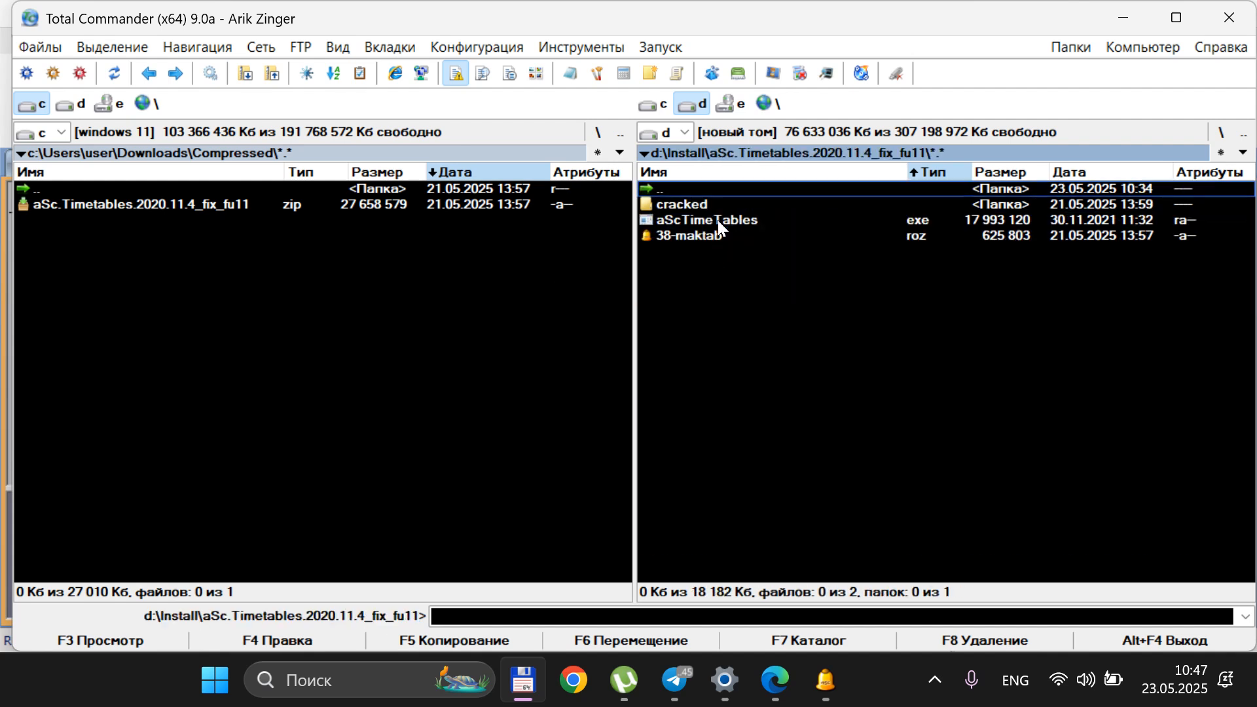
pyautogui.doubleClick(697, 234)
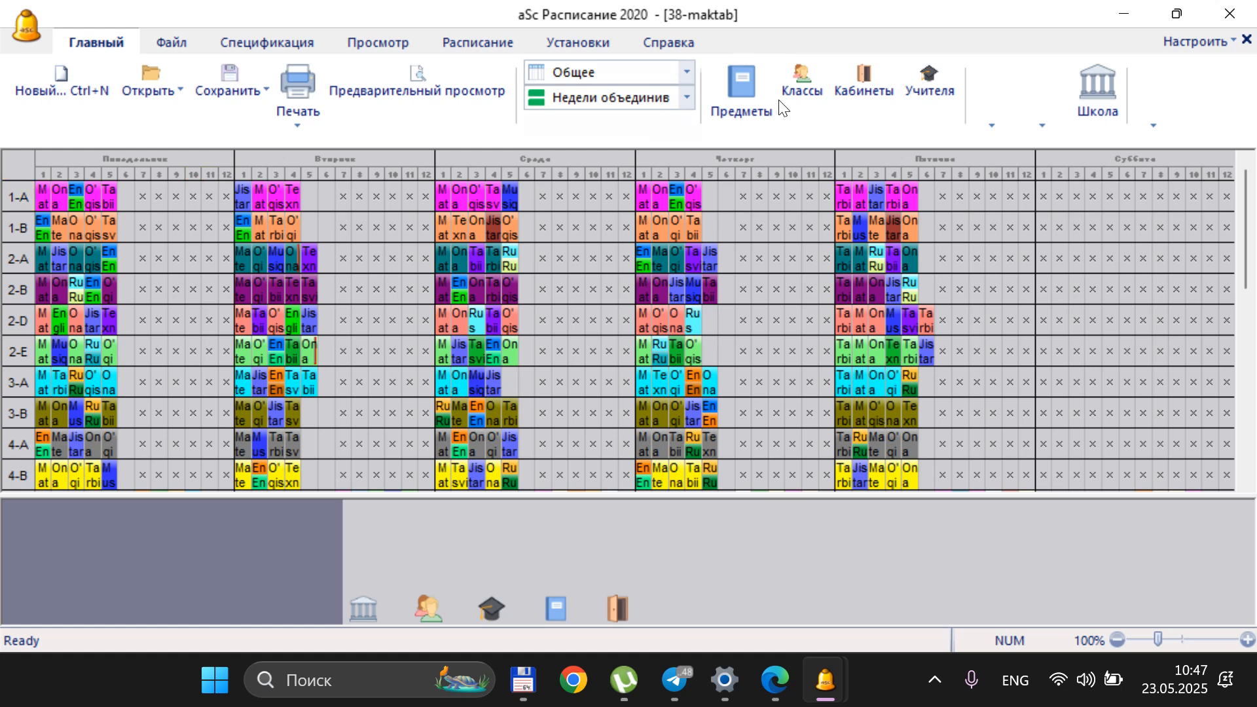
# Start a new teacher record in the teachers list and enter the teacher's surname and first name
pyautogui.click(924, 85)
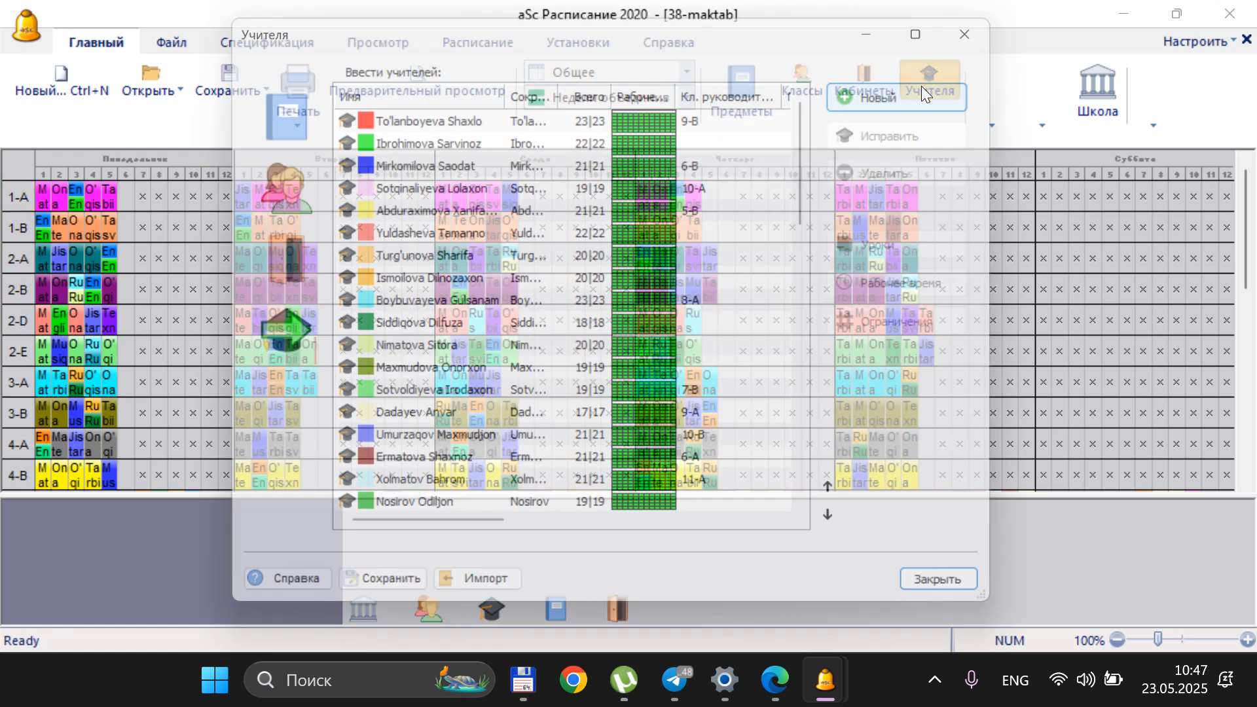
pyautogui.click(469, 125)
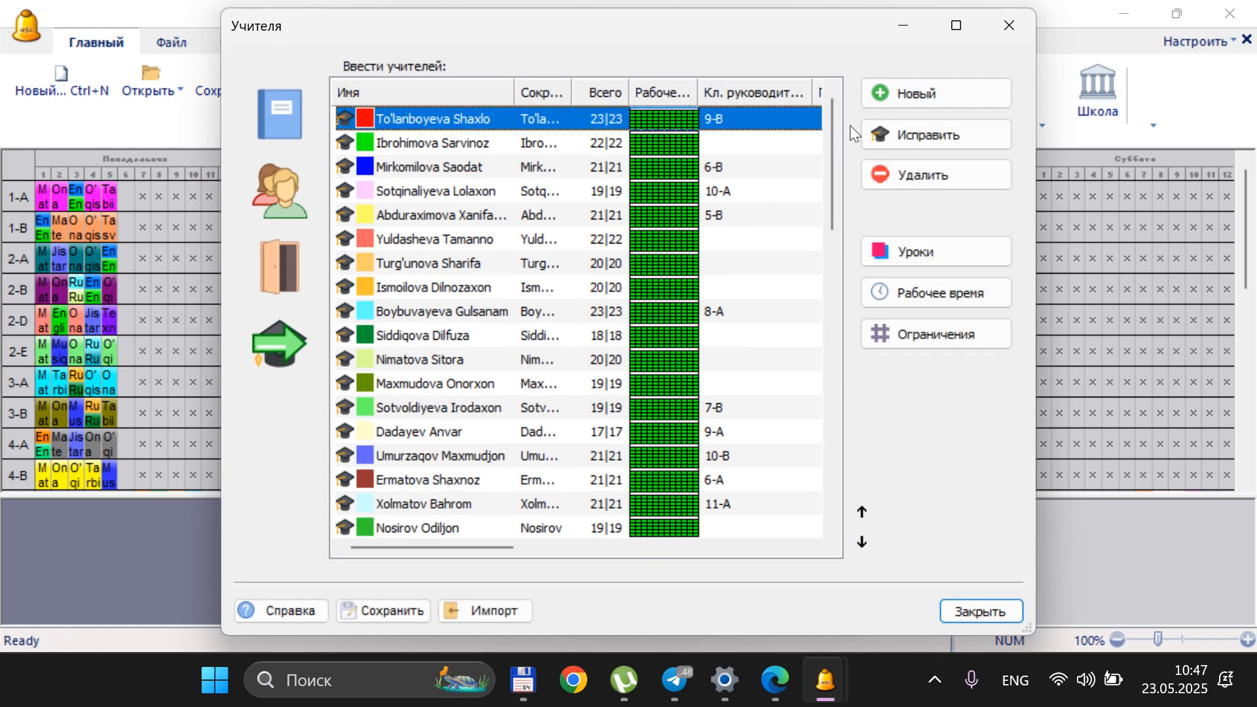
pyautogui.click(903, 93)
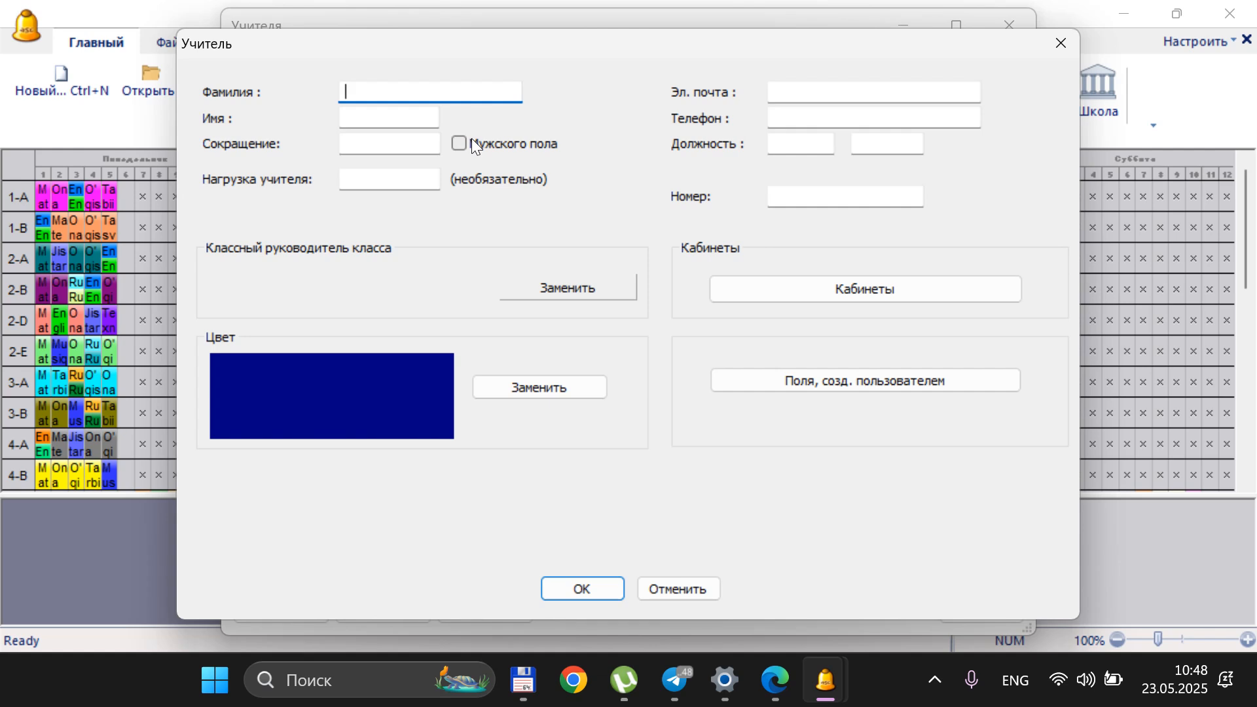
pyautogui.press('Tab')
pyautogui.press('Tab')
pyautogui.hotkey('shift', 'Tab')
pyautogui.press('End')
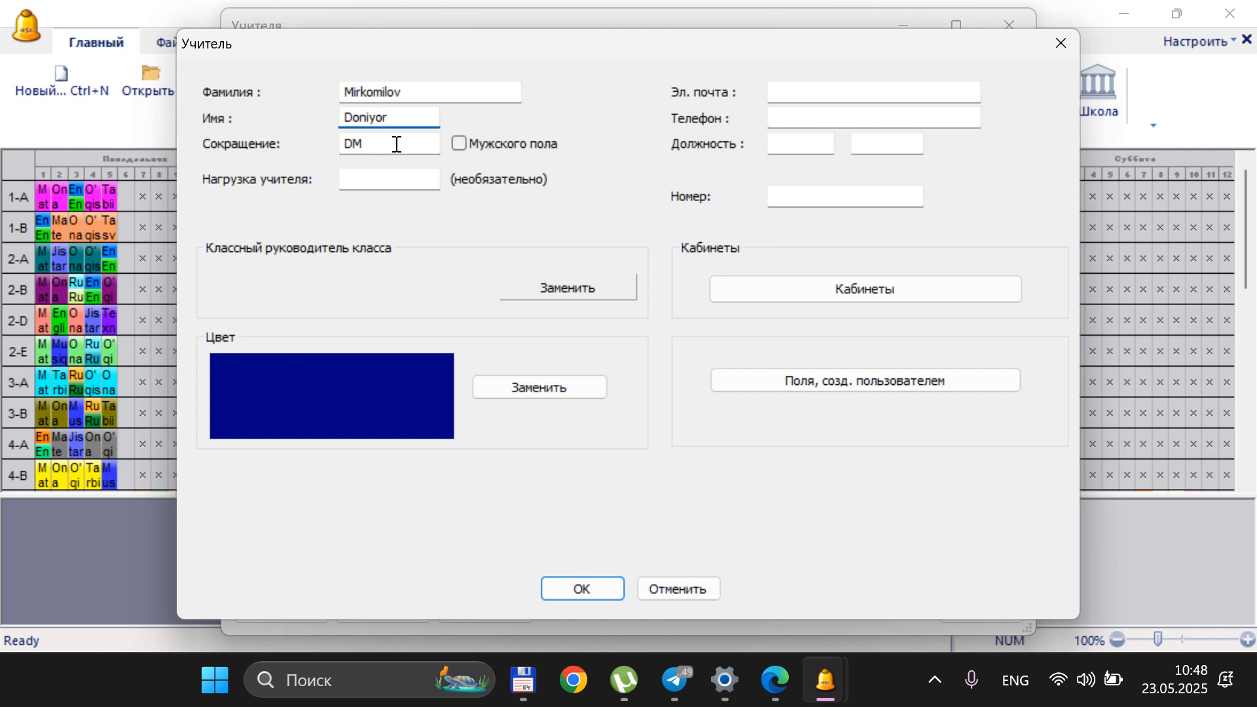
# Clear the new teacher's abbreviation and view the classrooms that can be assigned
pyautogui.click(466, 140)
pyautogui.click(466, 140)
pyautogui.click(403, 174)
pyautogui.click(843, 288)
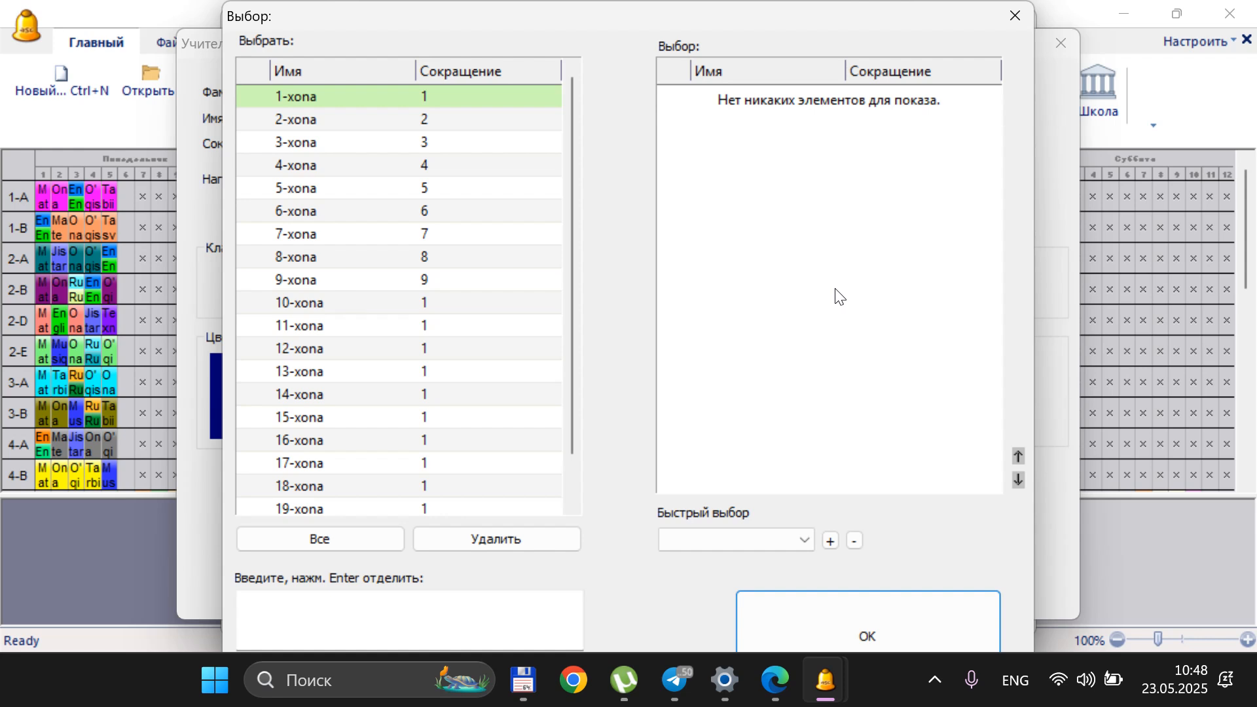
pyautogui.click(1014, 14)
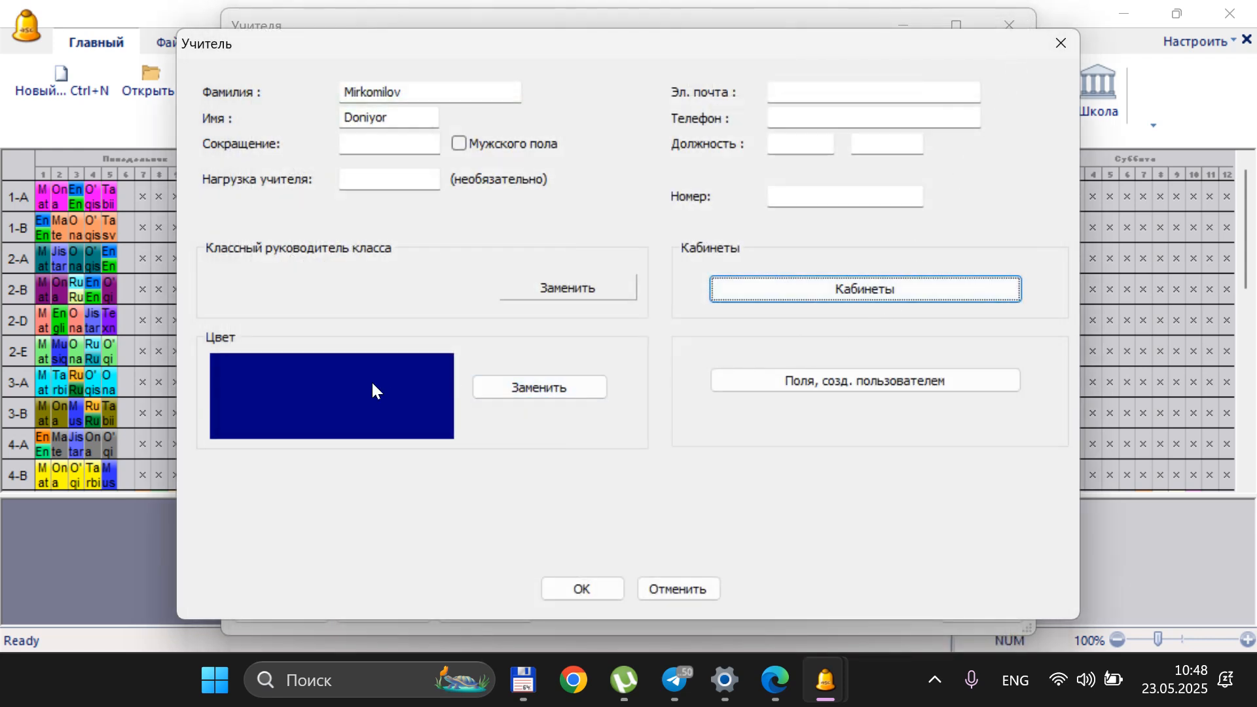
pyautogui.click(556, 288)
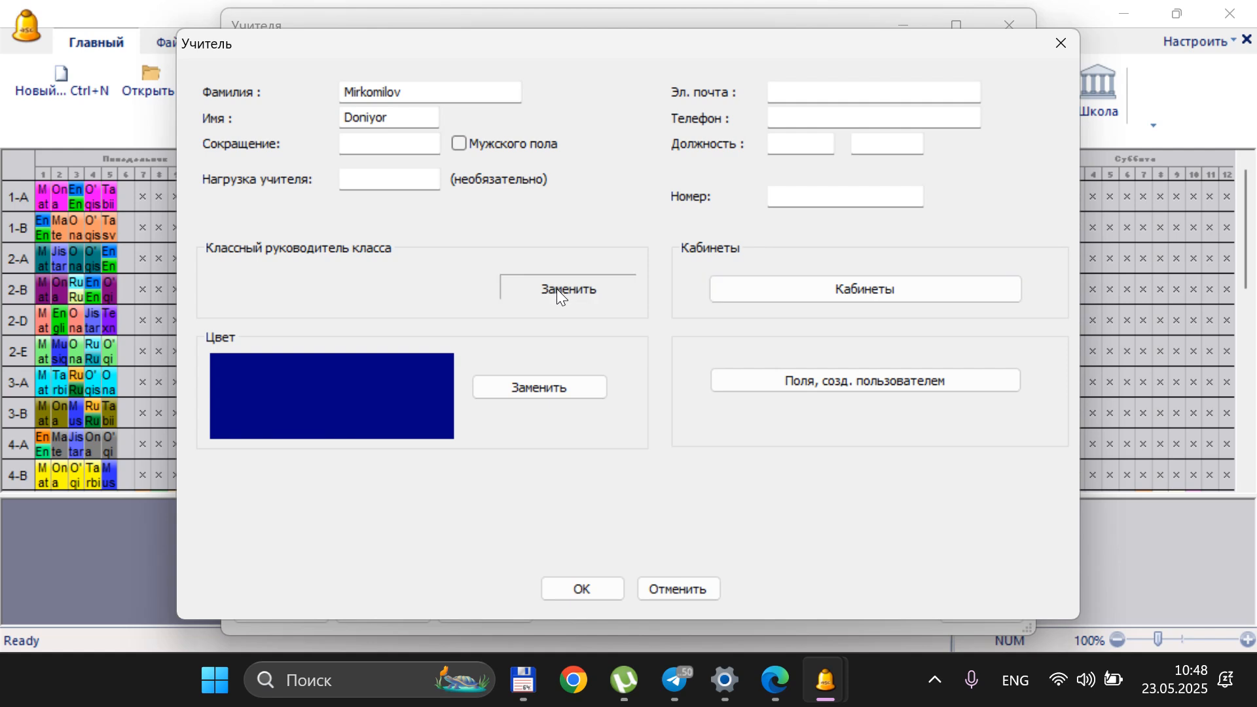
pyautogui.click(436, 165)
pyautogui.click(428, 233)
pyautogui.click(429, 280)
pyautogui.click(433, 349)
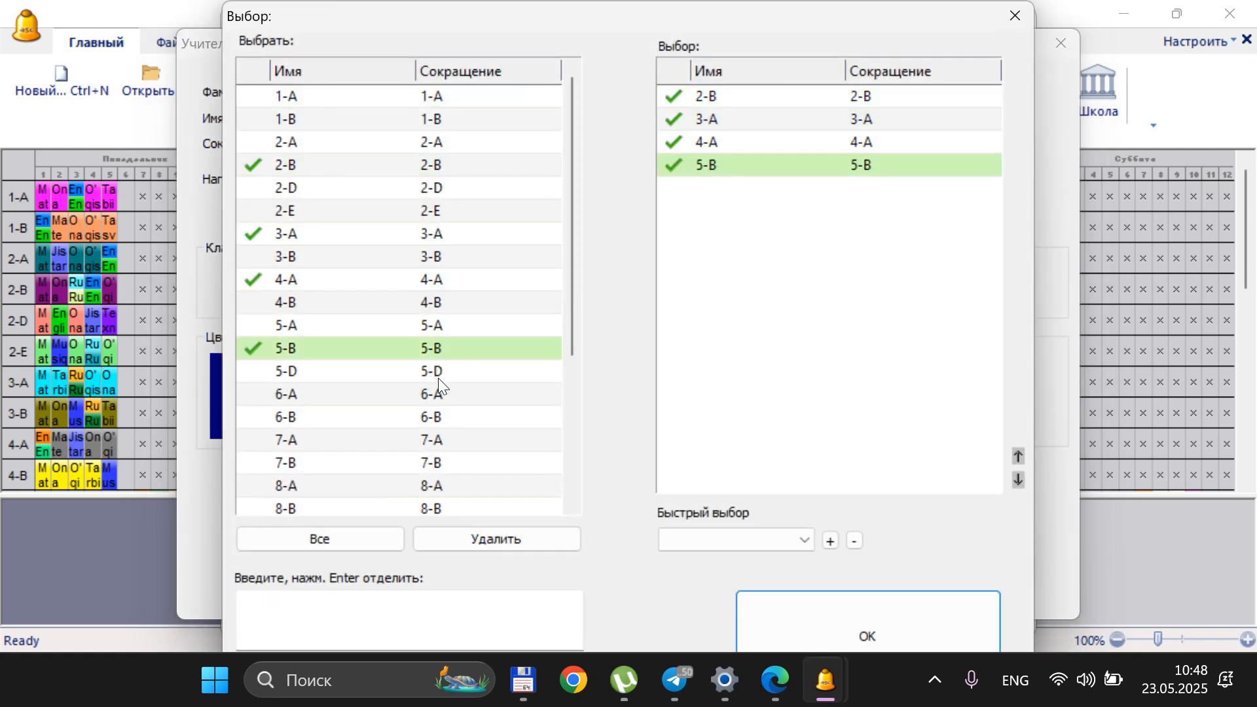
pyautogui.click(428, 325)
pyautogui.click(424, 257)
pyautogui.click(452, 216)
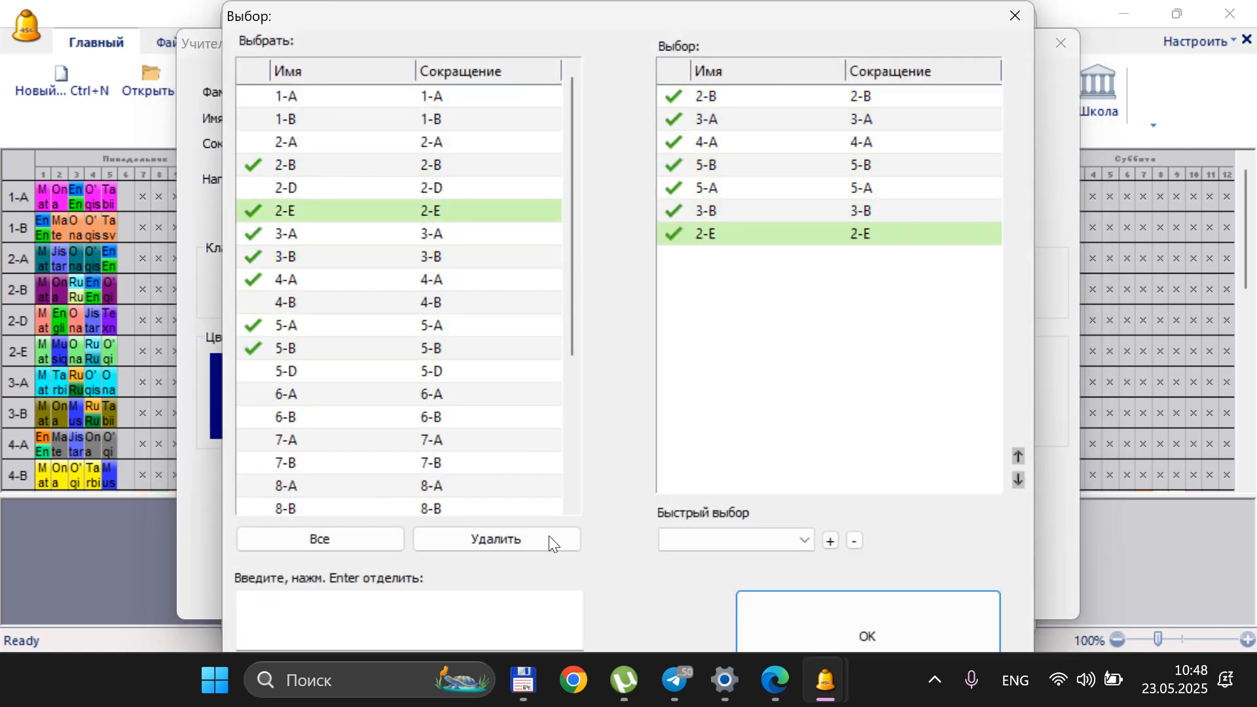
pyautogui.click(1005, 27)
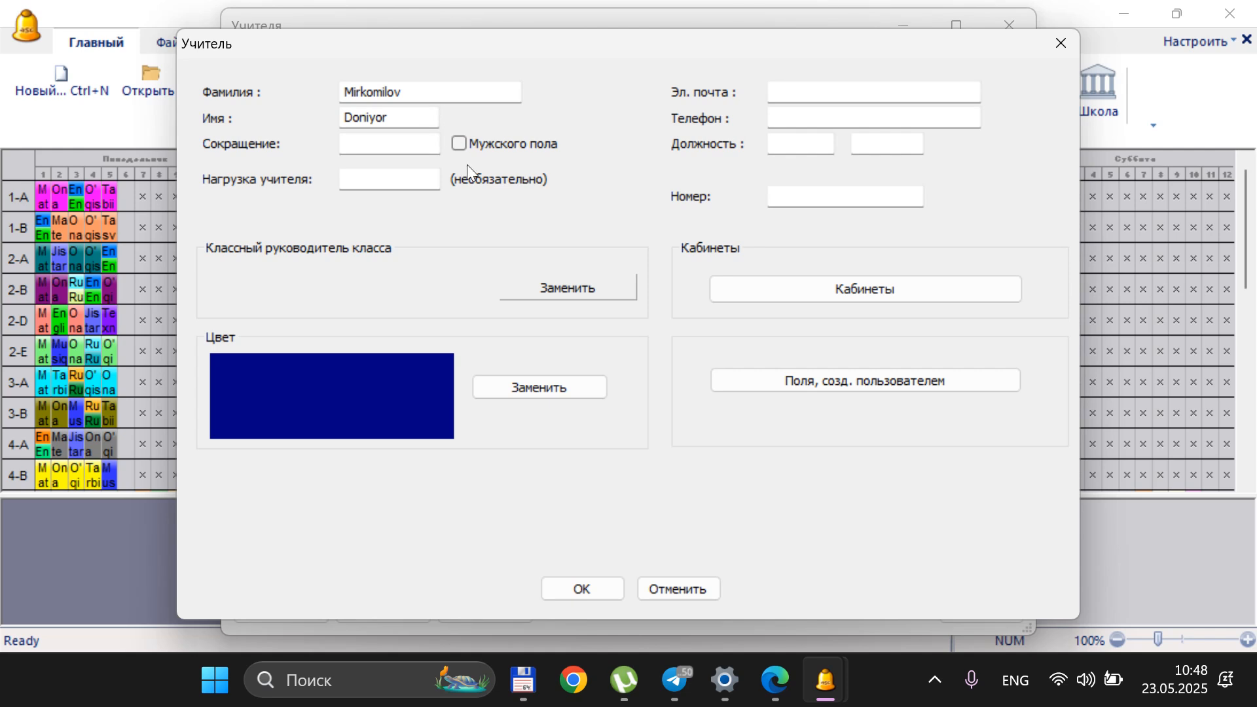
pyautogui.click(579, 292)
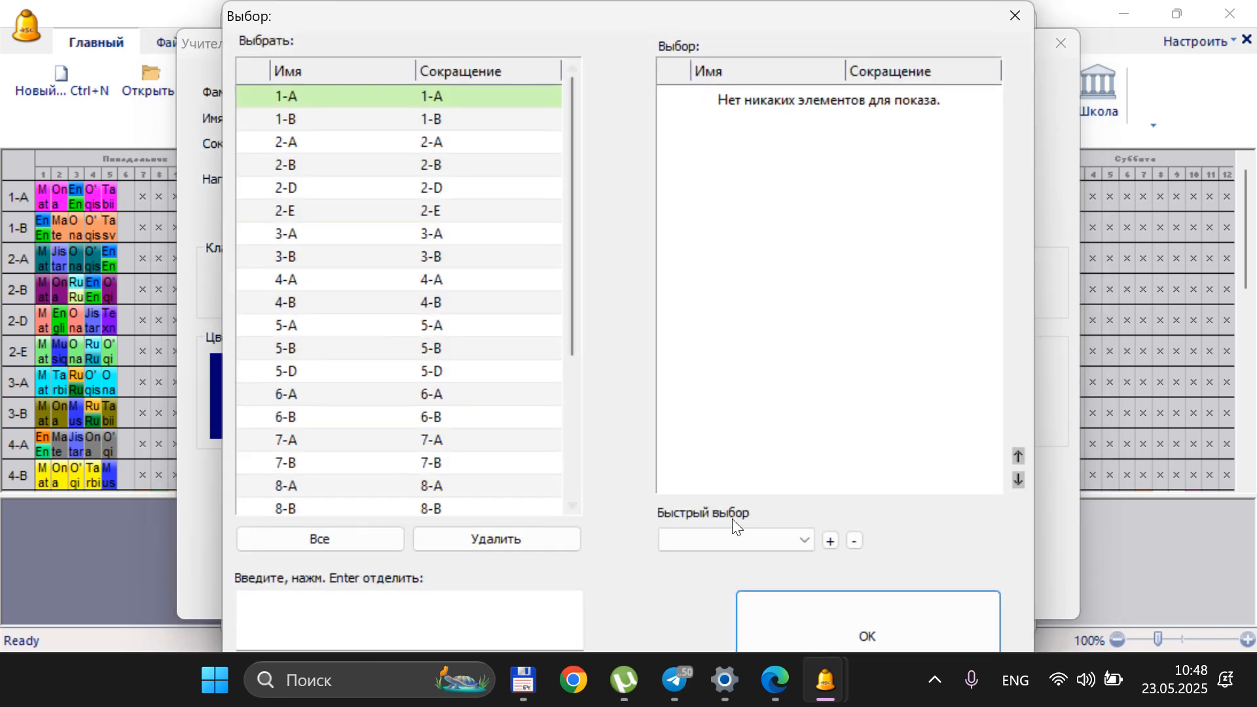
pyautogui.click(1017, 14)
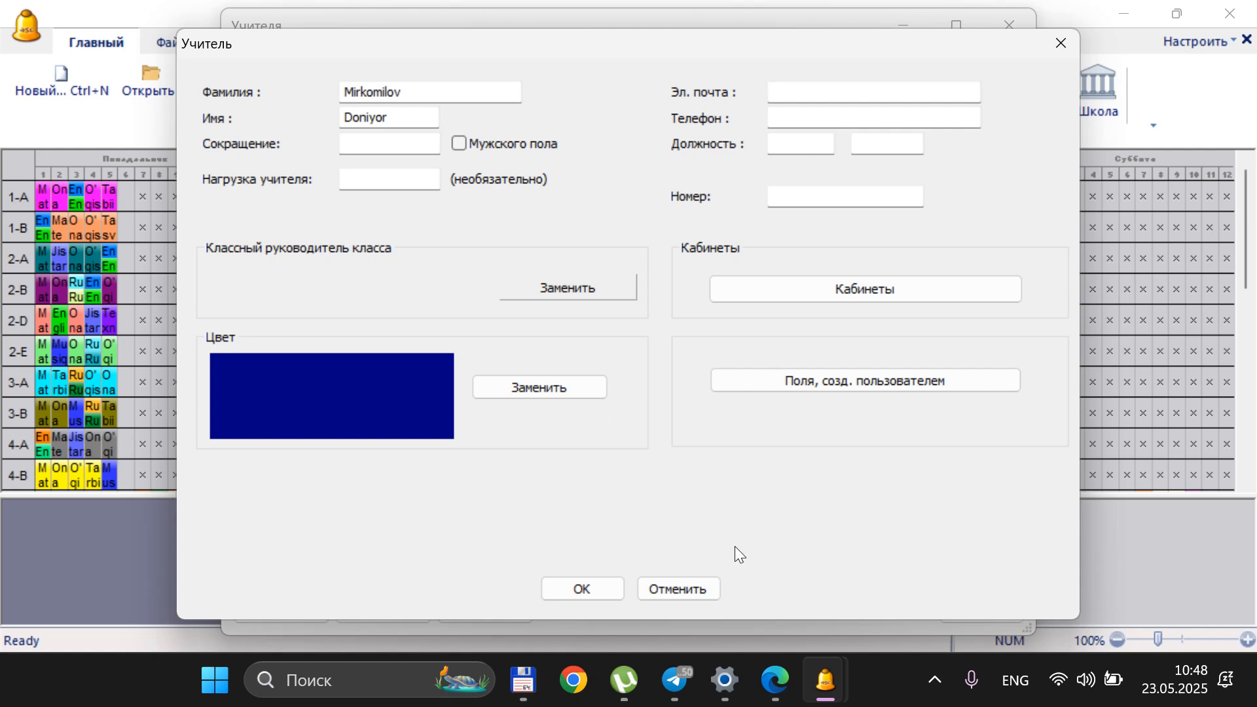
# Save the new teacher record and start a lesson in the teacher's workload for Ona tili in class 6-A
pyautogui.click(586, 587)
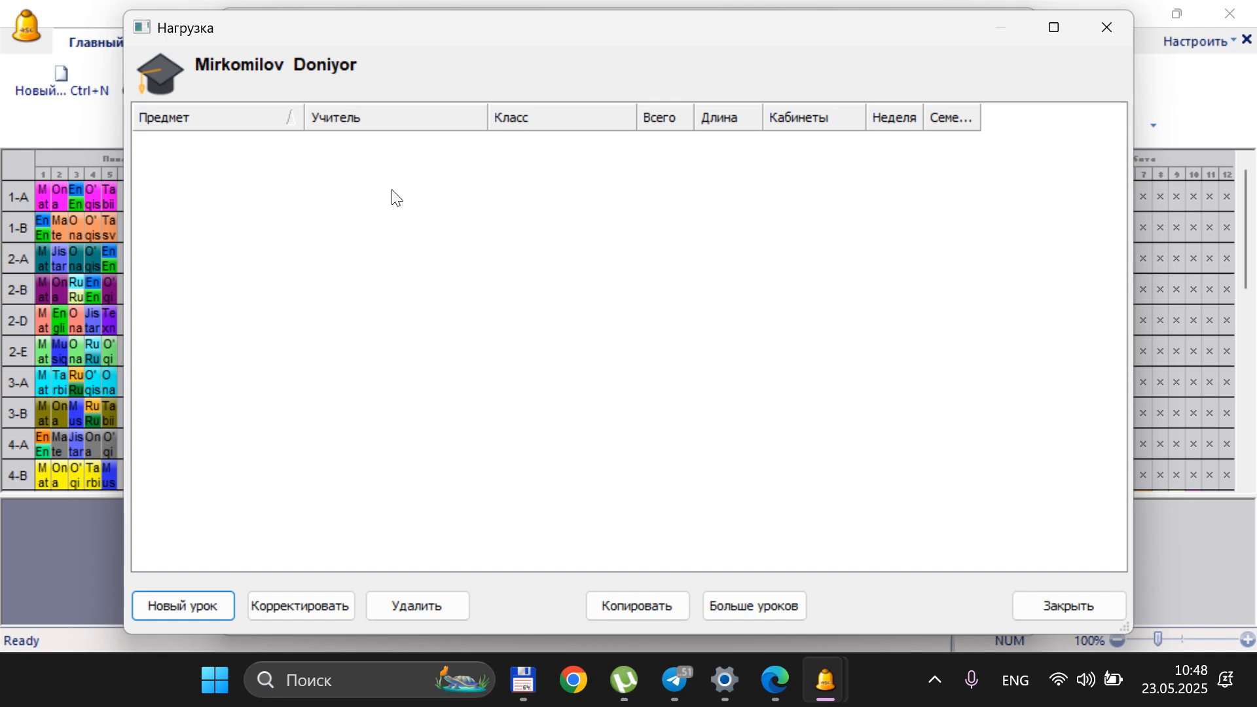
pyautogui.click(201, 610)
pyautogui.click(563, 200)
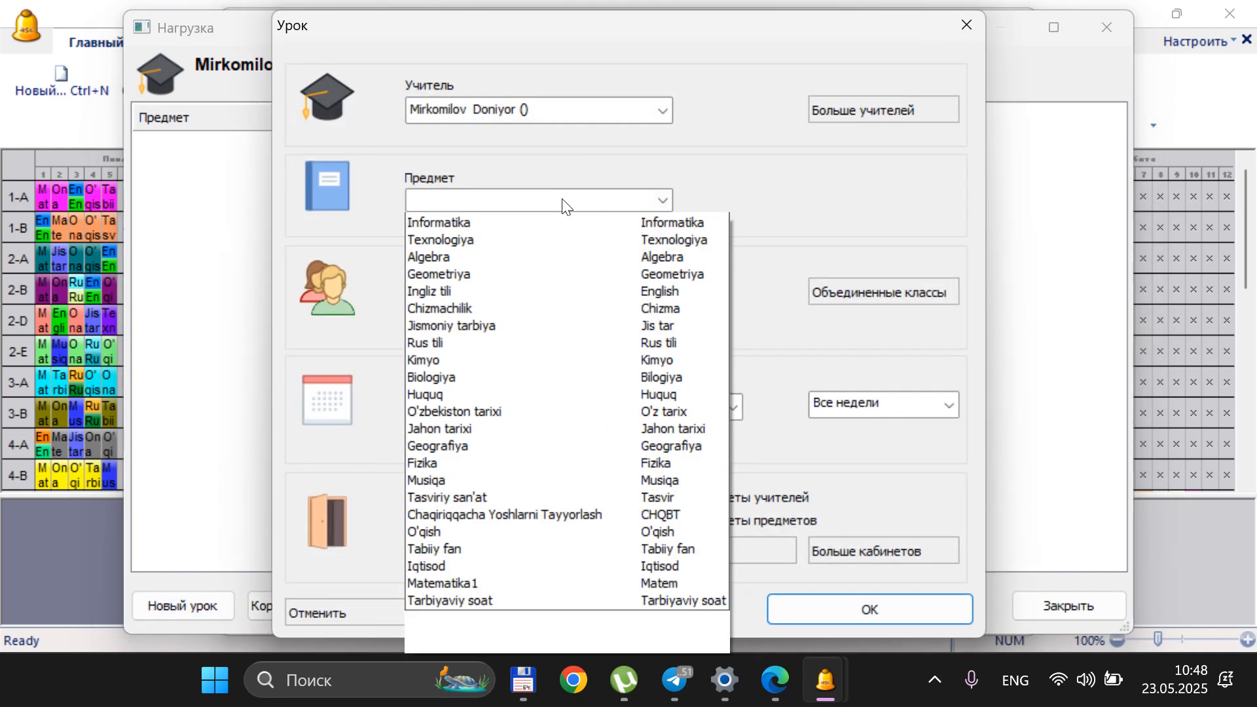
pyautogui.click(547, 226)
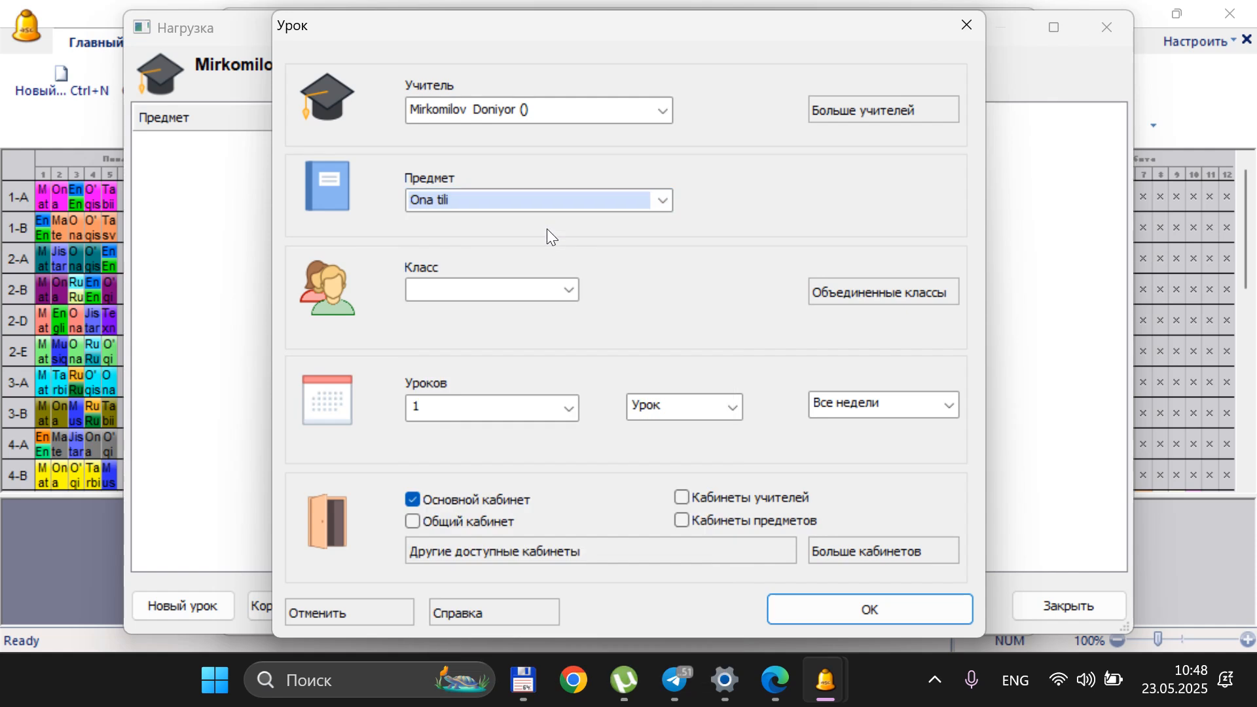
pyautogui.click(558, 292)
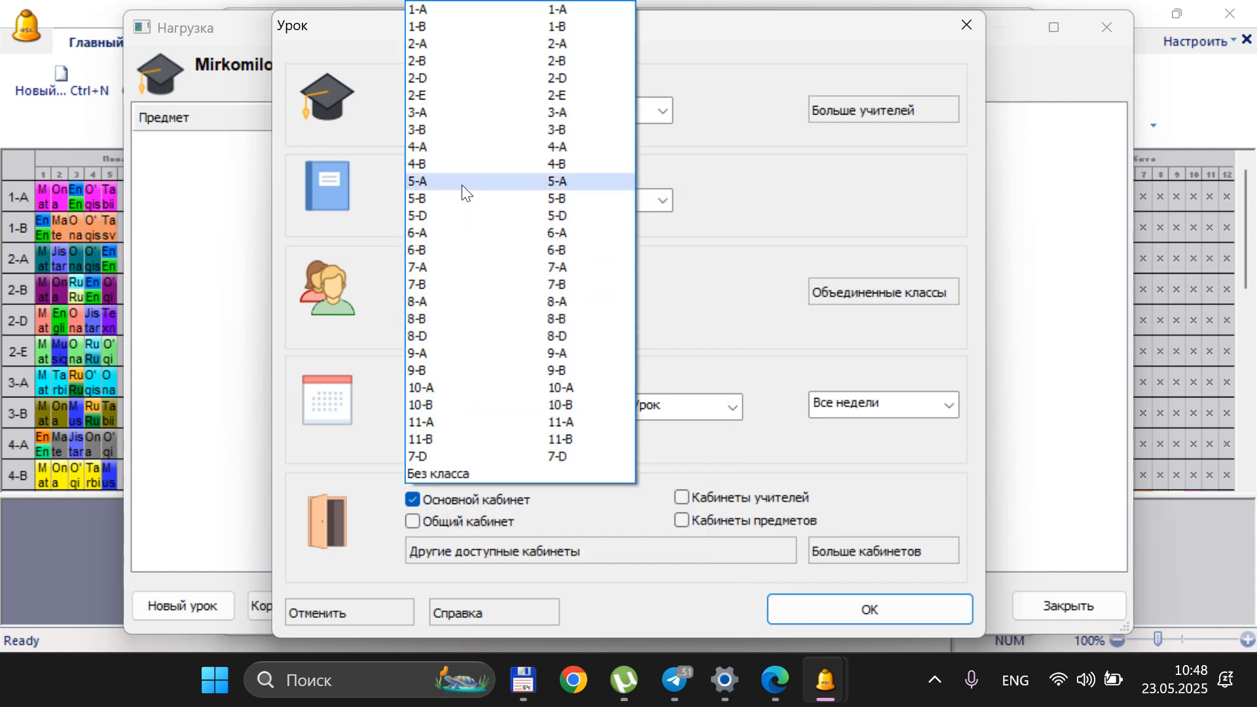
pyautogui.click(456, 234)
# Check the group options for class 6-A and the combined classes settings, leaving both unchanged
pyautogui.click(692, 288)
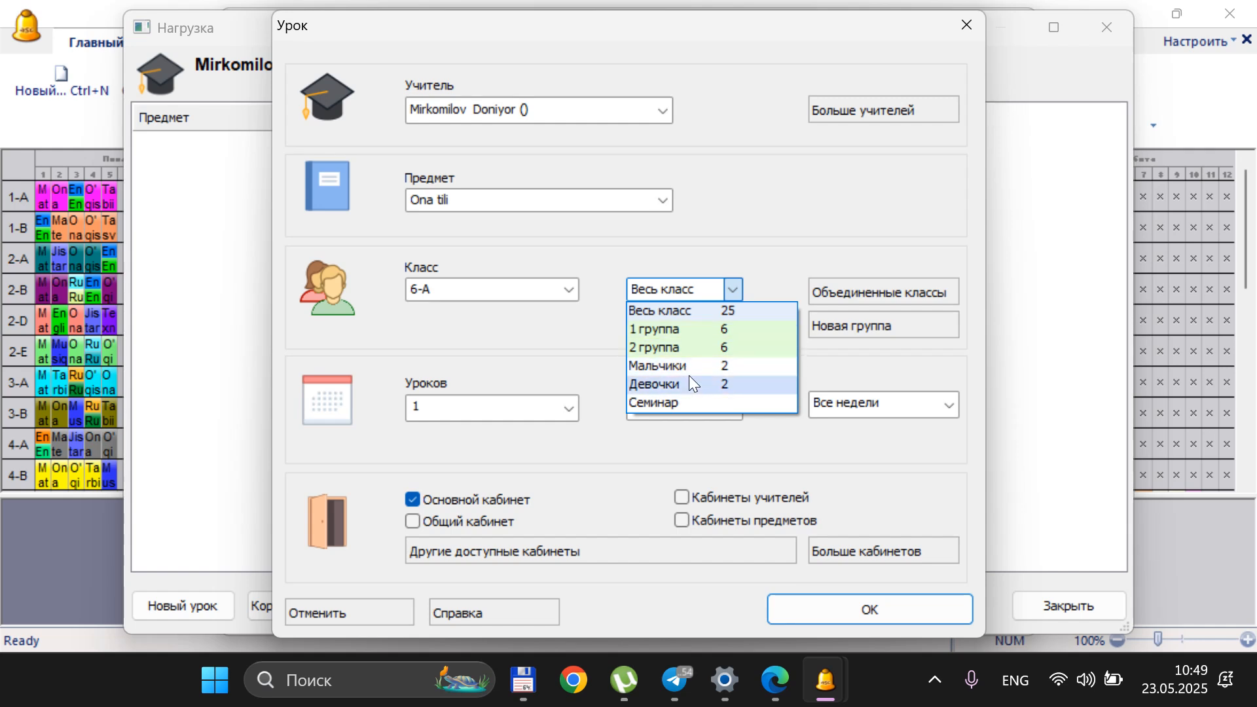
pyautogui.click(756, 233)
pyautogui.click(881, 292)
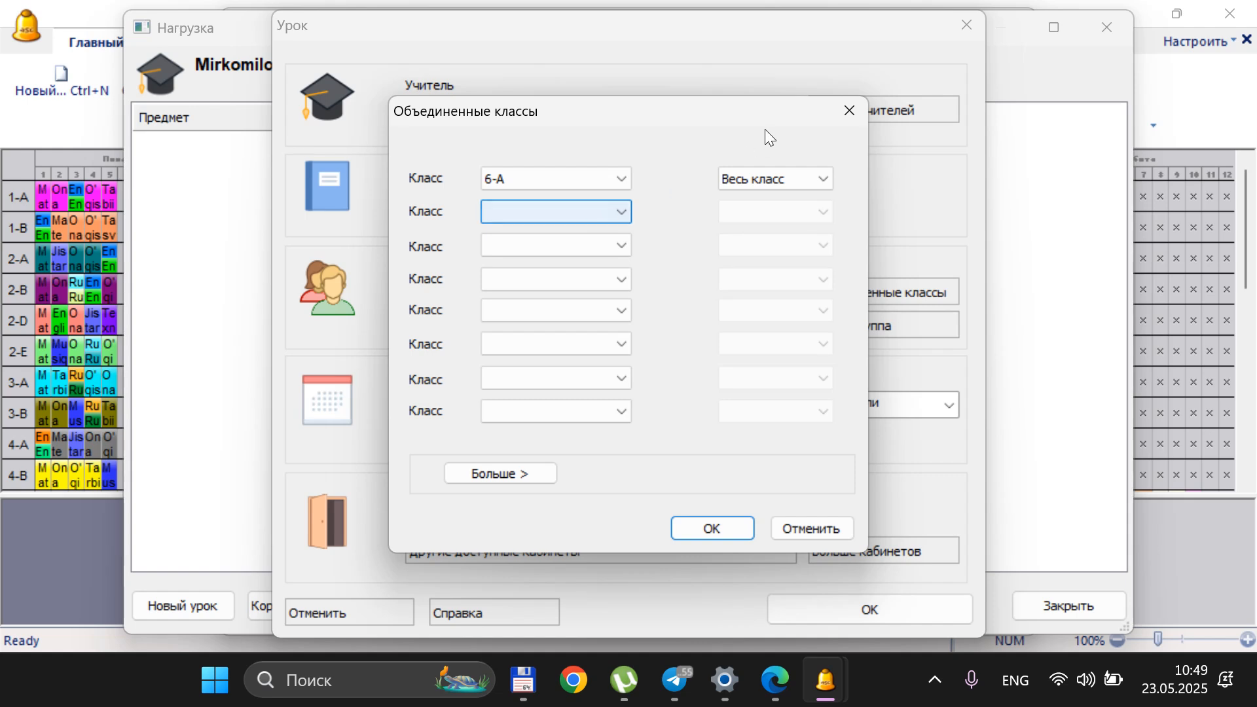
pyautogui.click(846, 109)
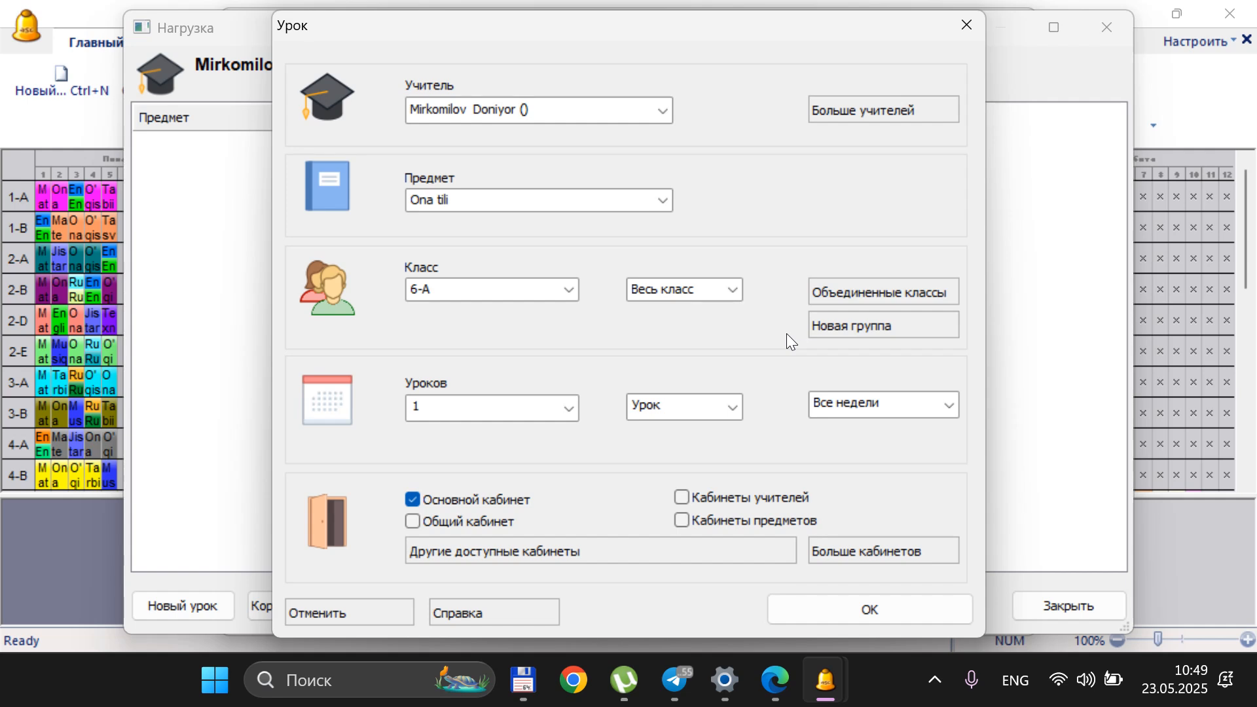
# Review the available lesson counts and lesson lengths for the Ona tili lesson
pyautogui.click(567, 407)
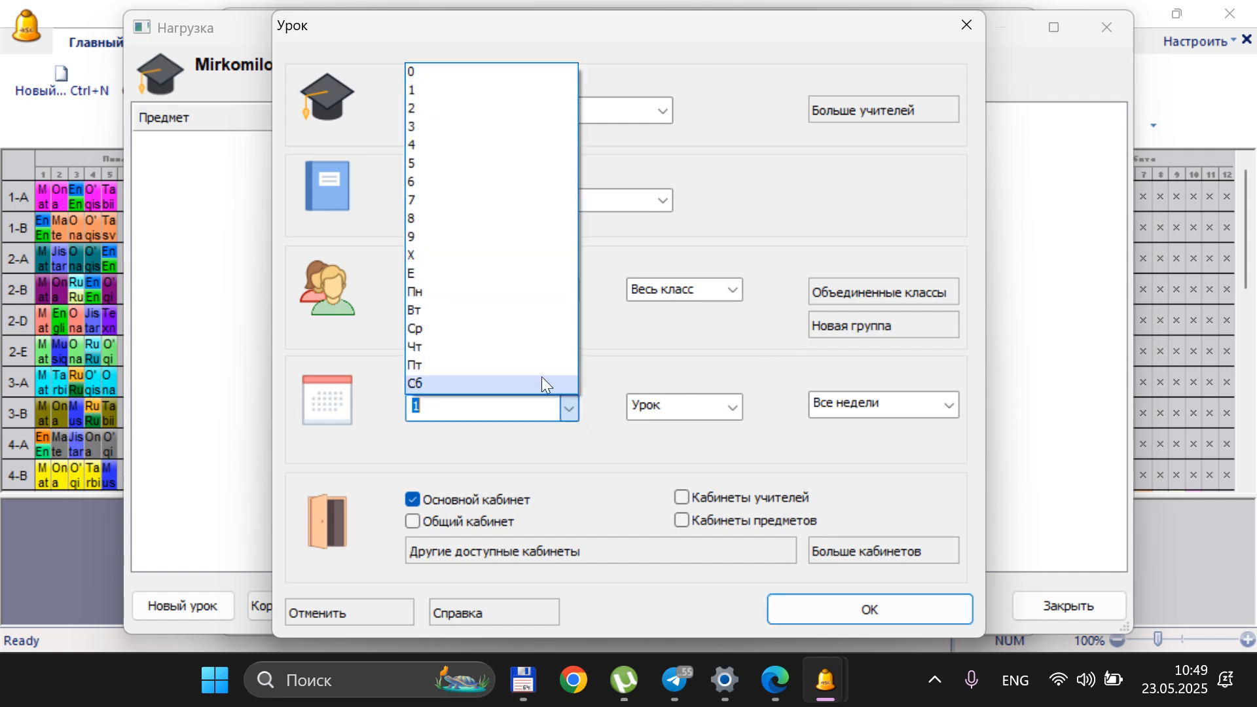
pyautogui.click(356, 367)
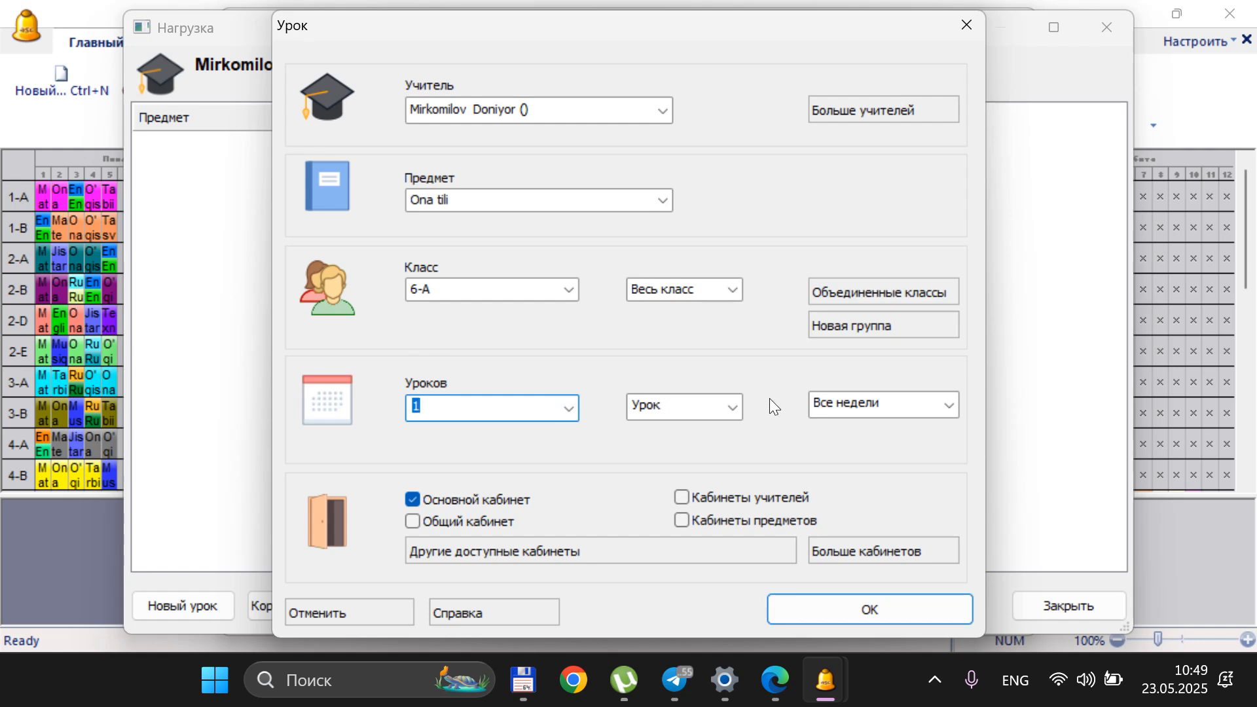
pyautogui.click(727, 405)
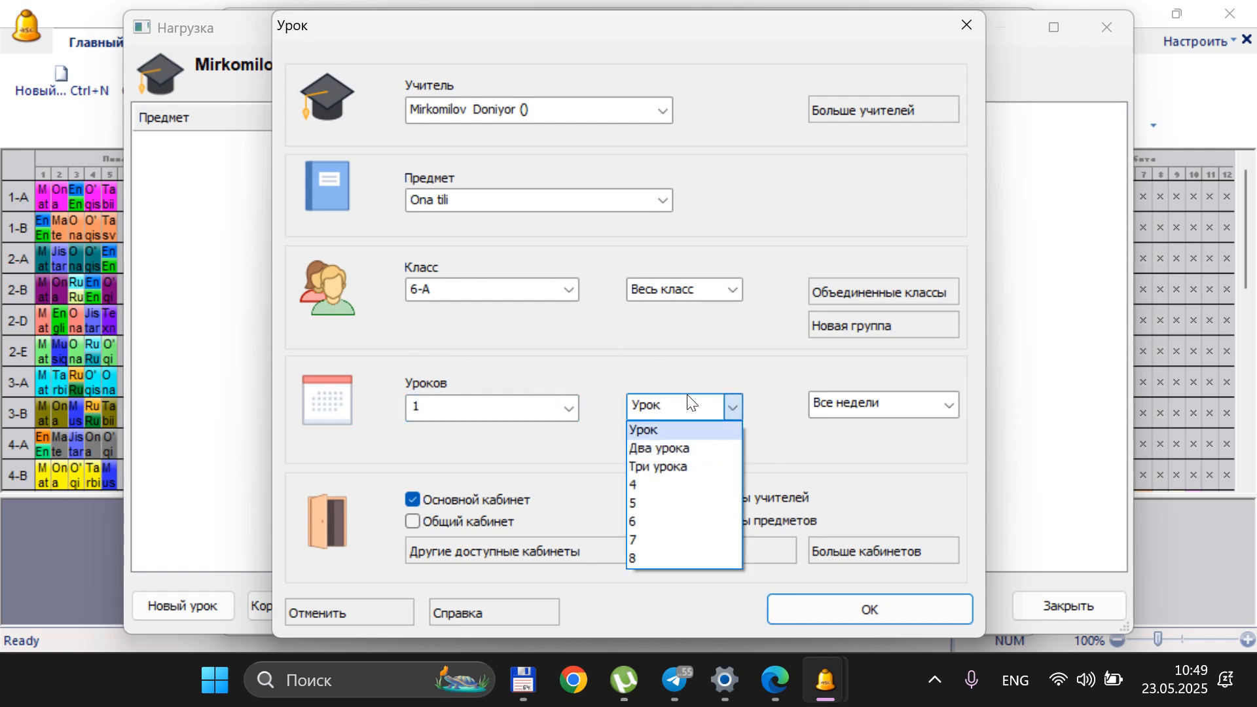
pyautogui.click(686, 352)
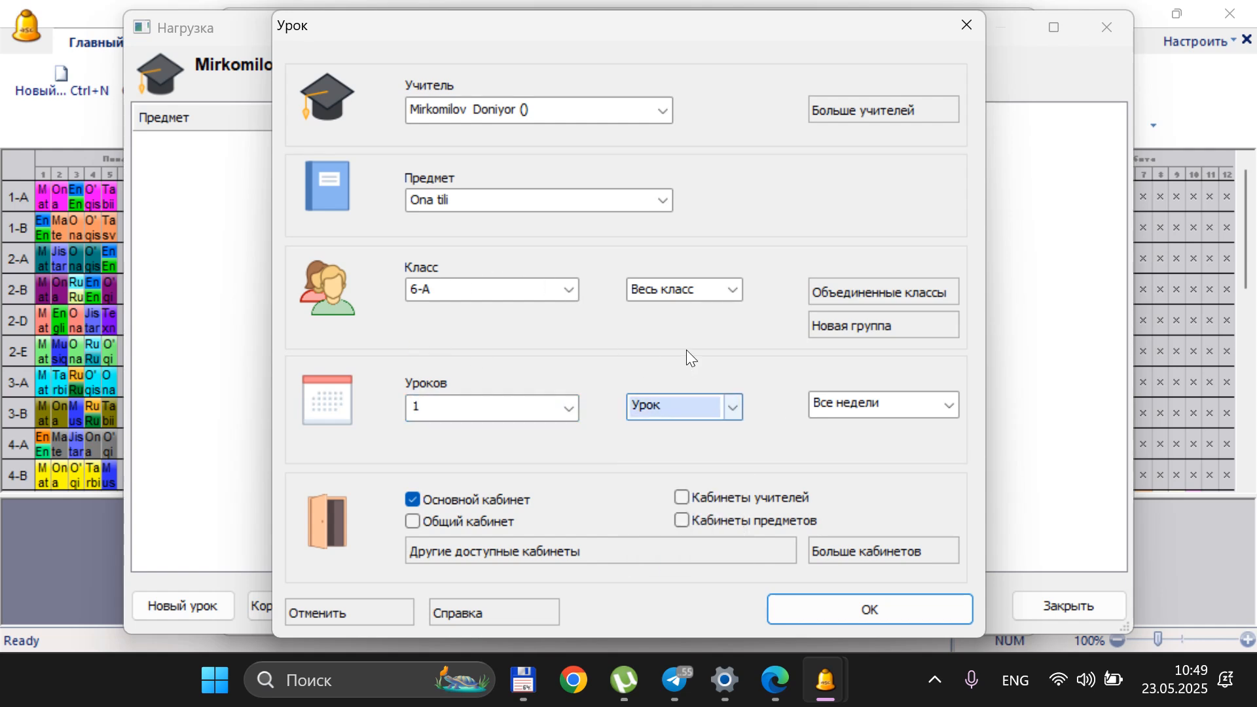
# Set the Ona tili lesson to 2 per week, check the week options and save the lesson
pyautogui.click(569, 409)
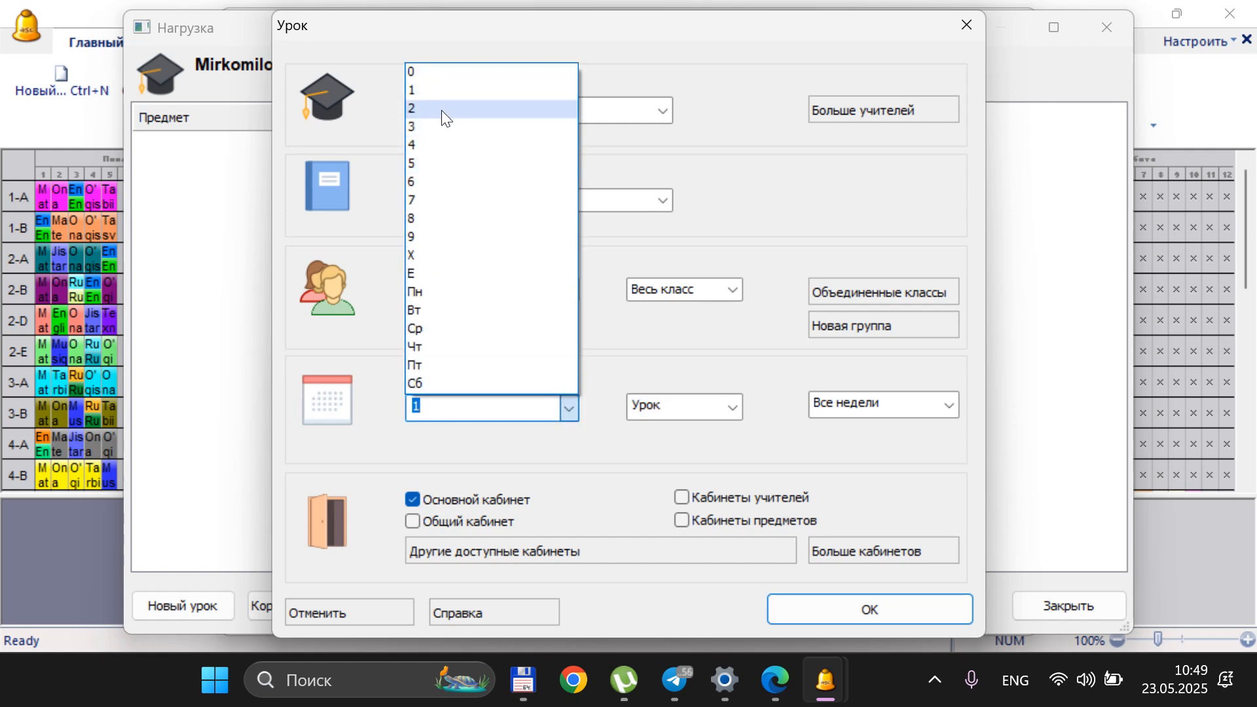
pyautogui.click(441, 108)
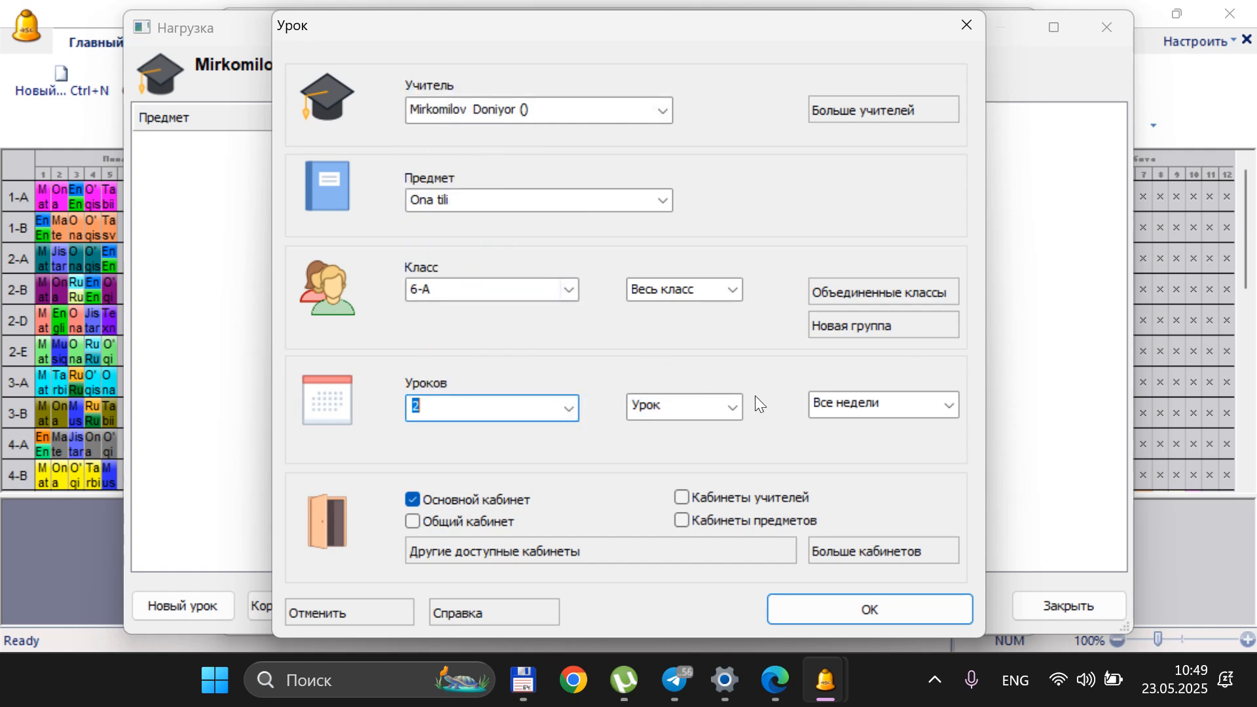
pyautogui.click(868, 404)
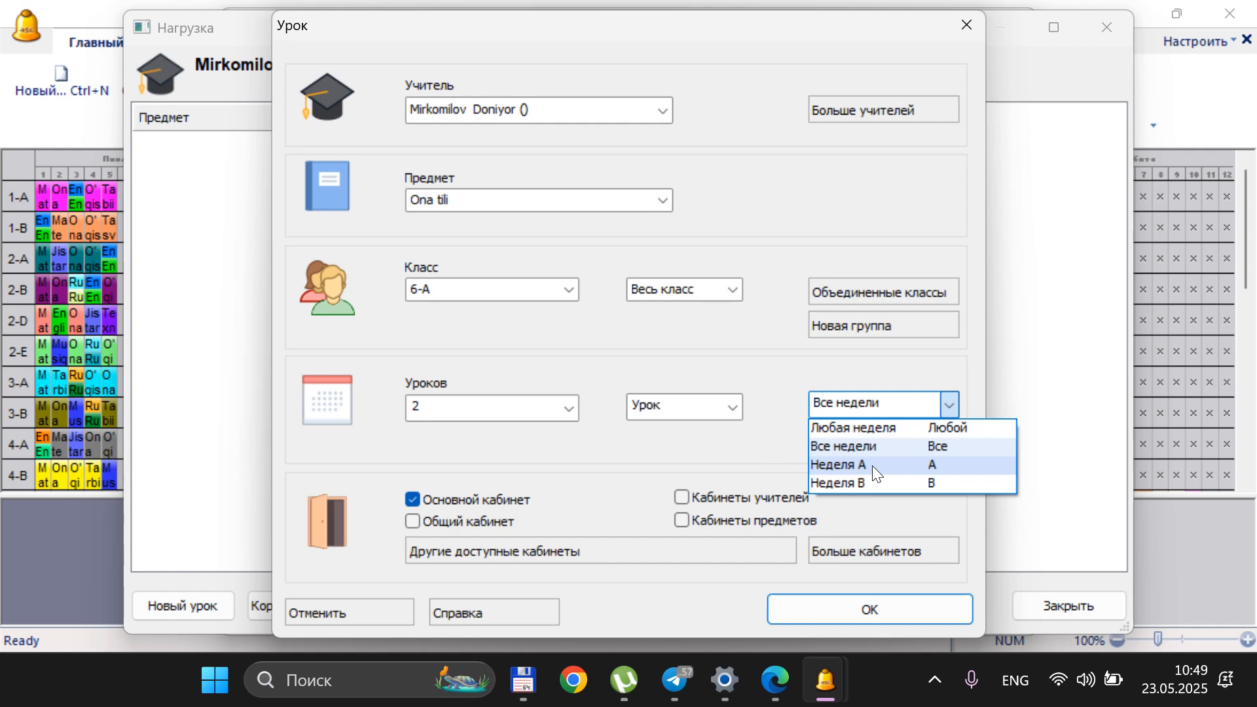
pyautogui.click(783, 358)
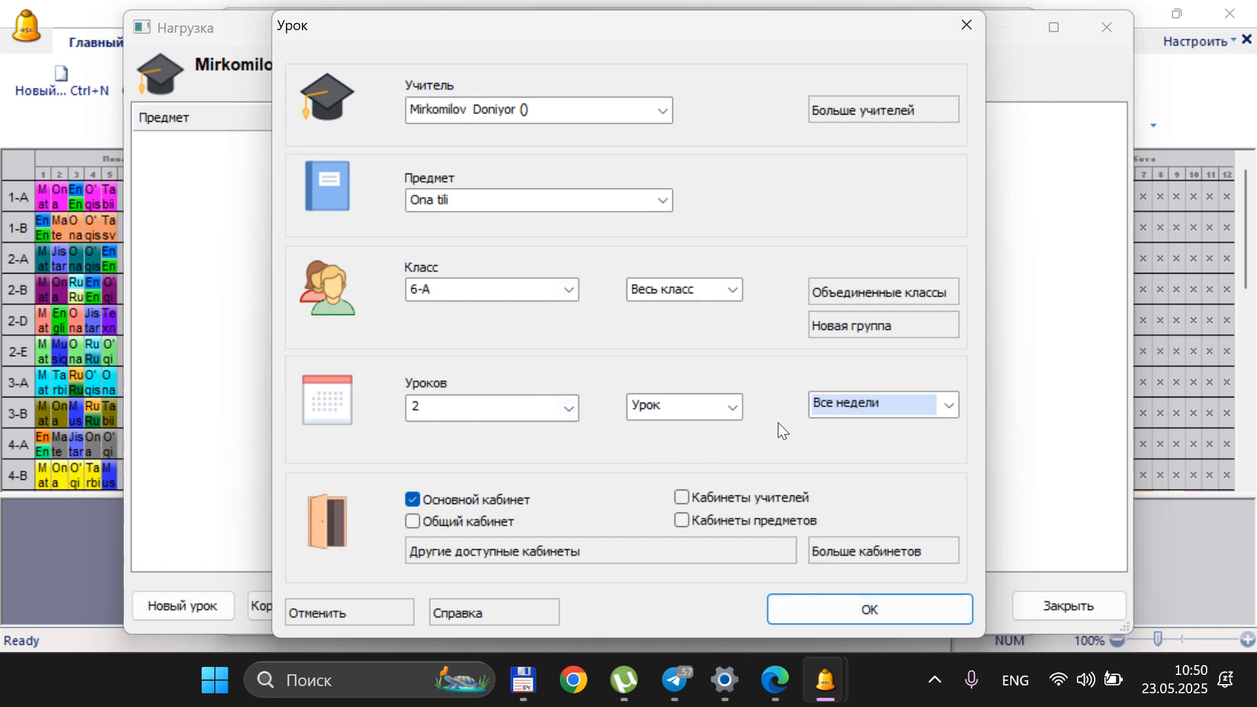
pyautogui.click(861, 618)
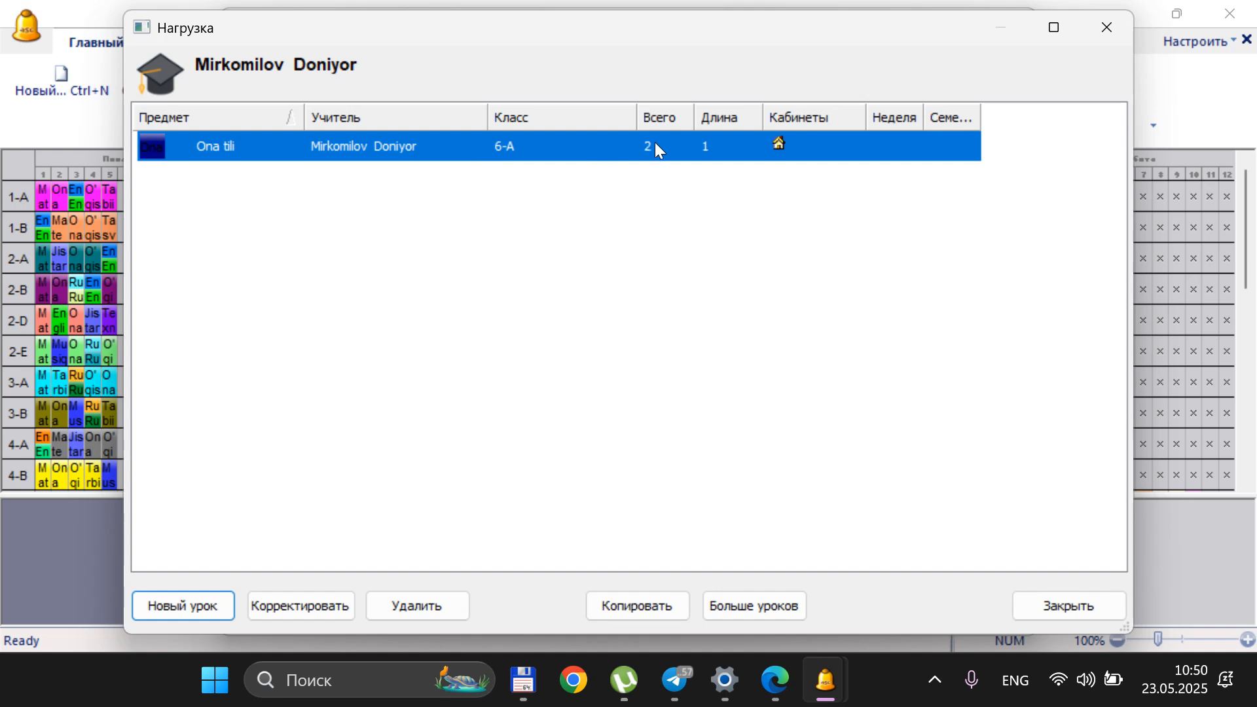
# Add a lesson to the teacher's workload for Adabiyot in class 6-A with 4 lessons
pyautogui.click(184, 605)
pyautogui.click(569, 203)
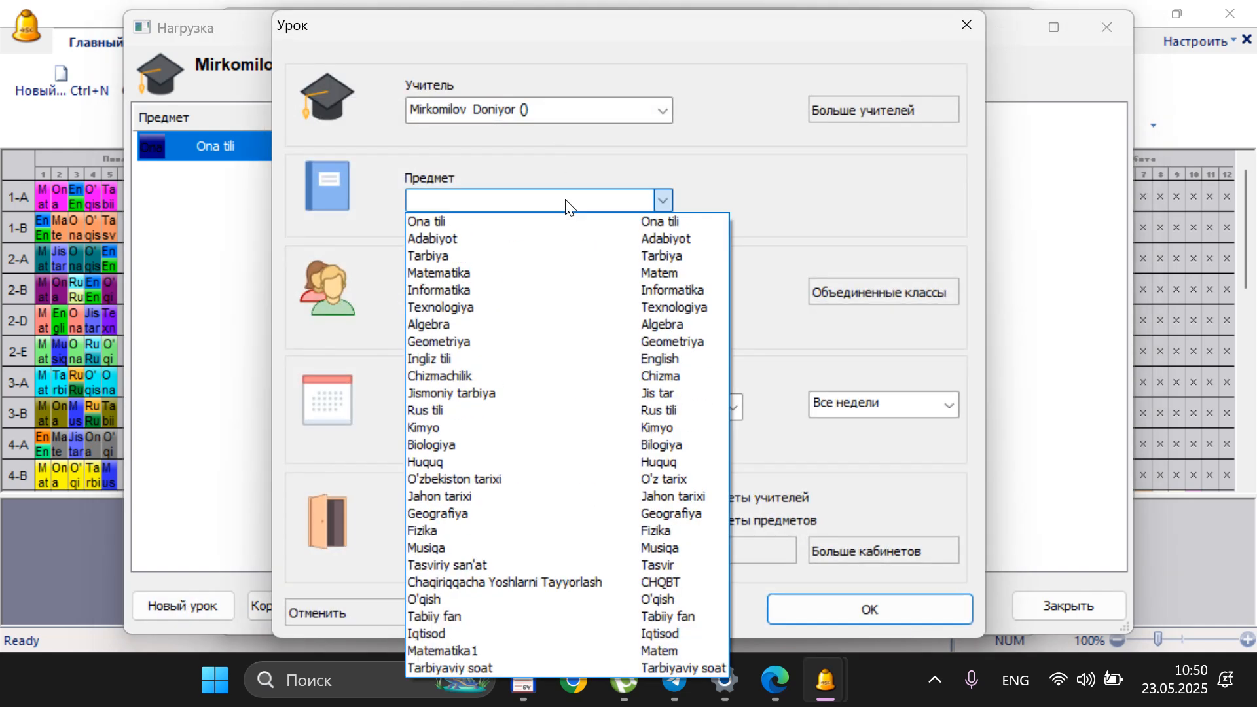
pyautogui.click(525, 241)
pyautogui.click(542, 288)
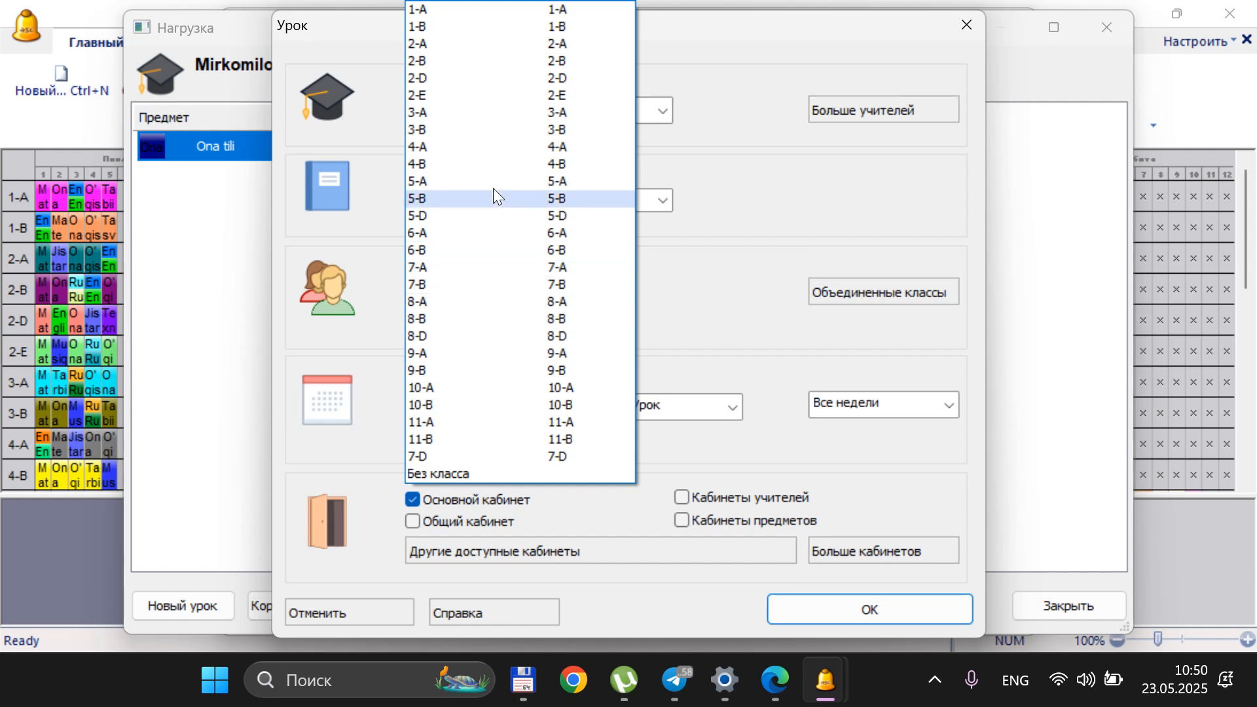
pyautogui.click(468, 235)
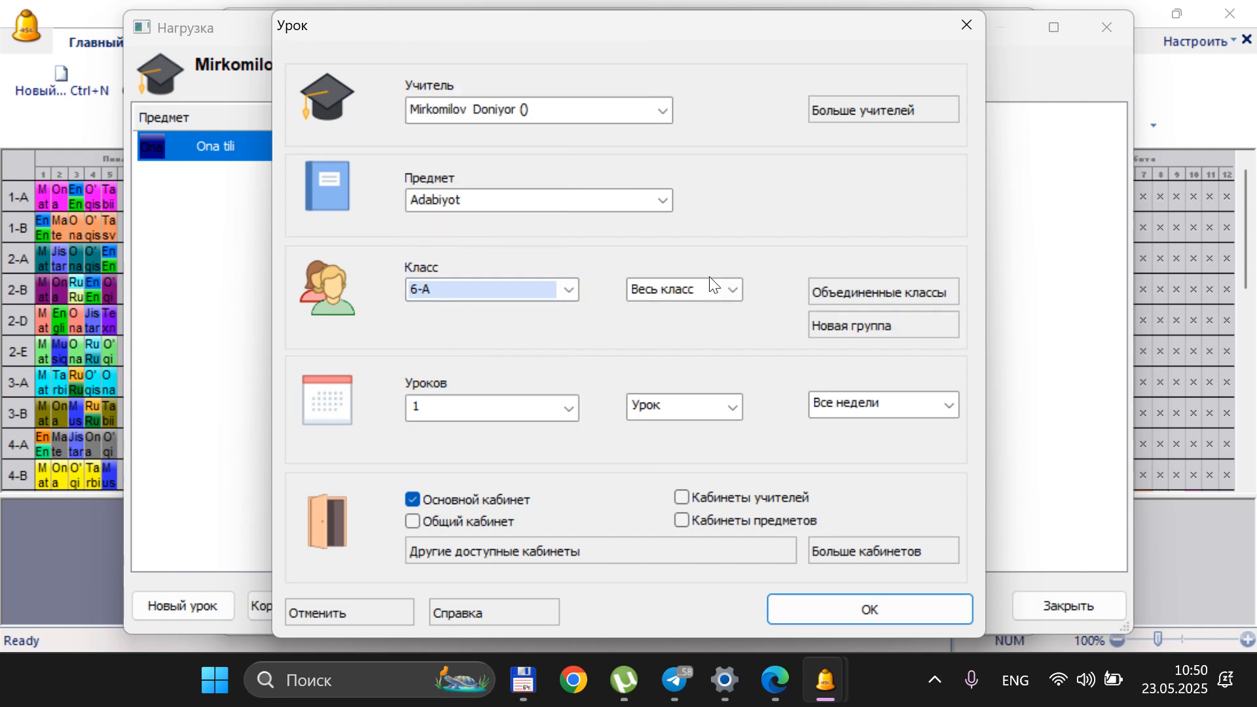
pyautogui.click(568, 408)
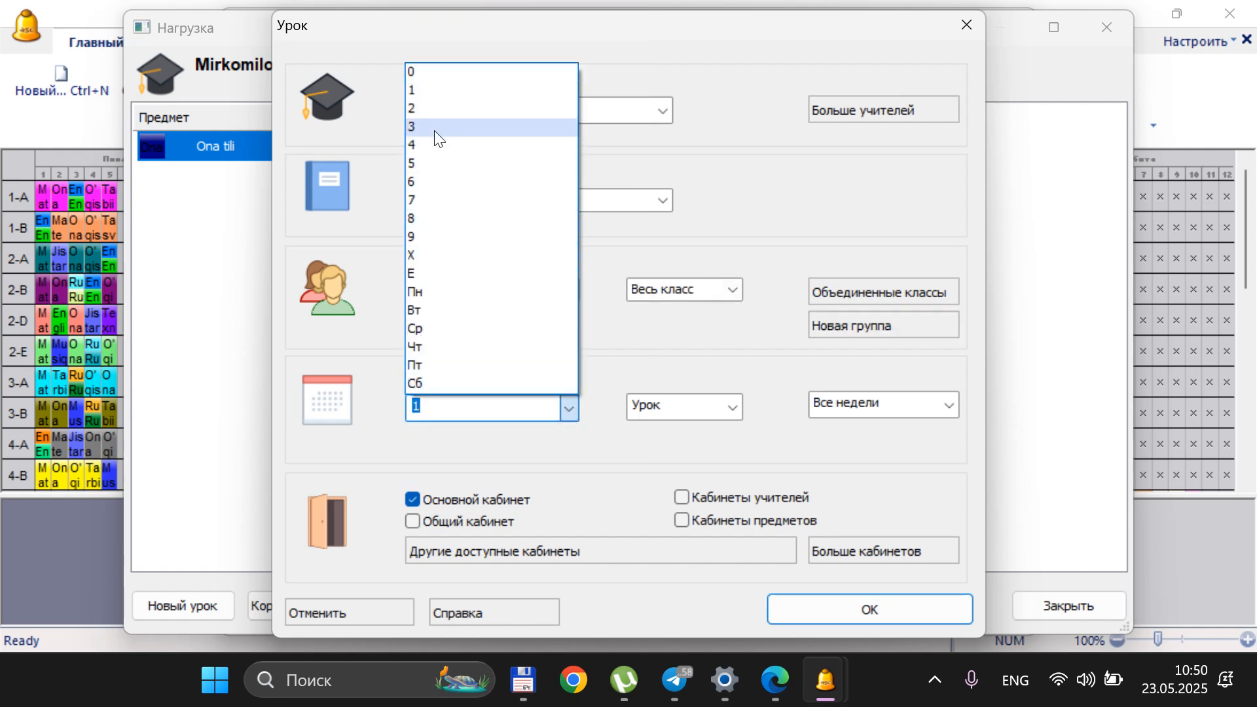
pyautogui.click(434, 143)
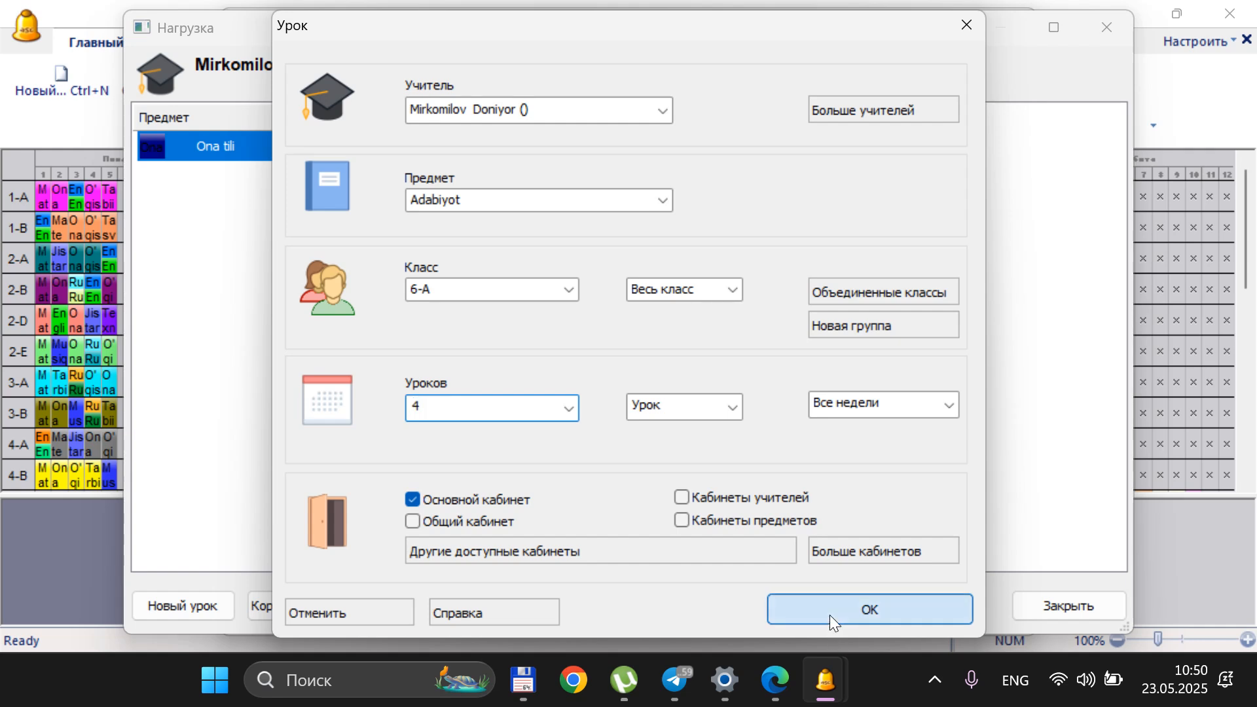
pyautogui.click(830, 614)
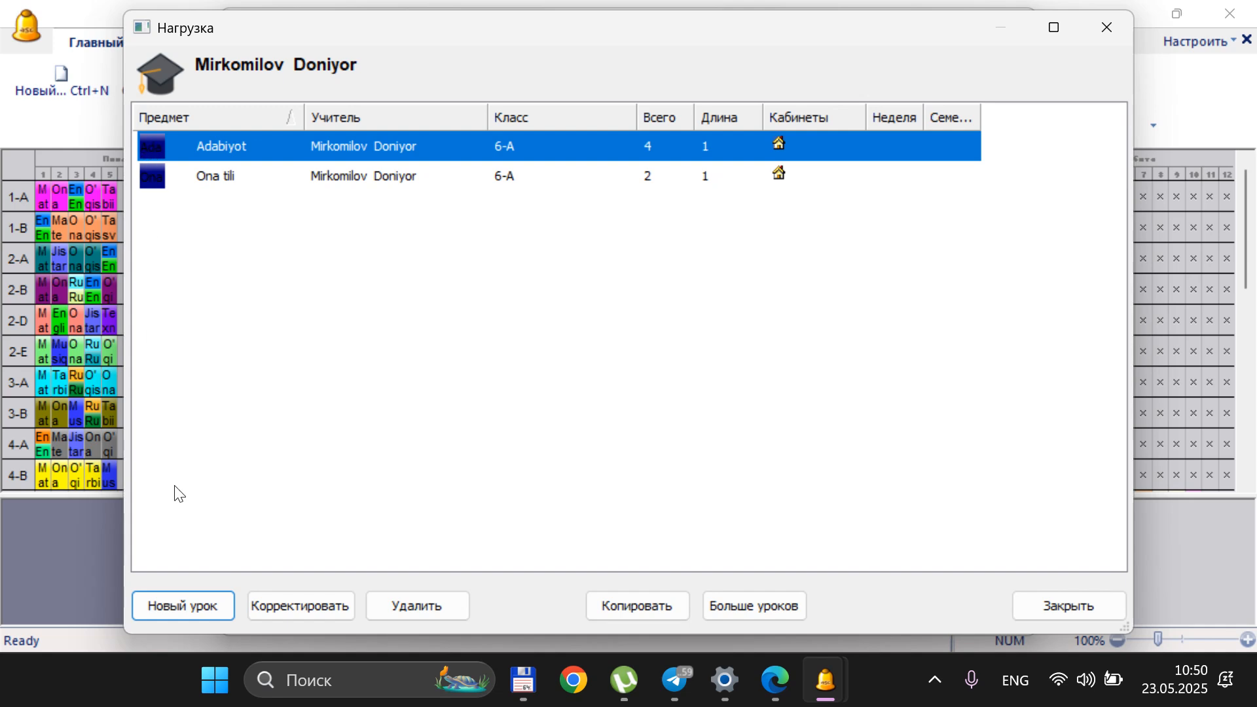
# Add a lesson to the teacher's workload for Tarbiya in class 3-B with 2 lessons
pyautogui.click(170, 606)
pyautogui.click(517, 206)
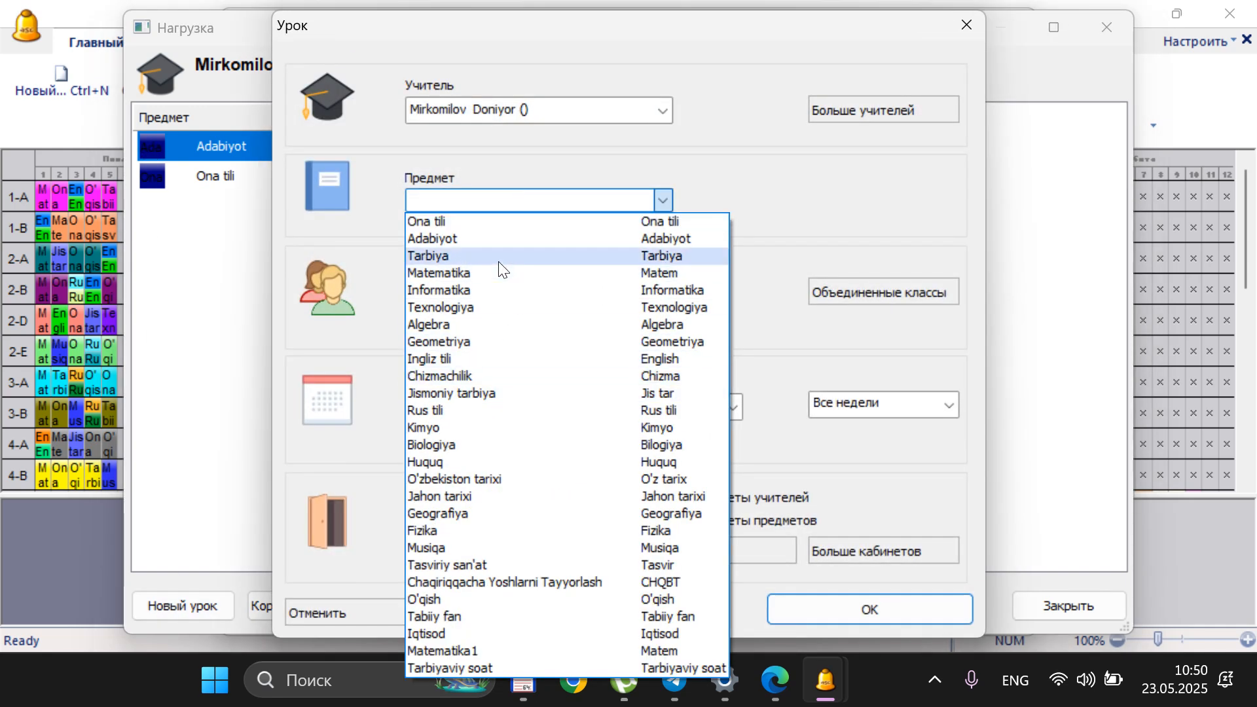
pyautogui.click(497, 261)
pyautogui.click(518, 294)
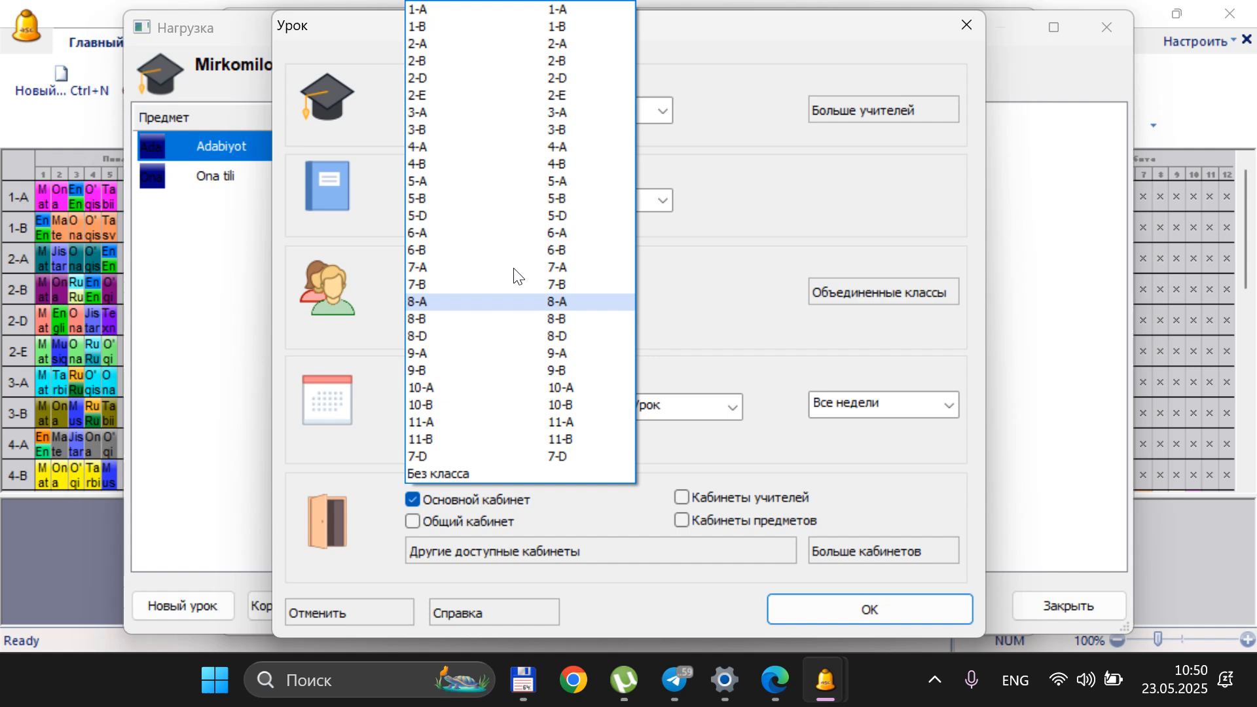
pyautogui.click(496, 128)
pyautogui.click(563, 406)
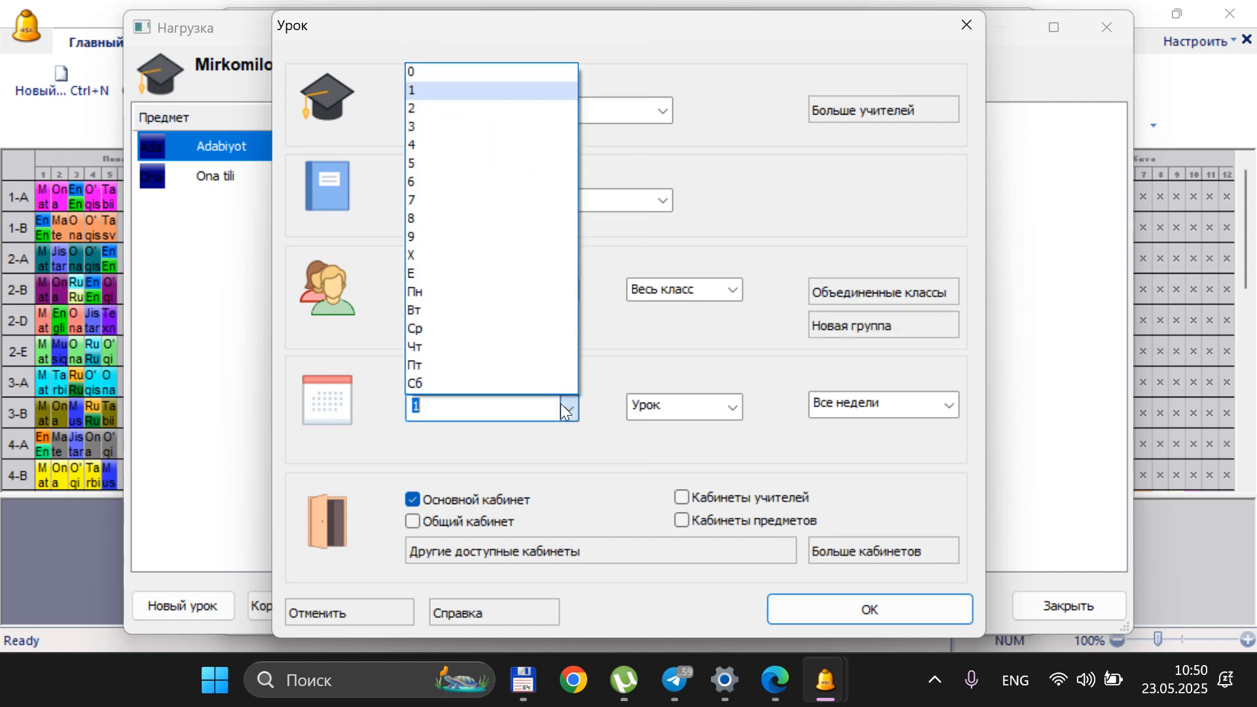
pyautogui.click(435, 108)
pyautogui.click(837, 603)
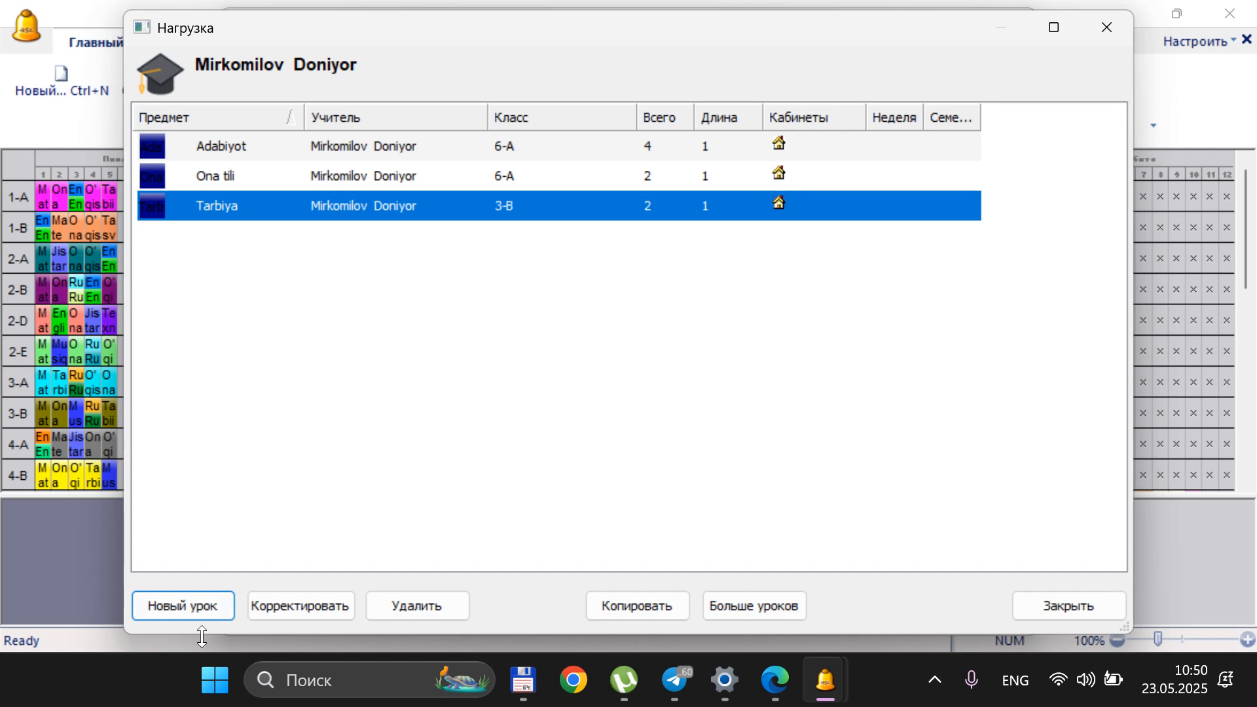
# Add a lesson to the teacher's workload for Ingliz tili in class 11-B, 1 группа, with 2 lessons
pyautogui.click(199, 605)
pyautogui.click(530, 198)
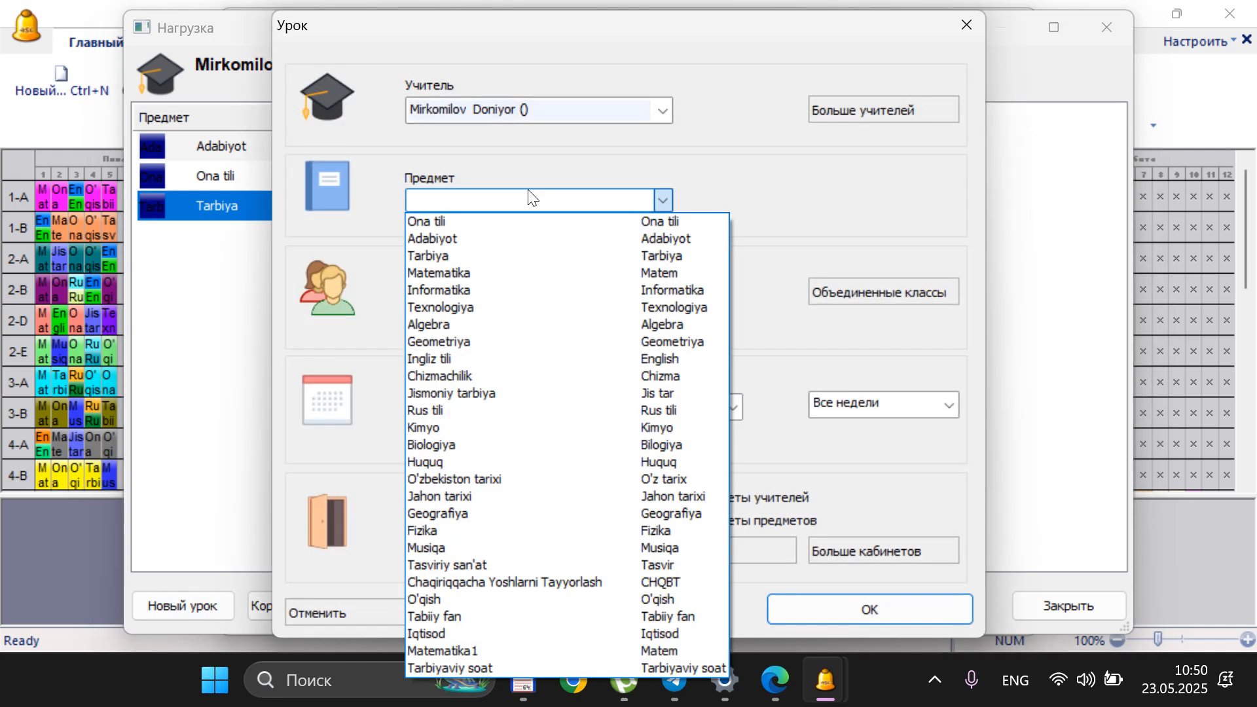
pyautogui.click(469, 357)
pyautogui.click(485, 291)
pyautogui.click(462, 438)
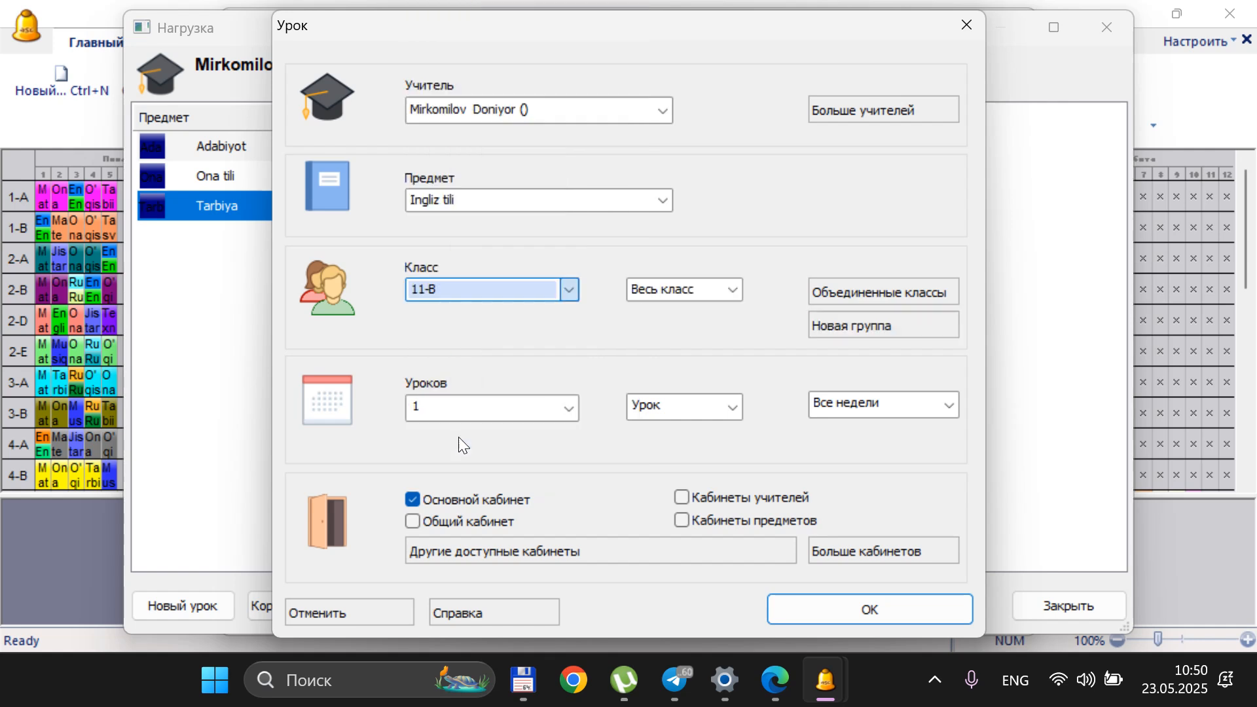
pyautogui.click(712, 288)
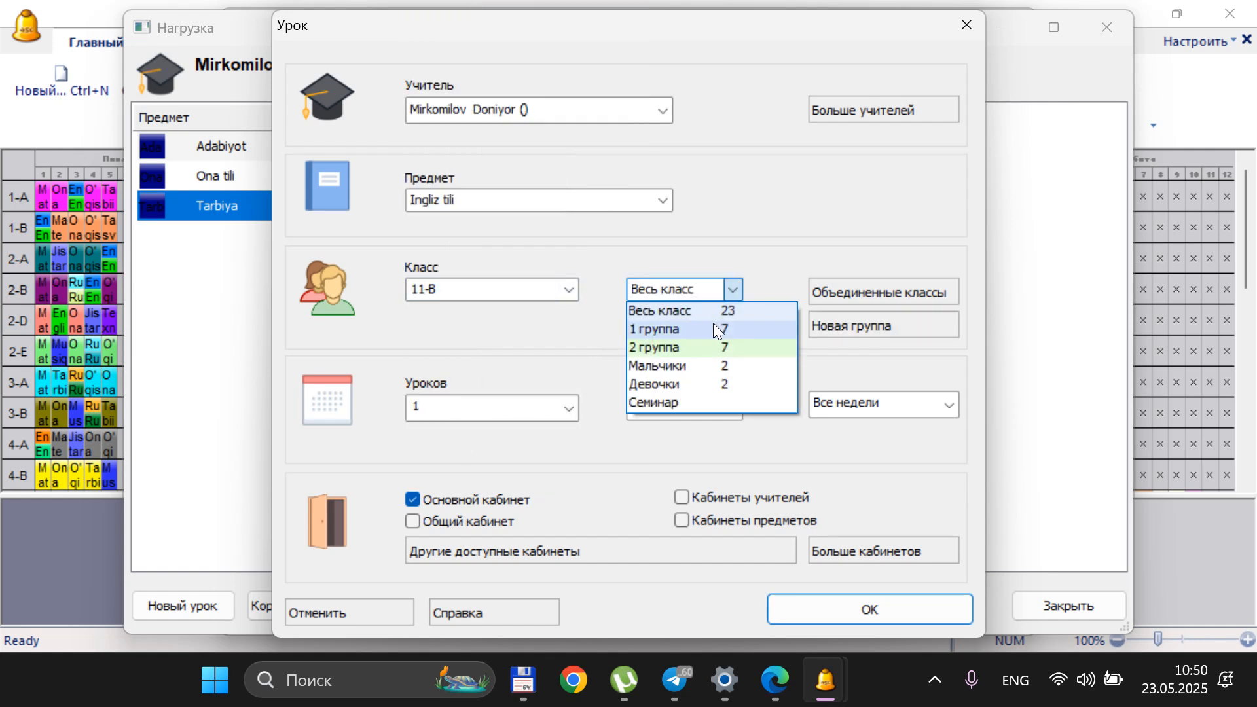
pyautogui.click(712, 327)
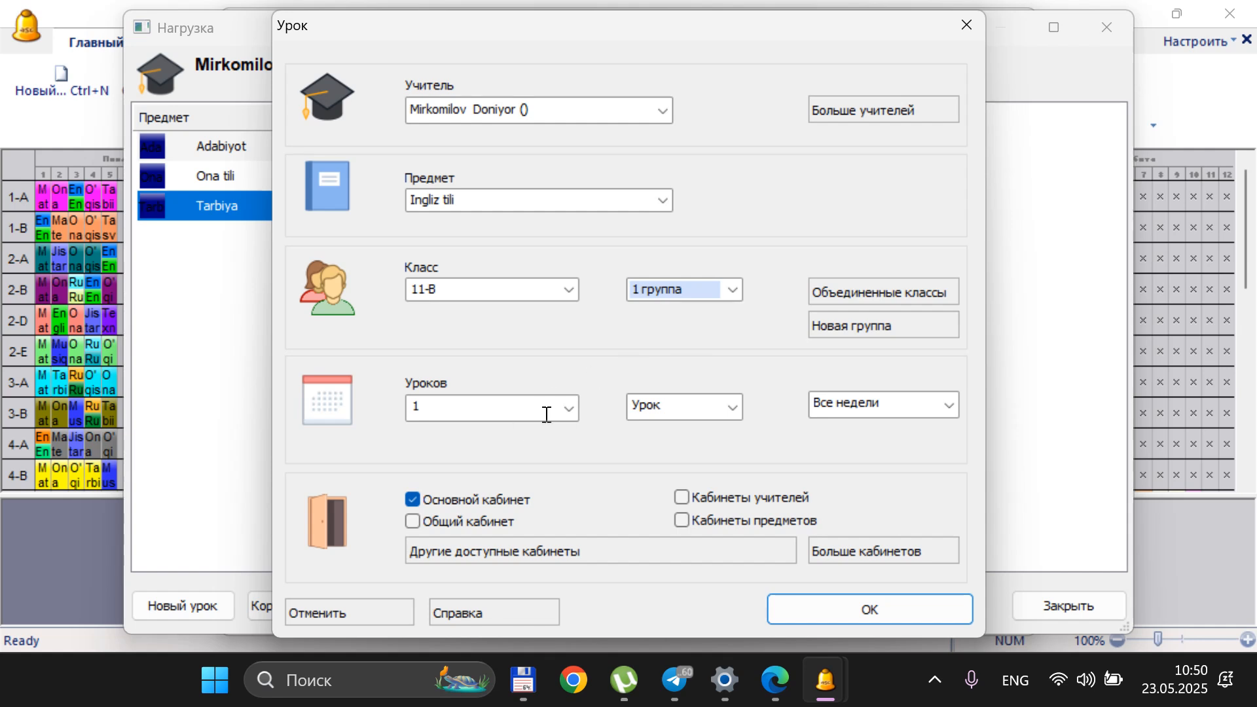
pyautogui.click(569, 409)
pyautogui.click(426, 110)
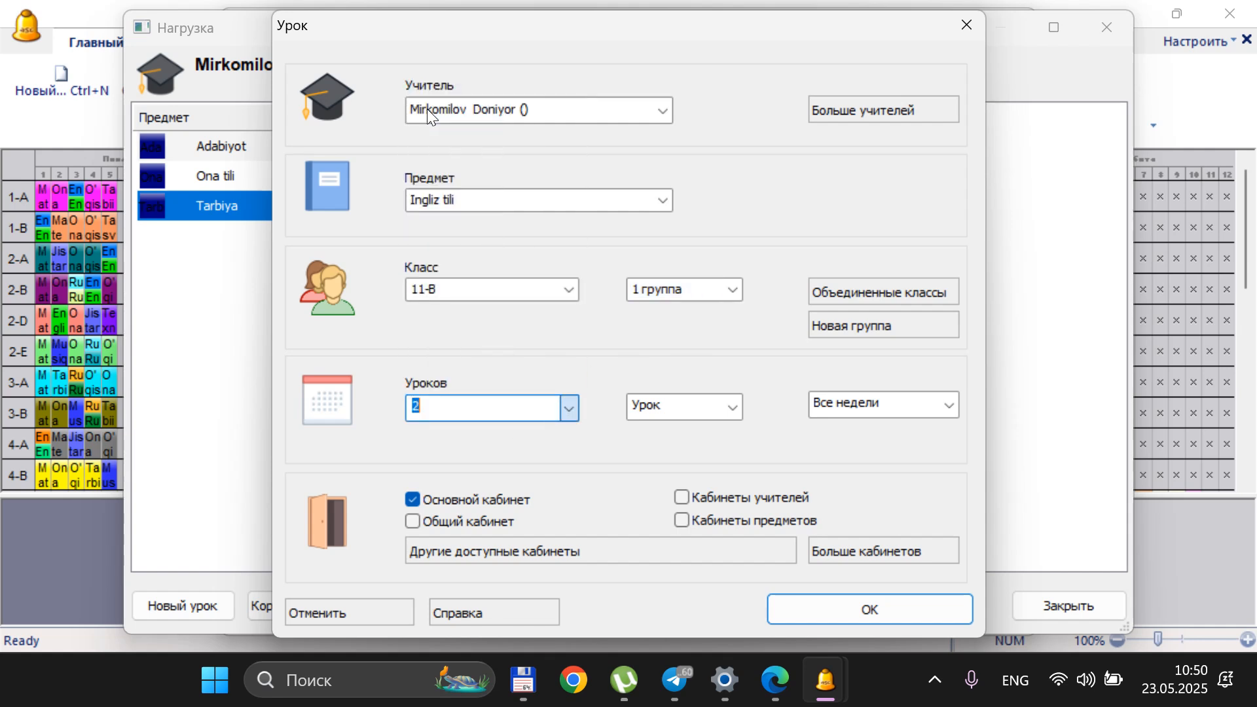
pyautogui.click(847, 613)
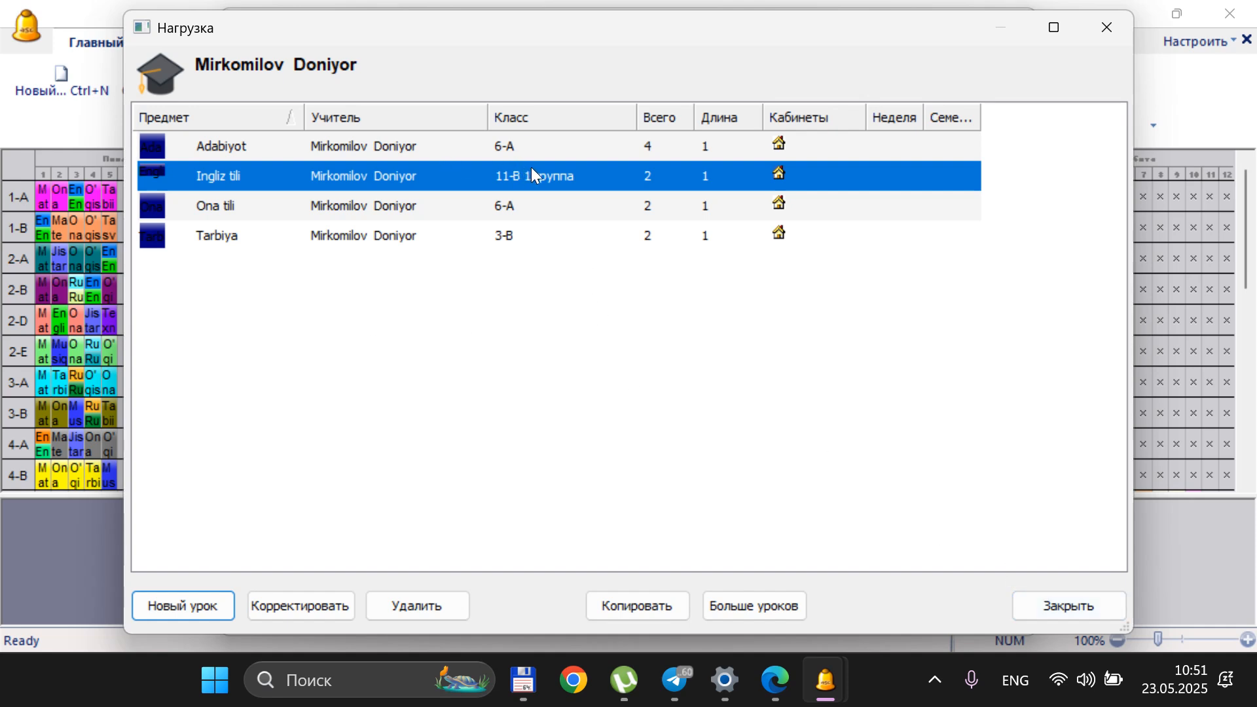
# Close the workload, select the newly added teacher in the teachers list and open their working time grid
pyautogui.click(1058, 604)
pyautogui.click(486, 332)
pyautogui.scroll(-11, 485, 333)
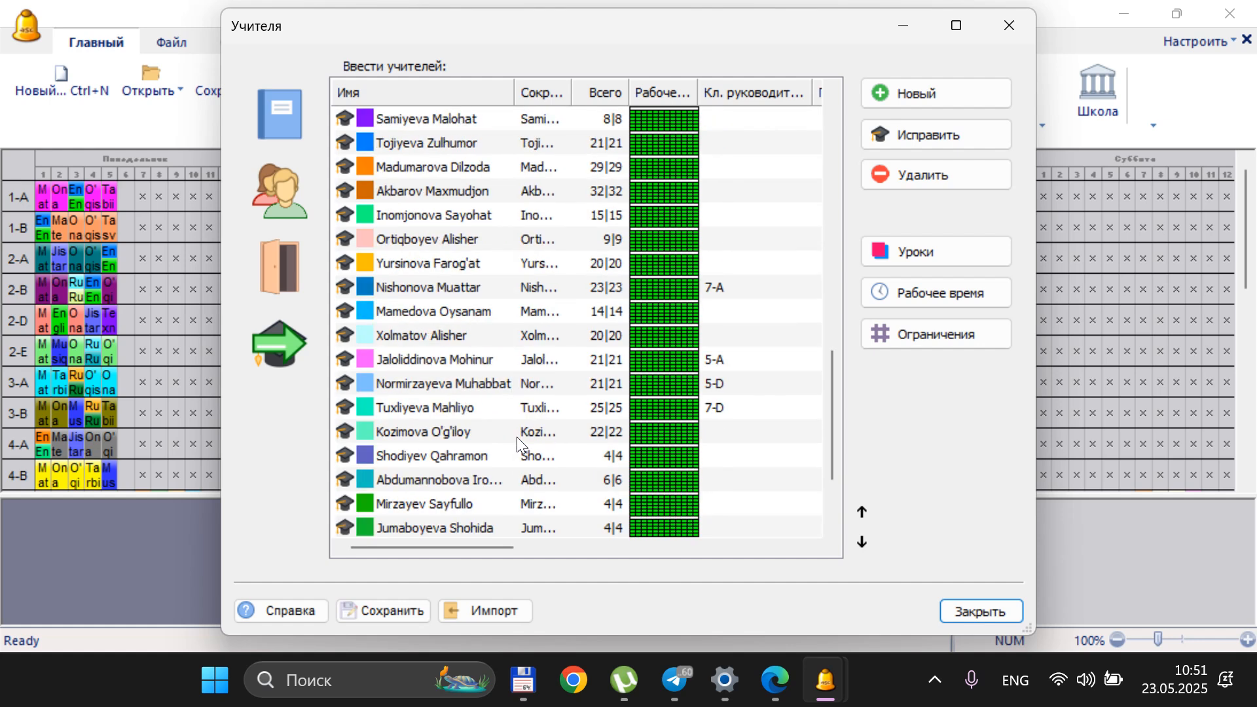
pyautogui.click(465, 501)
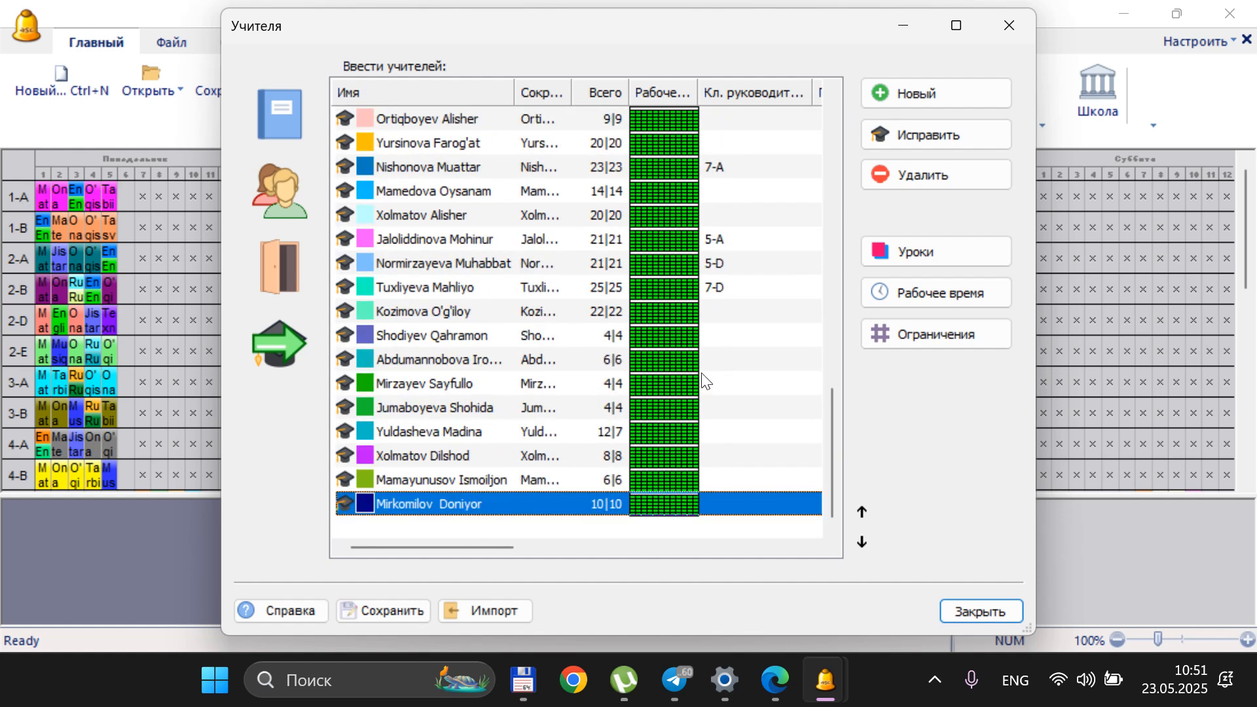
pyautogui.click(952, 295)
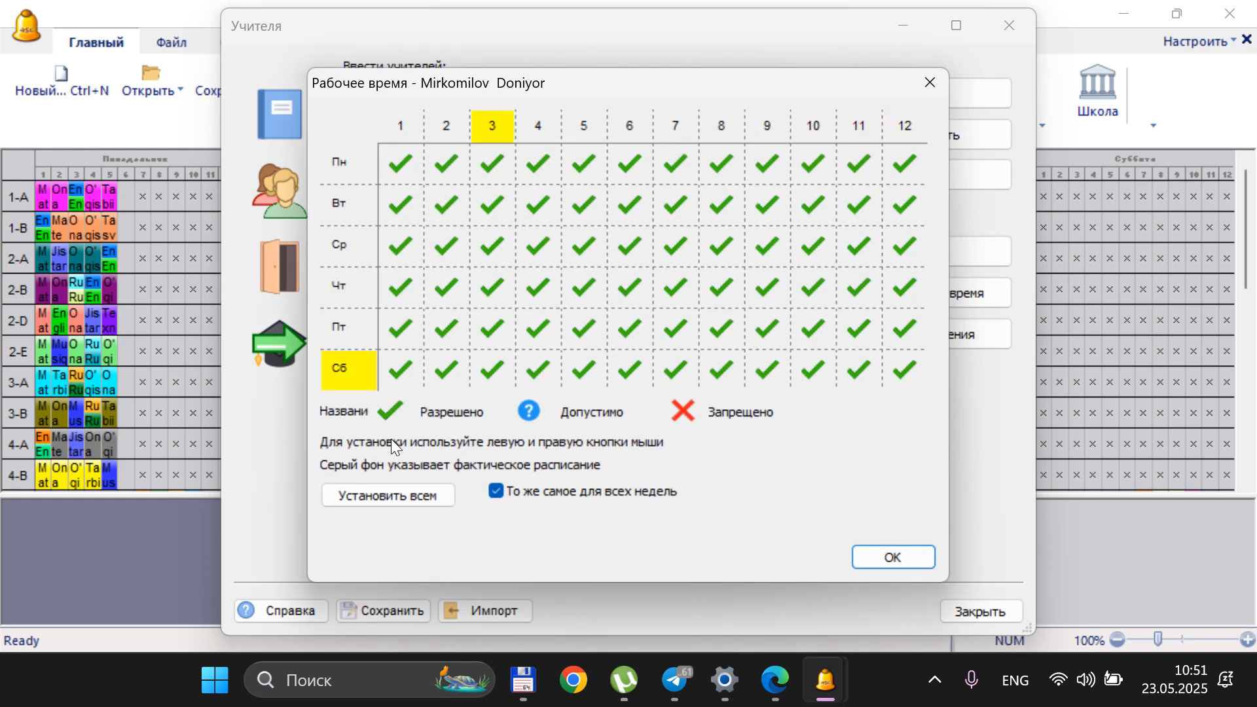
# Mark all 12 periods on Friday (Пт) as forbidden (Запрещено) in the new teacher's working time grid
pyautogui.click(343, 328)
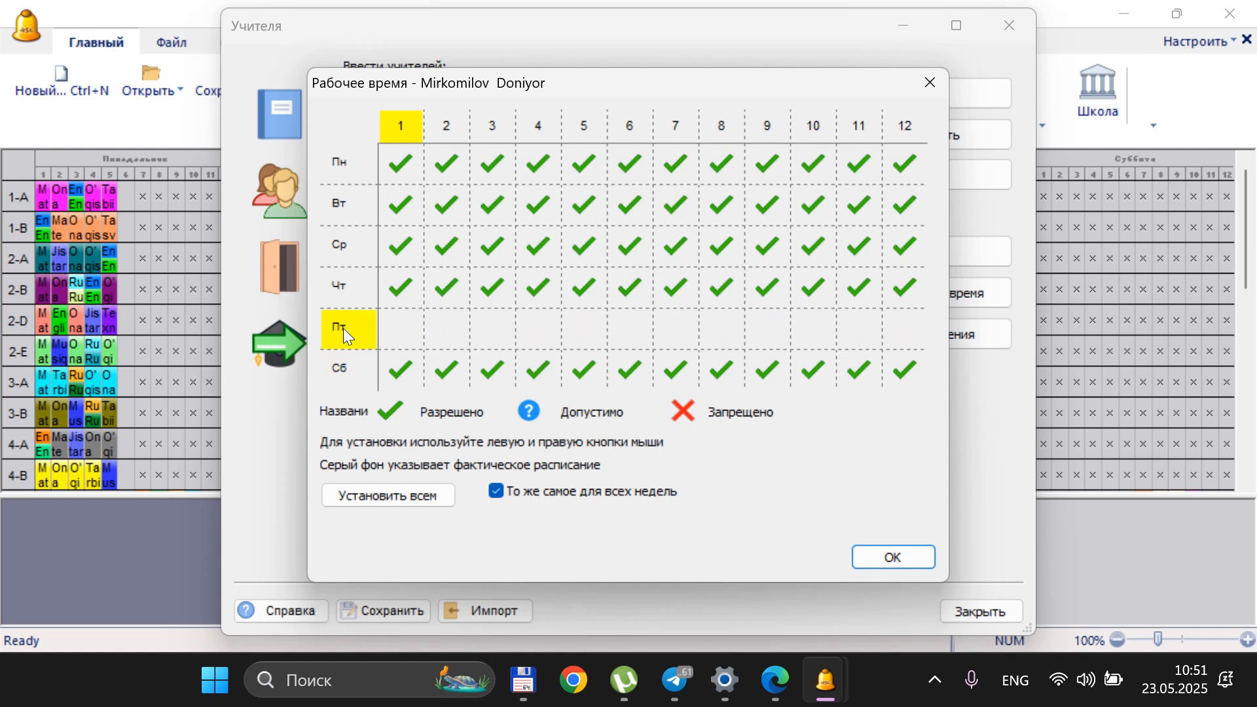
pyautogui.click(348, 339)
pyautogui.click(348, 339)
pyautogui.click(349, 331)
pyautogui.click(349, 331)
pyautogui.click(349, 331)
pyautogui.click(349, 332)
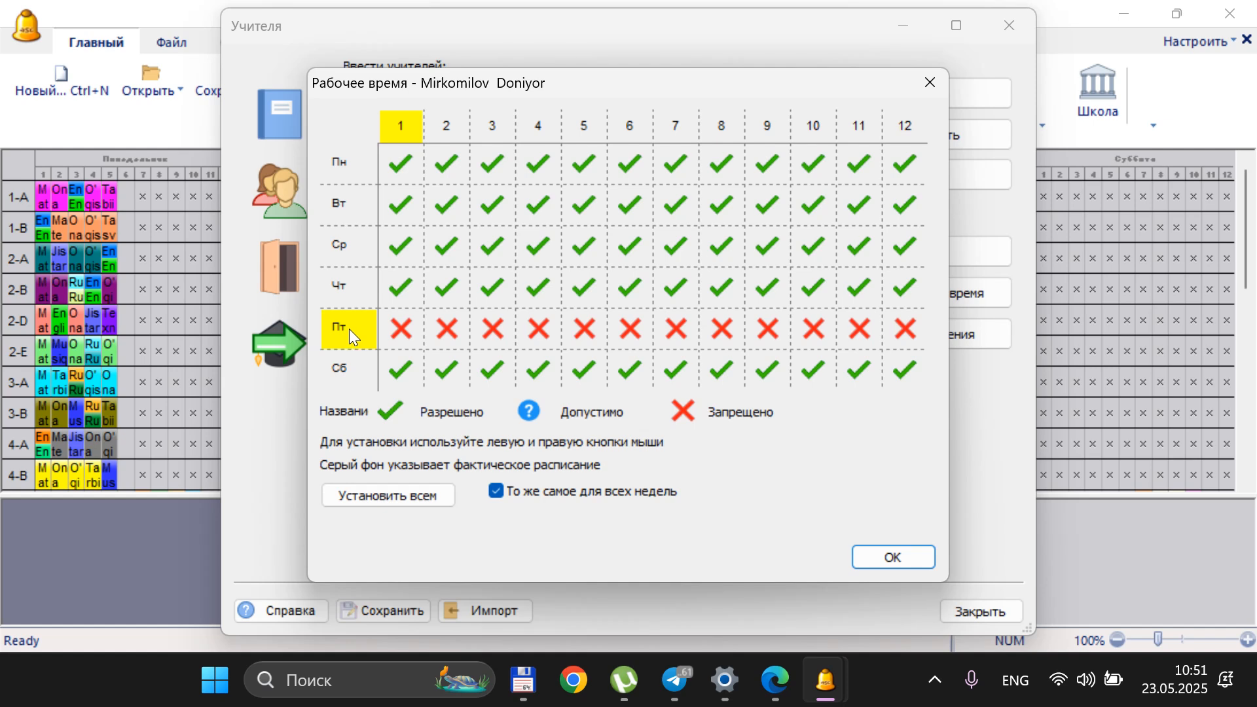
pyautogui.click(349, 328)
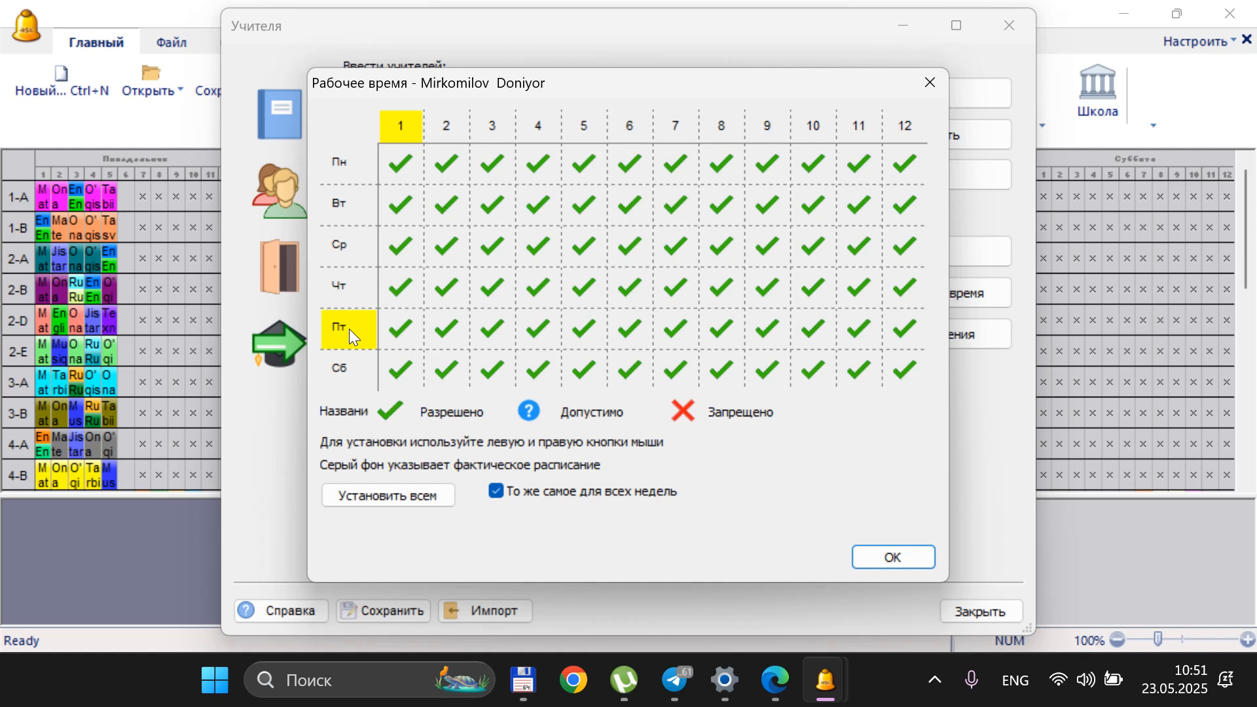
pyautogui.rightClick(349, 328)
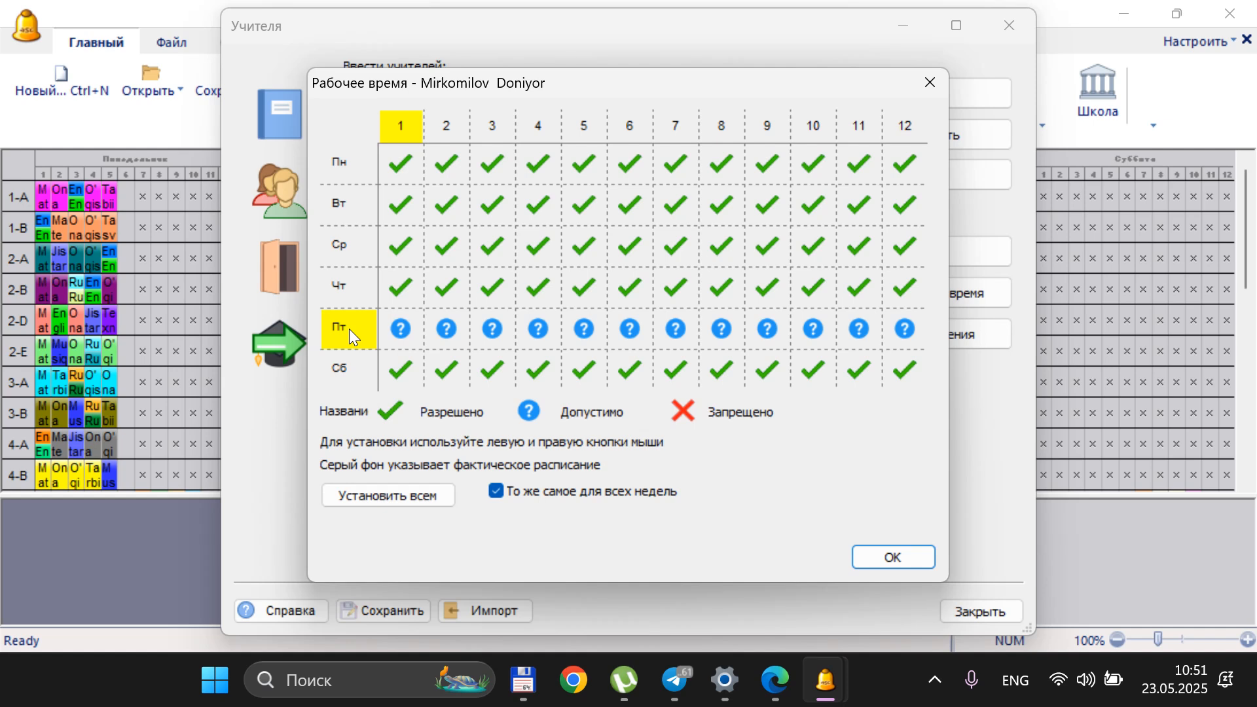
pyautogui.click(345, 328)
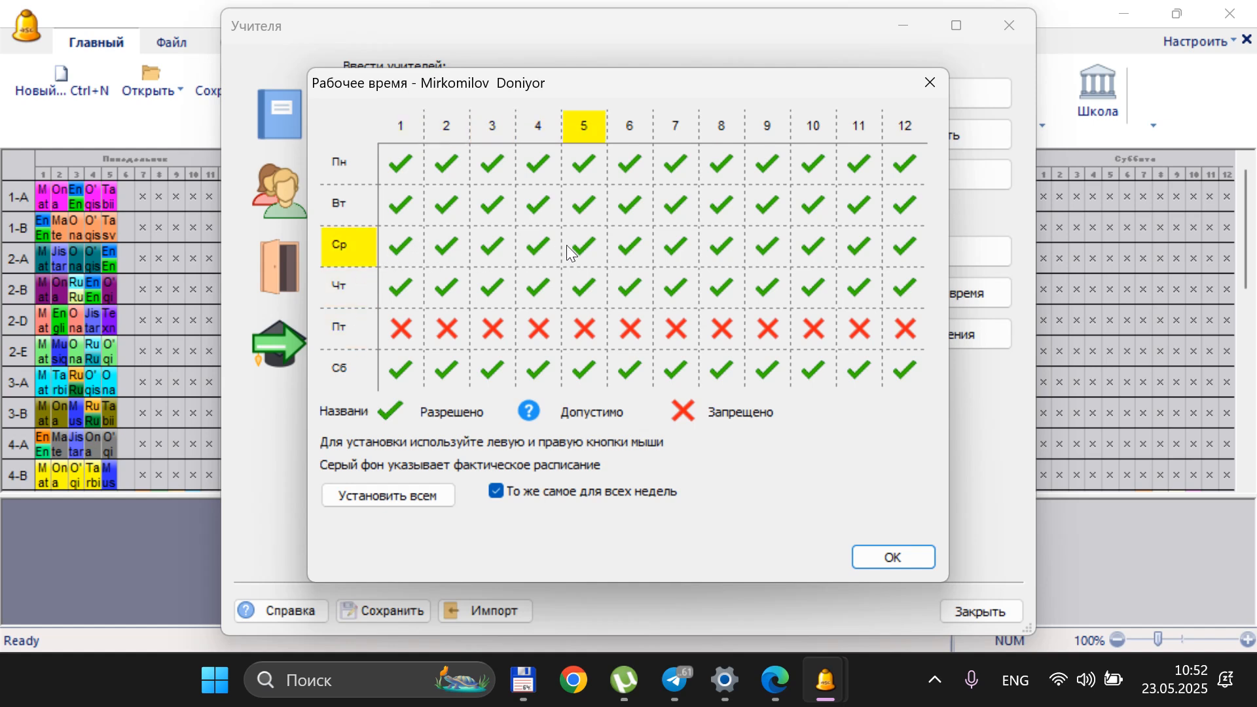
# Mark period 6 on Ср, period 3 on Чт and periods 2 and 3 on Пн and Вт as forbidden
pyautogui.click(631, 250)
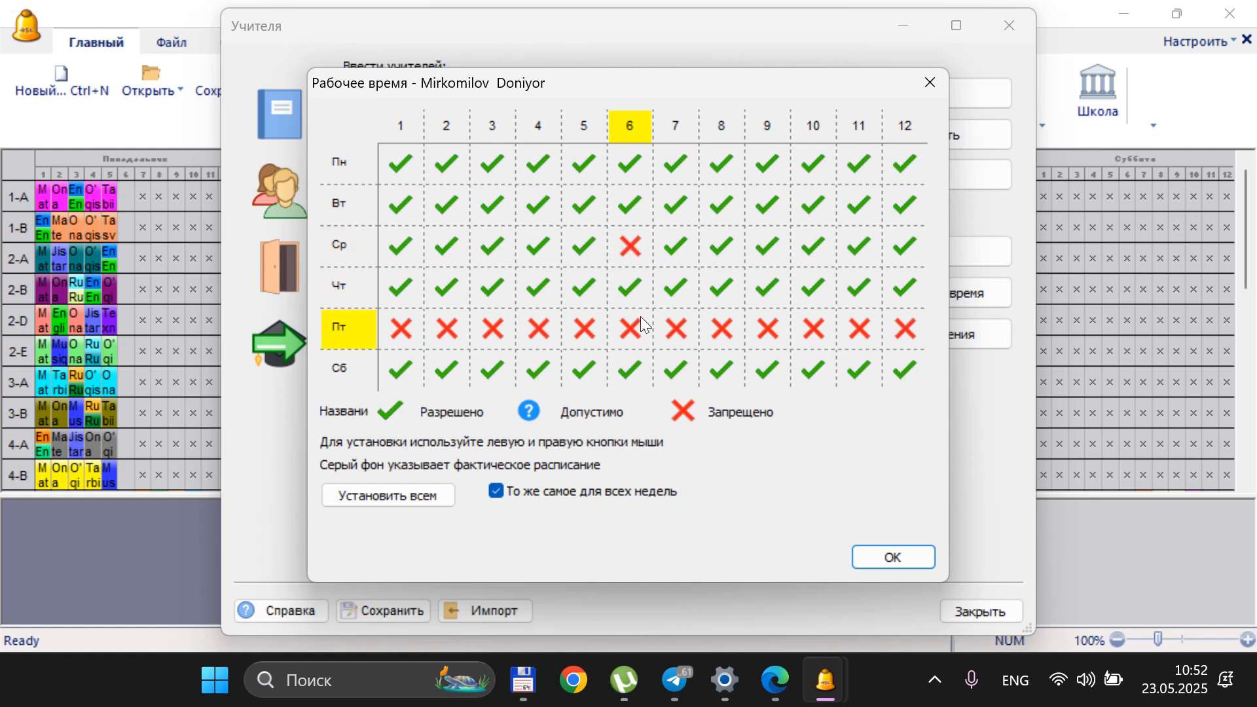
pyautogui.click(494, 209)
pyautogui.click(495, 161)
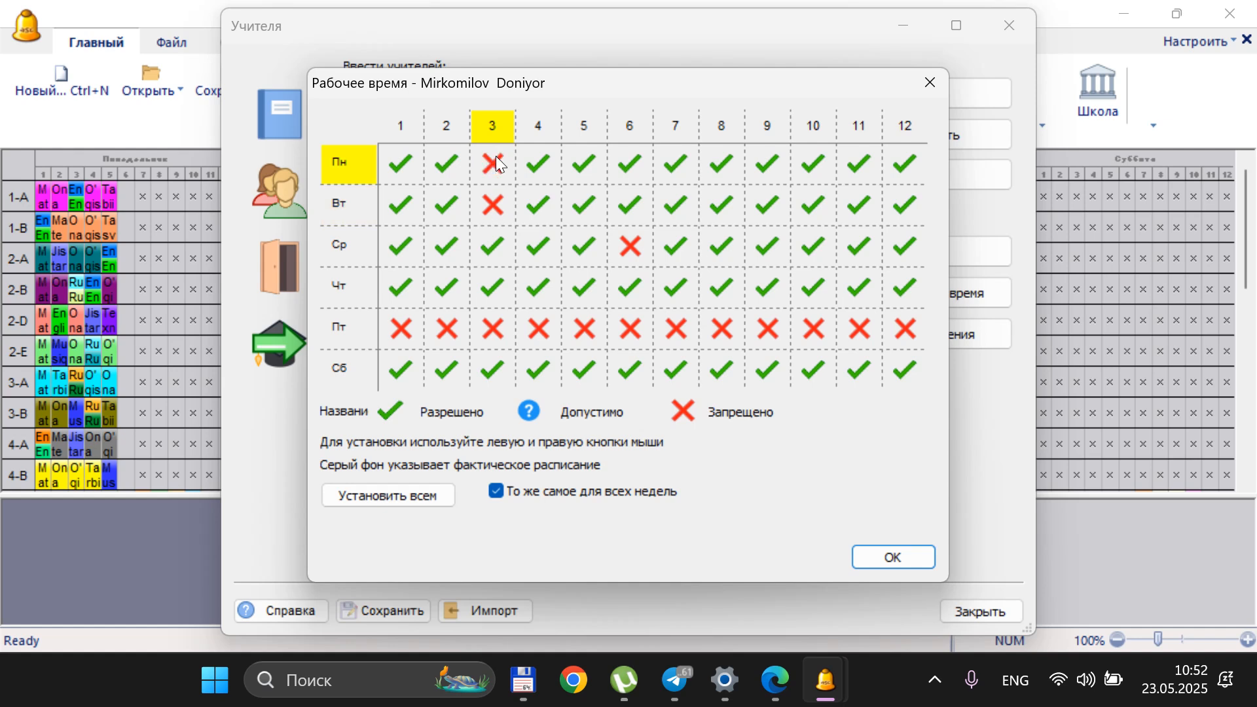
pyautogui.click(446, 164)
pyautogui.click(446, 164)
pyautogui.click(446, 205)
pyautogui.click(447, 205)
pyautogui.click(512, 289)
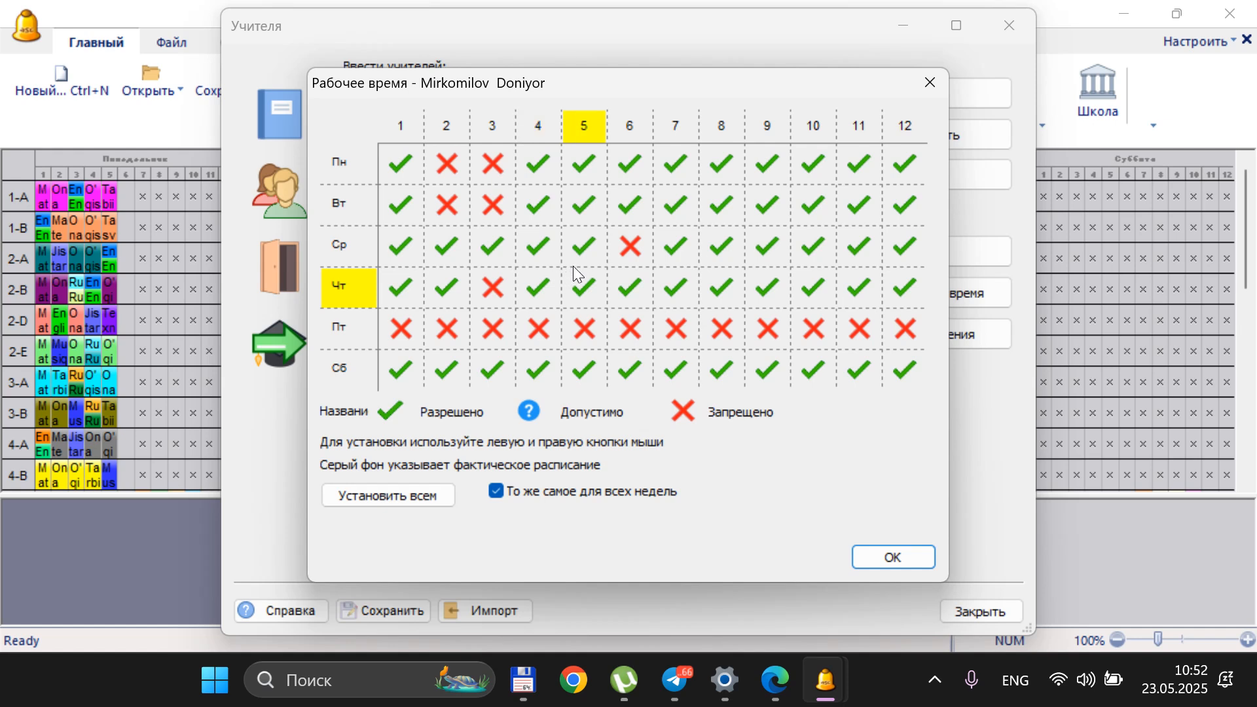
# Reset all periods on Пн, Вт and Ср to allowed (Разрешено) in the teacher's working time grid
pyautogui.click(352, 242)
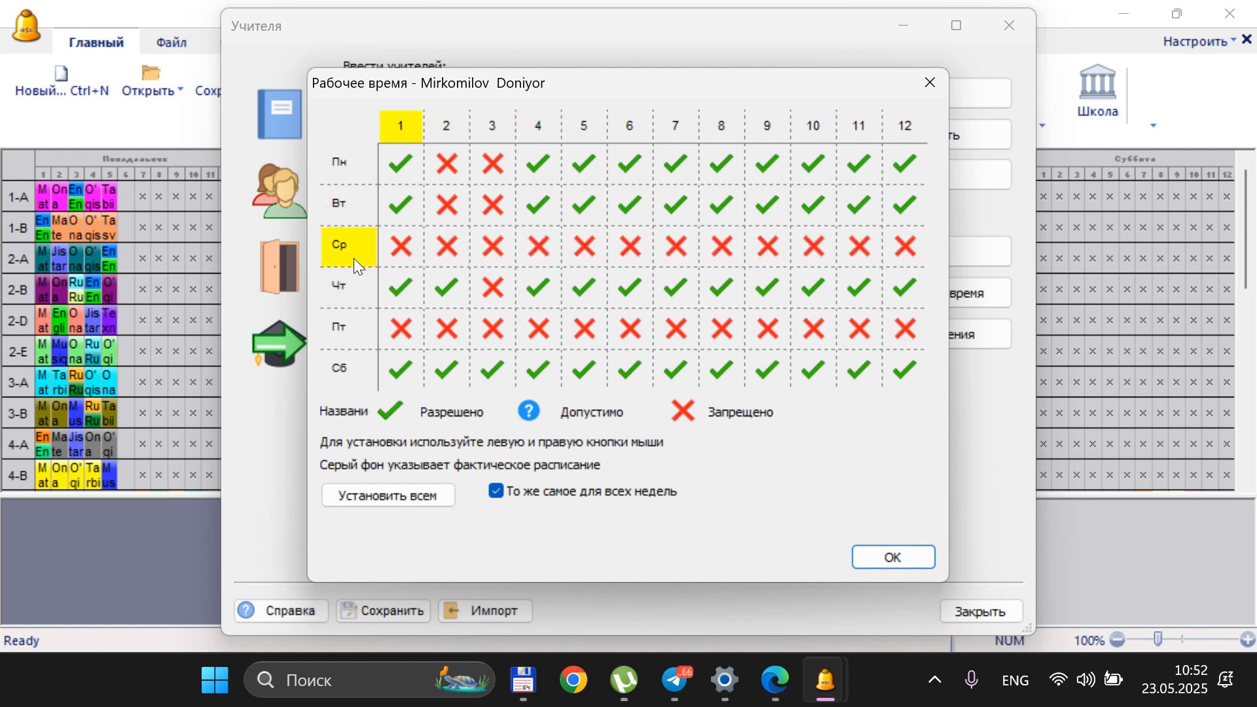
pyautogui.click(354, 255)
pyautogui.click(361, 206)
pyautogui.click(362, 206)
pyautogui.click(357, 176)
pyautogui.click(352, 203)
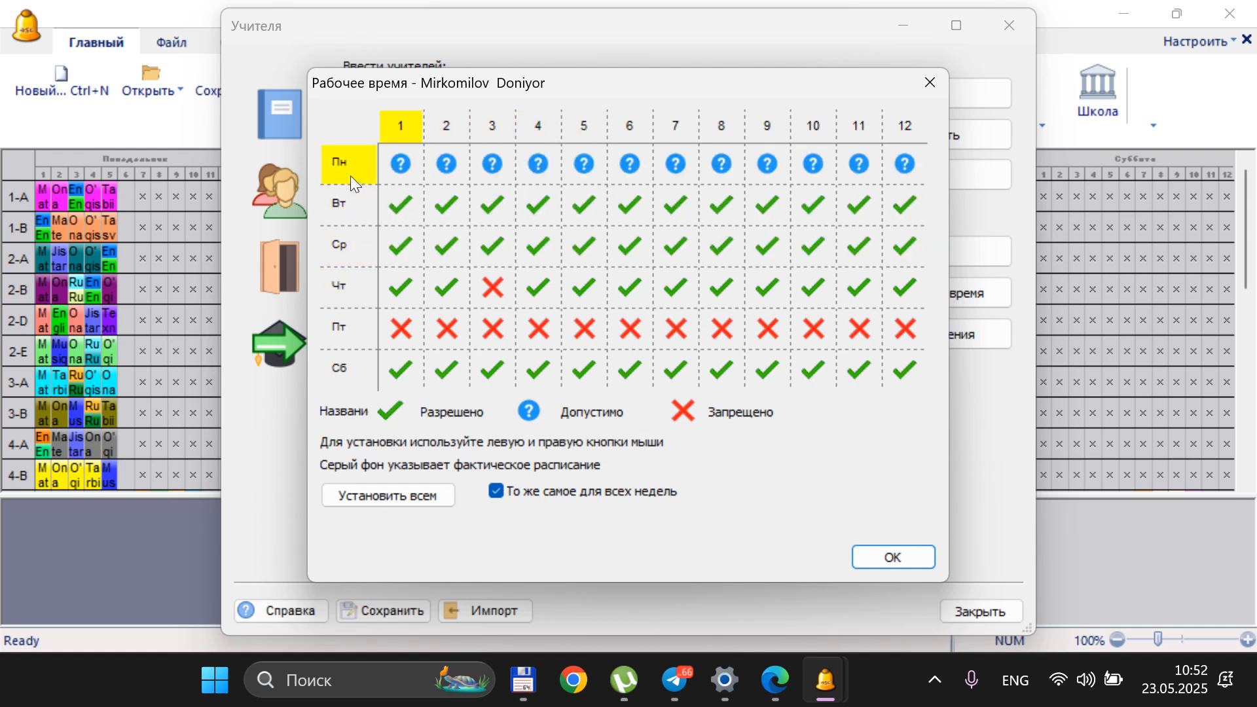
pyautogui.click(351, 175)
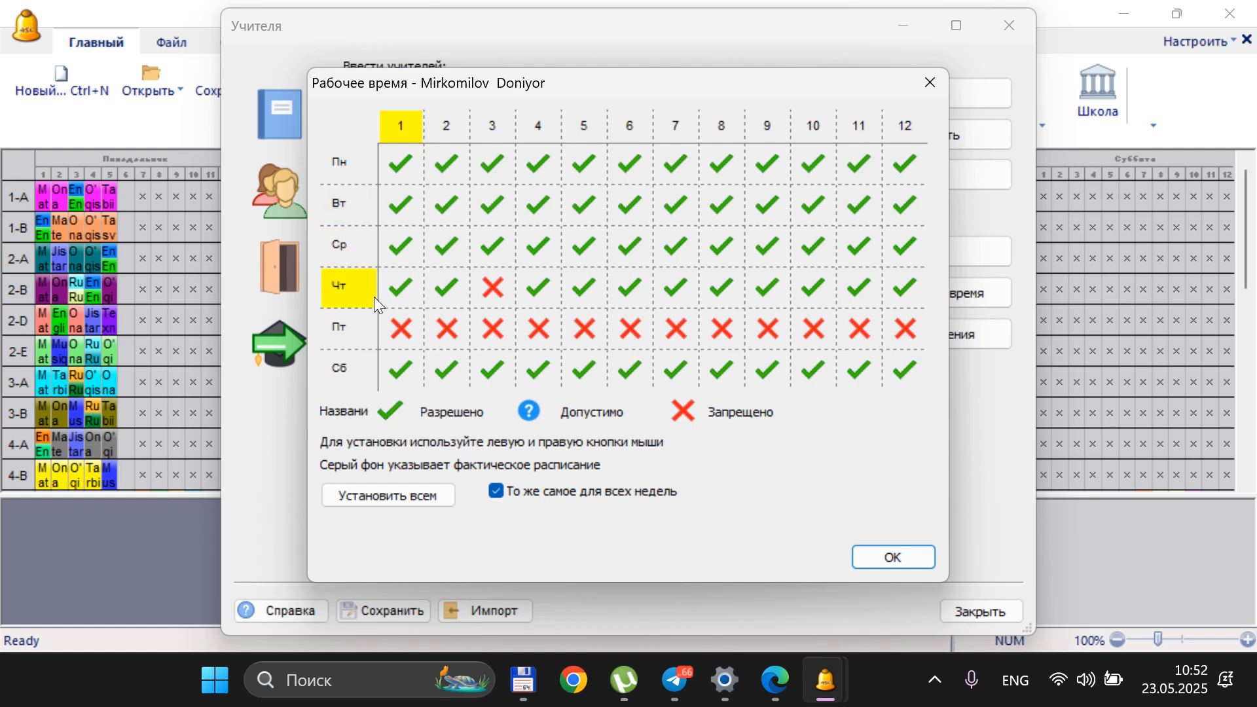
# Mark all periods on Thursday (Чт) and Saturday (Сб) as forbidden and confirm the teacher's working time
pyautogui.click(351, 285)
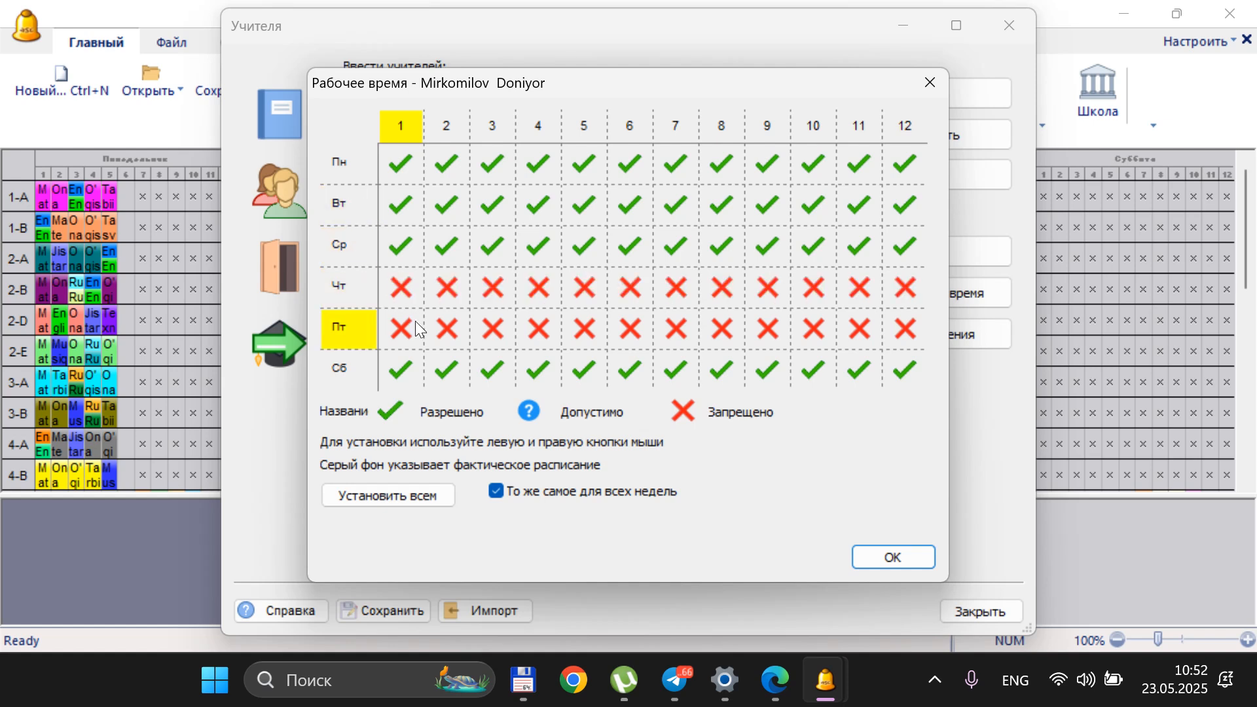
pyautogui.click(360, 367)
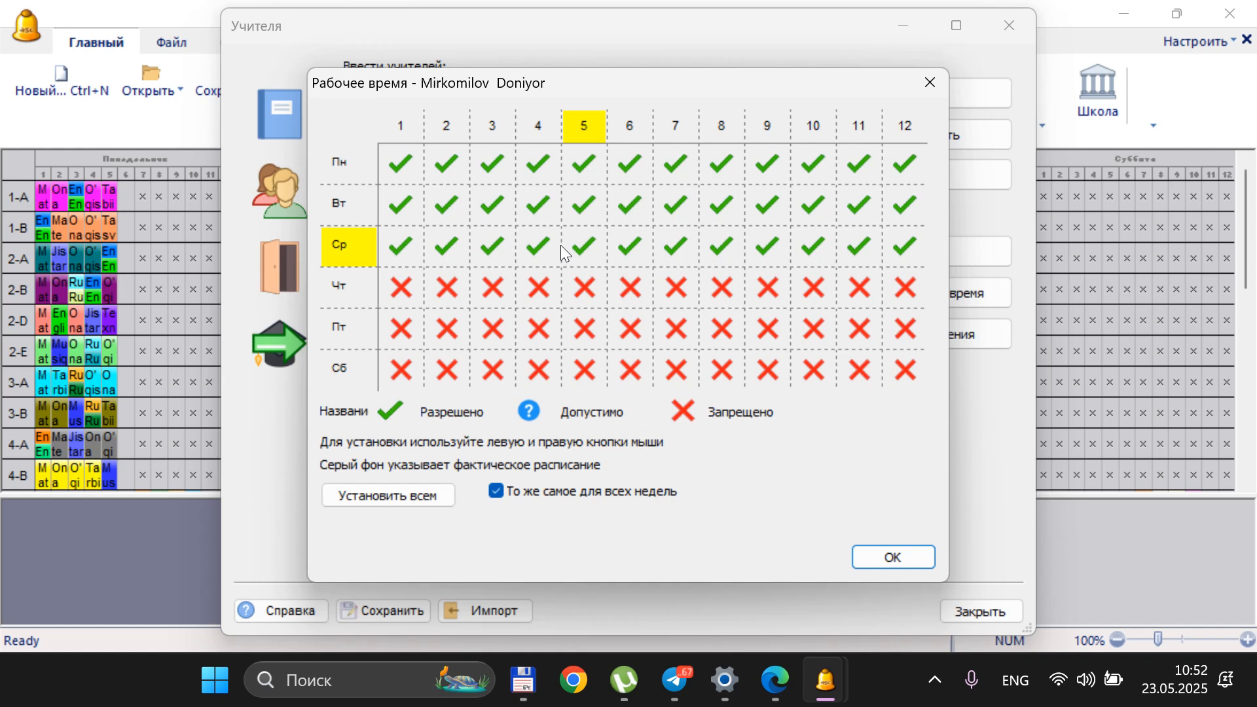
pyautogui.moveTo(552, 84); pyautogui.dragTo(967, 116)
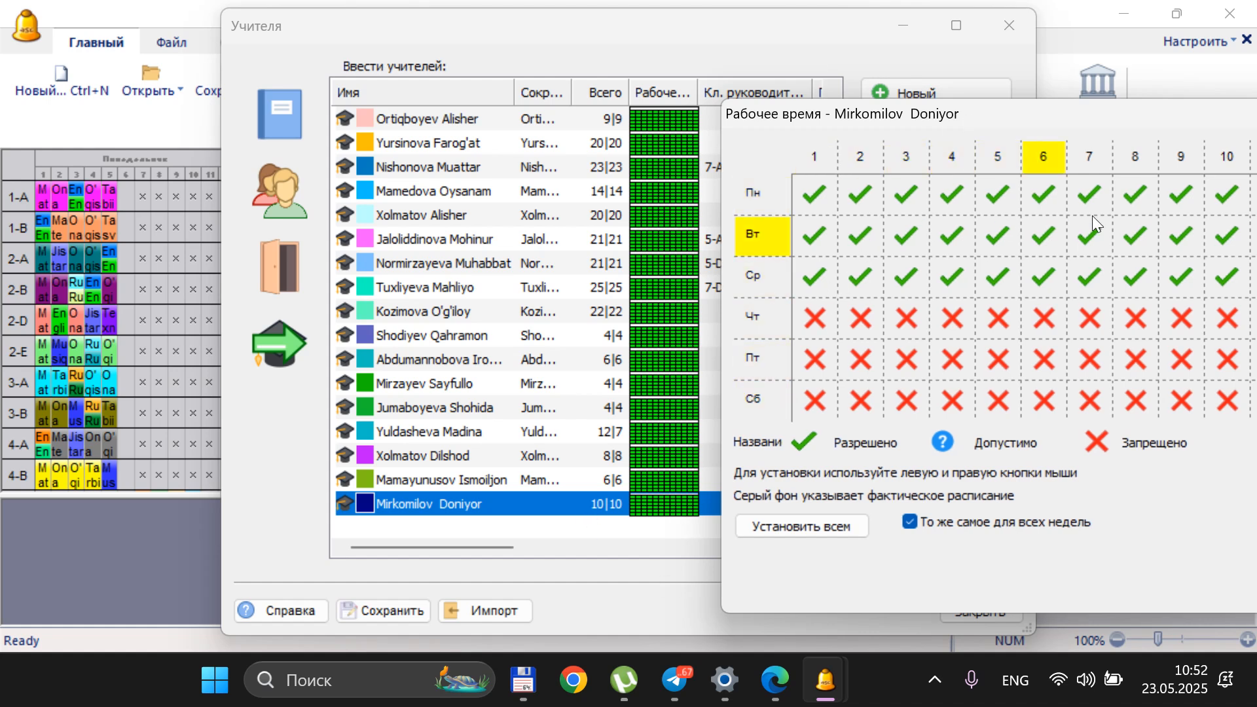
pyautogui.moveTo(1011, 117); pyautogui.dragTo(763, 81)
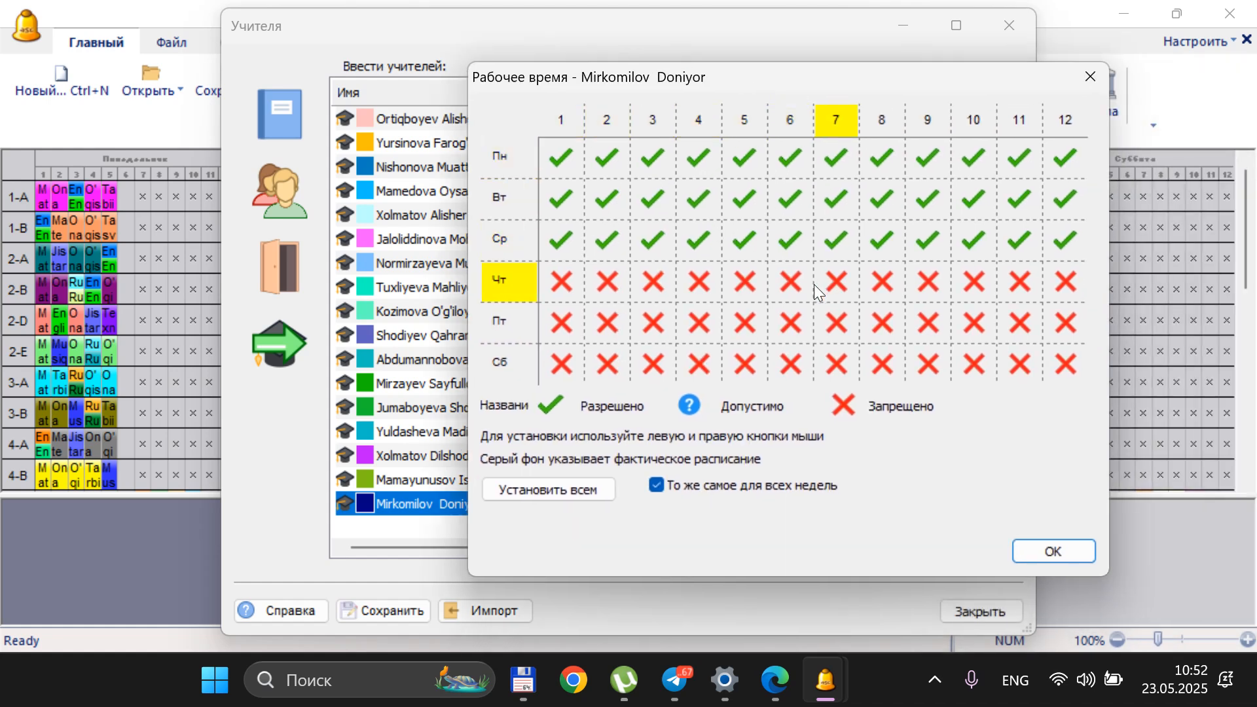
pyautogui.click(1050, 554)
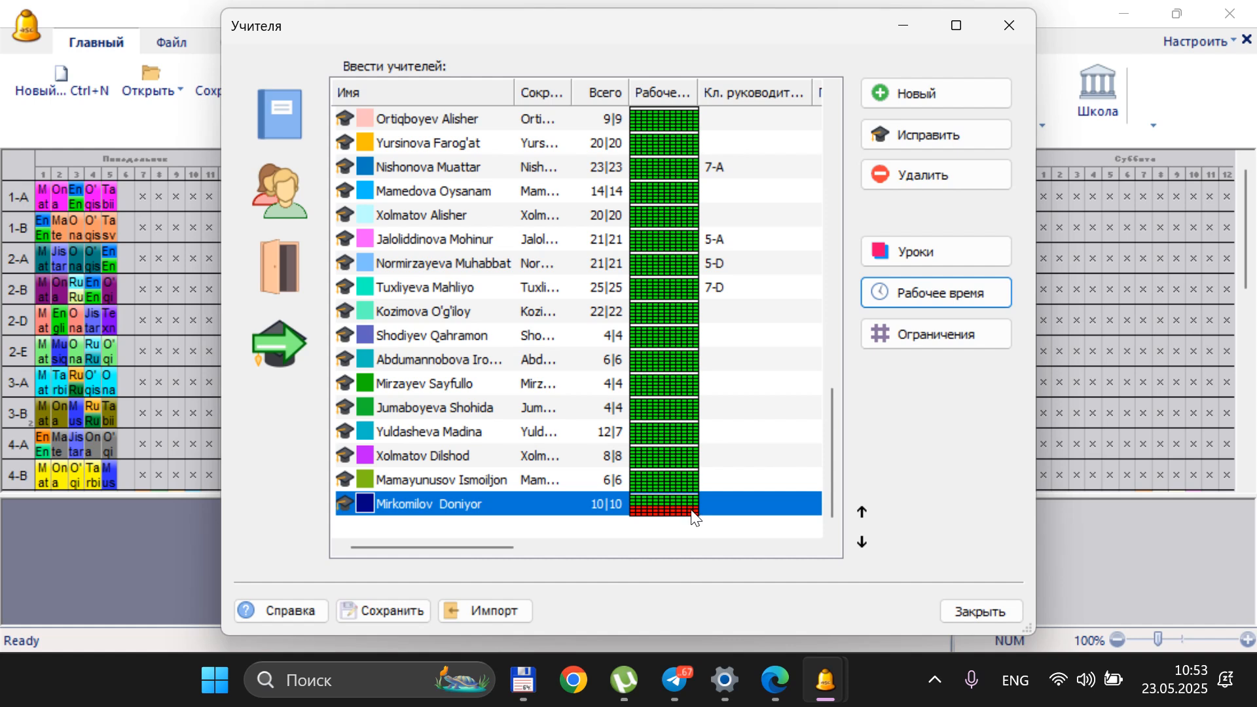
# Switch to the subjects list, look through the subjects and examine the working time of Ona tili
pyautogui.click(283, 135)
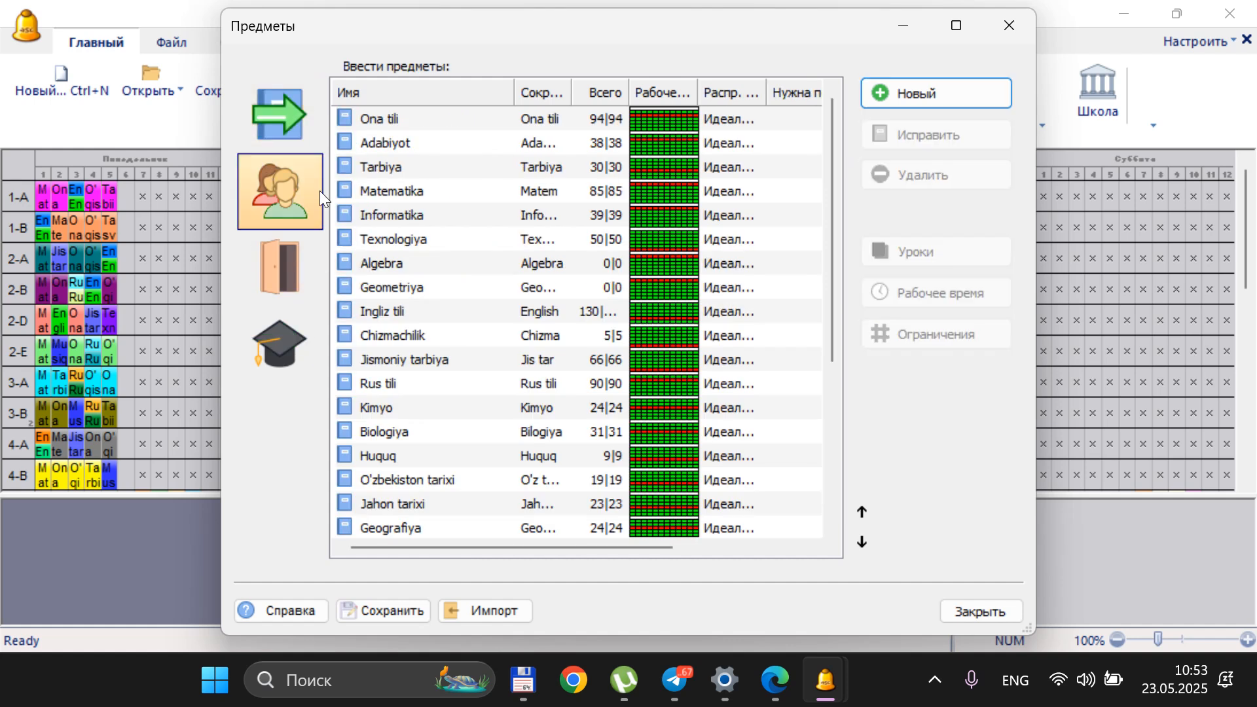
pyautogui.click(424, 127)
pyautogui.click(433, 165)
pyautogui.click(437, 220)
pyautogui.click(446, 287)
pyautogui.click(445, 303)
pyautogui.click(438, 289)
pyautogui.click(430, 262)
pyautogui.click(426, 241)
pyautogui.click(421, 210)
pyautogui.click(426, 164)
pyautogui.click(422, 144)
pyautogui.click(419, 123)
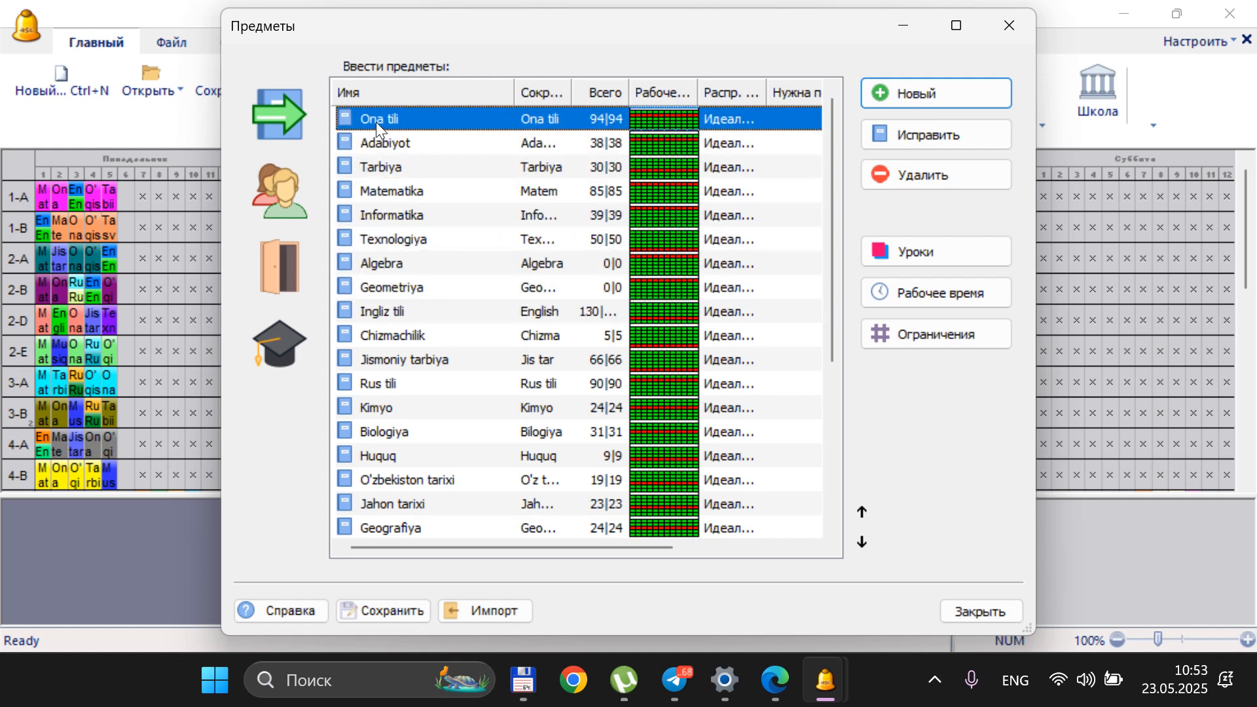
pyautogui.click(919, 302)
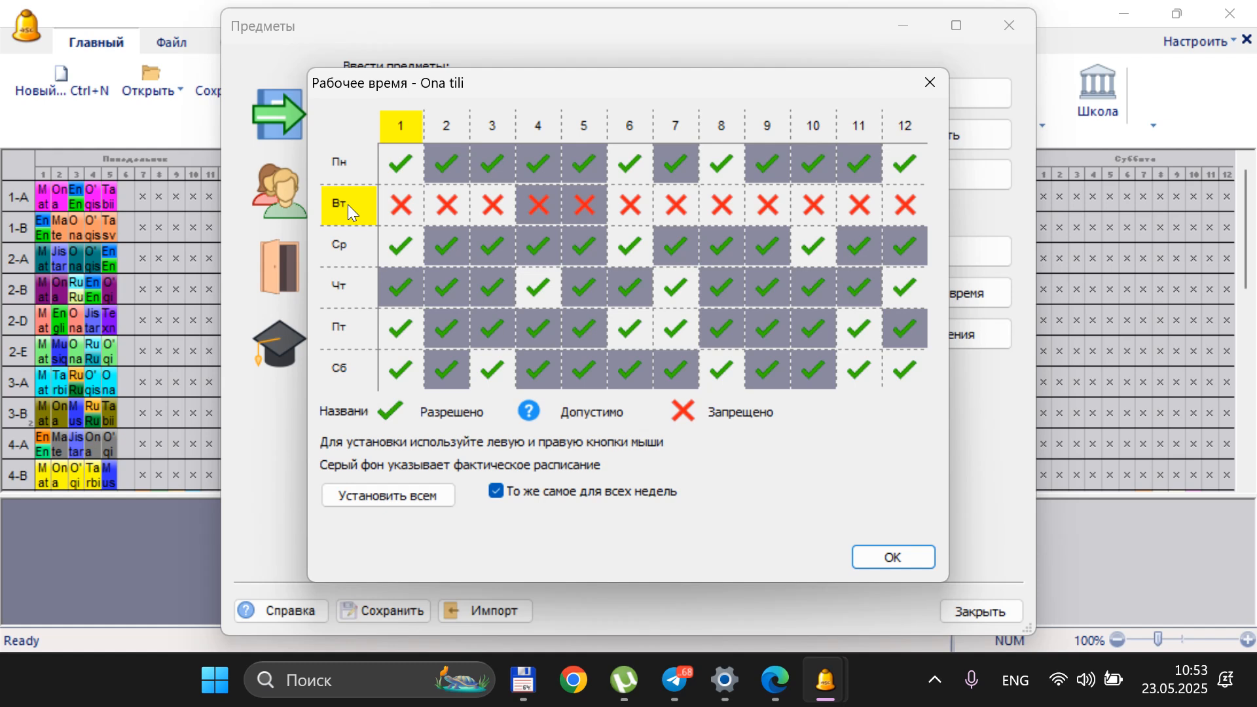
pyautogui.click(930, 83)
# Examine the working time grids of the subjects Adabiyot and Geometriya for forbidden days
pyautogui.click(490, 142)
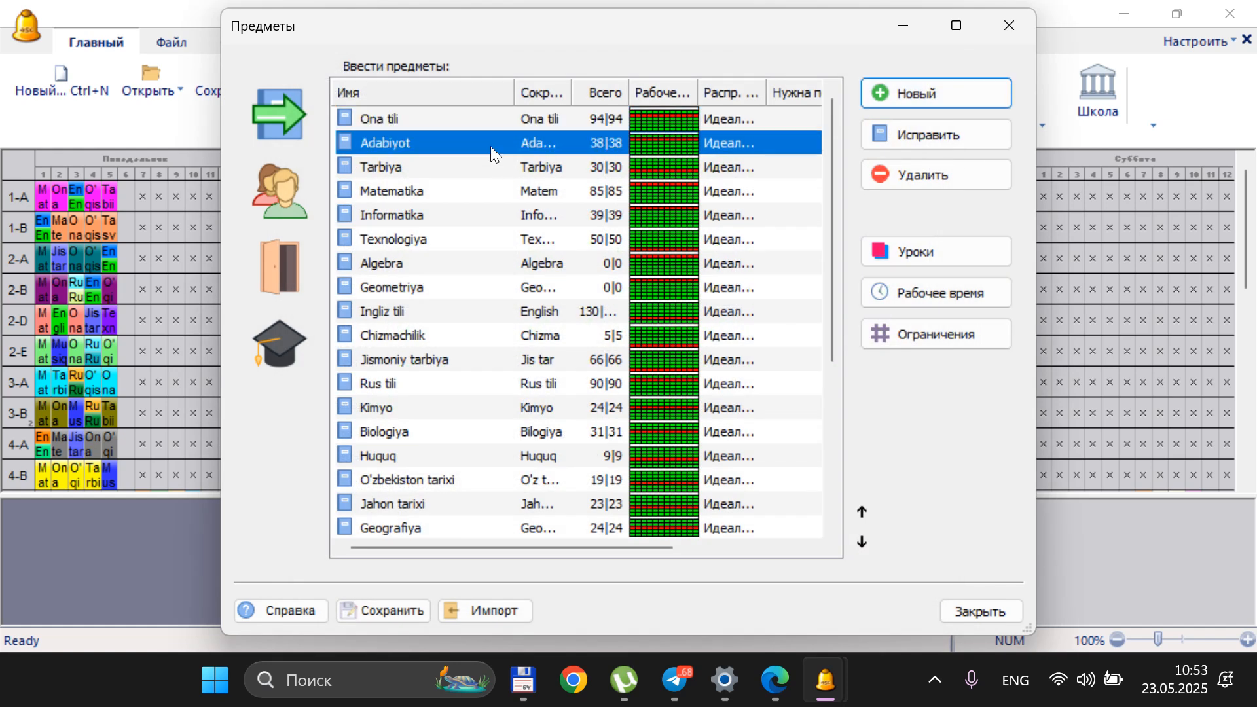
pyautogui.click(915, 282)
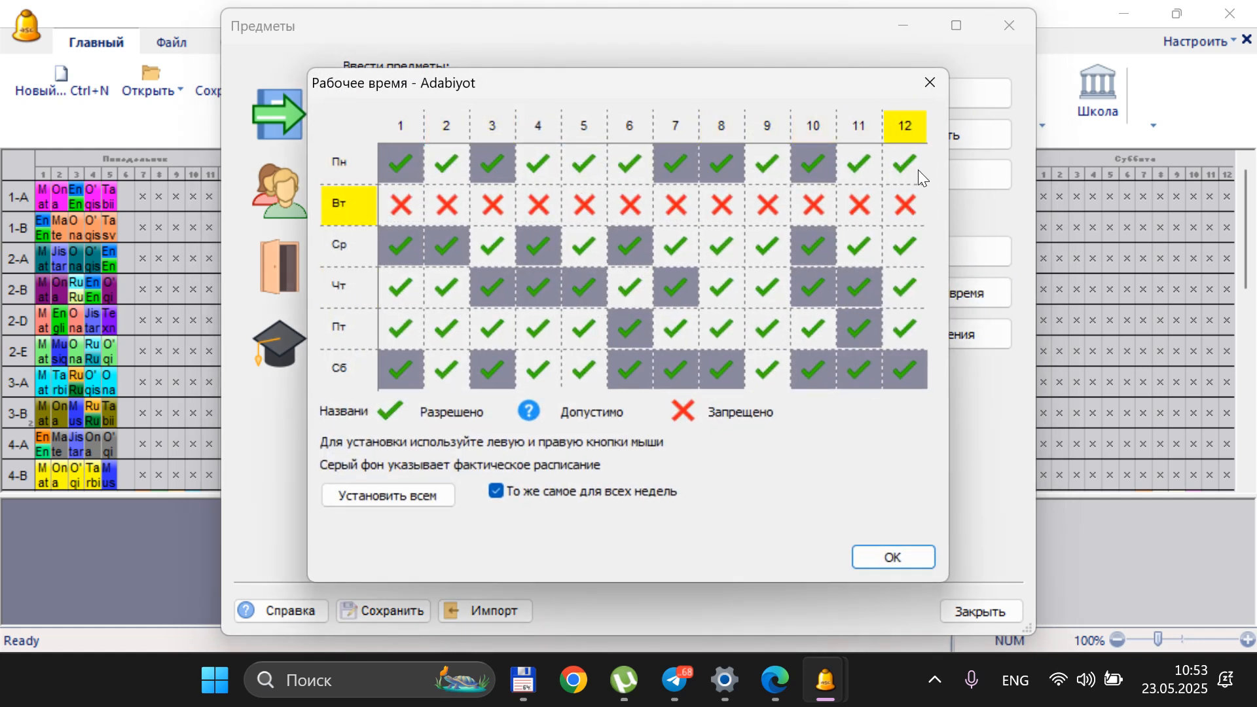
pyautogui.click(929, 83)
pyautogui.click(431, 287)
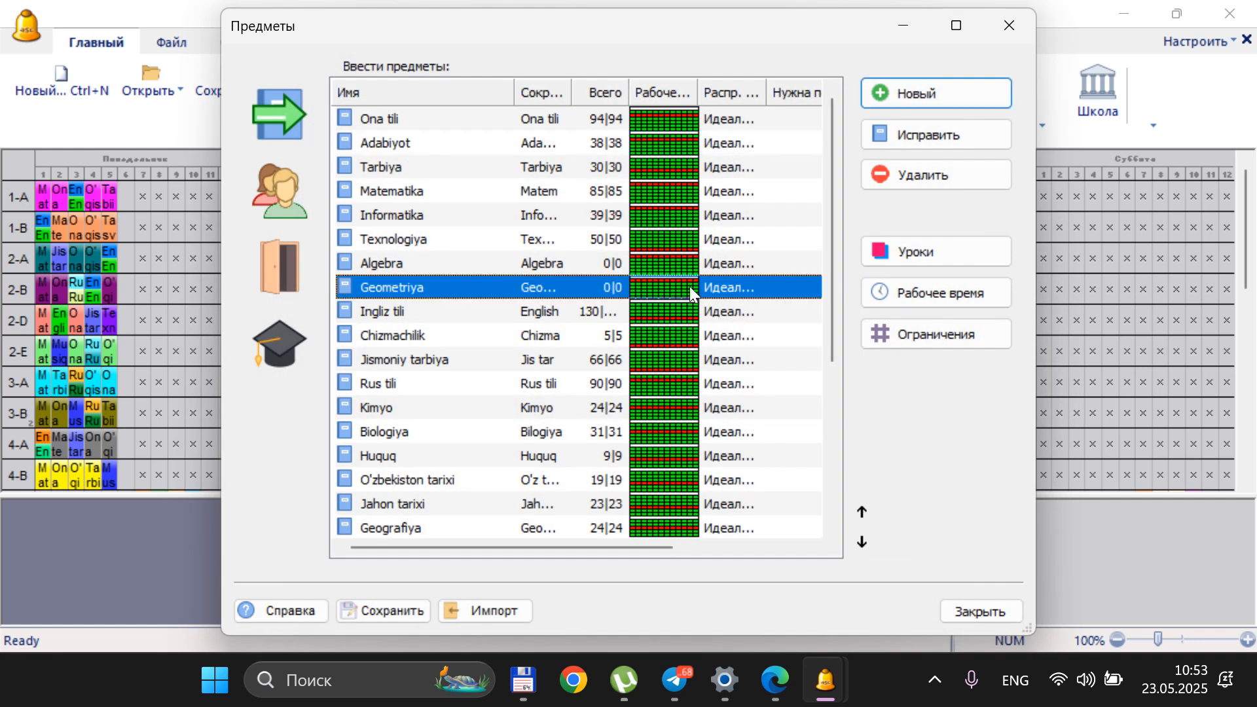
pyautogui.click(928, 288)
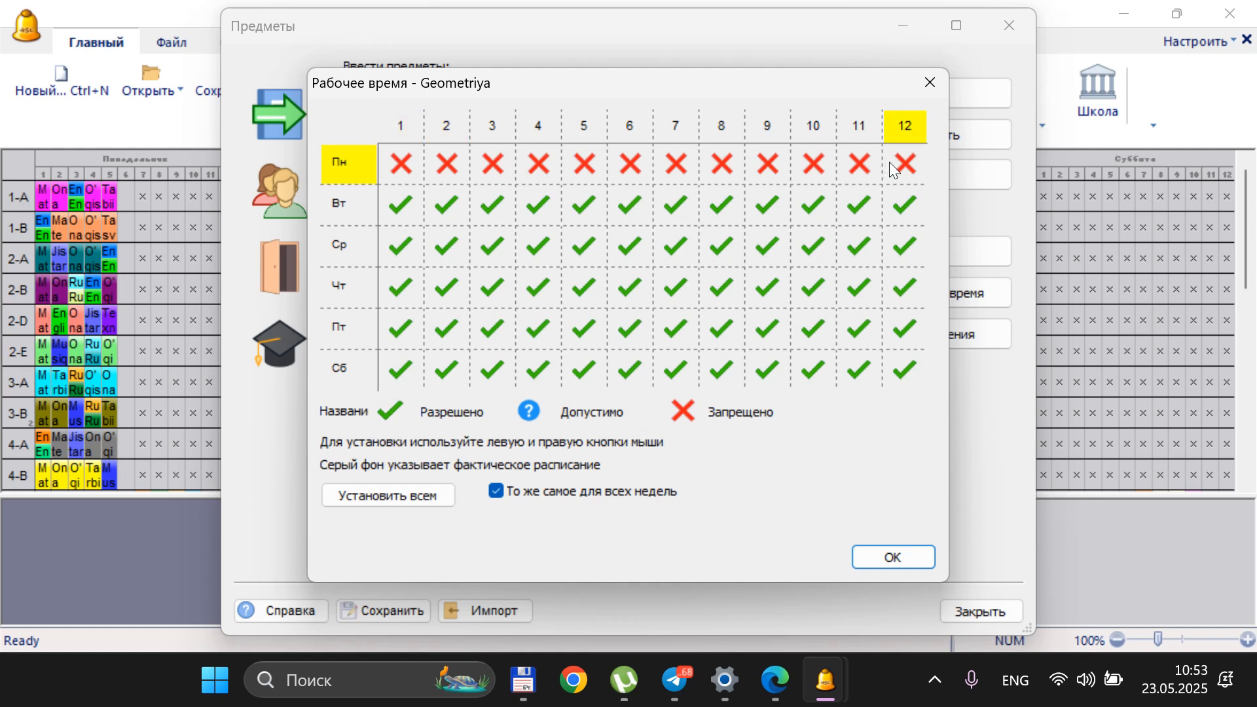
pyautogui.click(937, 81)
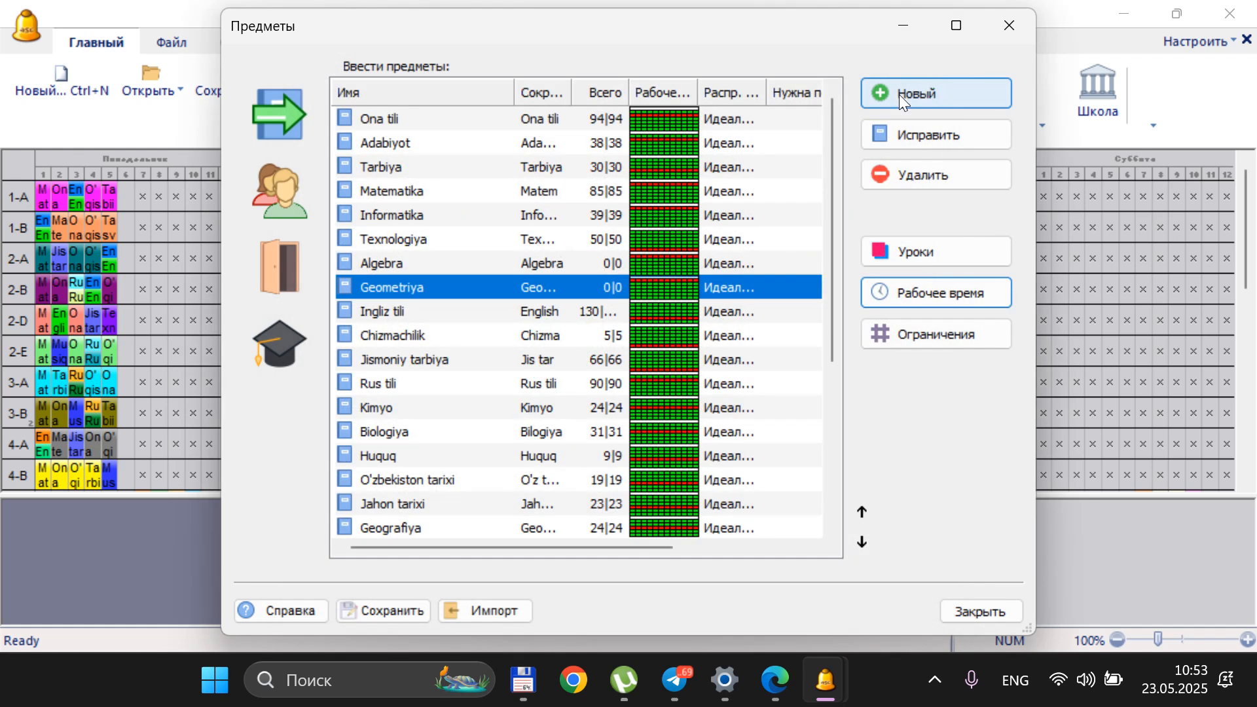
# Examine the working time grids of the subjects Rus tili and Ingliz tili for forbidden days
pyautogui.click(506, 385)
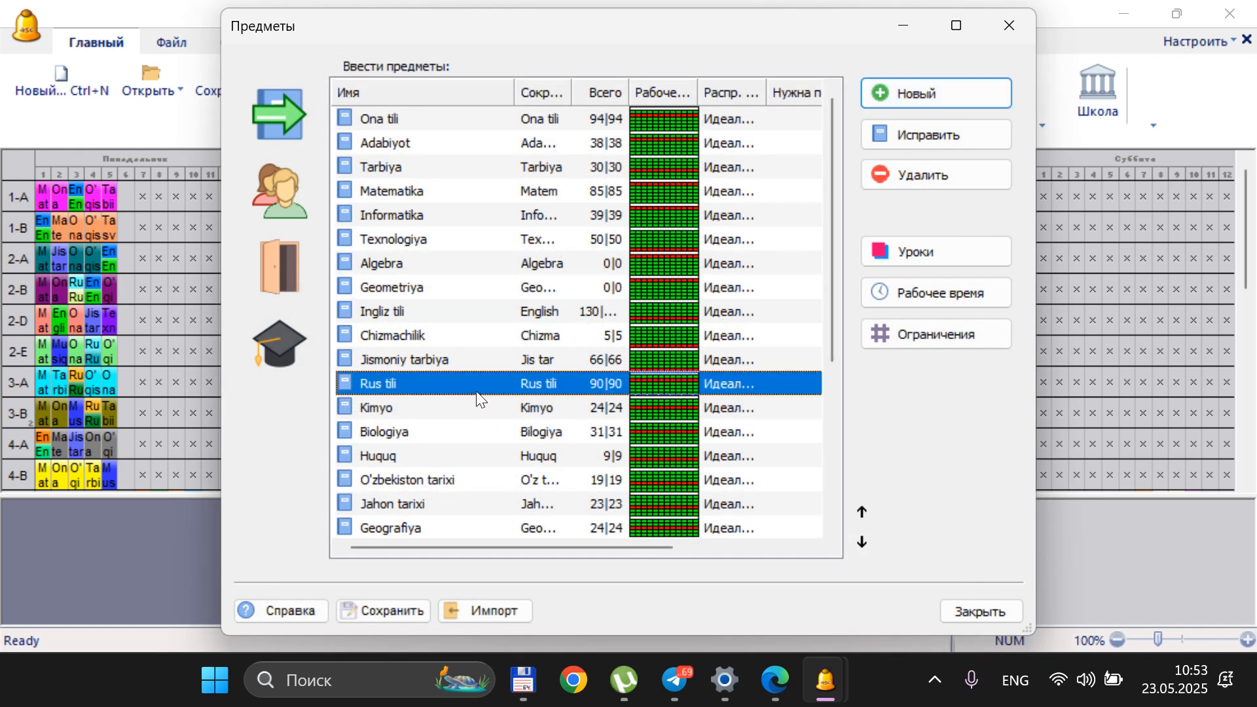
pyautogui.click(928, 288)
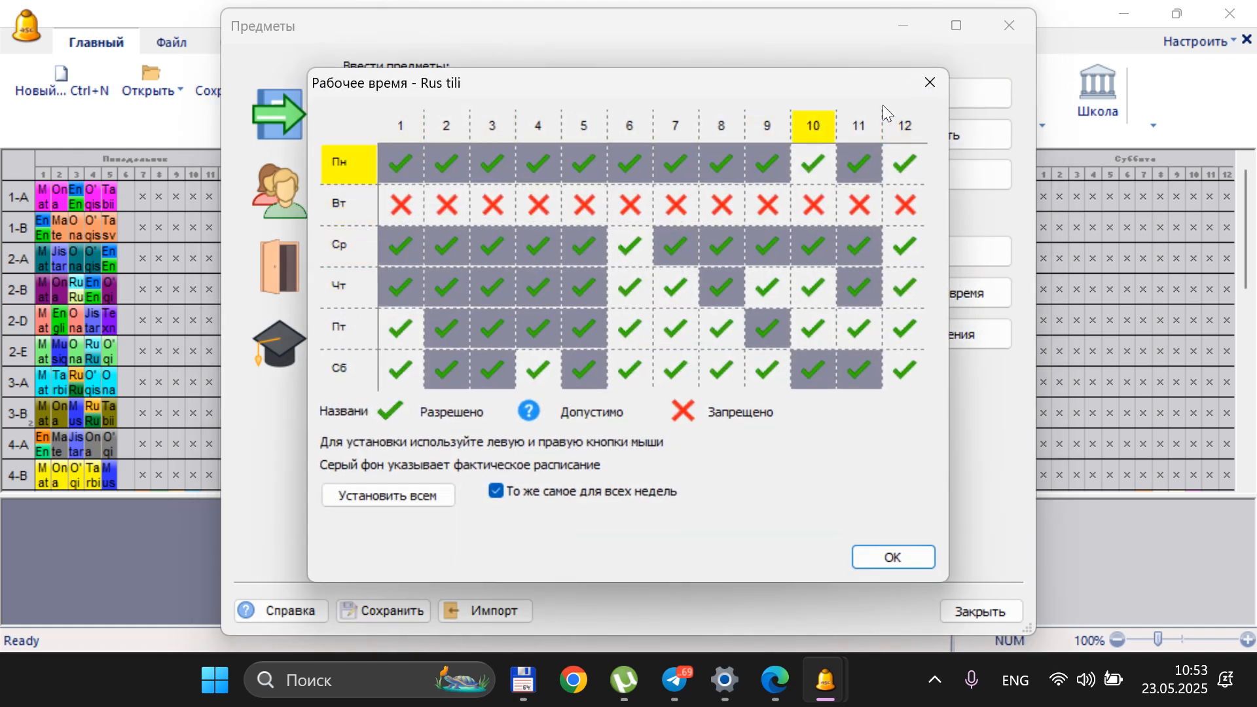
pyautogui.click(929, 88)
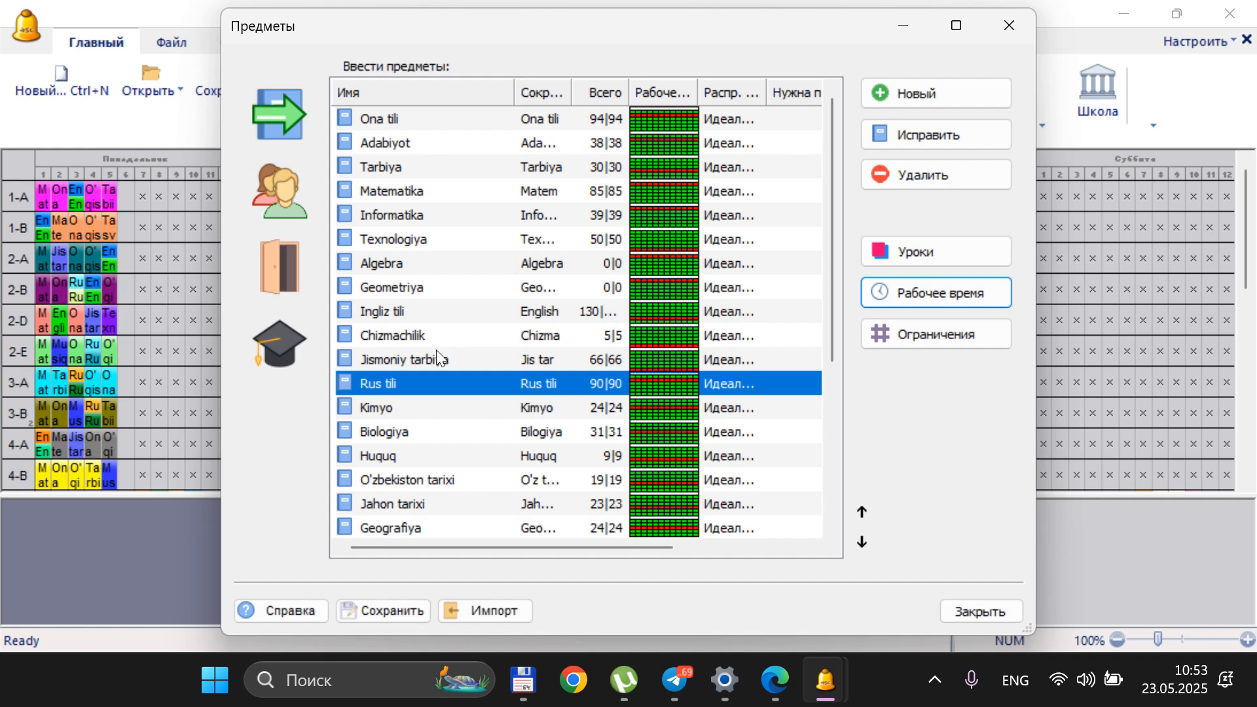
pyautogui.click(422, 313)
pyautogui.click(966, 292)
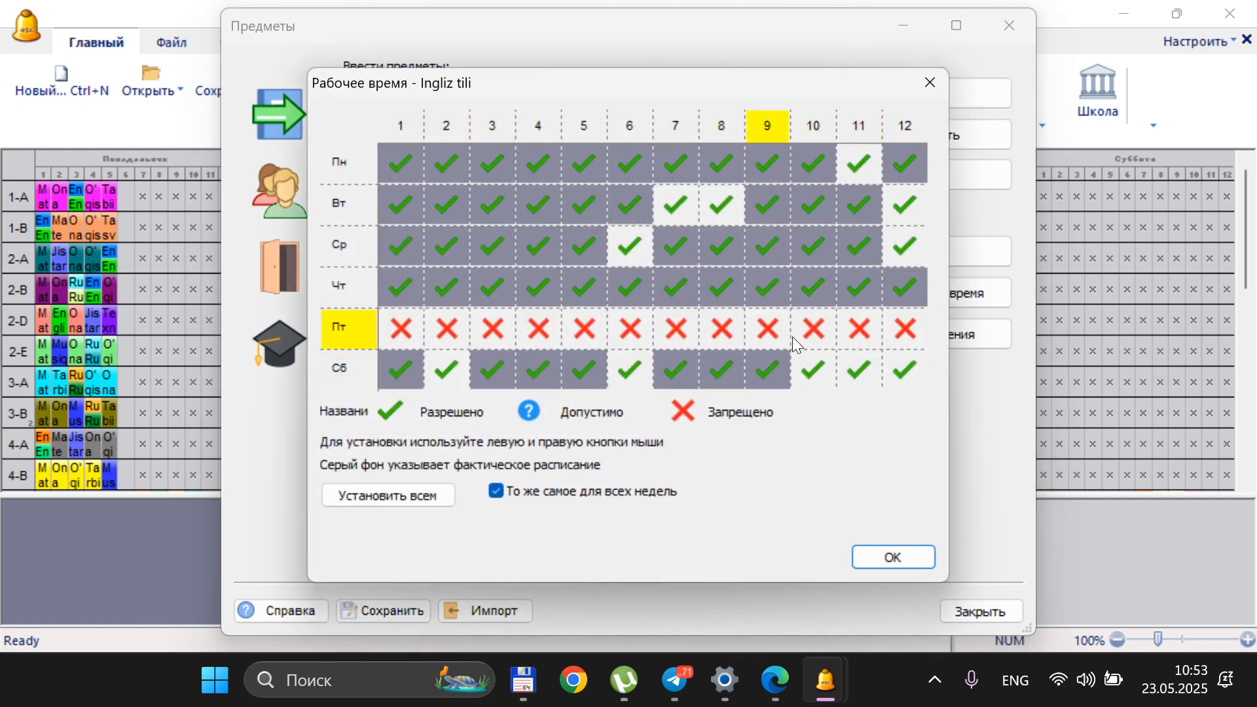
pyautogui.click(896, 561)
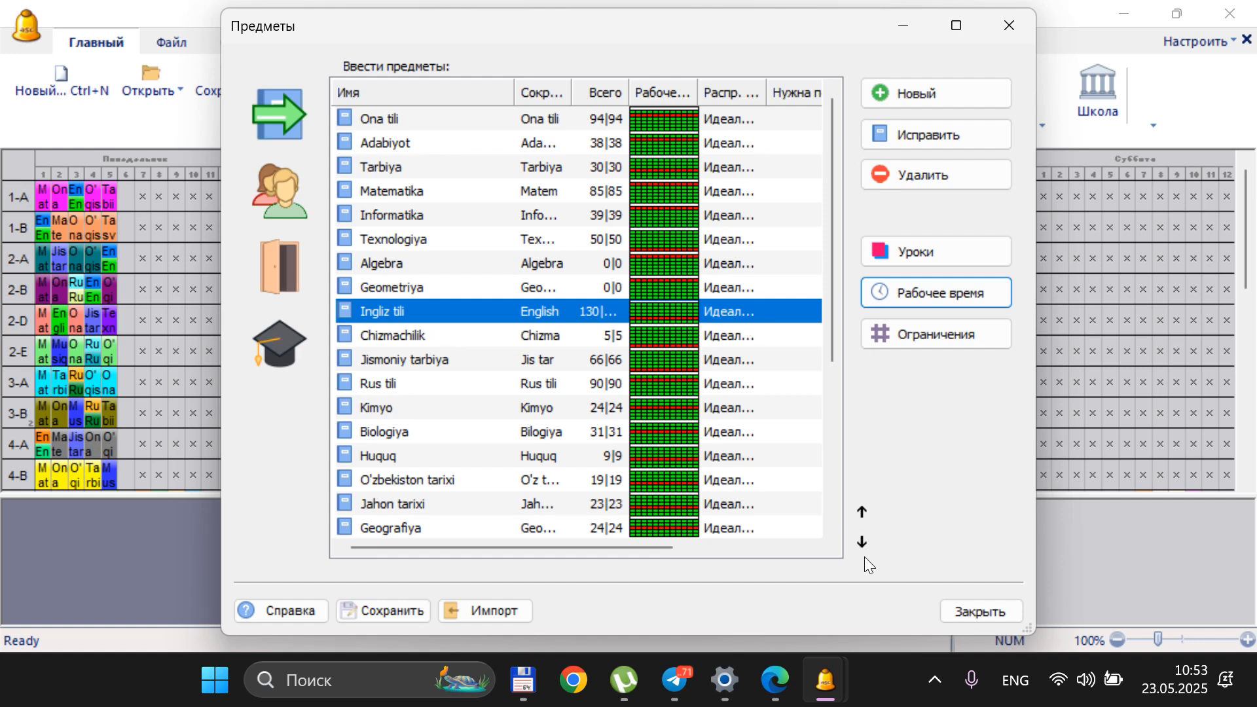
# Review the working time overview in the classrooms list and in the classes list, including classes 2-A and 4-B
pyautogui.click(262, 258)
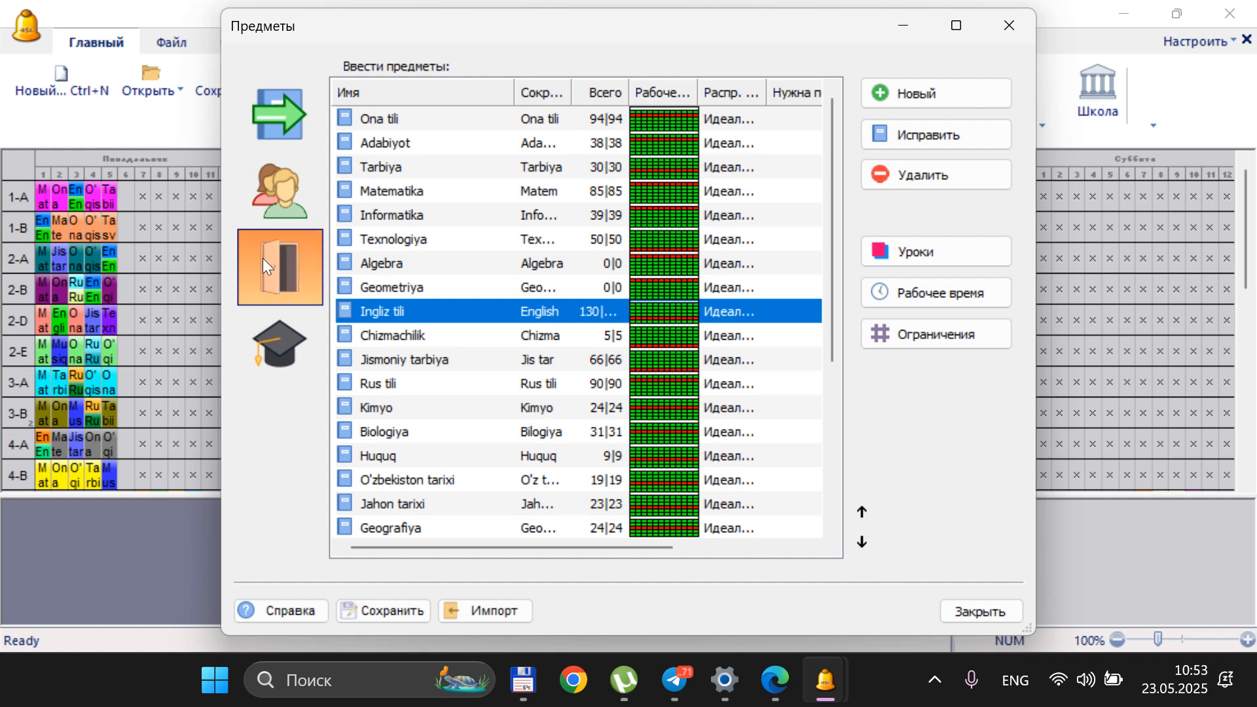
pyautogui.click(662, 194)
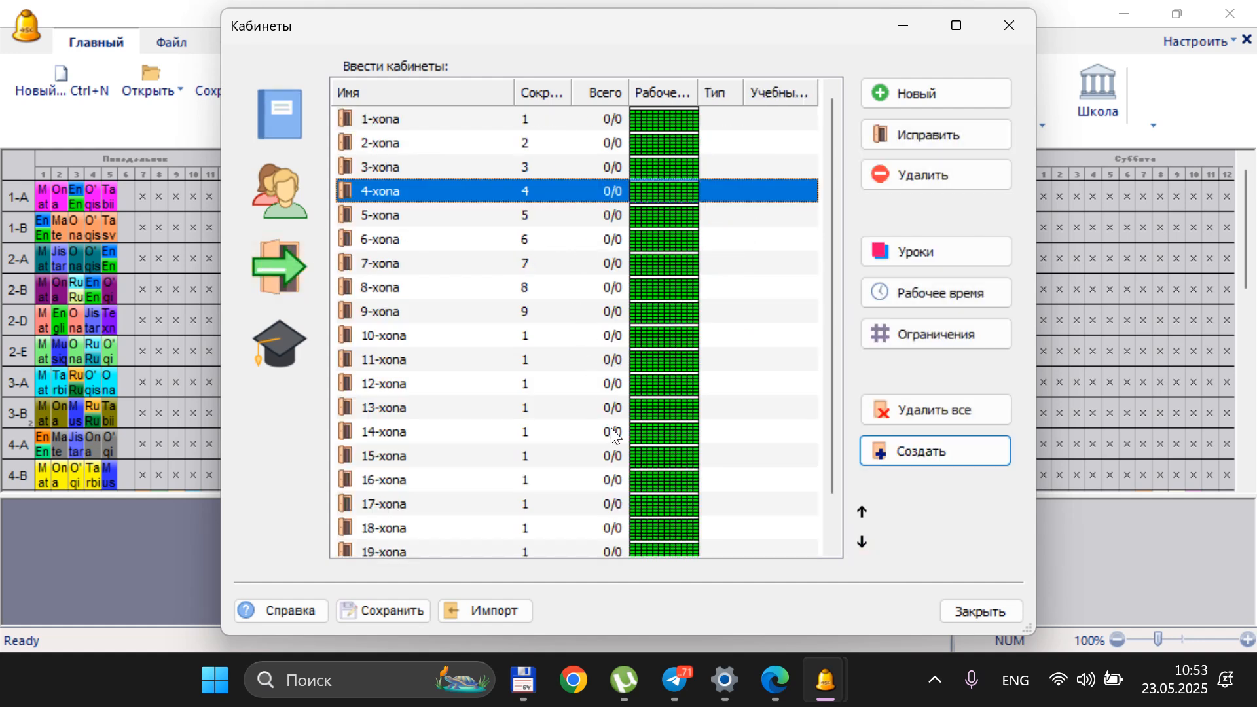
pyautogui.click(298, 132)
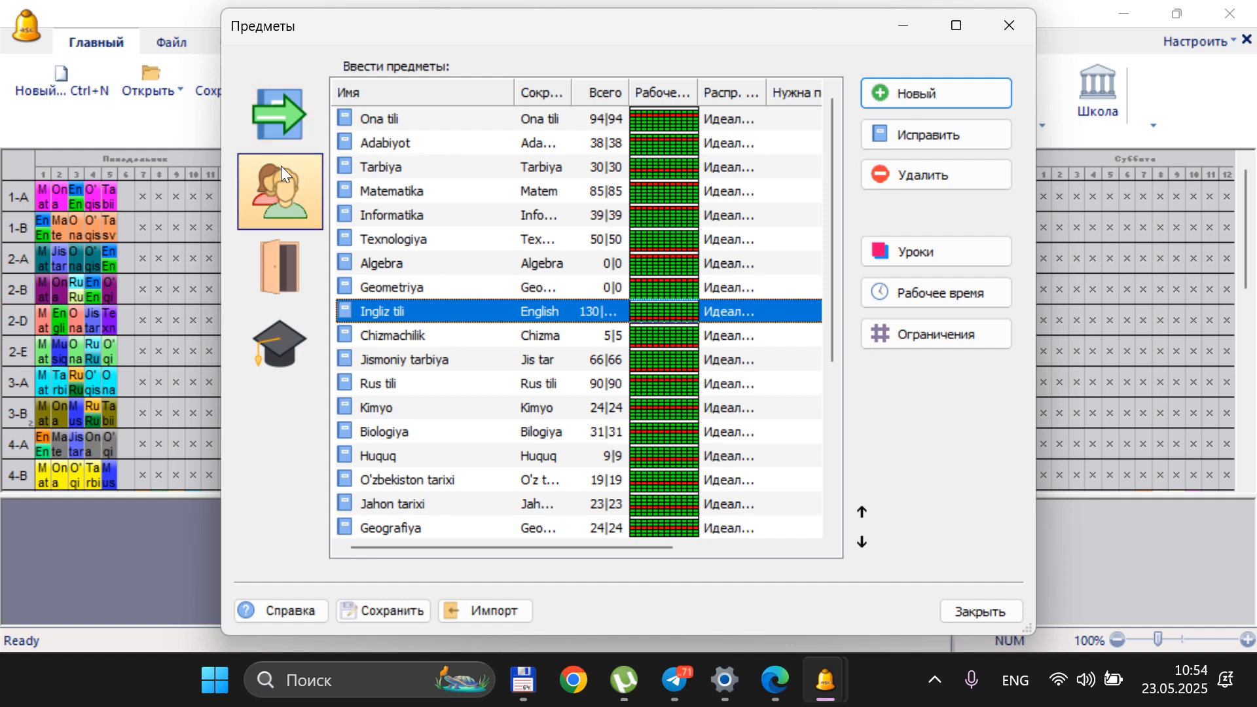
pyautogui.click(279, 183)
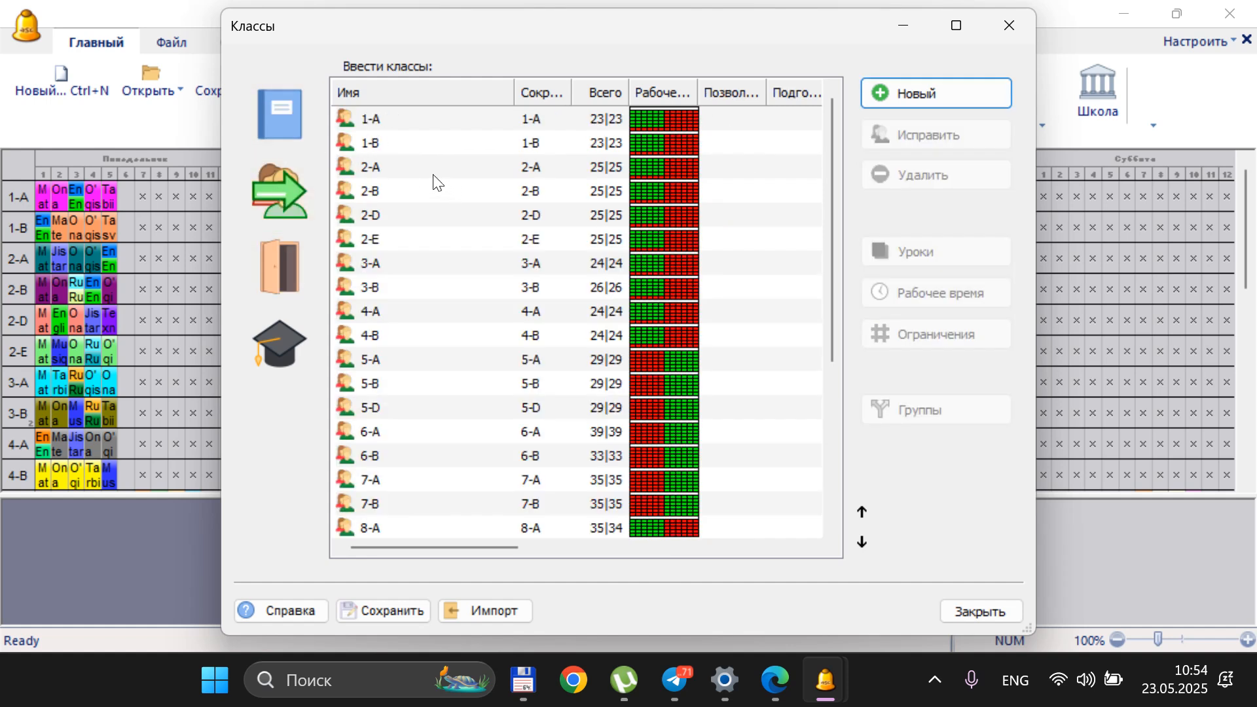
pyautogui.click(522, 172)
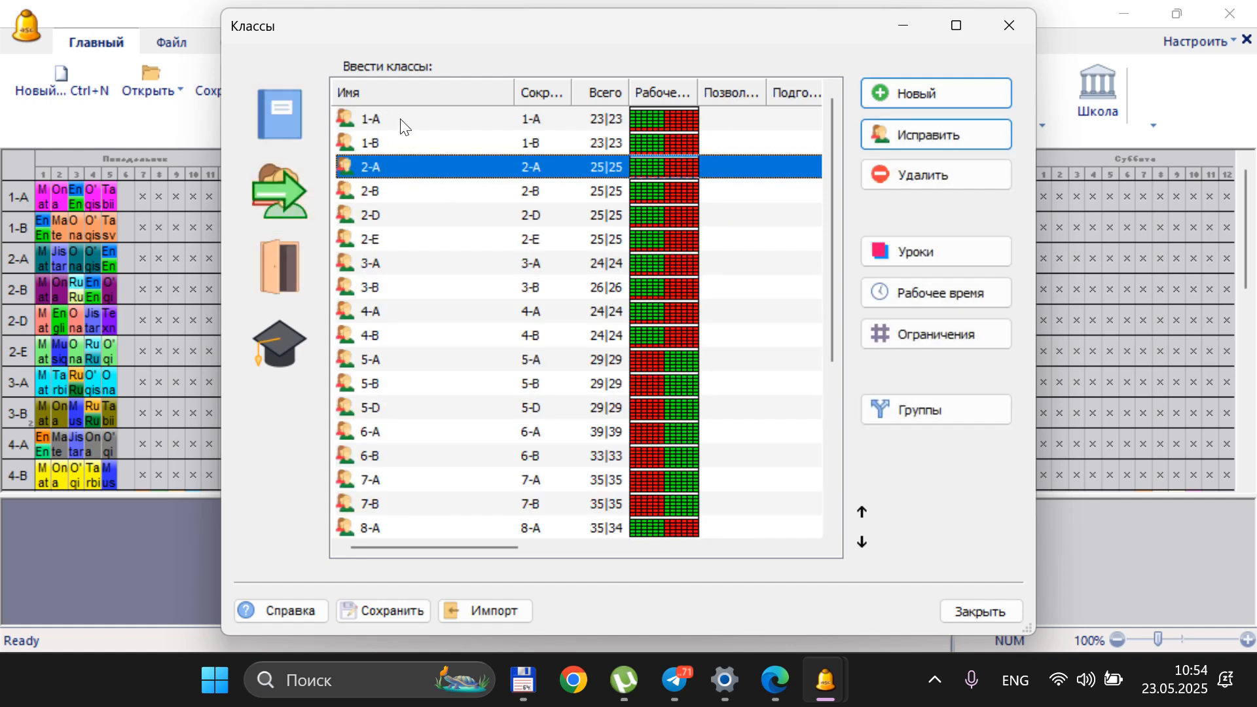
pyautogui.click(388, 340)
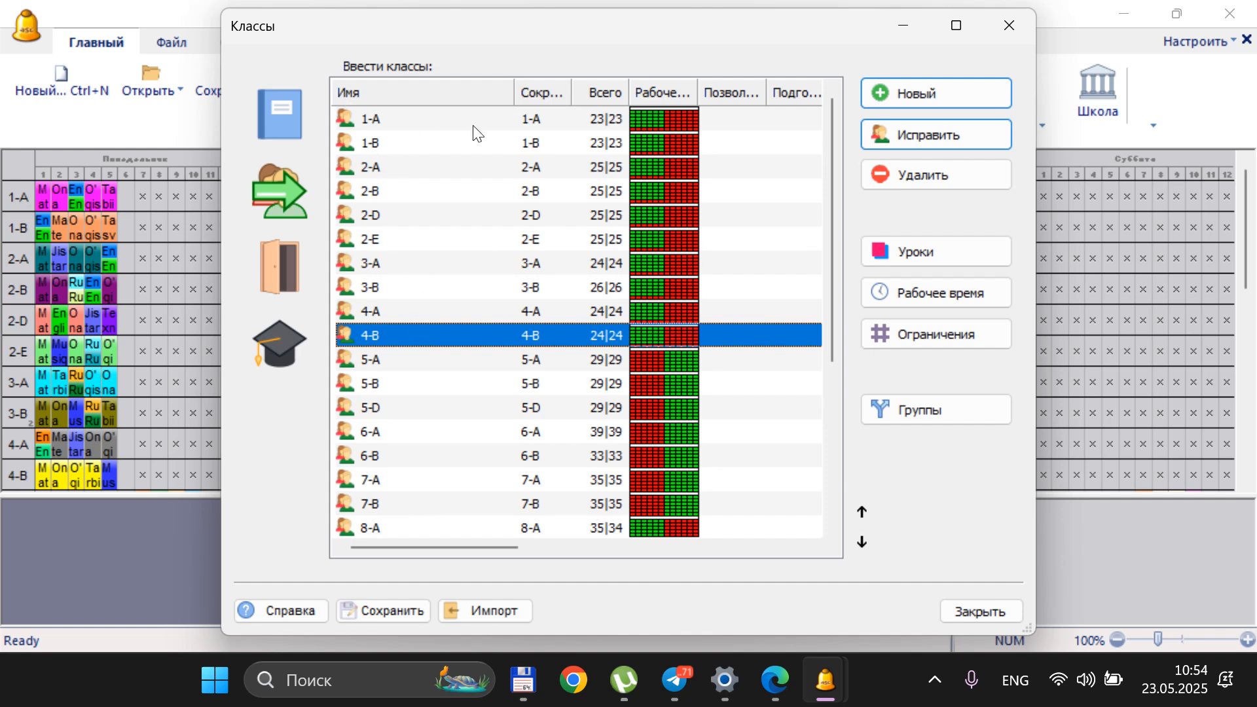
# Examine the working time grids of classes 4-B and 5-A for allowed and forbidden periods
pyautogui.click(908, 296)
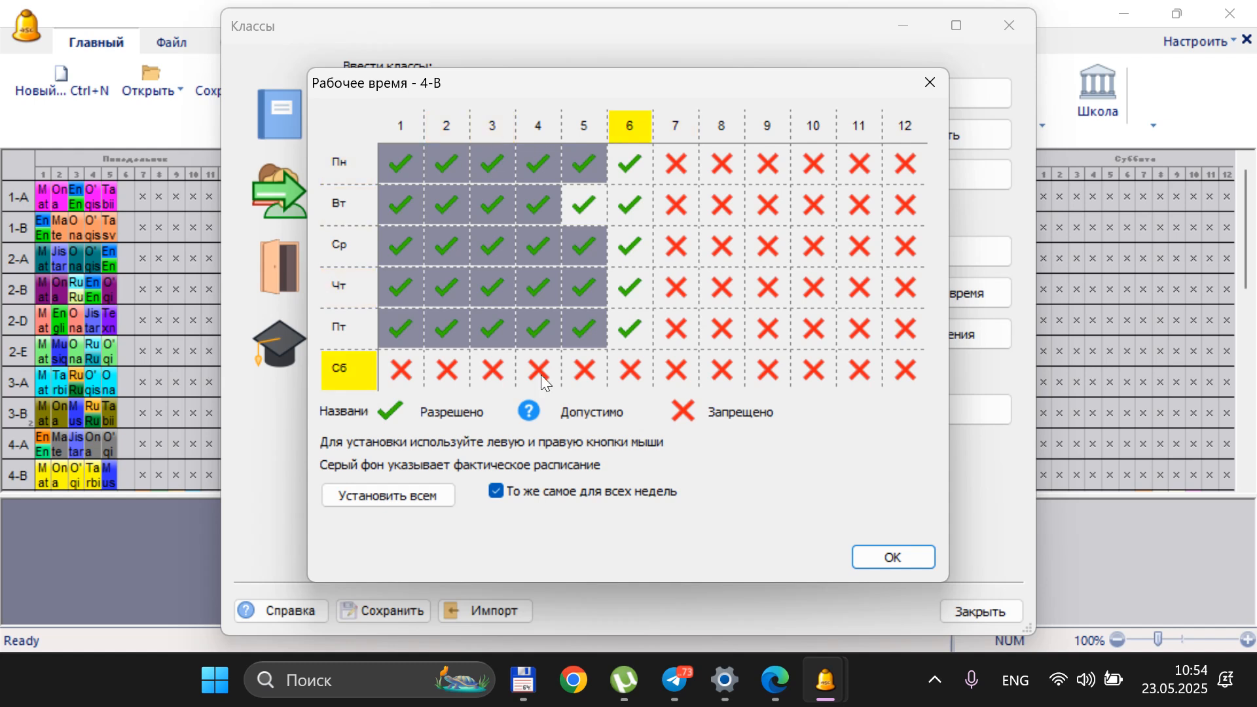
pyautogui.click(916, 557)
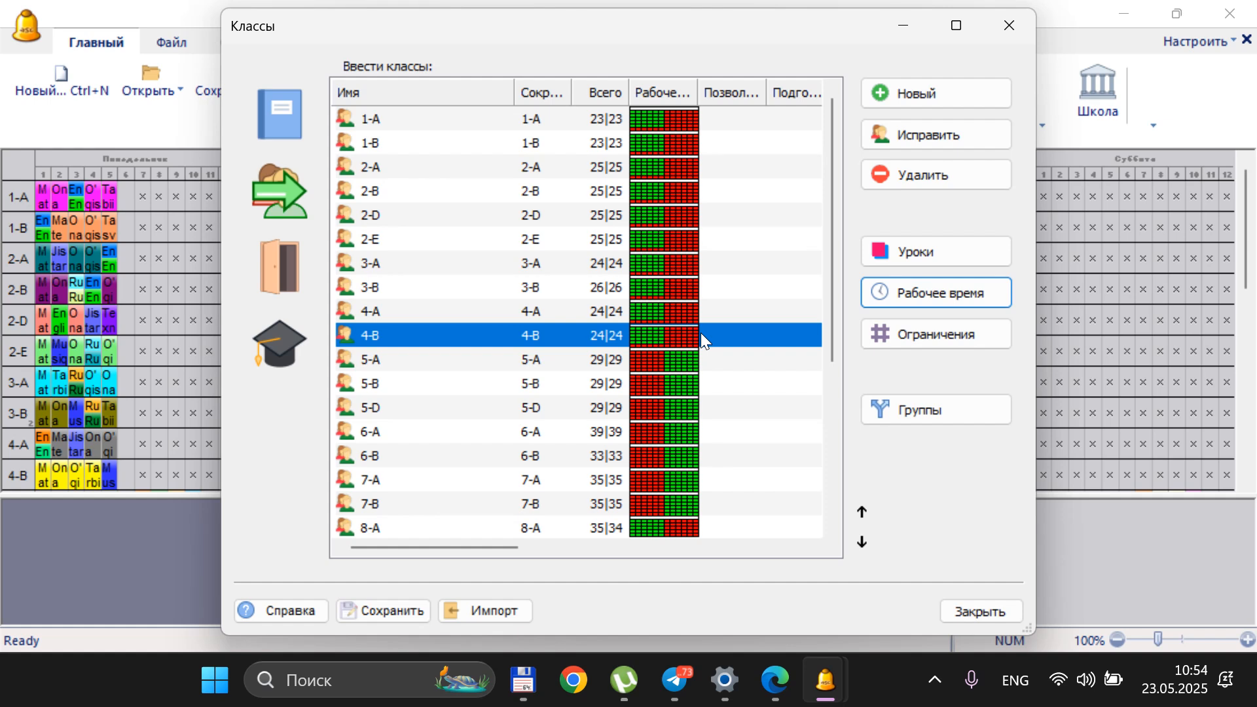
pyautogui.click(524, 364)
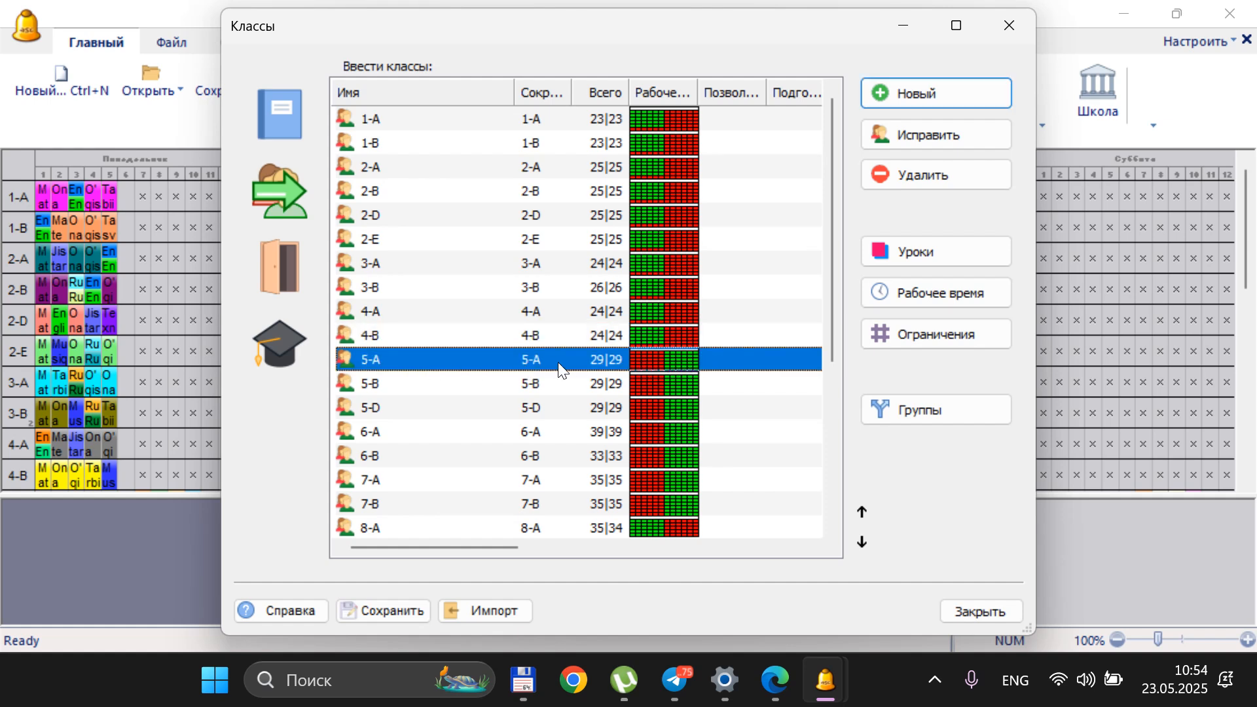
pyautogui.click(935, 298)
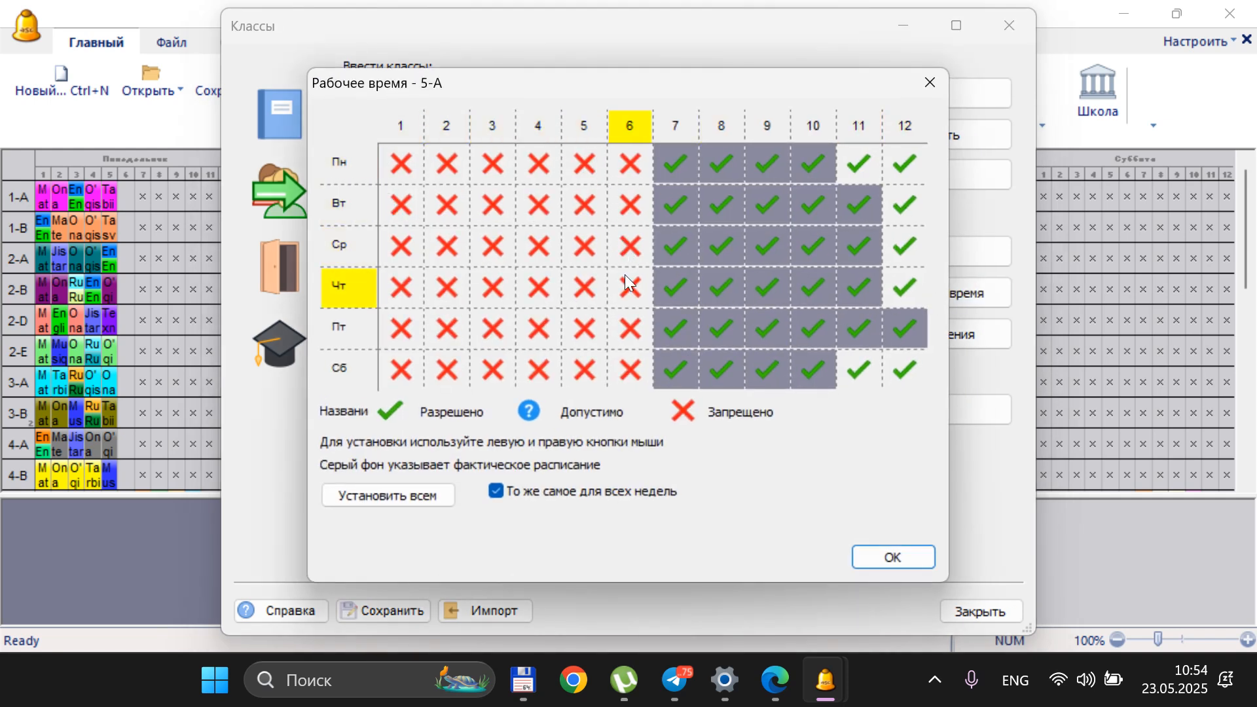
pyautogui.click(932, 90)
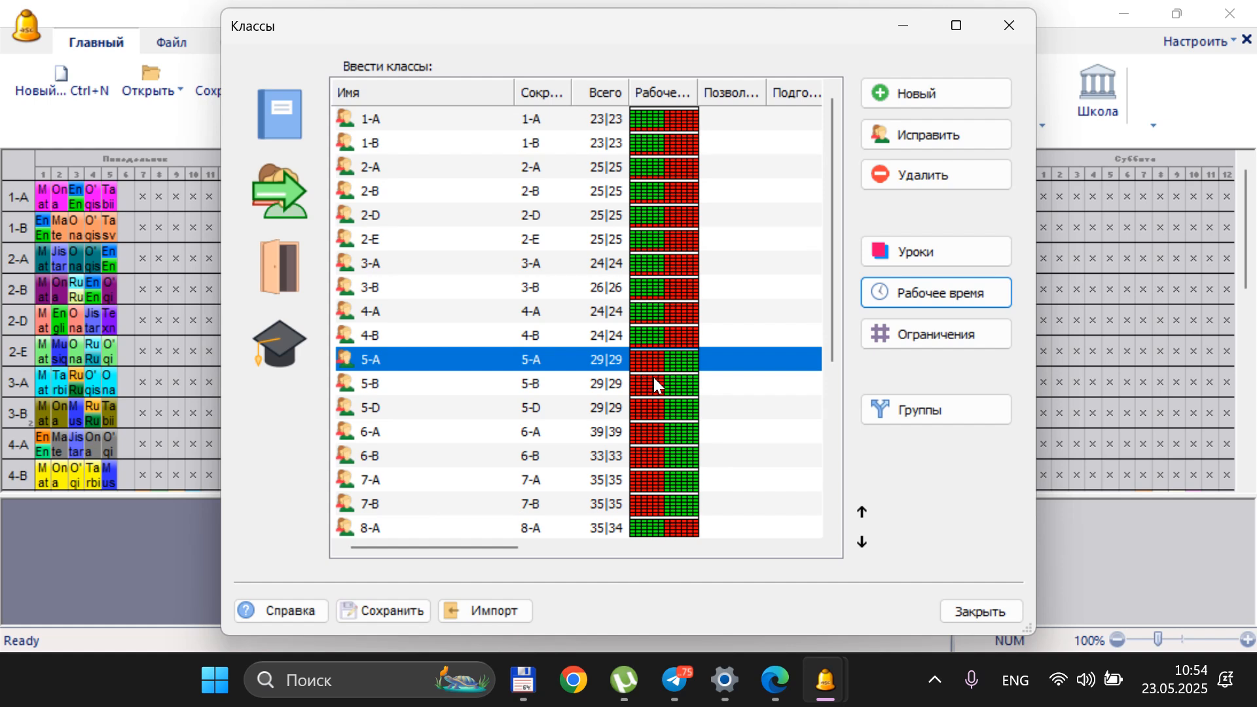
# Set class 5-A's Saturday working time to allow periods 1 to 6 and forbid periods 7 to 12, and close the classes list
pyautogui.click(937, 294)
pyautogui.click(344, 363)
pyautogui.rightClick(676, 370)
pyautogui.click(677, 371)
pyautogui.click(717, 375)
pyautogui.click(717, 375)
pyautogui.click(800, 374)
pyautogui.click(800, 375)
pyautogui.click(758, 372)
pyautogui.click(758, 372)
pyautogui.click(858, 373)
pyautogui.click(858, 373)
pyautogui.click(904, 367)
pyautogui.click(903, 366)
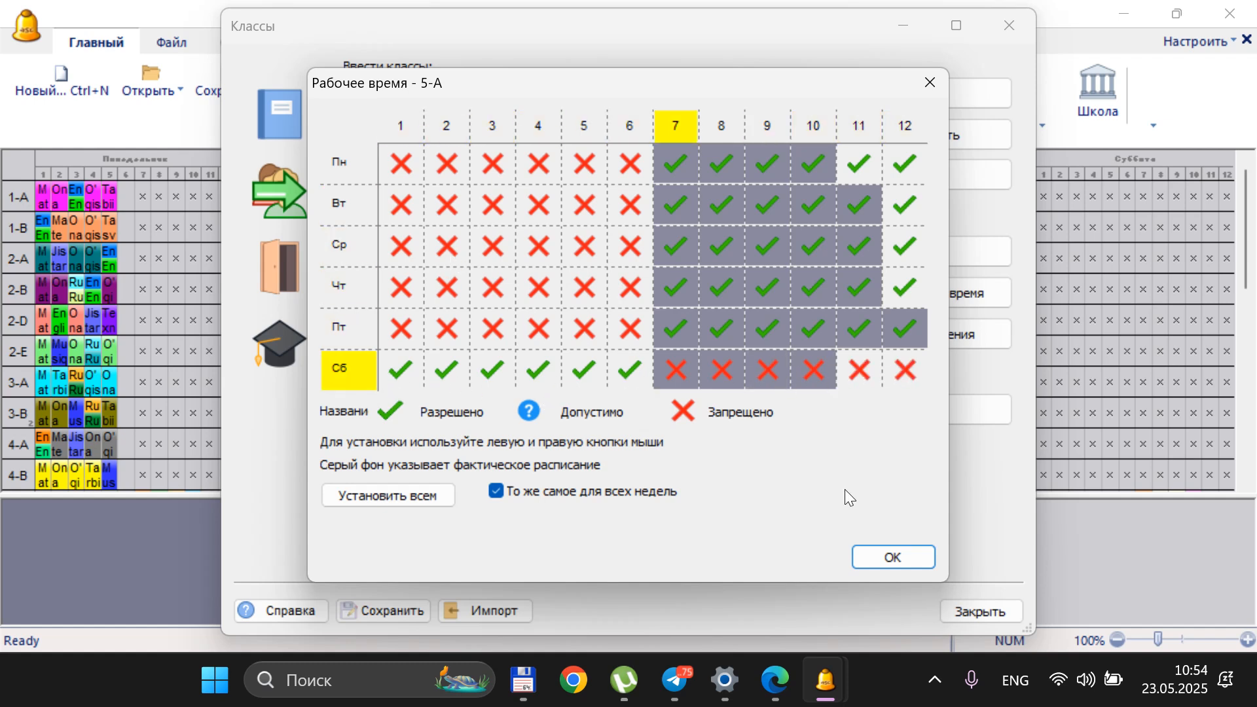
pyautogui.click(877, 556)
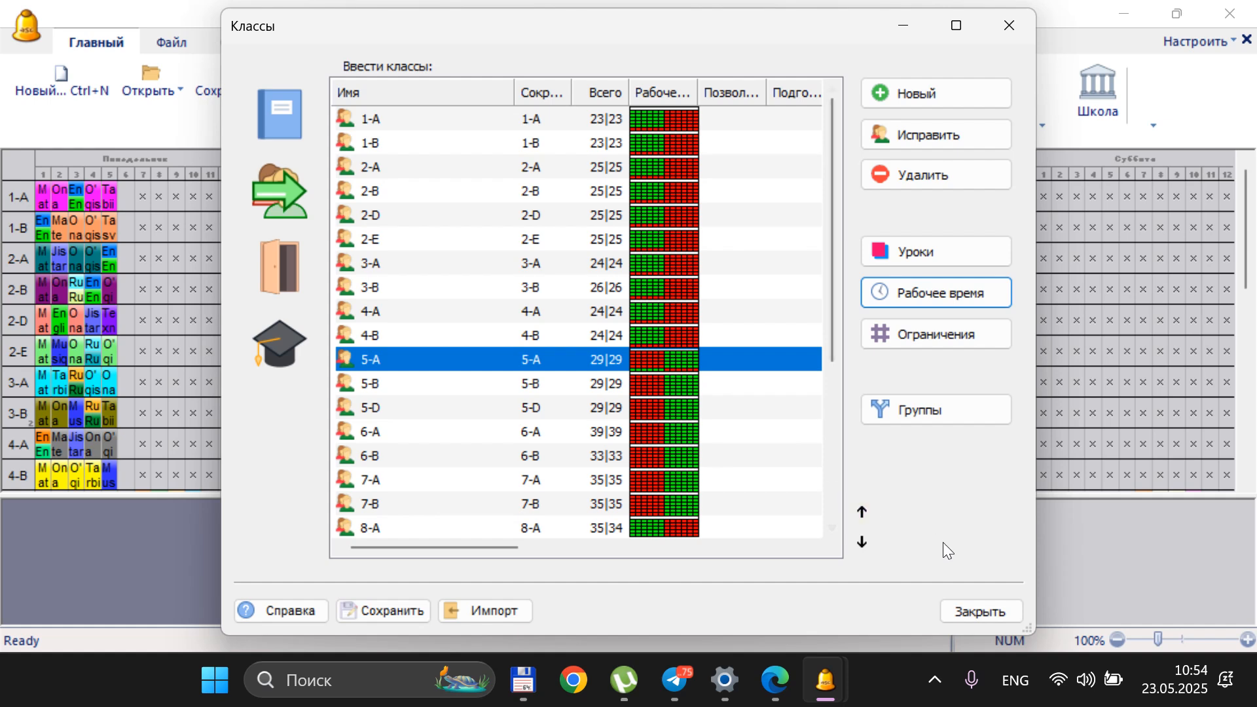
pyautogui.click(983, 610)
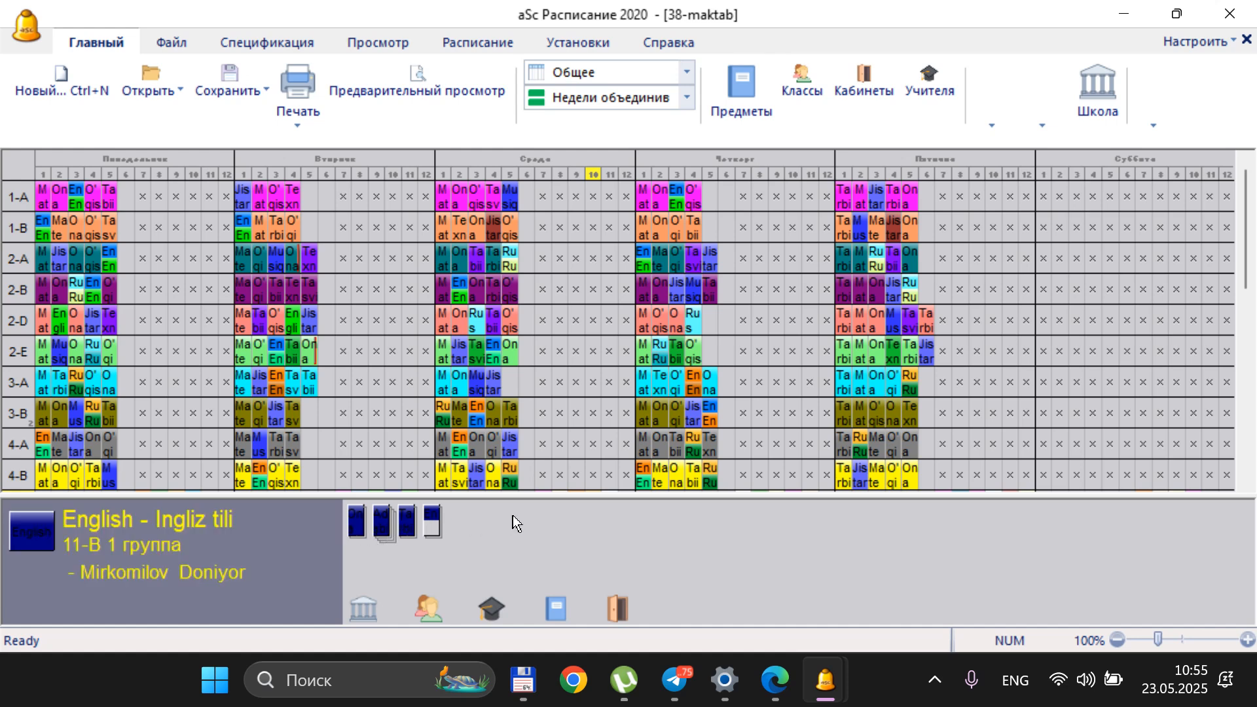
pyautogui.click(490, 41)
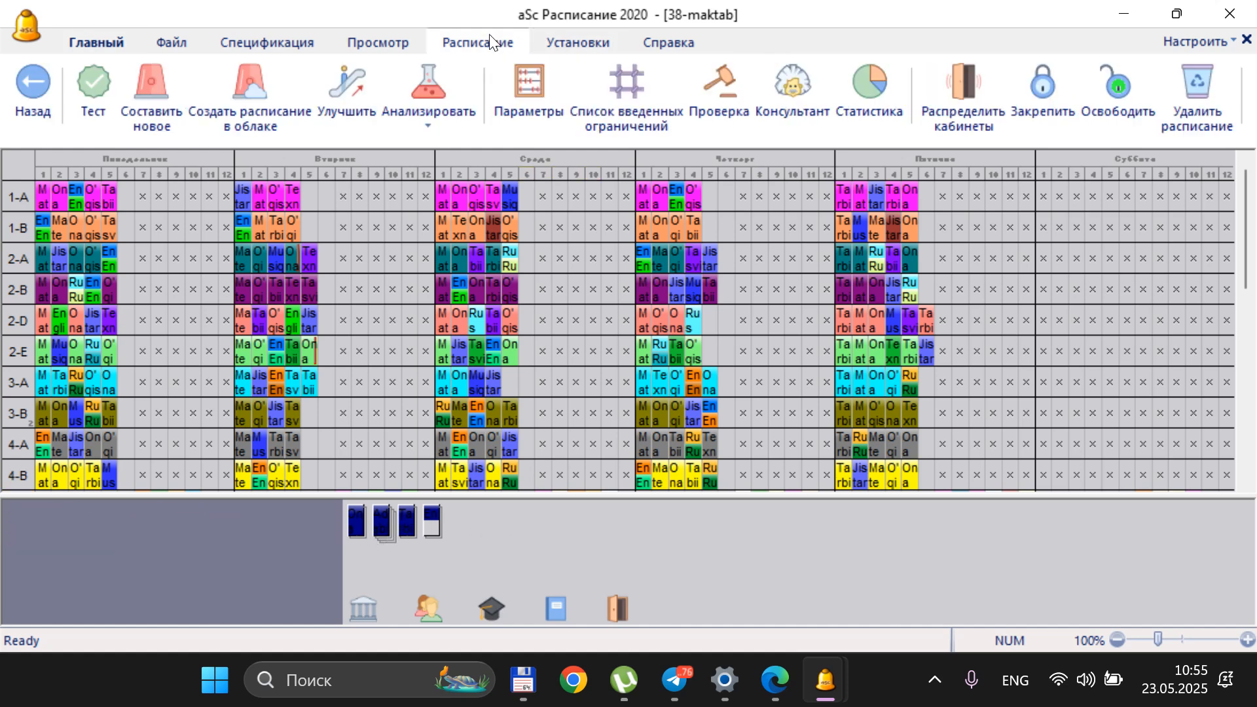
pyautogui.click(586, 46)
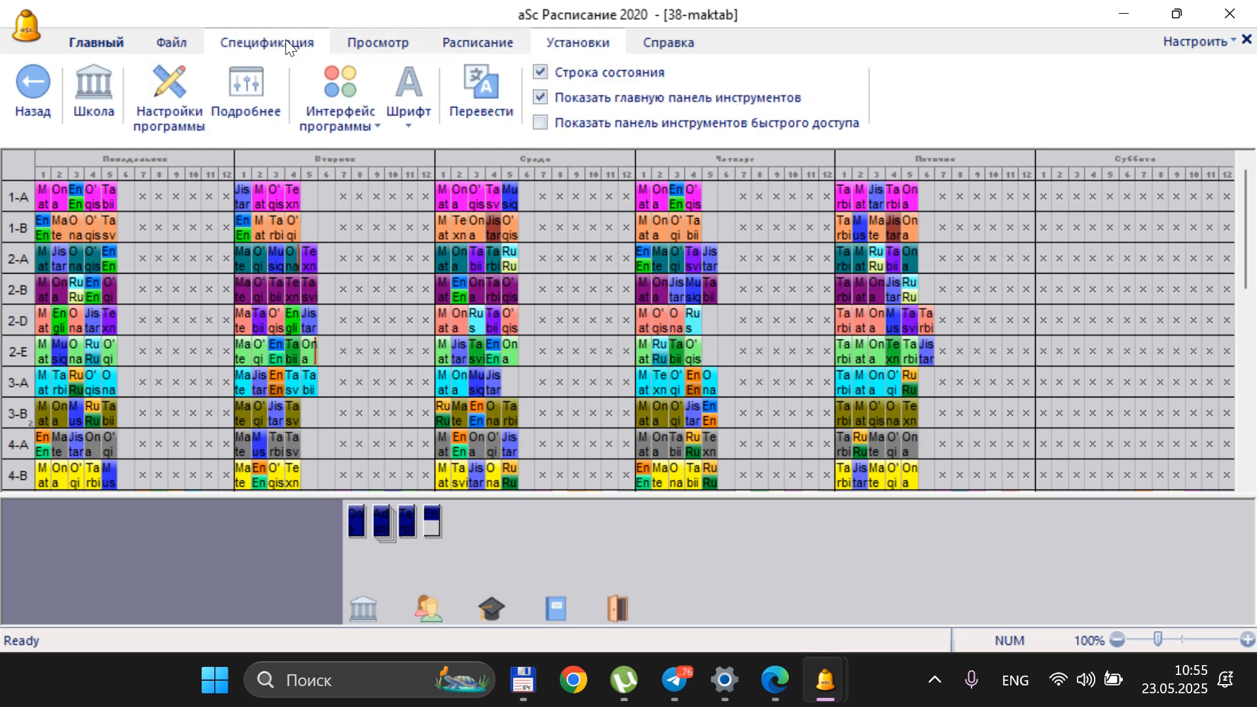
pyautogui.click(176, 43)
pyautogui.click(253, 42)
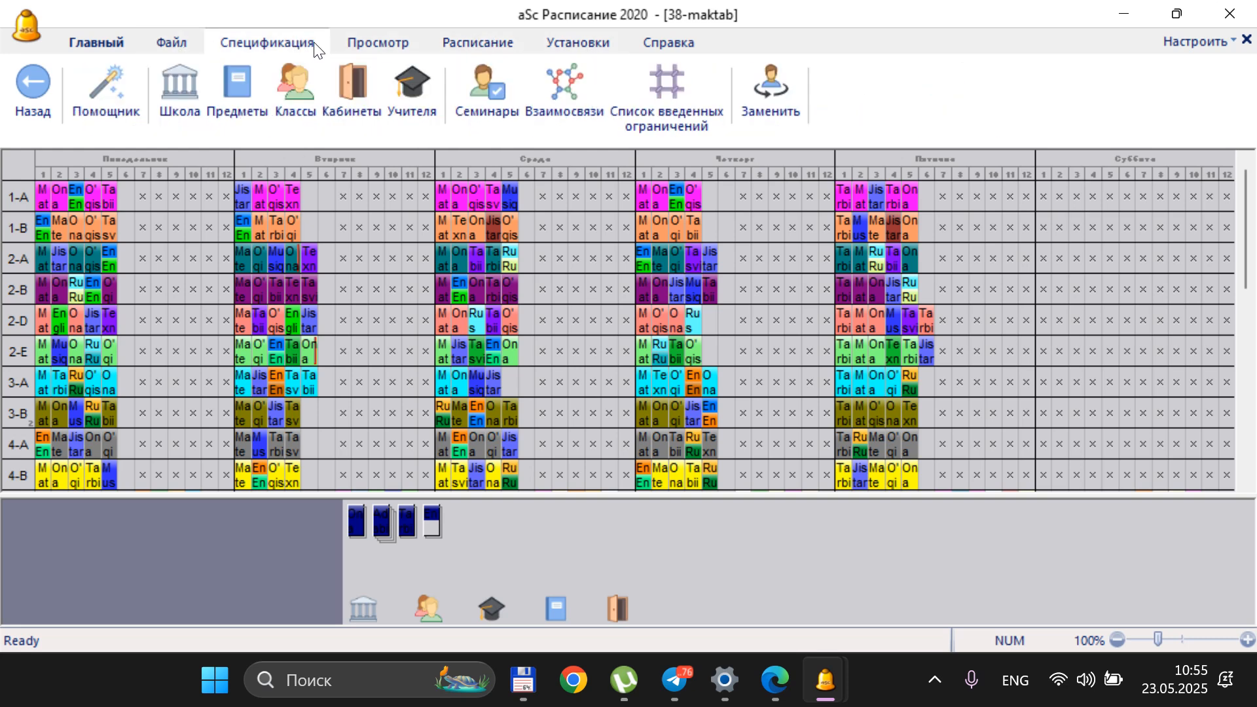
pyautogui.click(360, 41)
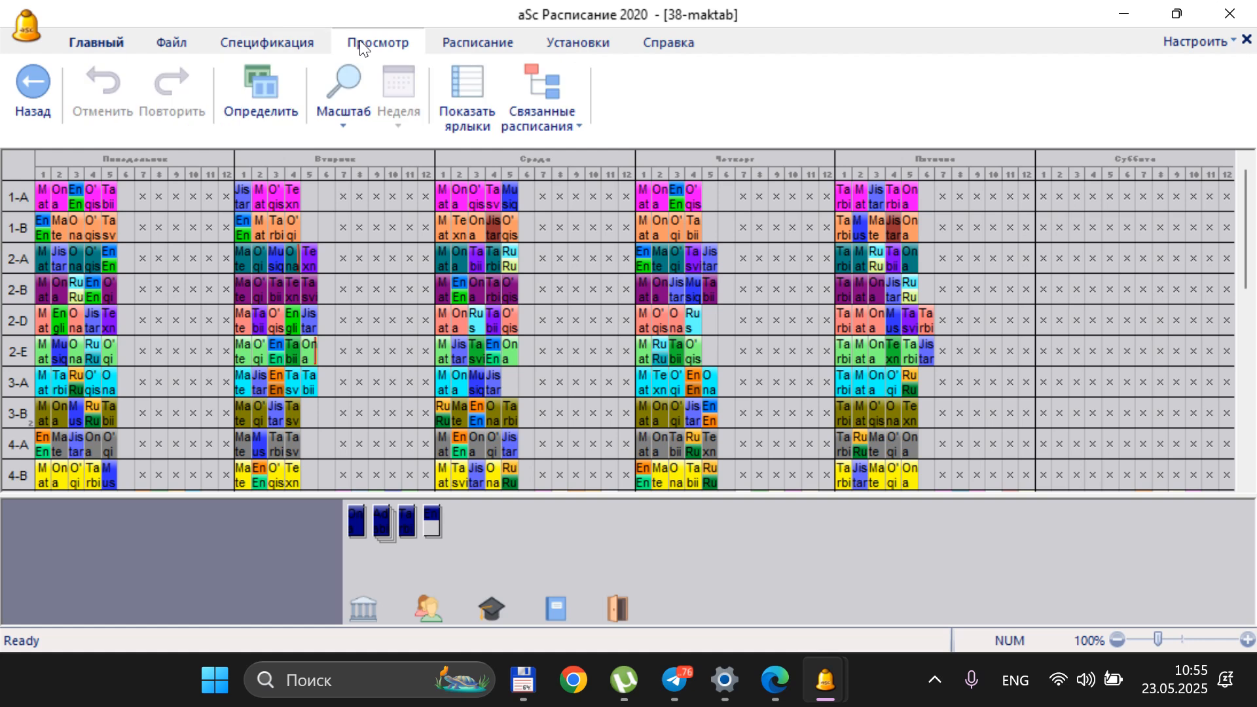
pyautogui.click(565, 42)
# Start composing a new timetable and ignore the test remarks about lessons exceeding free working-time positions and the 11-B group lesson counts
pyautogui.click(507, 46)
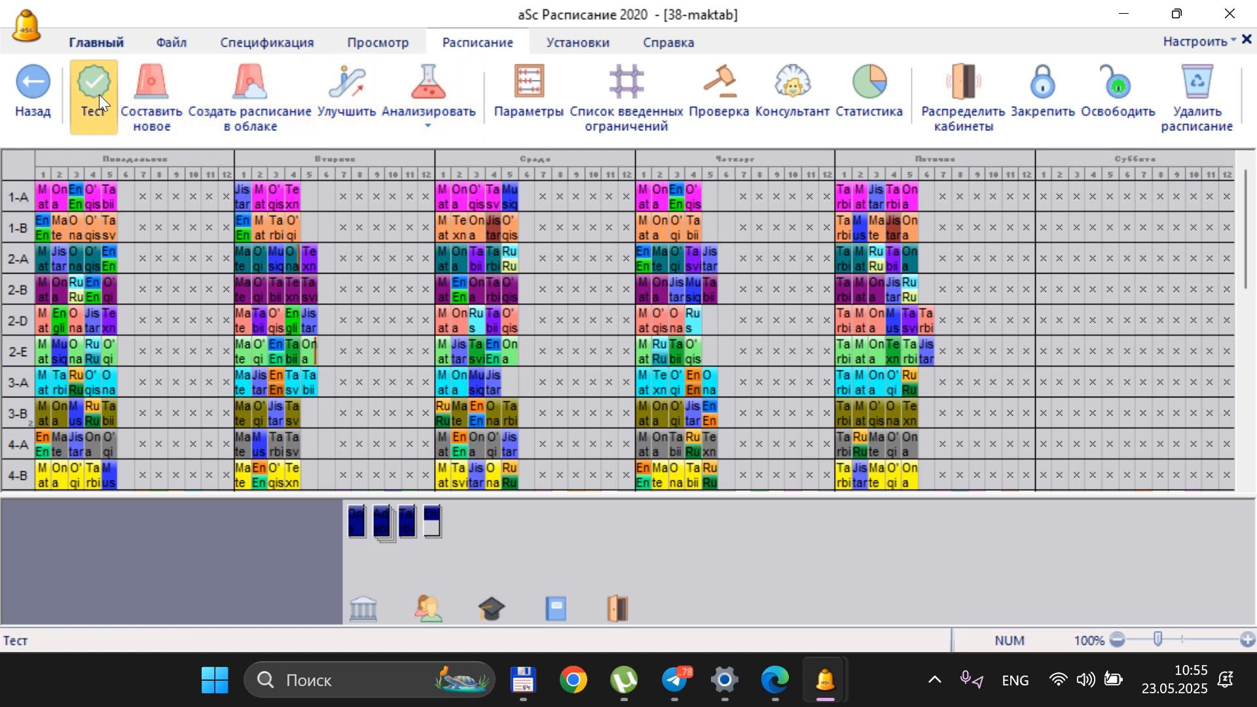
pyautogui.click(163, 92)
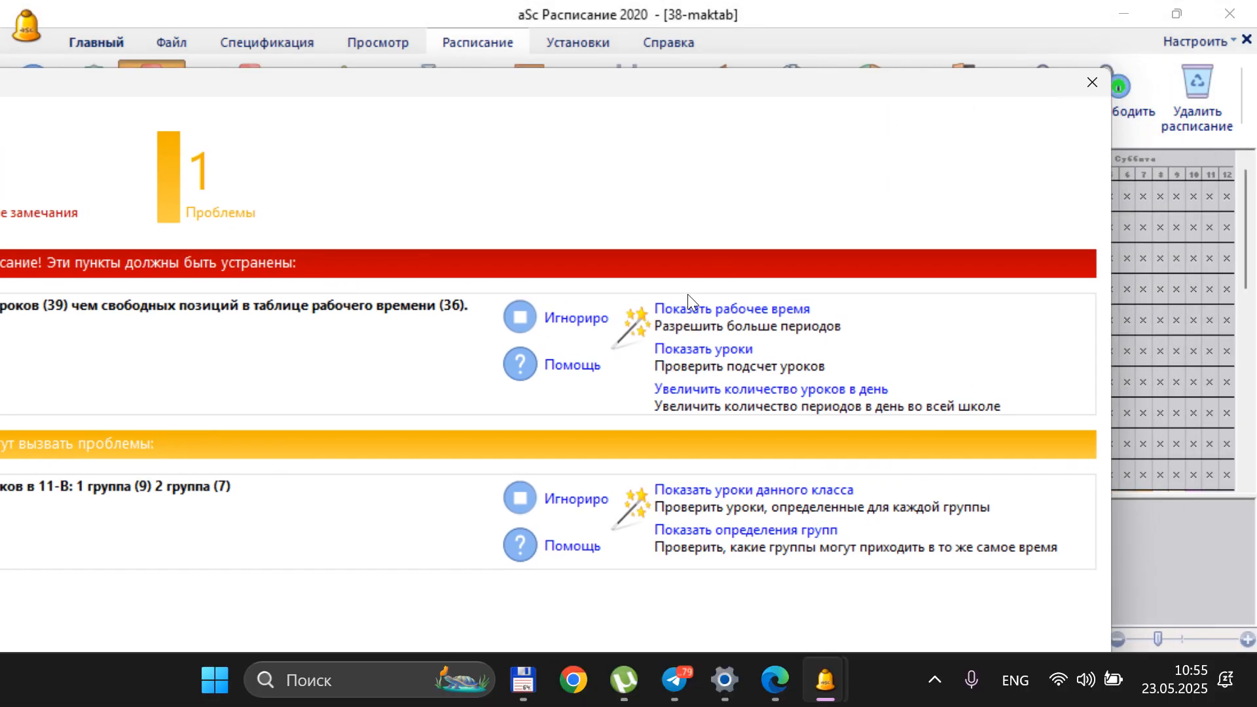
pyautogui.click(592, 318)
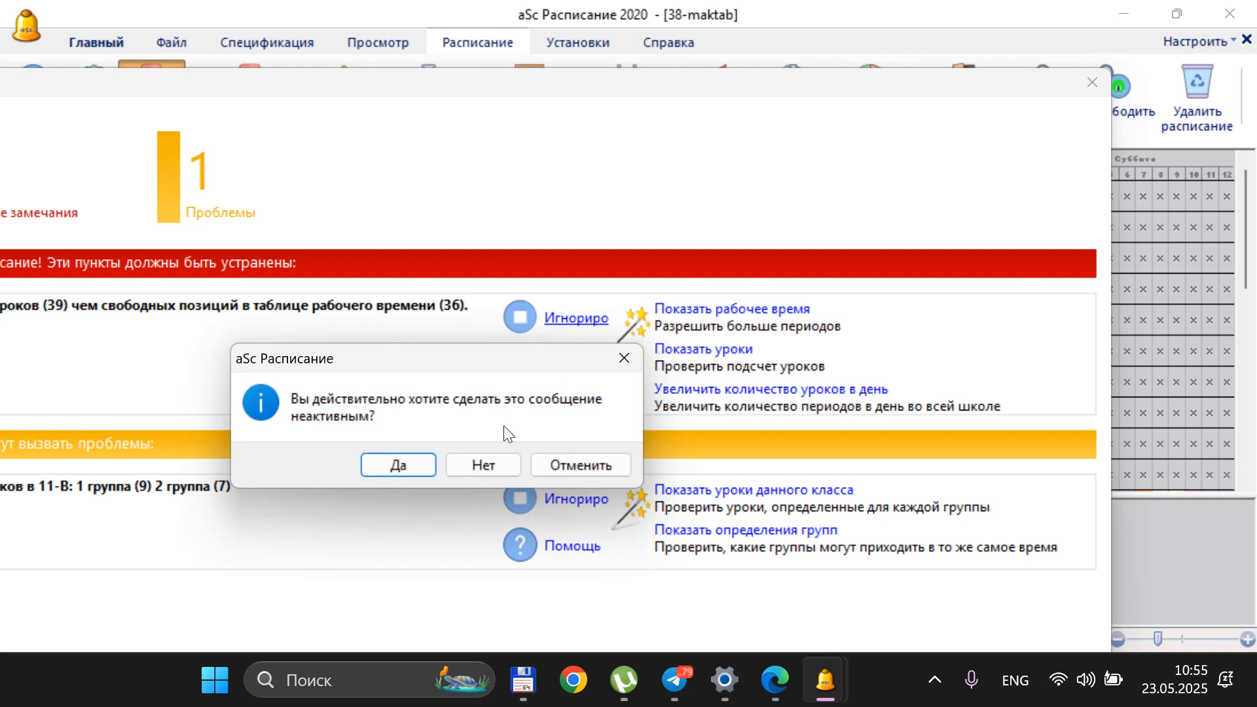
pyautogui.click(429, 466)
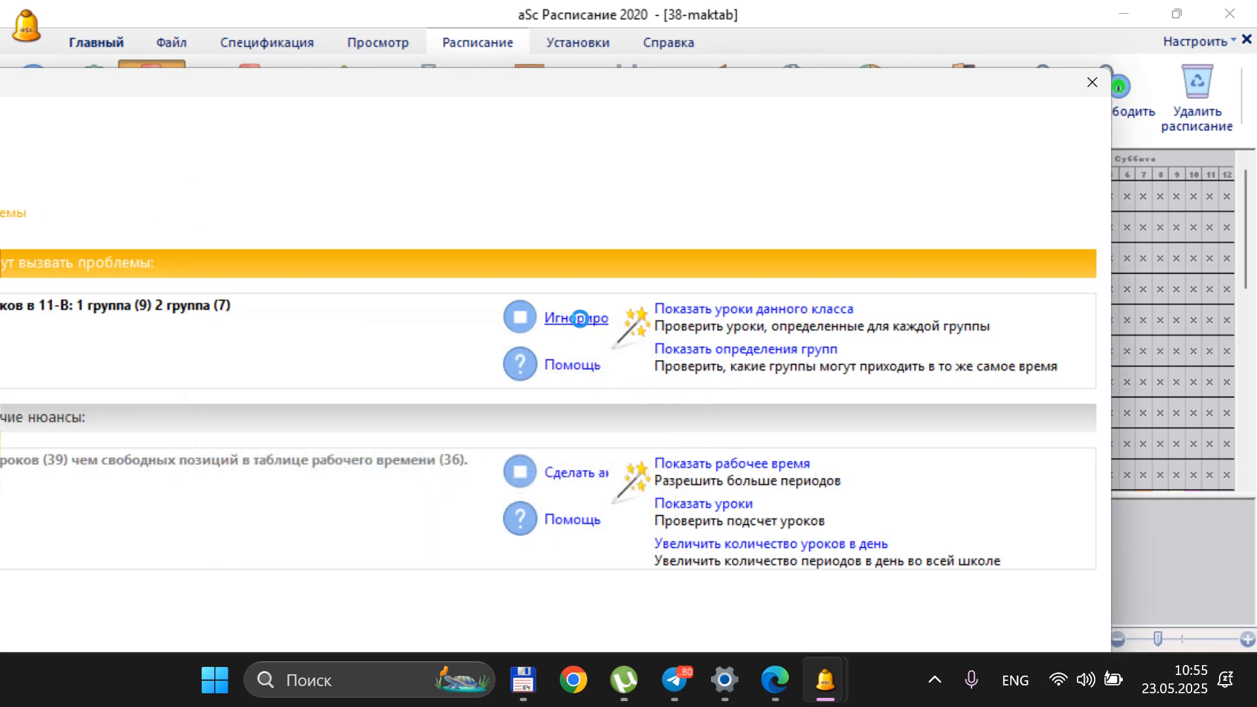
pyautogui.click(577, 318)
pyautogui.click(394, 462)
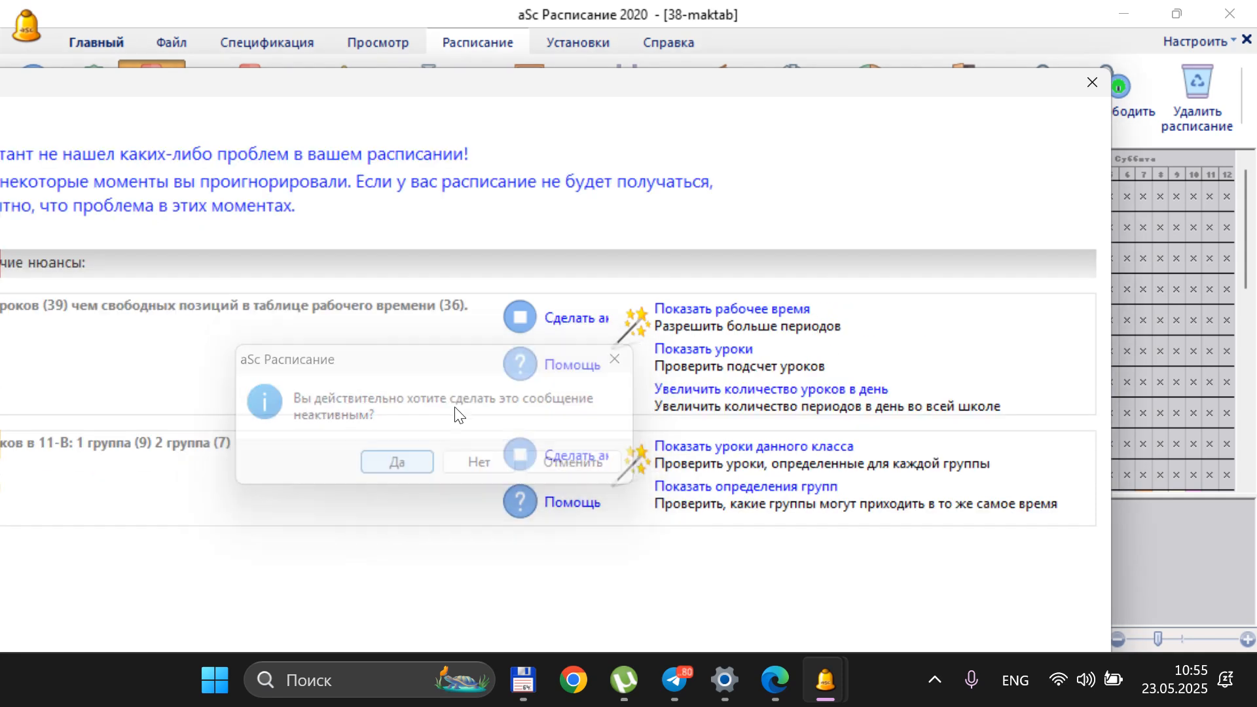
# Reactivate the ignored remark about lessons exceeding free working-time positions and ignore it again
pyautogui.click(575, 319)
pyautogui.click(415, 475)
pyautogui.click(576, 318)
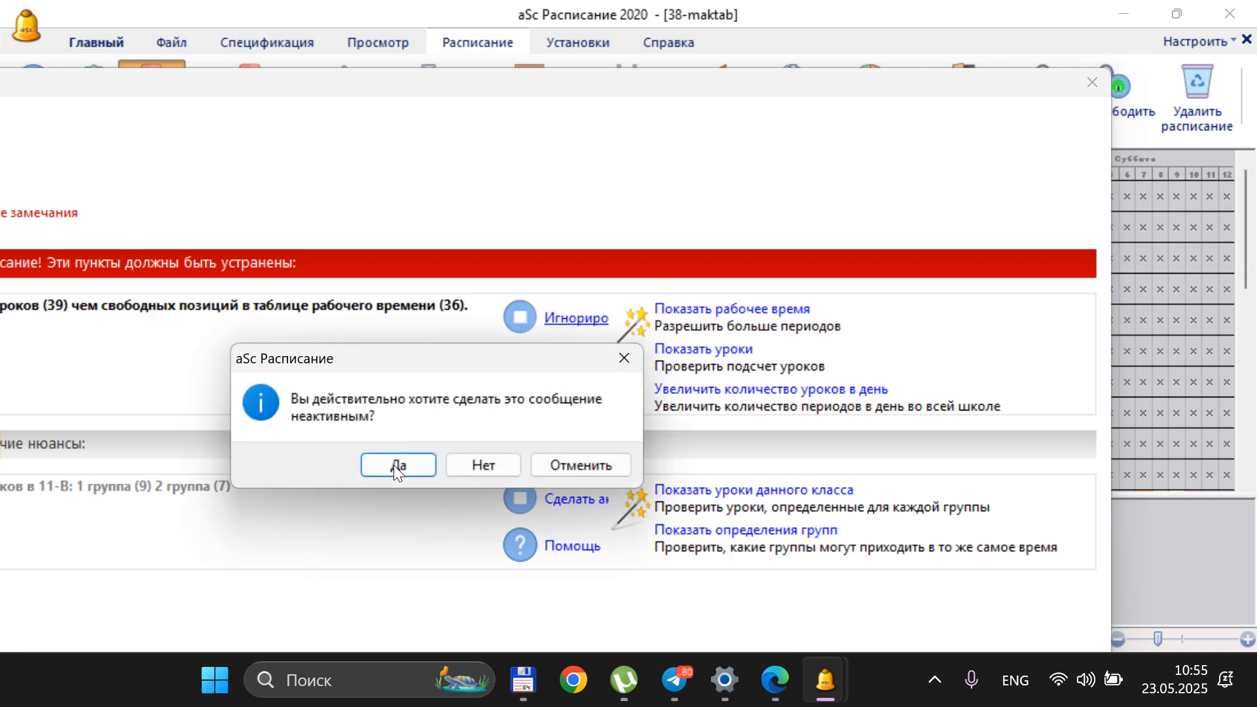
pyautogui.click(394, 466)
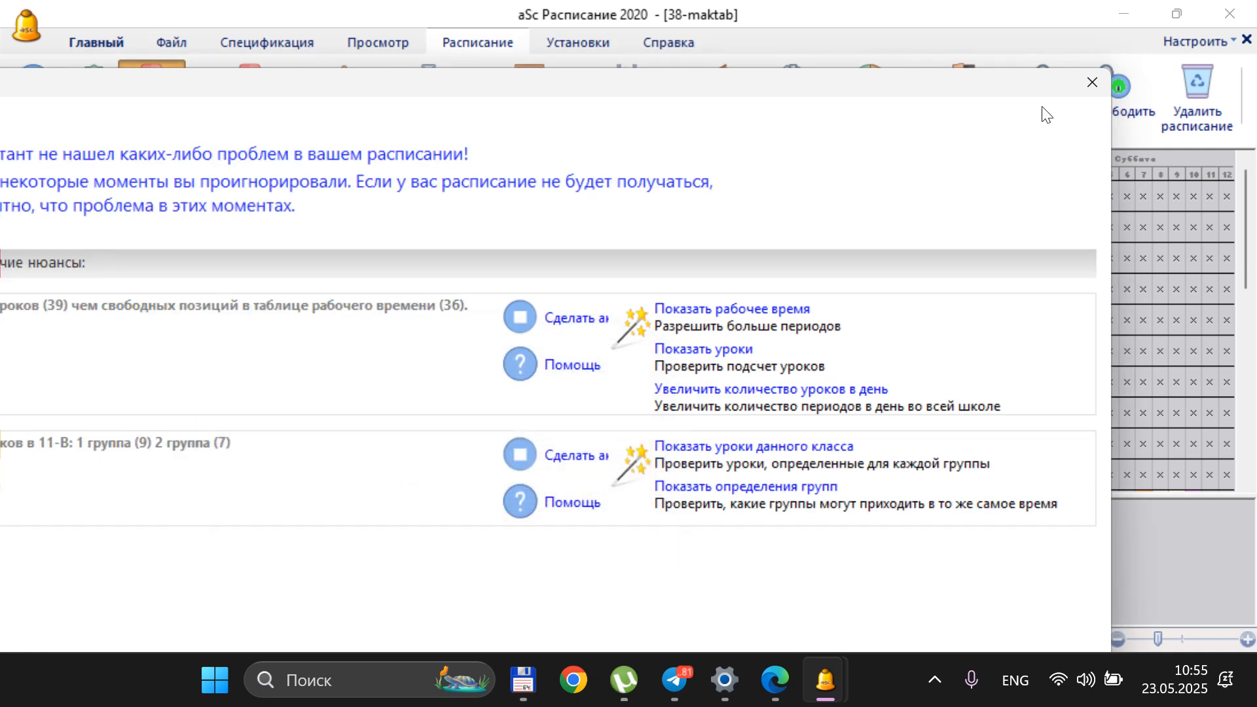
# Close the test results and generate the whole timetable at the high complexity level with strict constraints
pyautogui.click(1092, 82)
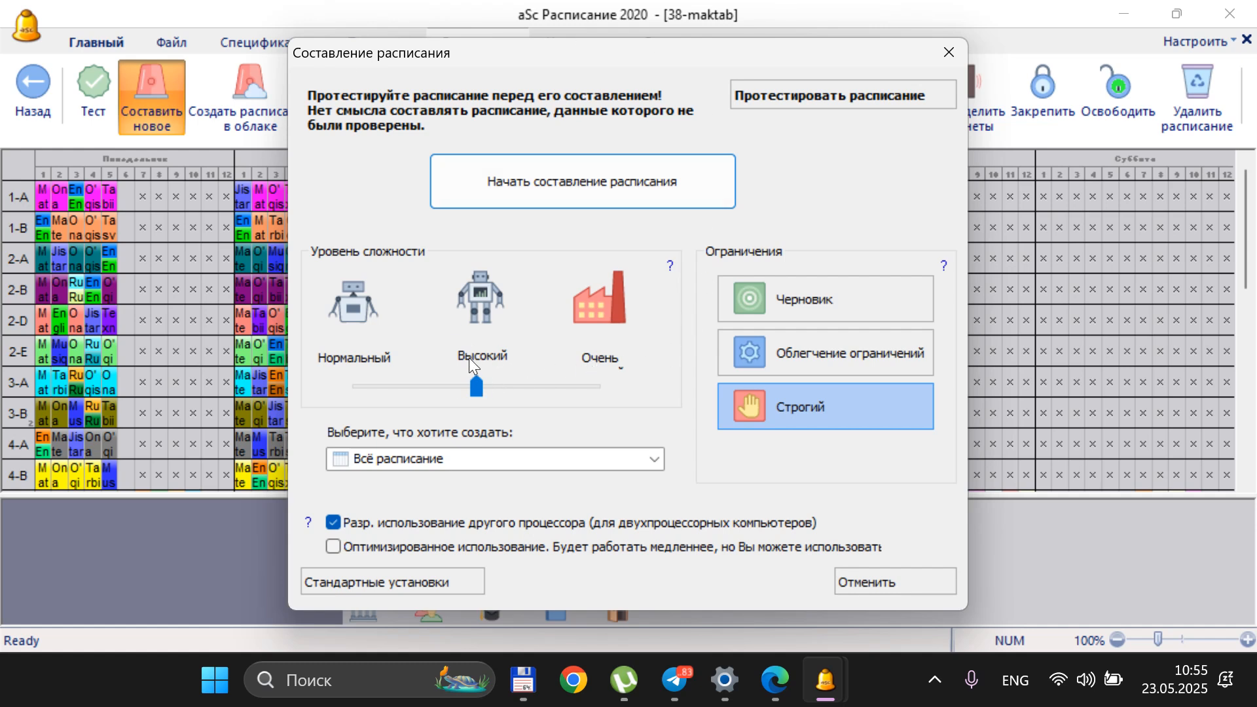
pyautogui.click(578, 190)
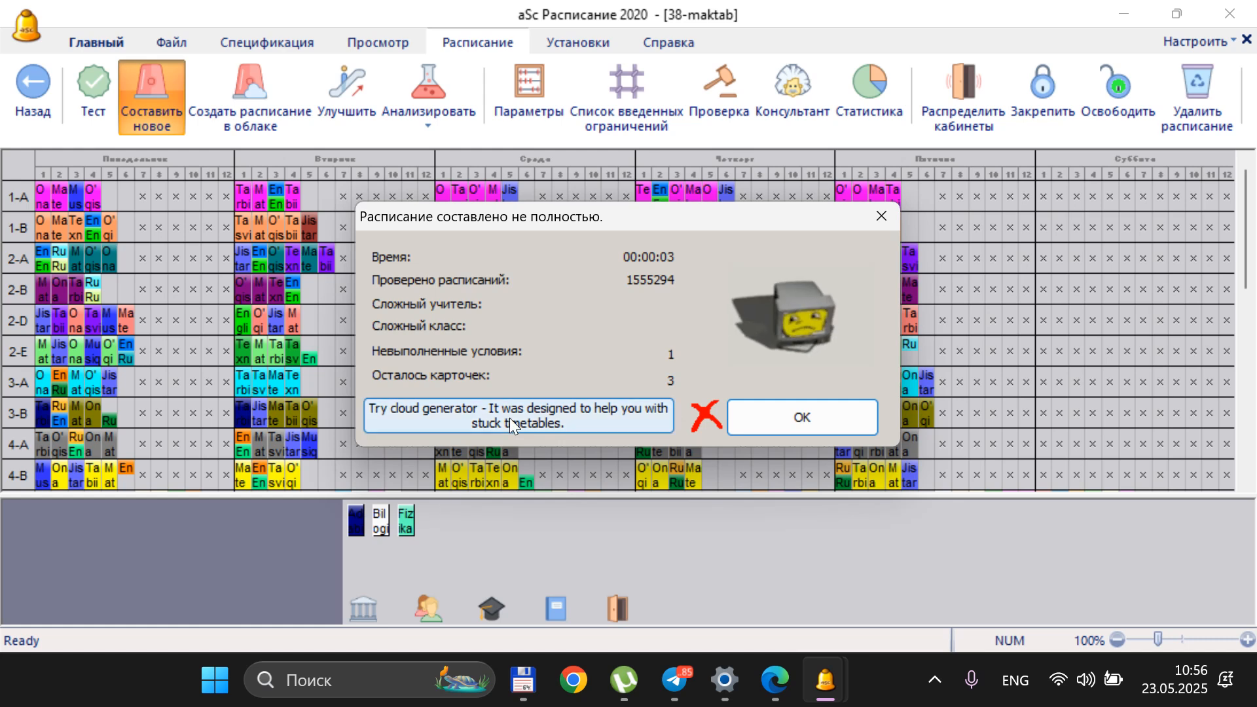
pyautogui.click(786, 419)
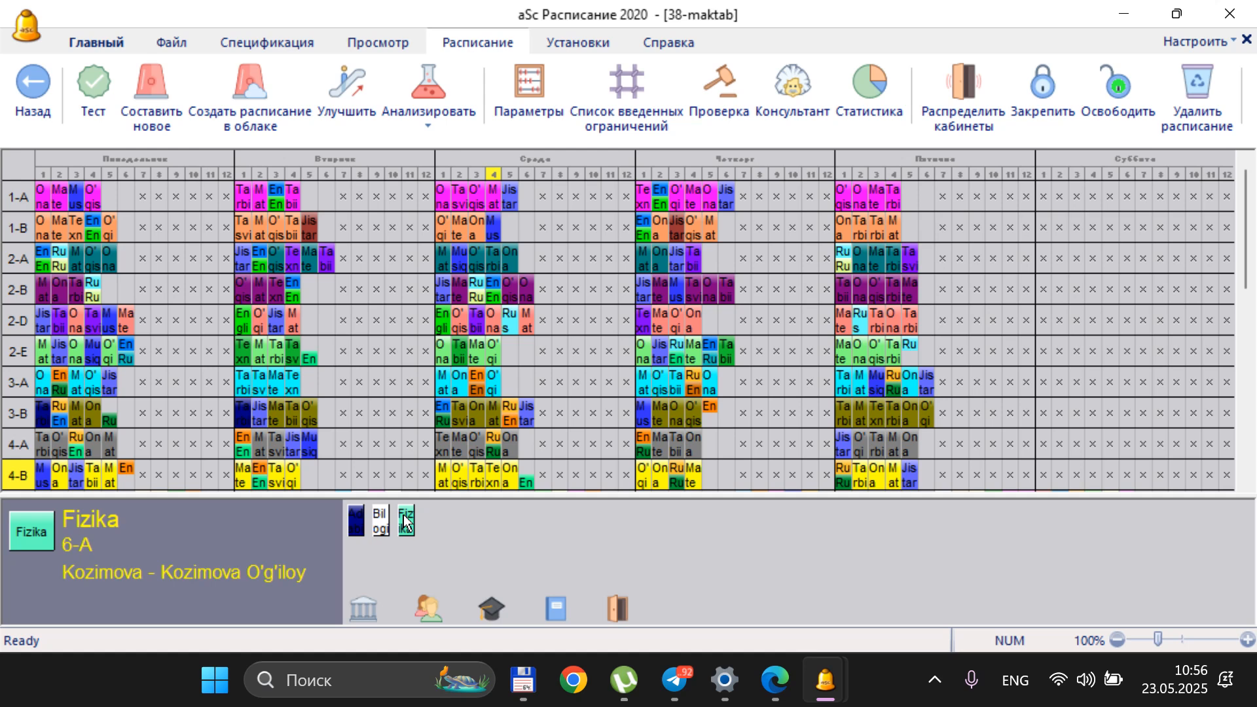
# Move class 6-A's two Informatika group cards from Saturday periods 7 and 10 to Saturday period 2
pyautogui.scroll(-5, 97, 356)
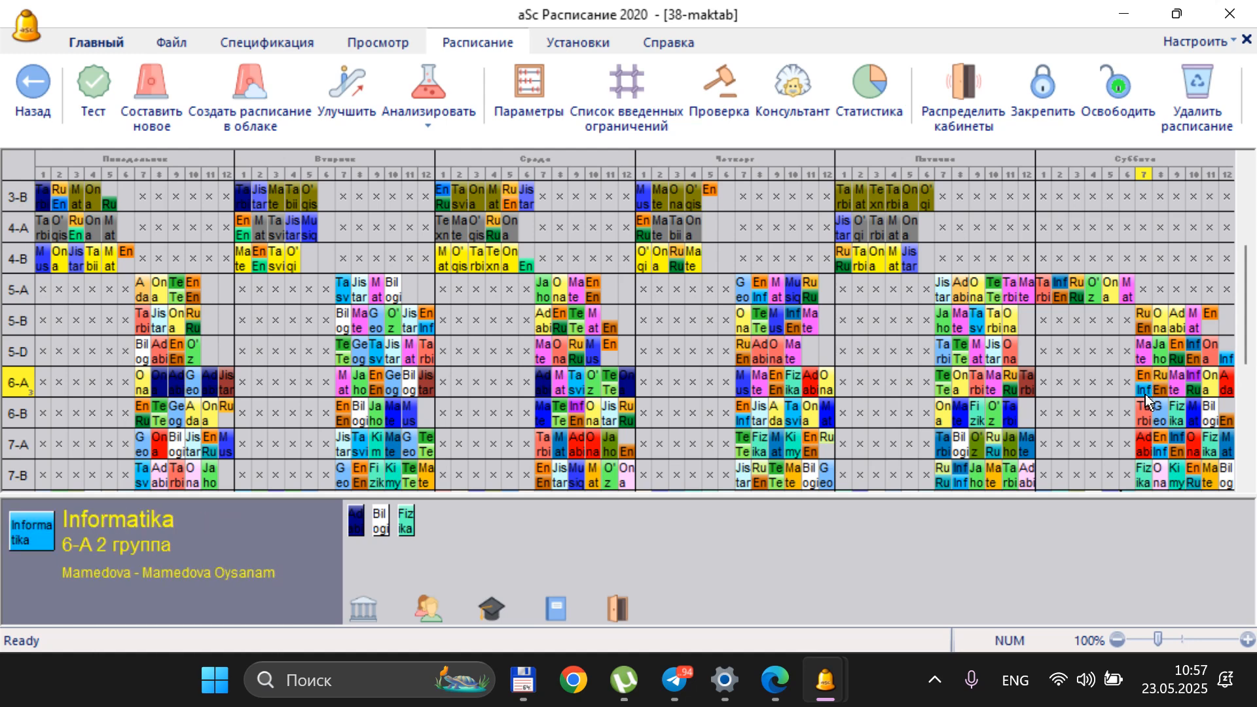
pyautogui.moveTo(1145, 390); pyautogui.dragTo(1060, 389)
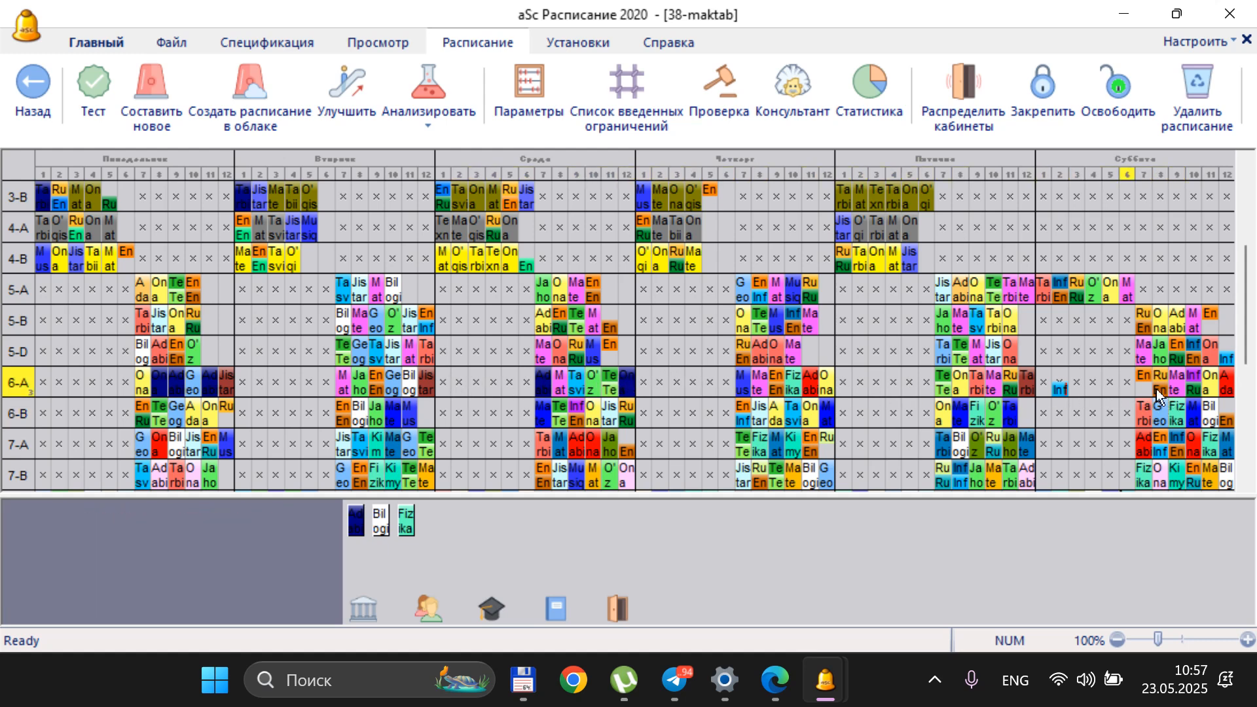
pyautogui.click(1193, 382)
pyautogui.click(1058, 385)
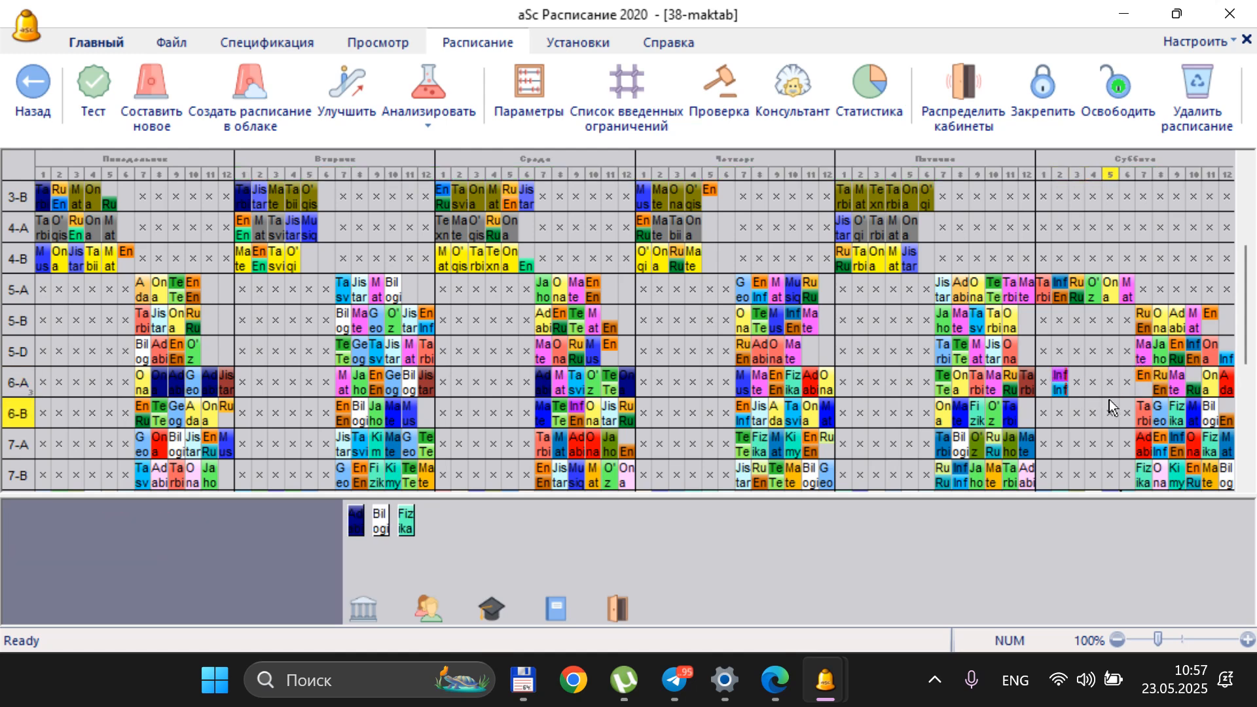
# Try to move class 6-A's group 2 English card from Saturday period 8 to period 7
pyautogui.click(1143, 389)
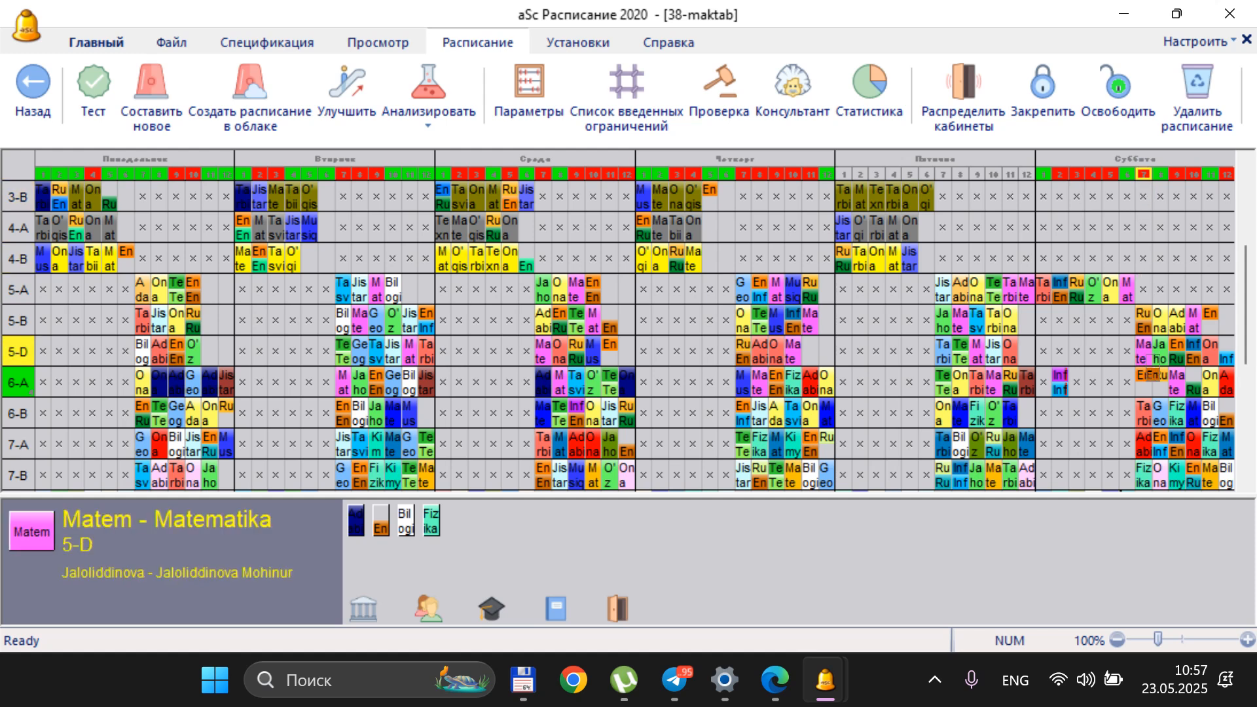
pyautogui.click(1157, 383)
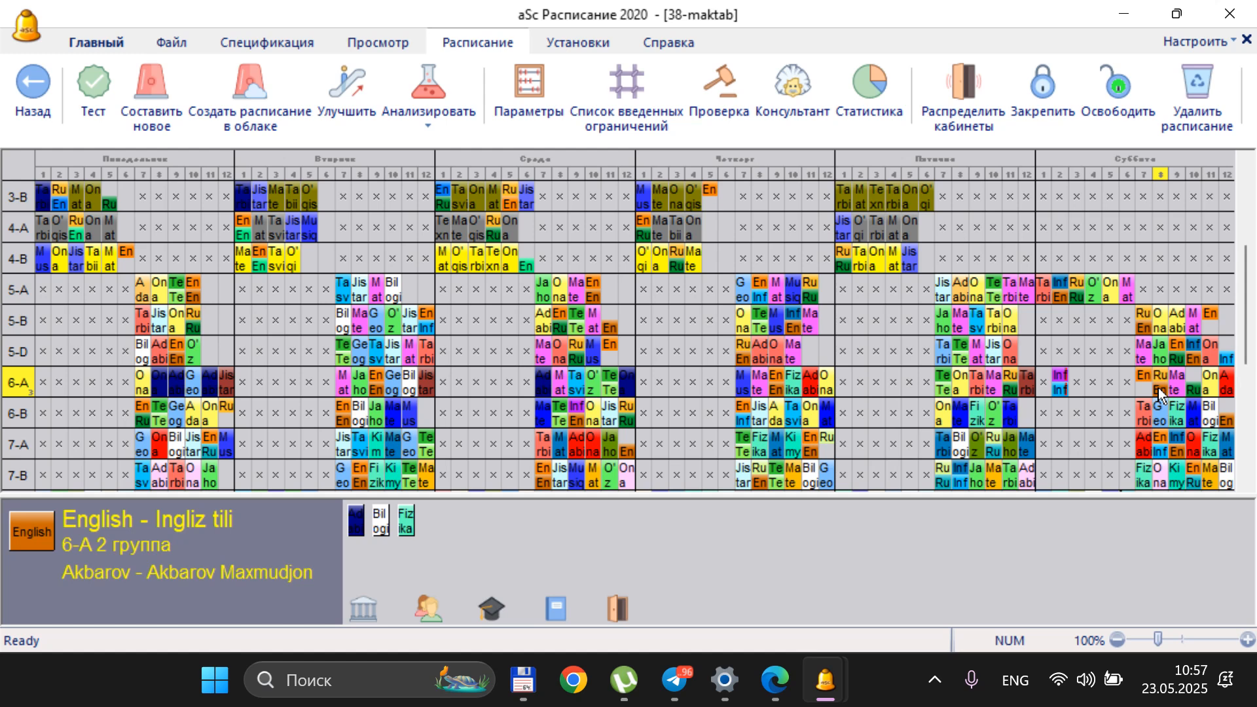
pyautogui.click(1157, 388)
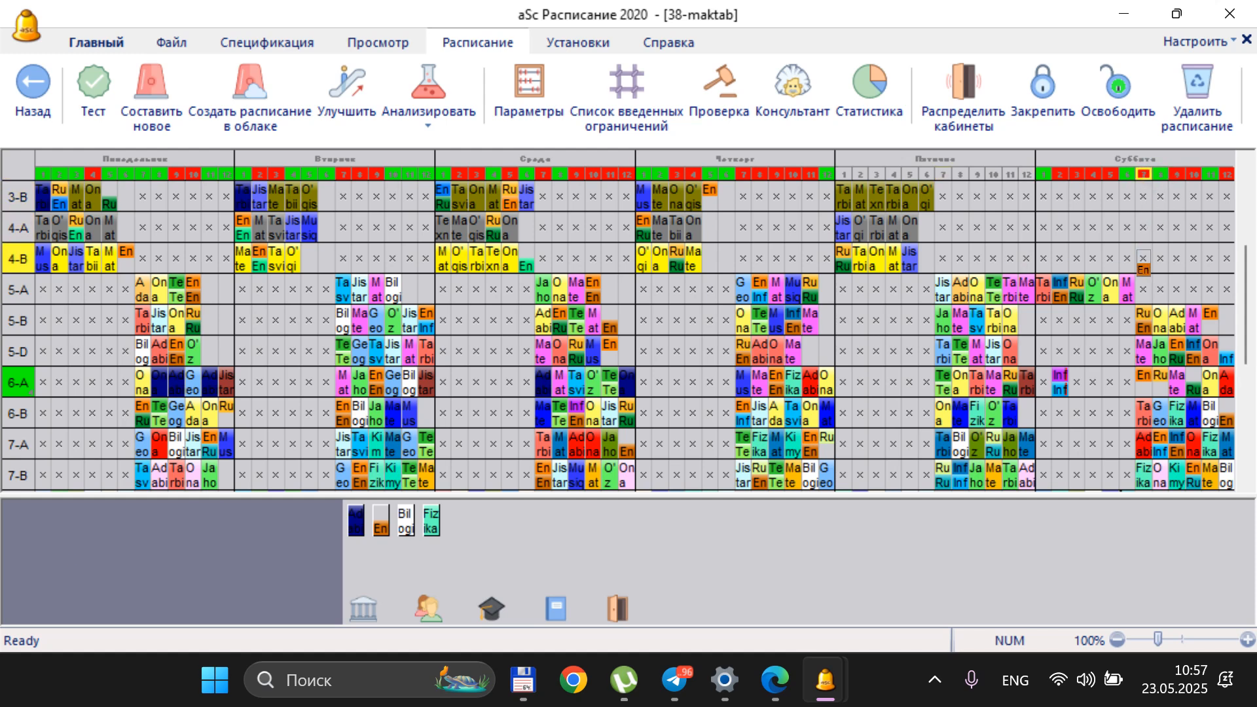
pyautogui.click(1143, 390)
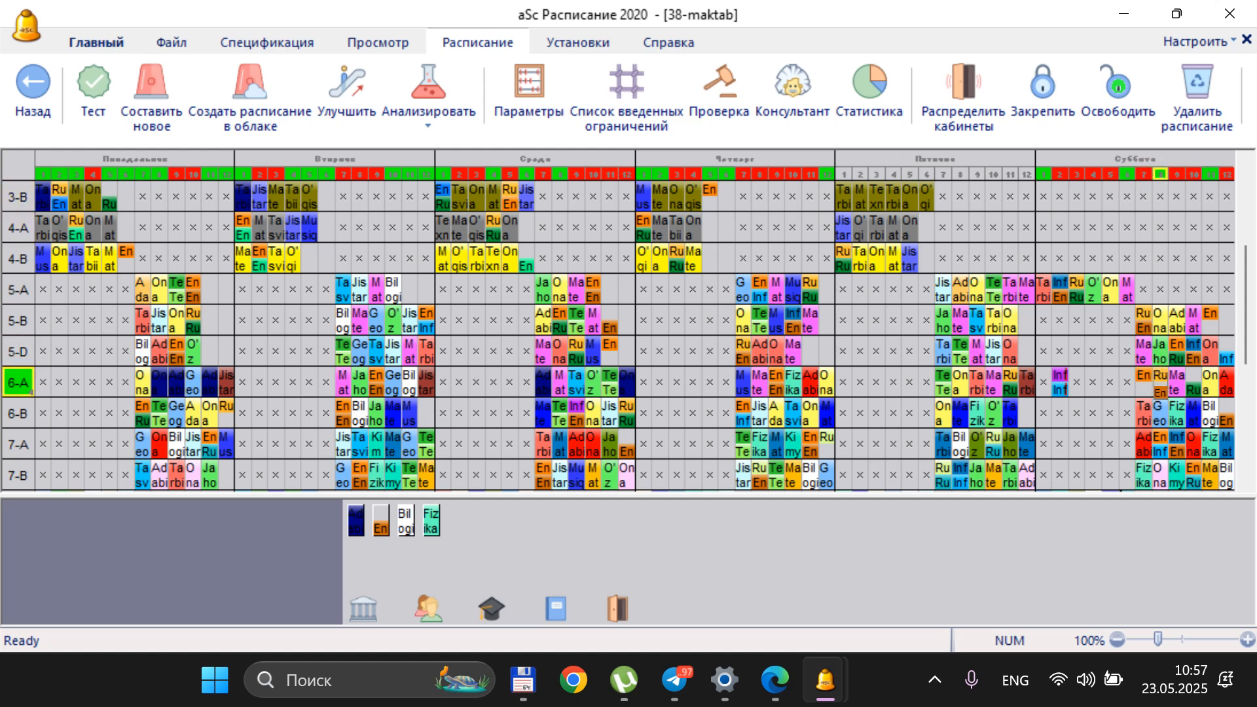
pyautogui.click(1161, 385)
# Pick up class 6-A's upper English card in Saturday period 7 and upper Informatika card in period 2, returning each to its slot
pyautogui.click(1146, 374)
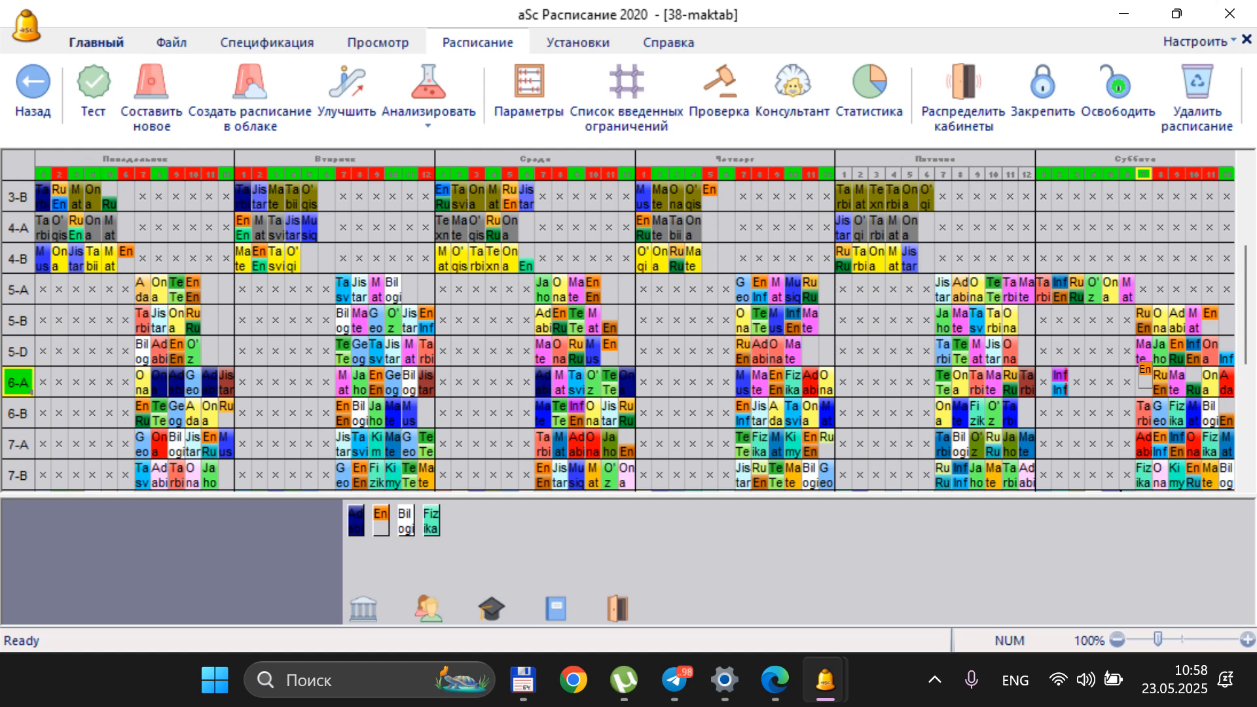
pyautogui.click(1145, 380)
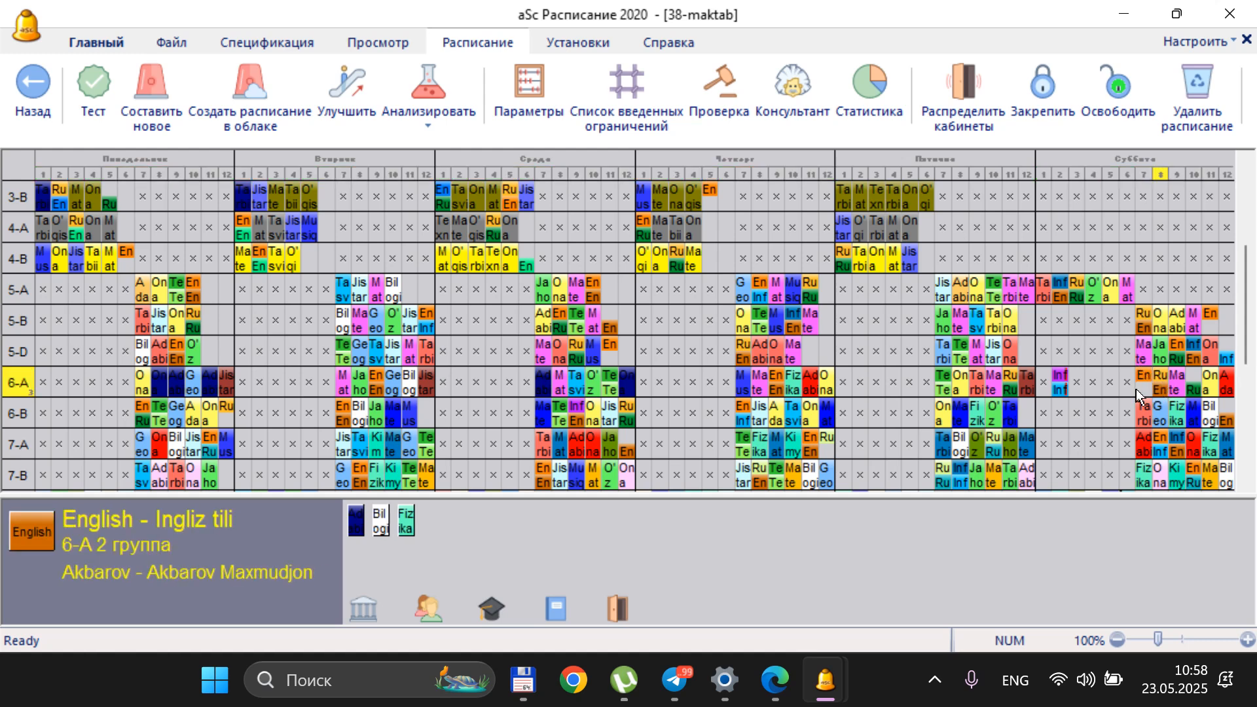
pyautogui.click(1063, 380)
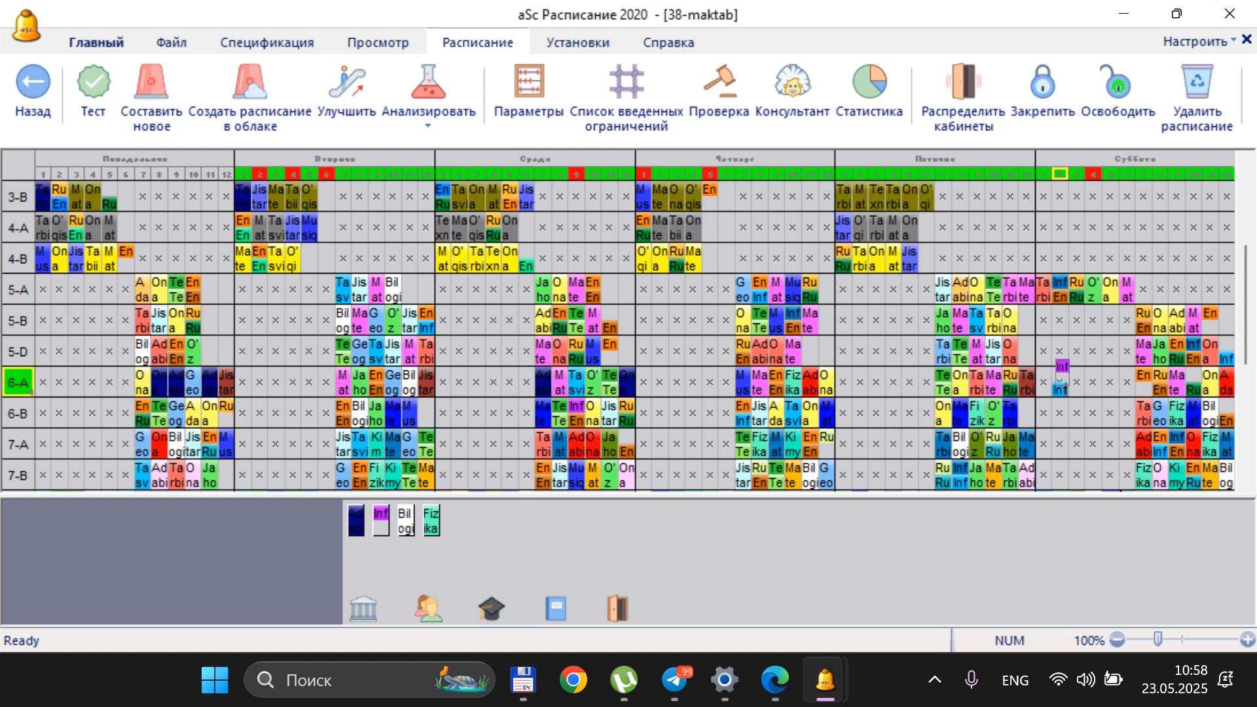
pyautogui.click(1063, 374)
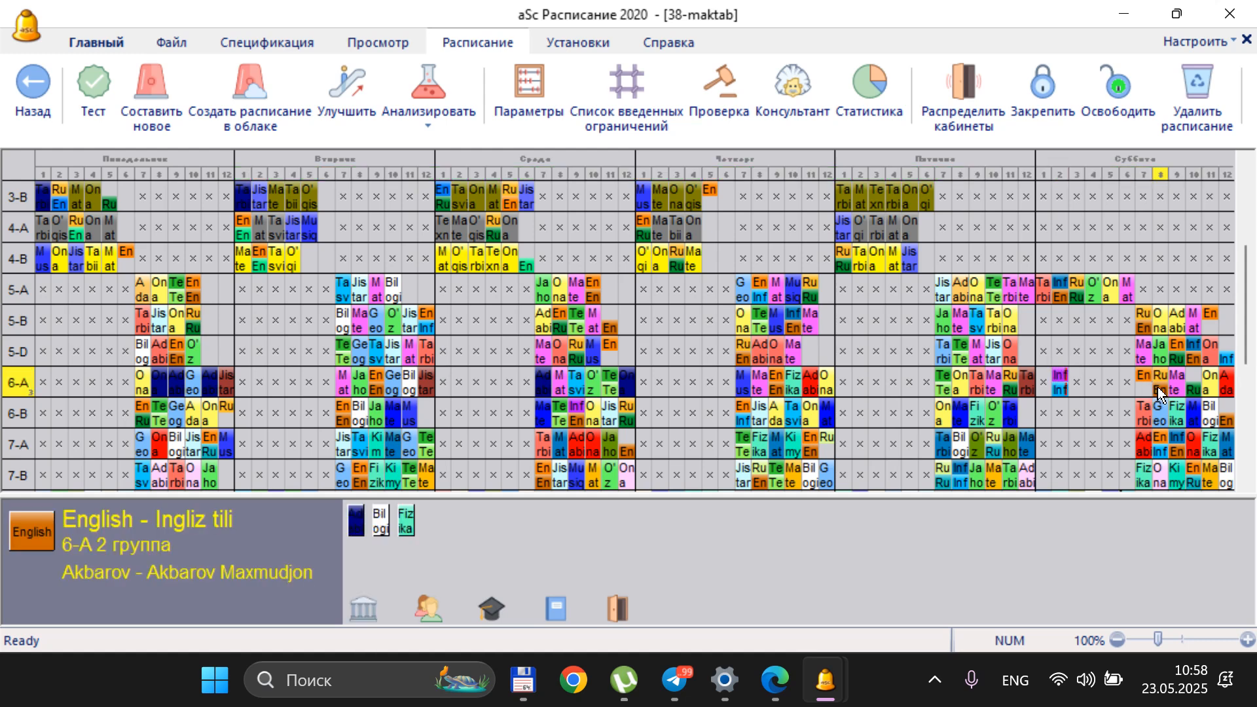
# Move class 6-A's Mate card from Saturday period 9 to period 8, sending the conflicting English and Rus tili group cards to the unplaced cards
pyautogui.click(1174, 386)
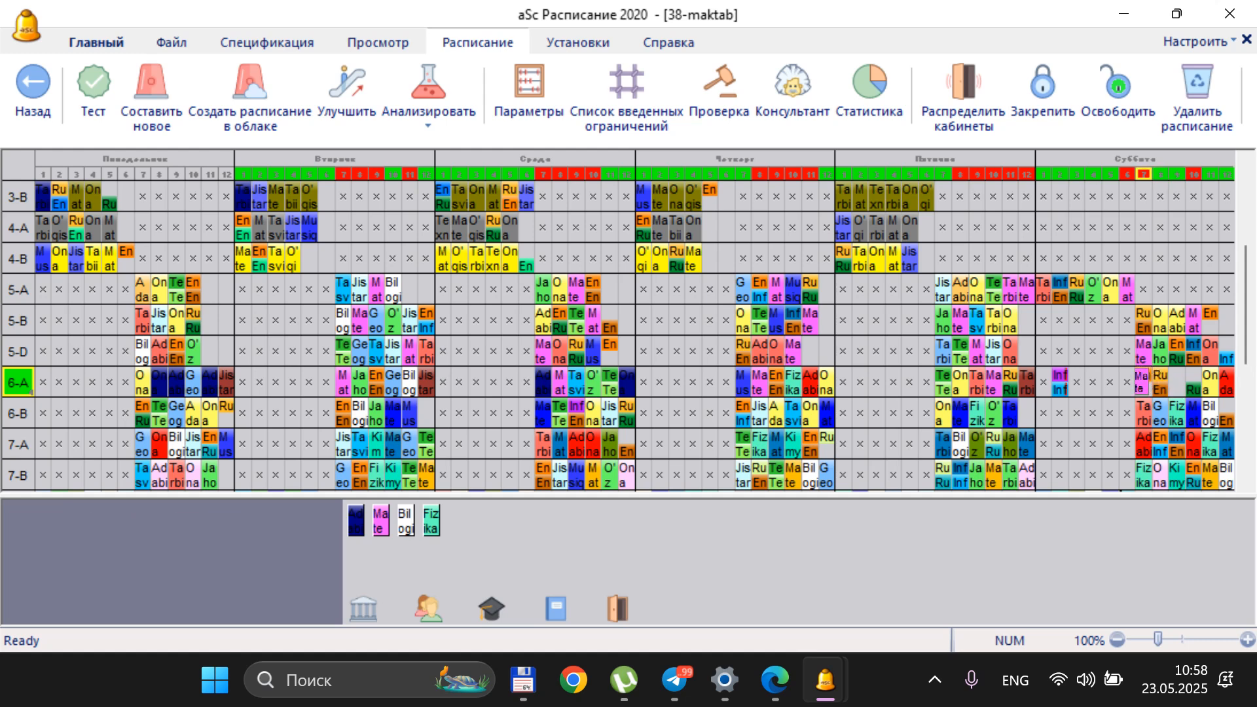
pyautogui.click(1158, 382)
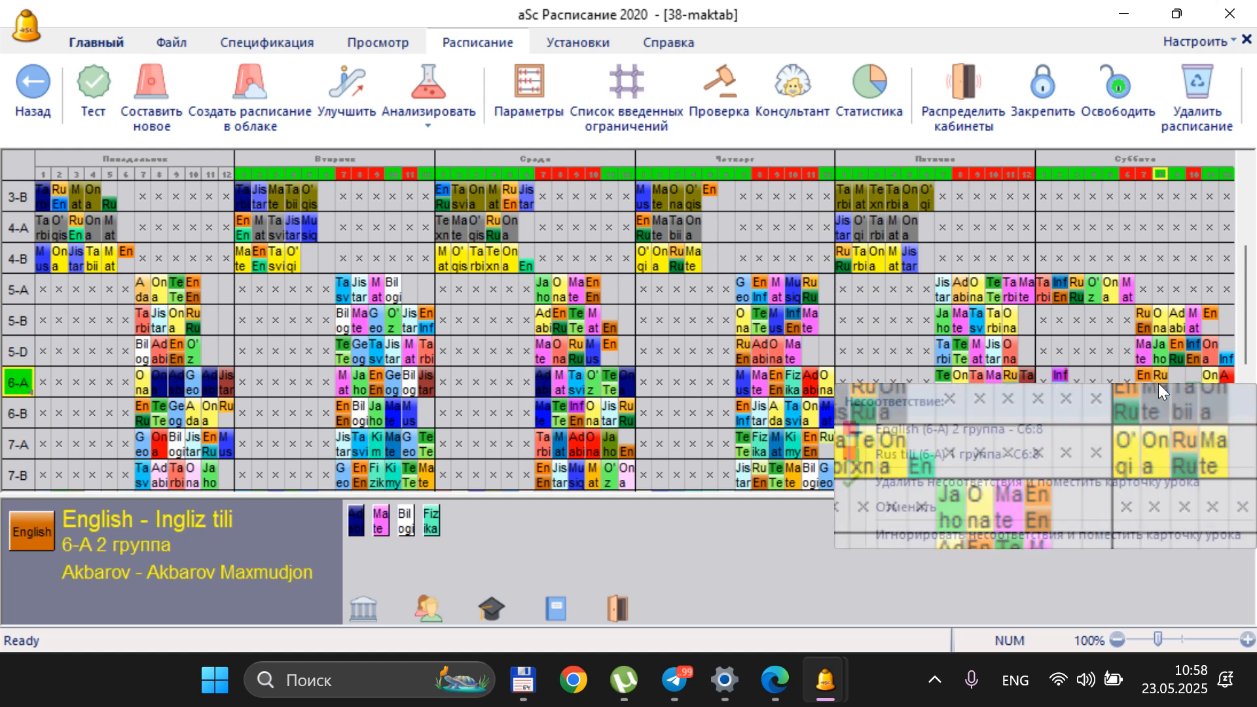
pyautogui.click(1037, 430)
pyautogui.click(593, 547)
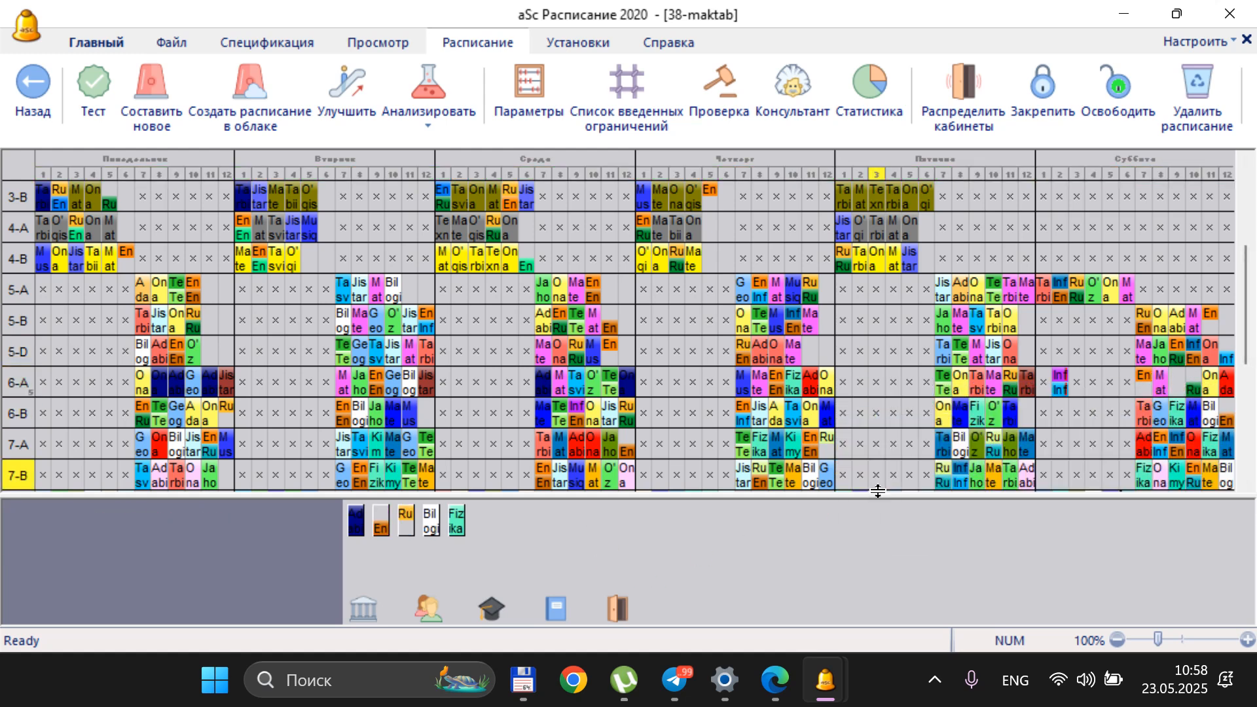
# Move class 6-A's two Informatika group cards from Saturday period 2 to Saturday period 9
pyautogui.click(1148, 374)
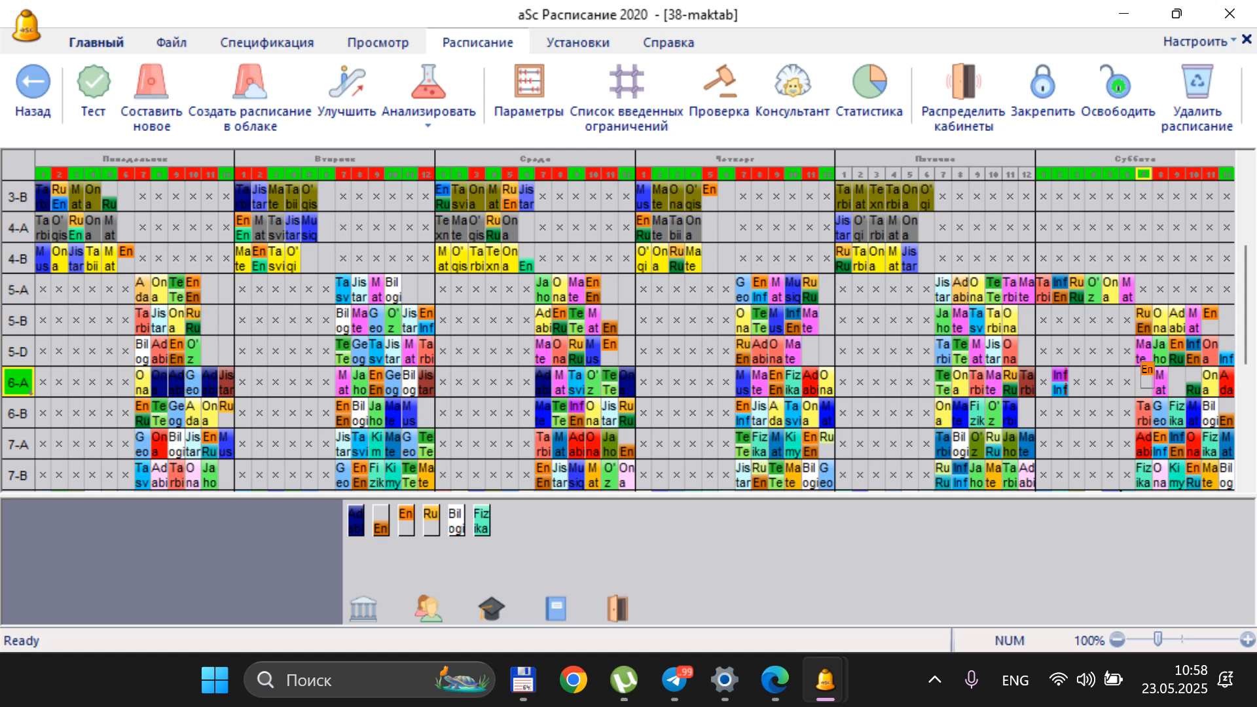
pyautogui.click(1149, 375)
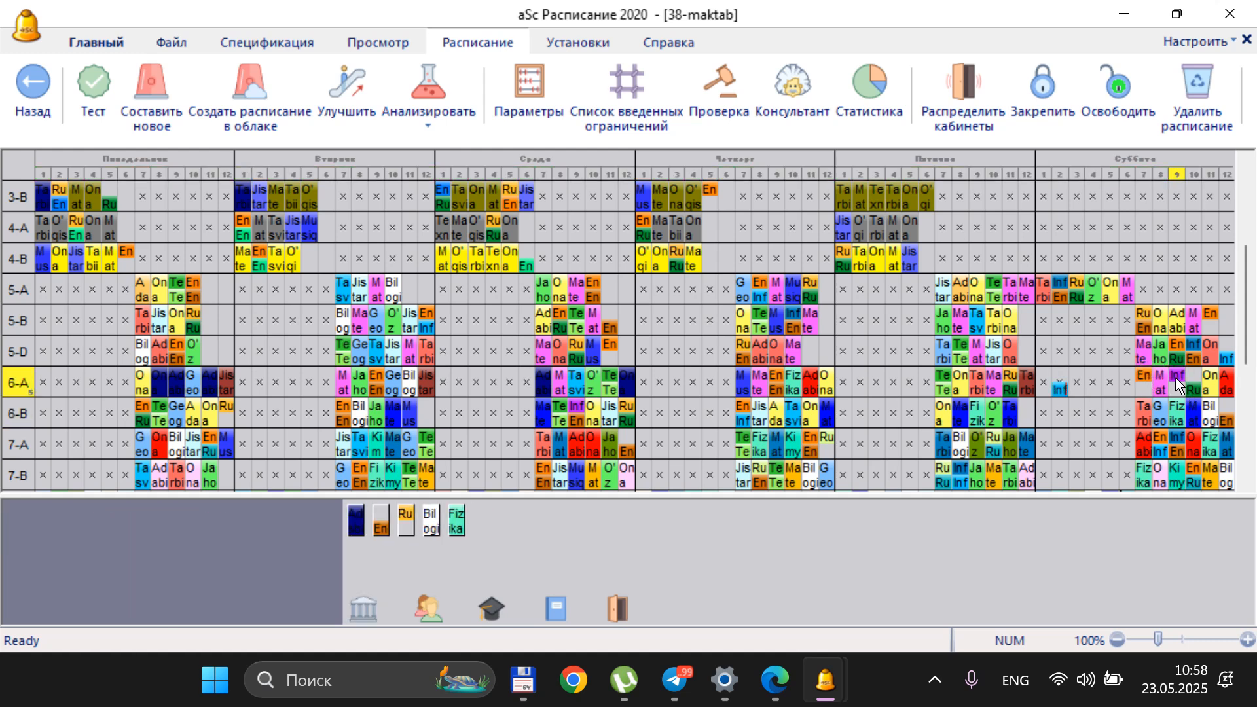
pyautogui.click(1060, 389)
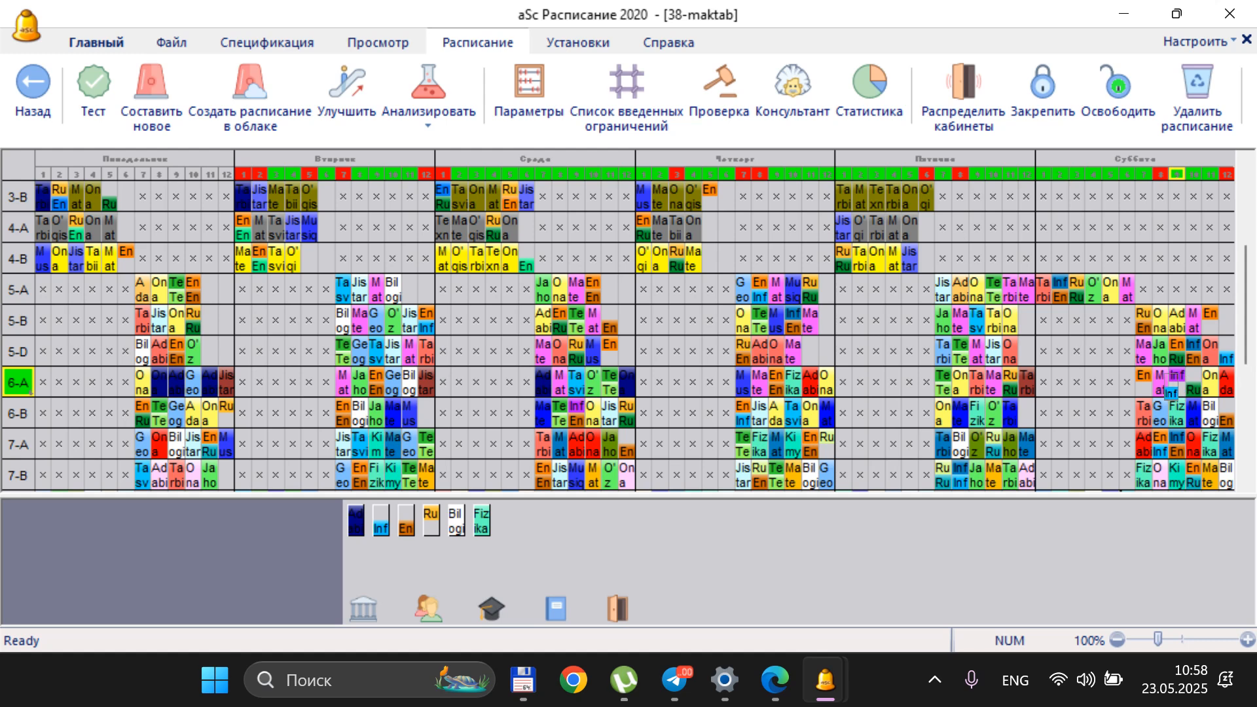
pyautogui.click(1174, 379)
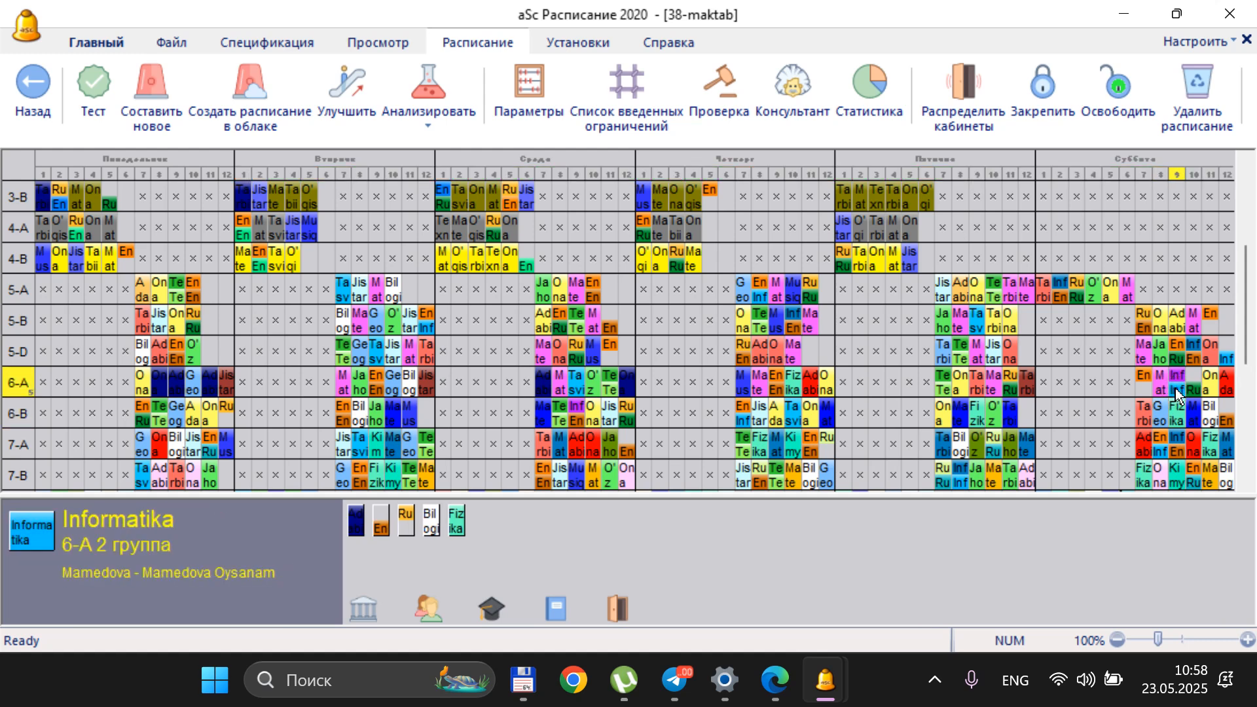
# Move class 6-A's lower Rus tili card from Saturday period 10 to 7 and its group 1 English card from period 7 to 2
pyautogui.click(1145, 375)
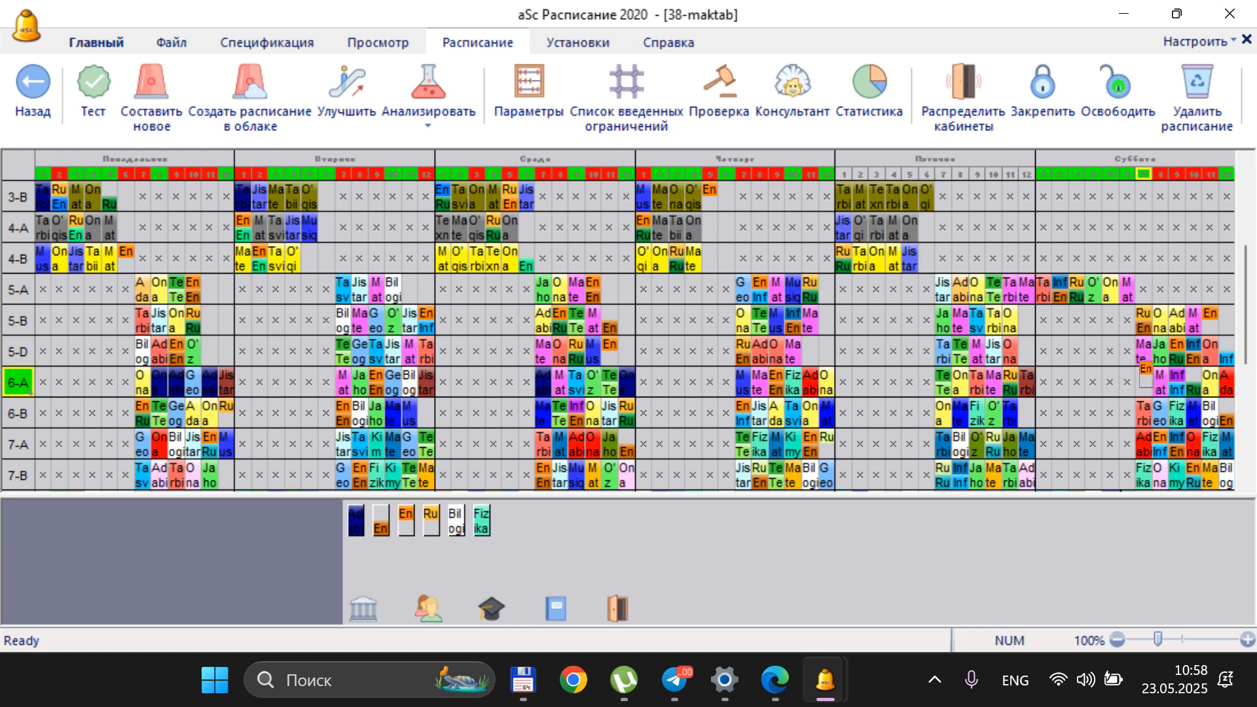
pyautogui.click(1146, 373)
pyautogui.click(1190, 389)
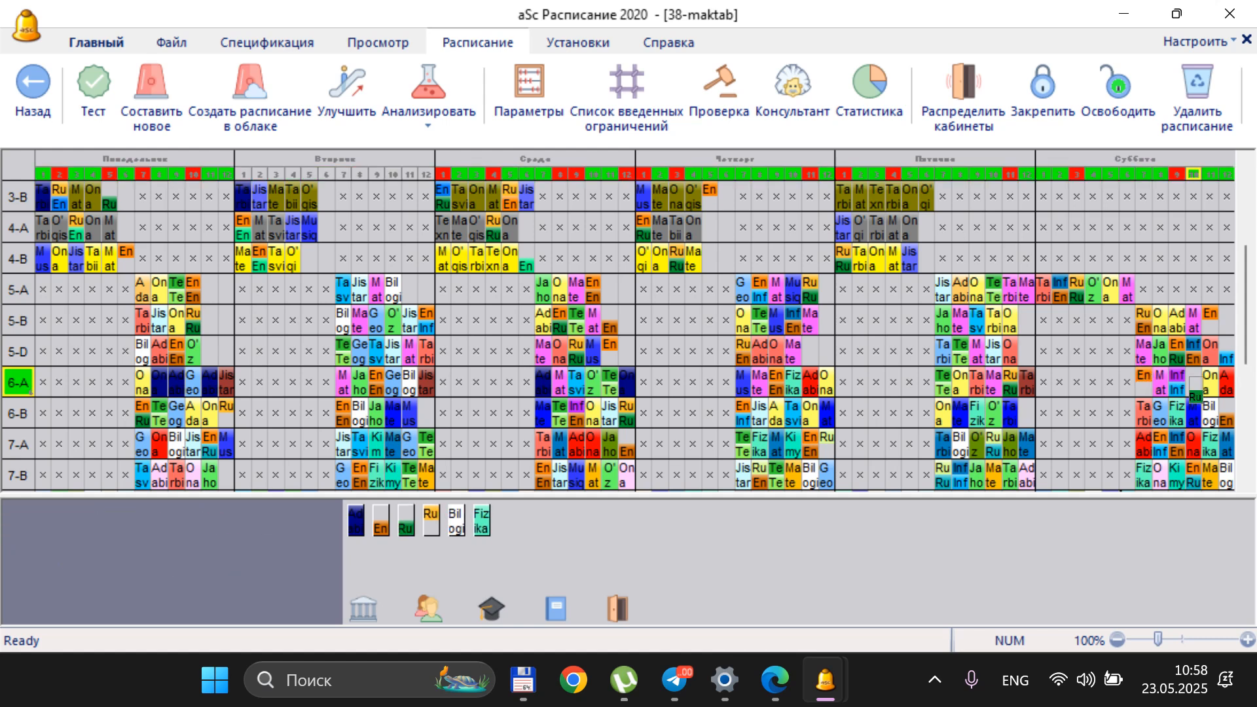
pyautogui.click(1145, 387)
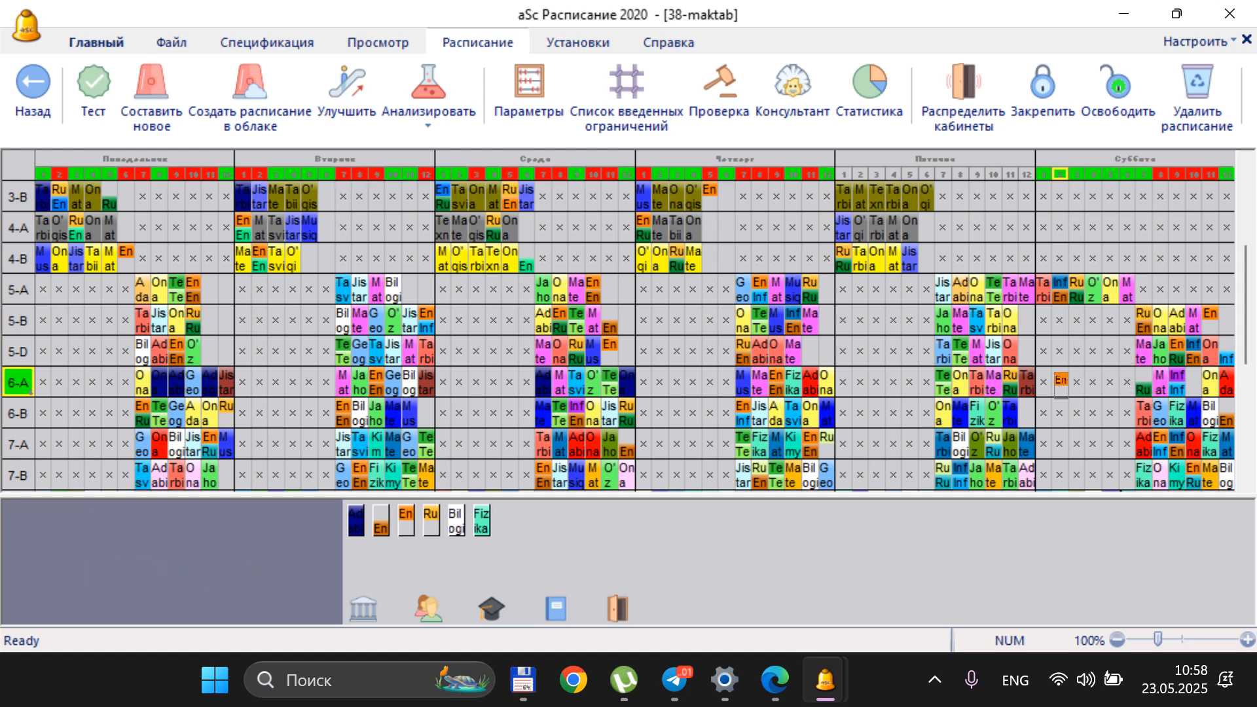
pyautogui.click(1061, 383)
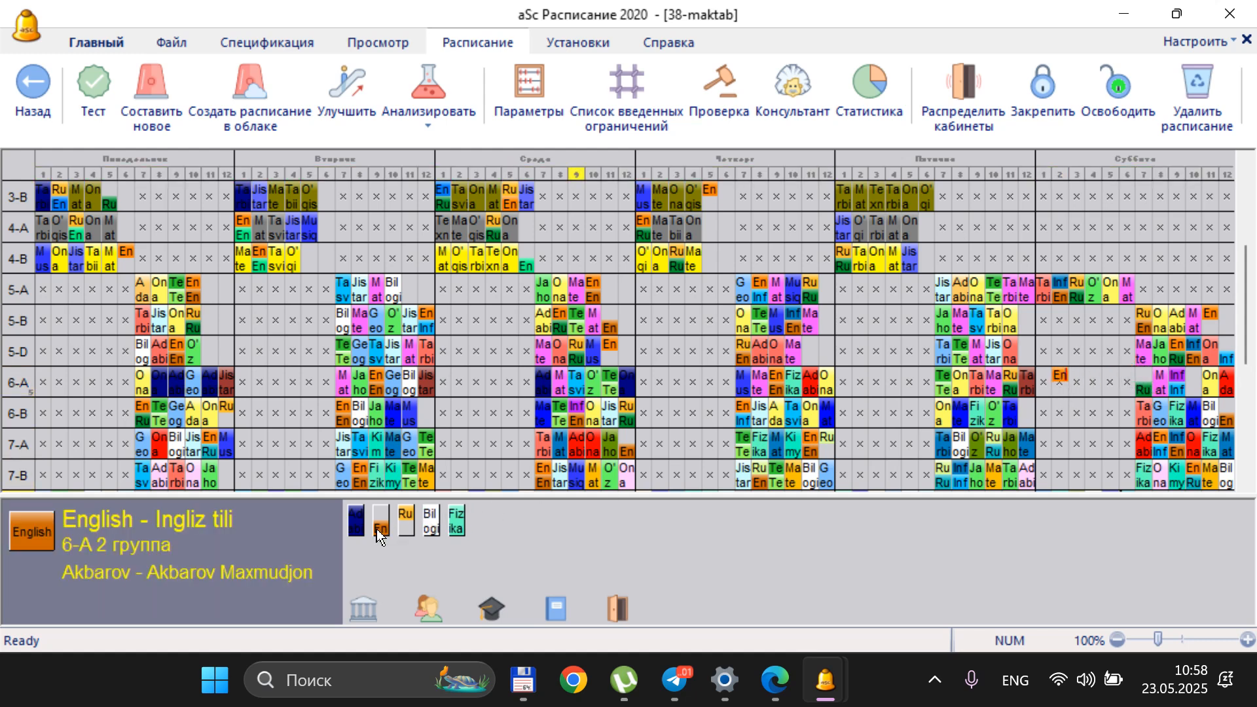
# Try to place class 6-A's group 2 English card in Saturday period 2, displacing class 5-A's group 2 English card, and restore both
pyautogui.click(1061, 382)
pyautogui.click(1059, 382)
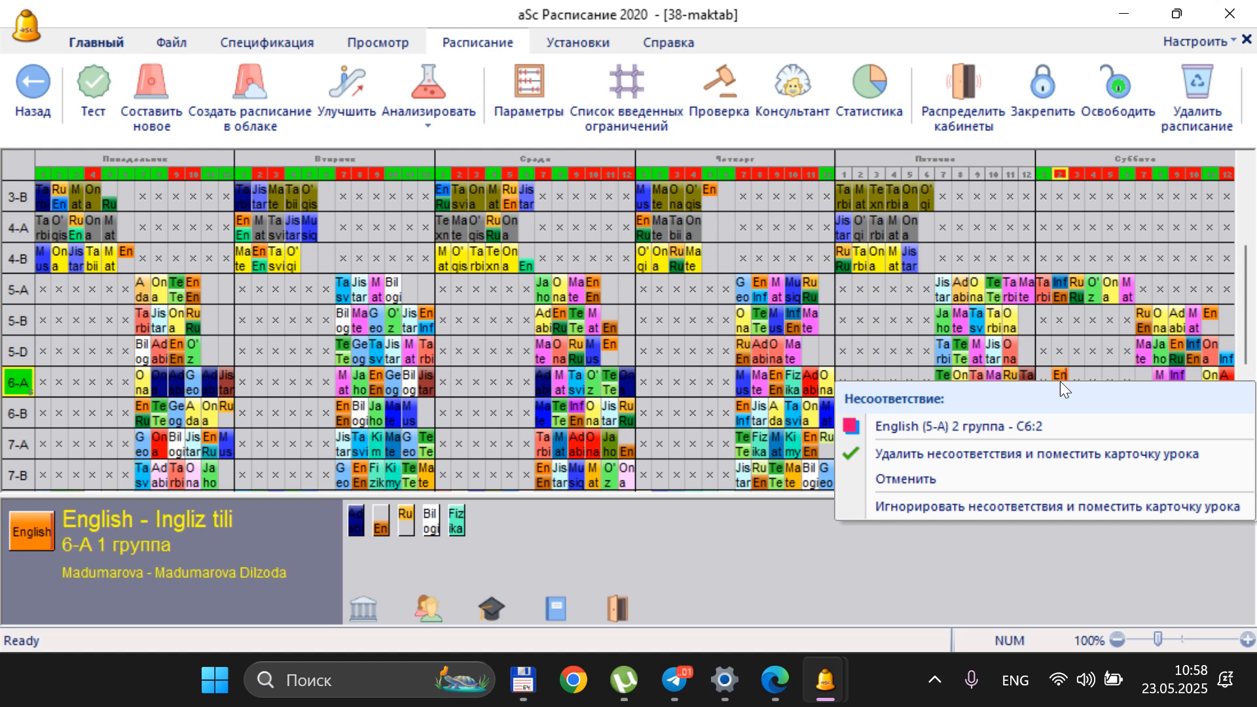
pyautogui.click(1030, 422)
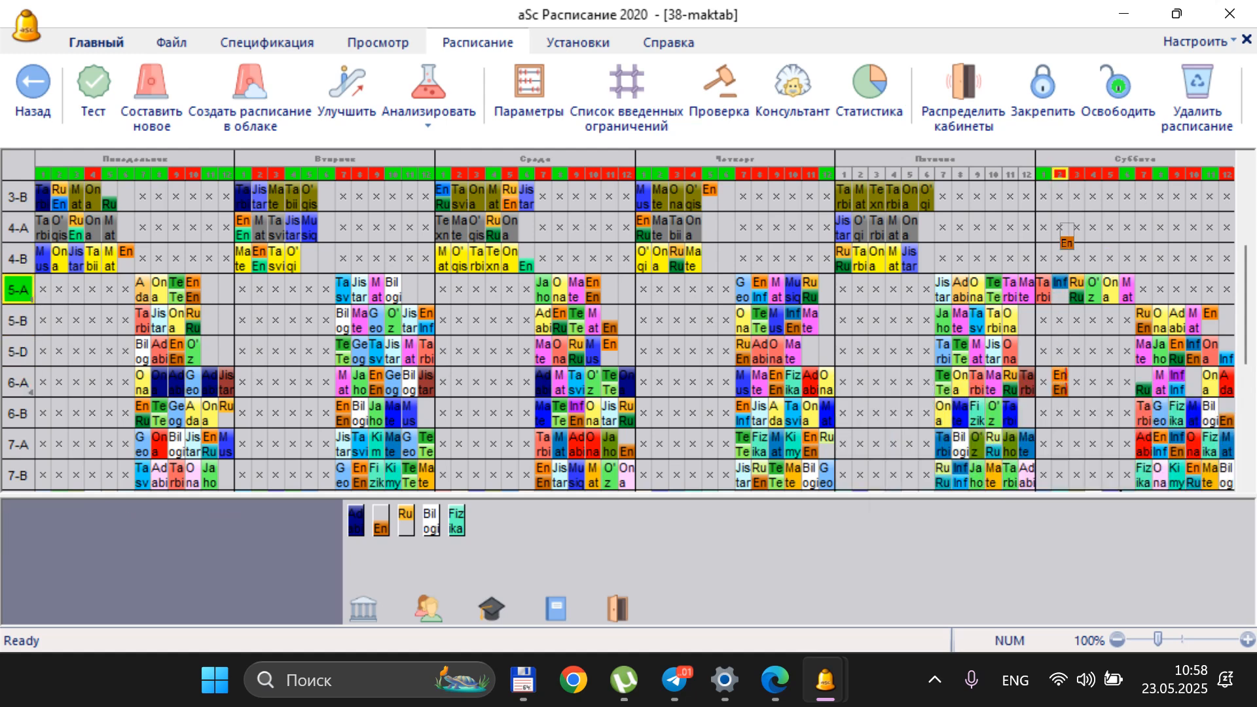
pyautogui.click(1059, 292)
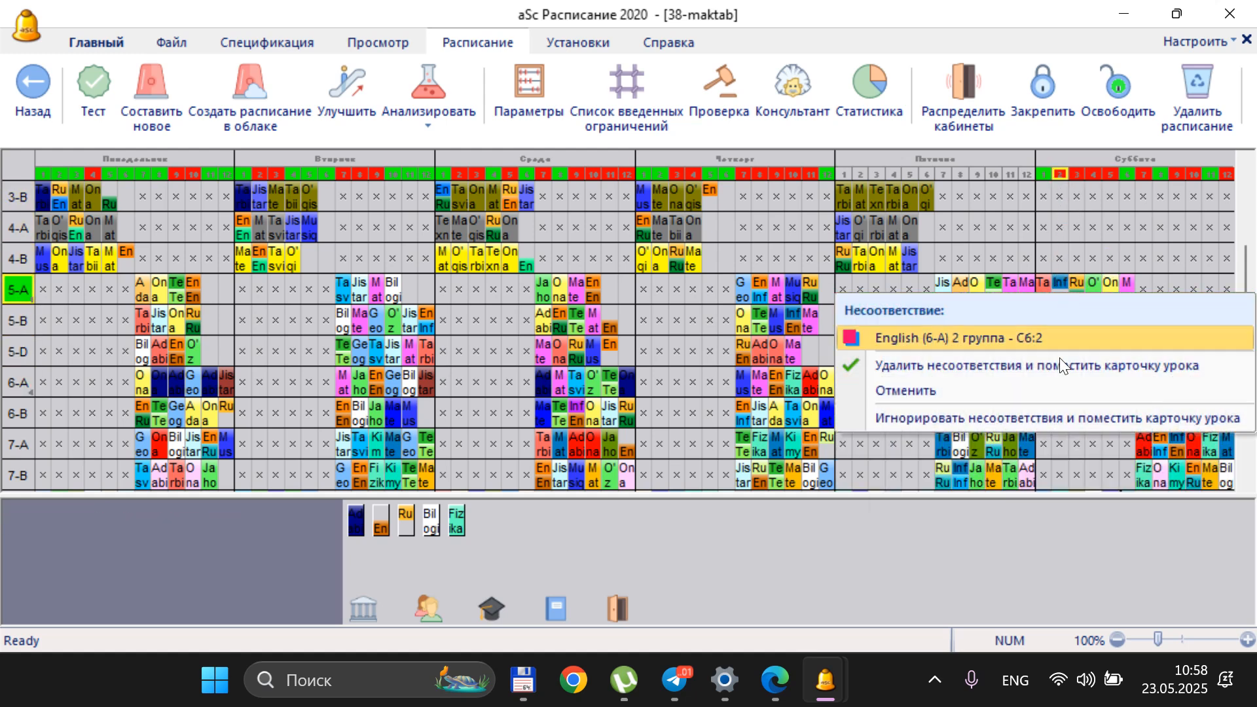
pyautogui.click(1007, 341)
pyautogui.click(568, 524)
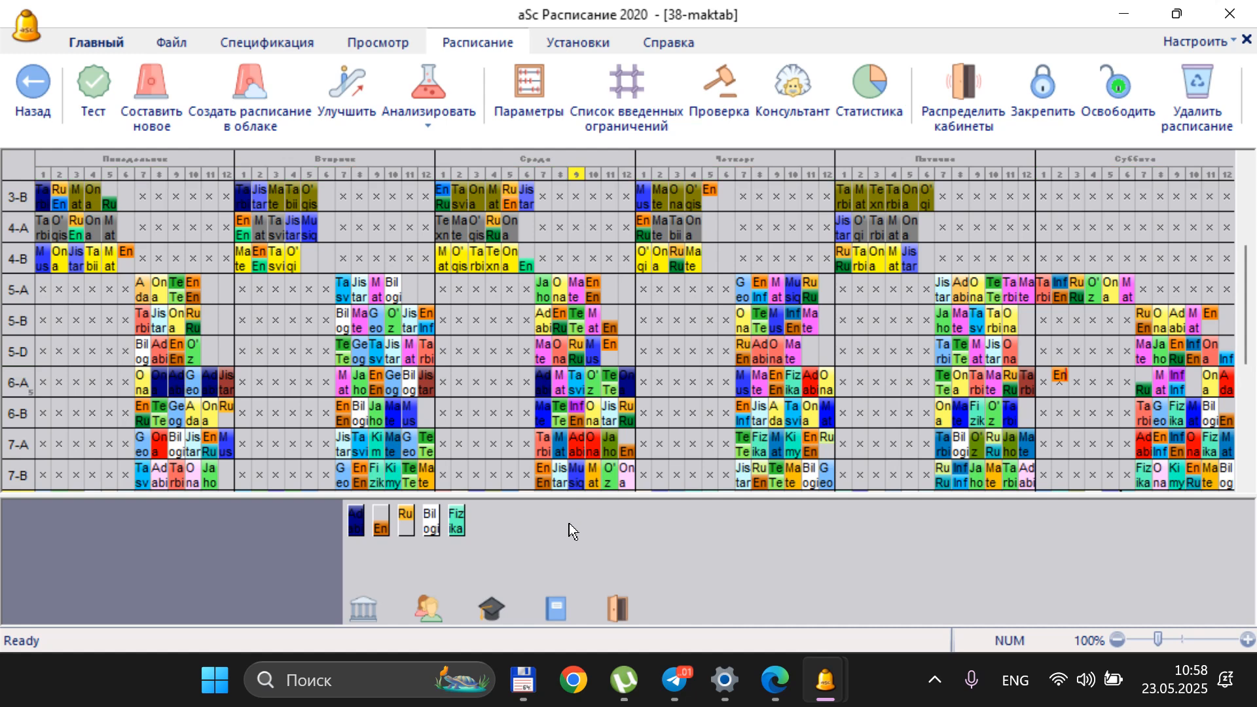
# Place class 6-A's unplaced group 2 English card in Saturday period 1 and move its group 1 English card there from period 2
pyautogui.click(385, 529)
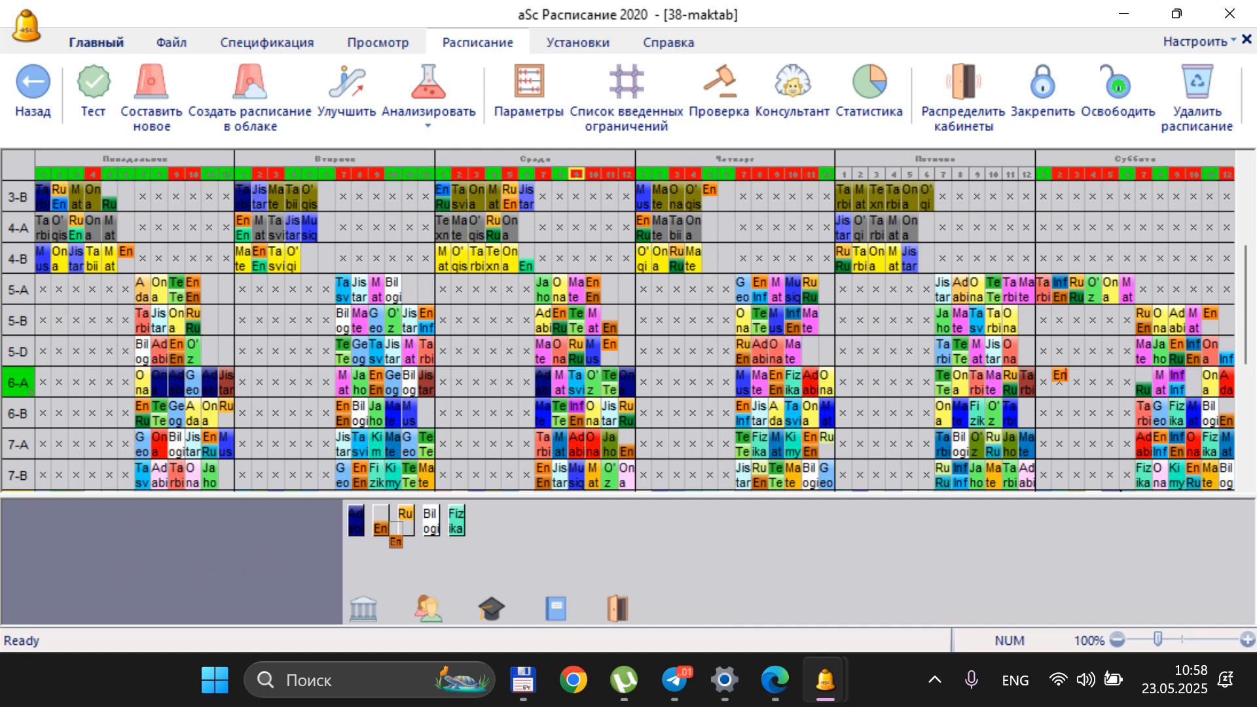
pyautogui.click(1044, 384)
pyautogui.click(1060, 379)
pyautogui.click(1042, 384)
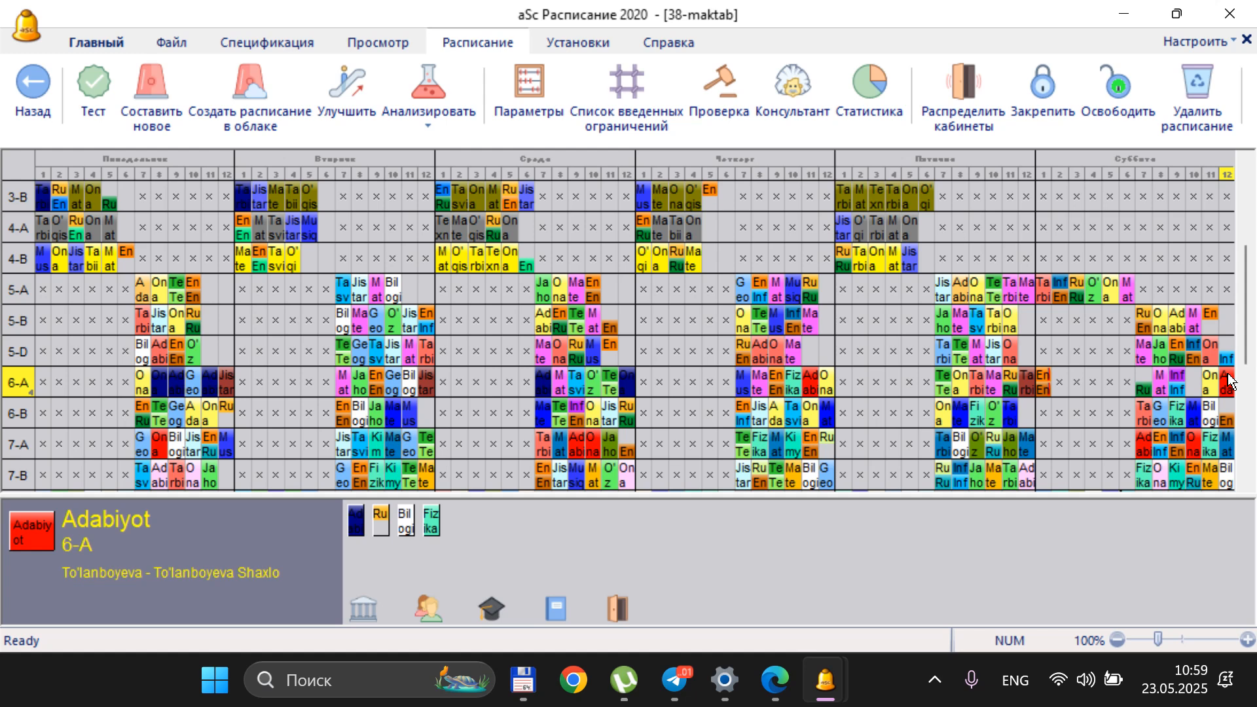
# Place class 6-A's unplaced Rus tili card in Saturday period 7, sending class 5-B's conflicting group 1 Rus tili card to the unplaced cards
pyautogui.click(381, 519)
pyautogui.click(1140, 382)
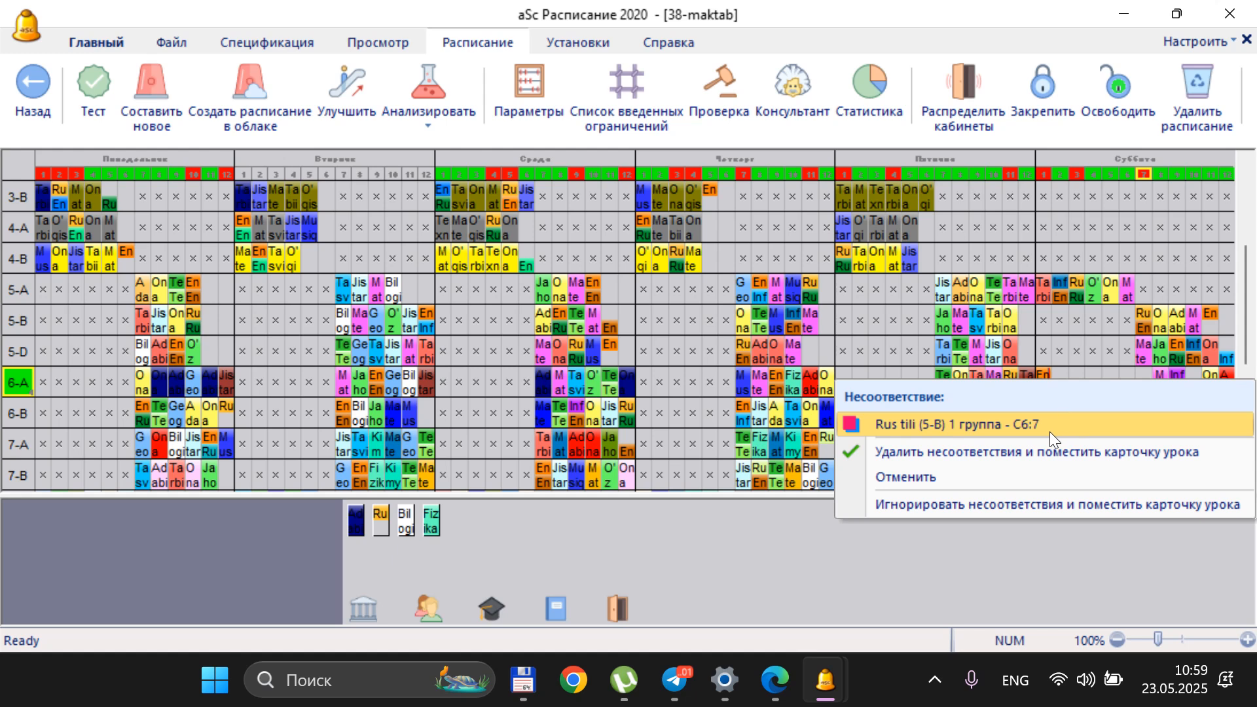
pyautogui.click(1050, 425)
pyautogui.click(469, 533)
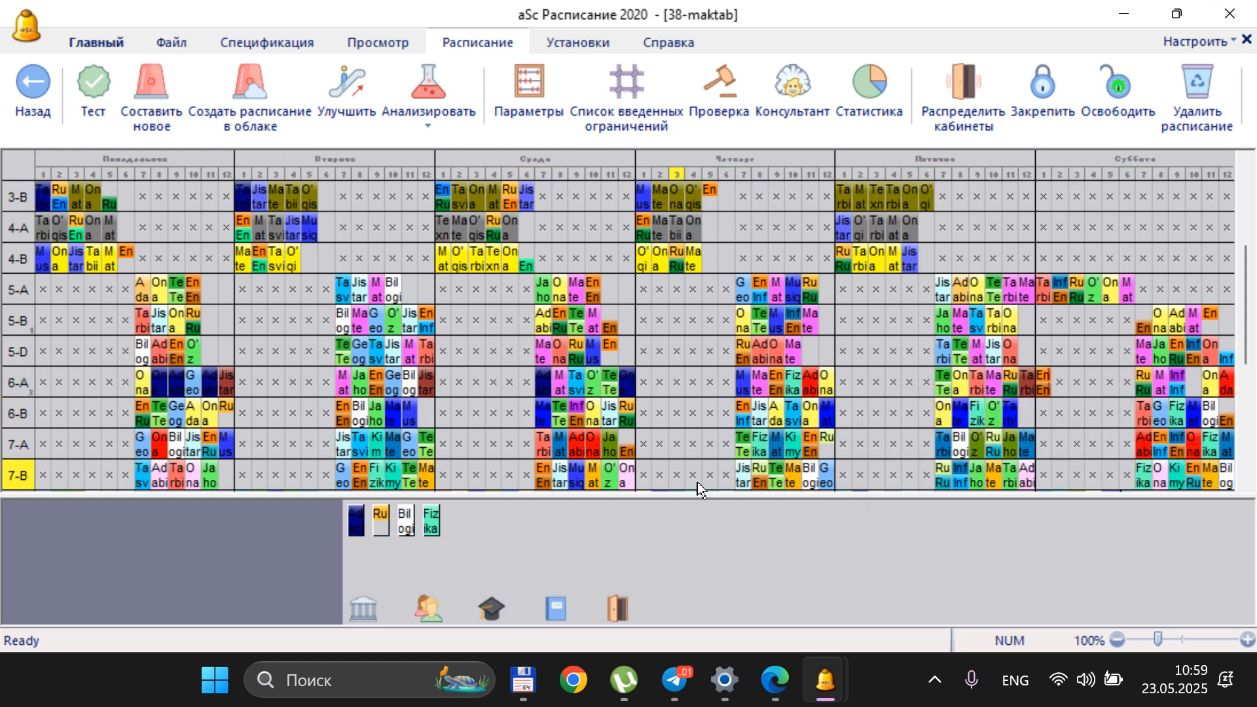
pyautogui.click(1043, 380)
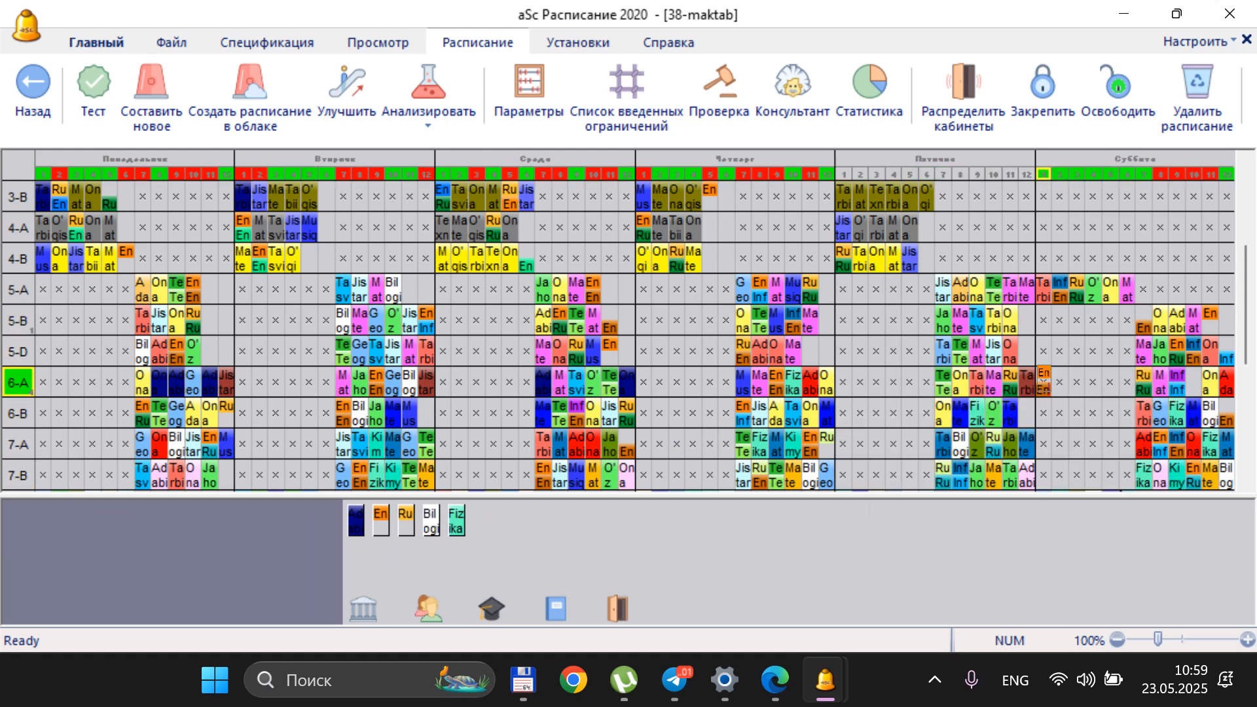
pyautogui.click(1044, 380)
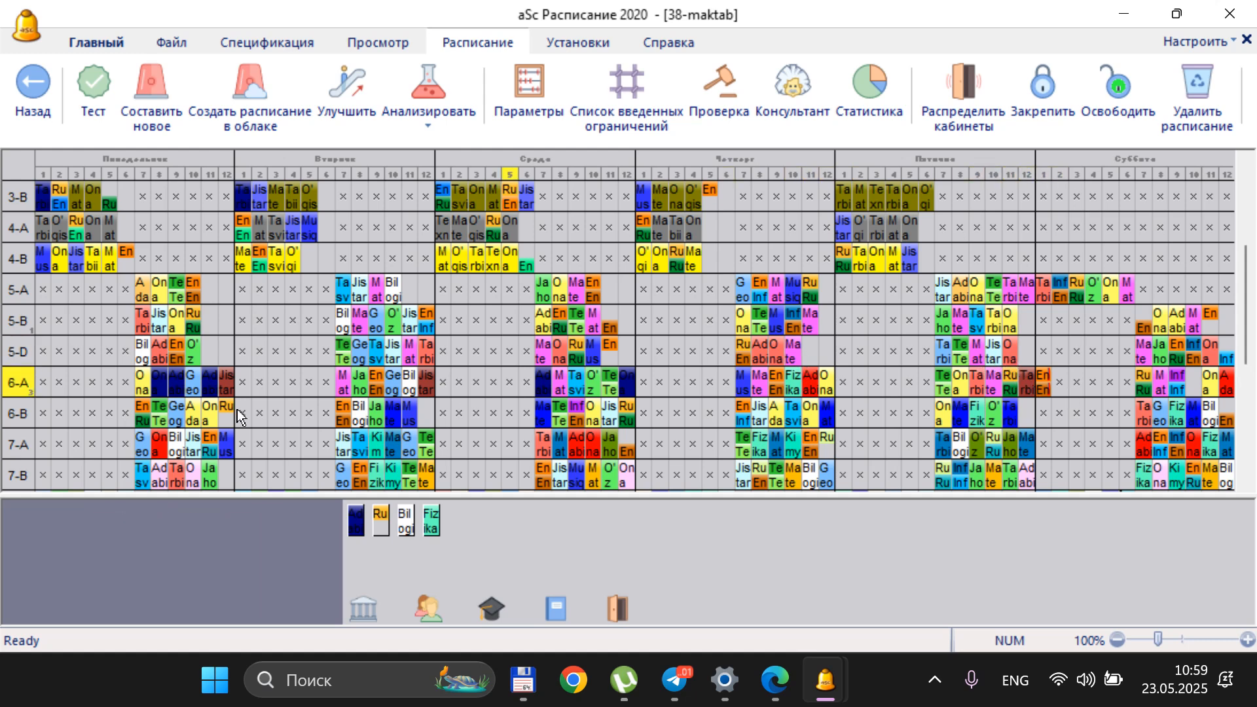
# Remove class 6-A's dark blue lesson cards from Monday periods 8, 9 and 11 to the unplaced cards
pyautogui.click(163, 393)
pyautogui.click(521, 554)
pyautogui.click(176, 383)
pyautogui.click(484, 516)
pyautogui.click(211, 386)
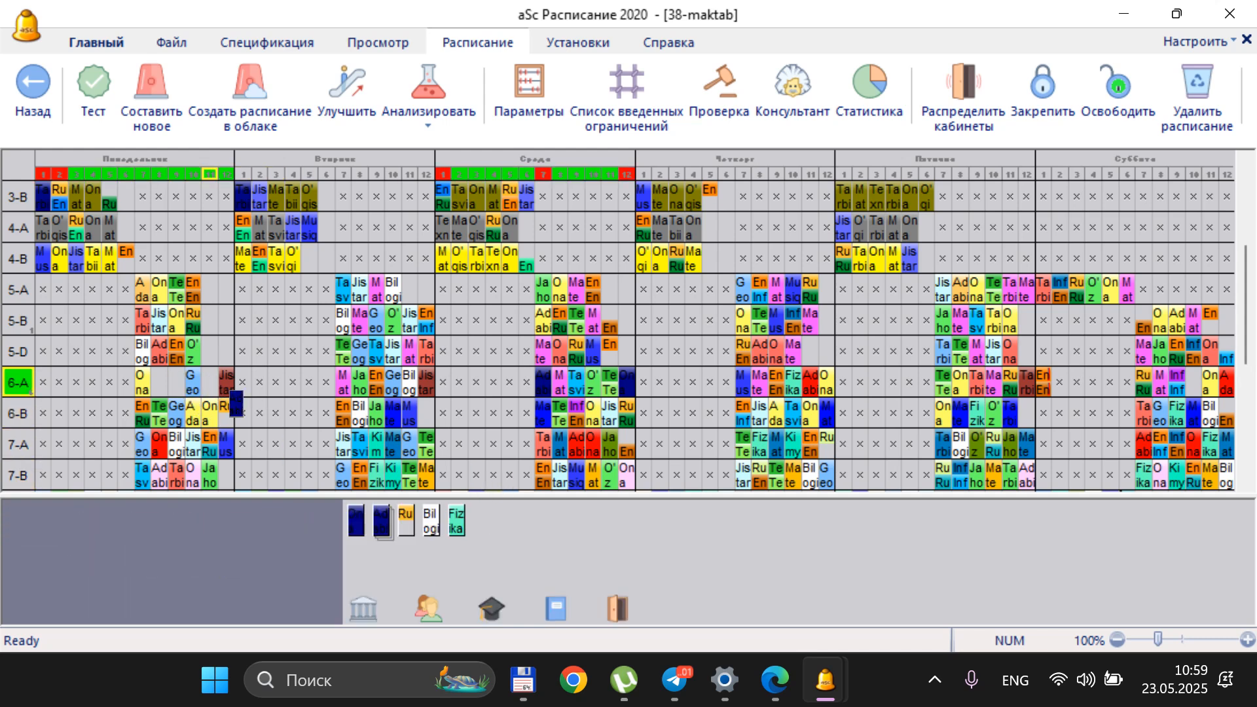
pyautogui.click(498, 516)
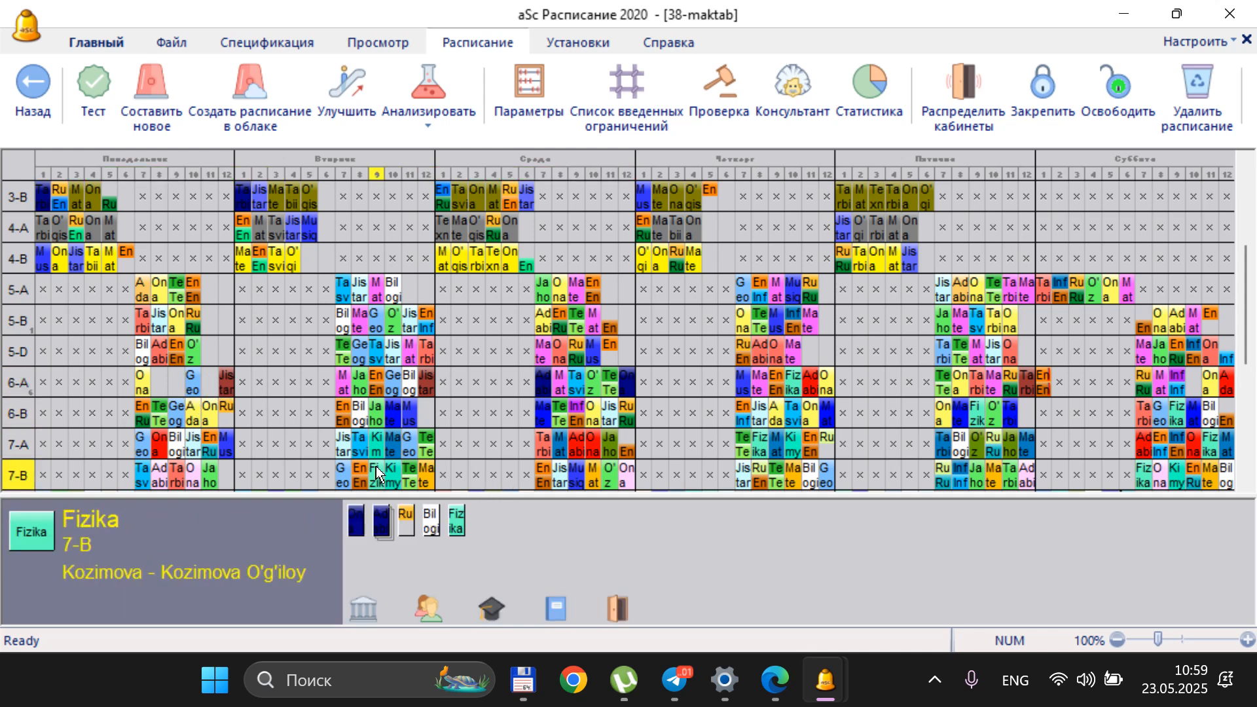
# Move class 6-A's Geografiya card from Monday period 10 to 8 and its Jis tar card from period 12 to 9
pyautogui.click(192, 383)
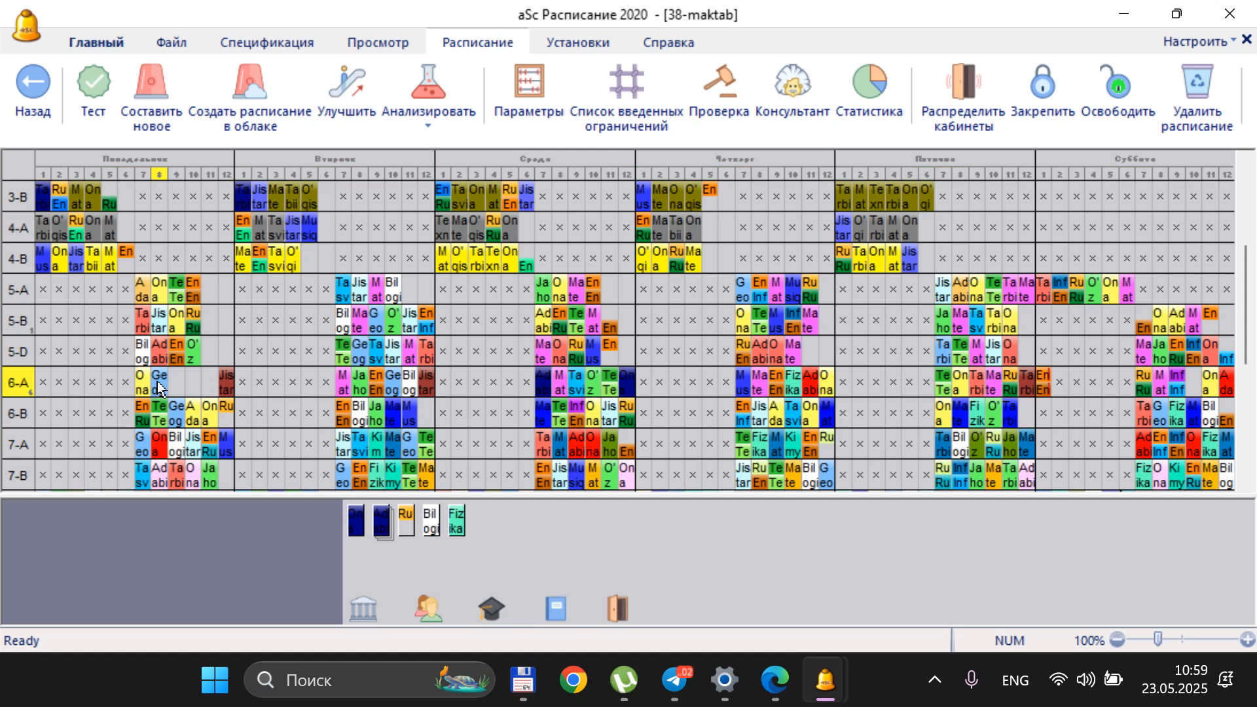
pyautogui.click(160, 383)
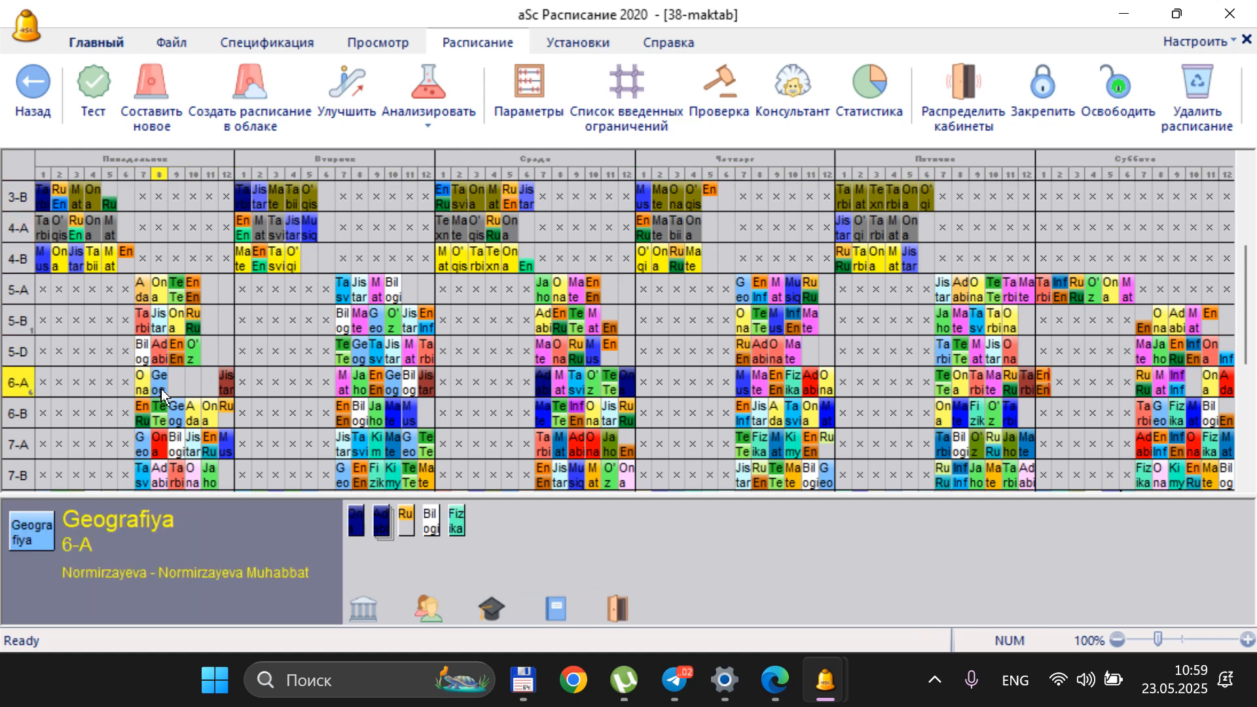
pyautogui.click(160, 383)
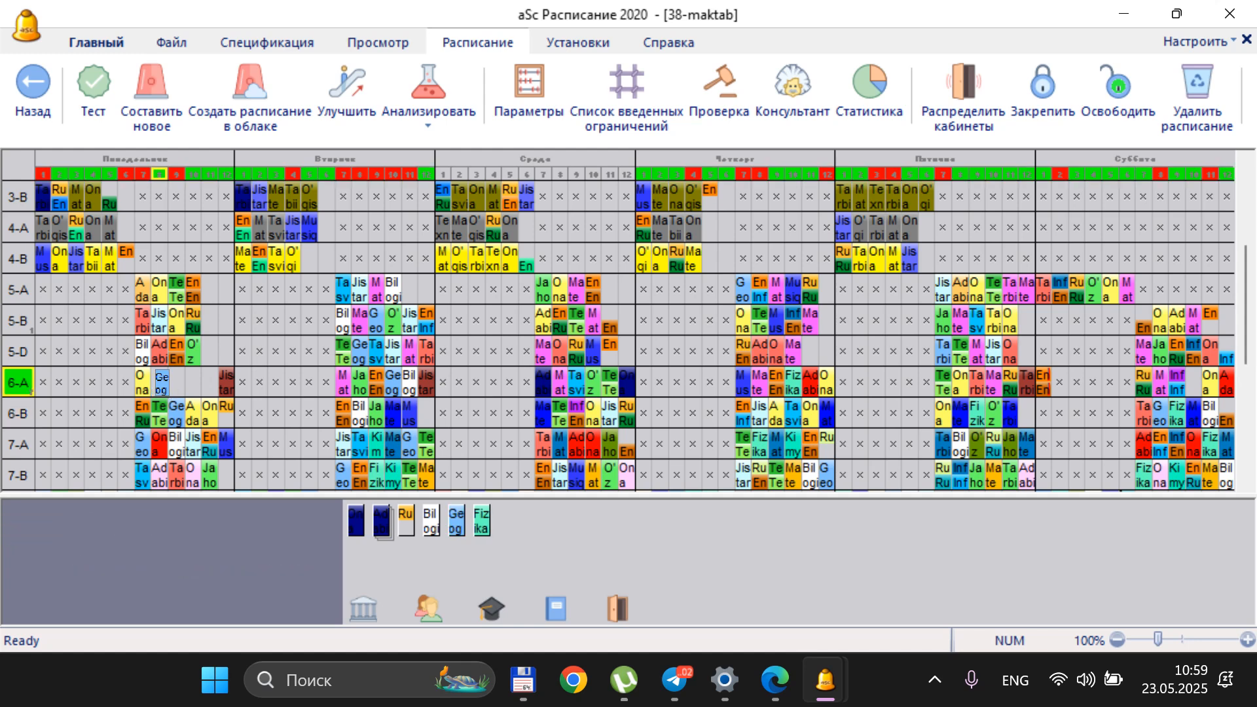
pyautogui.click(162, 383)
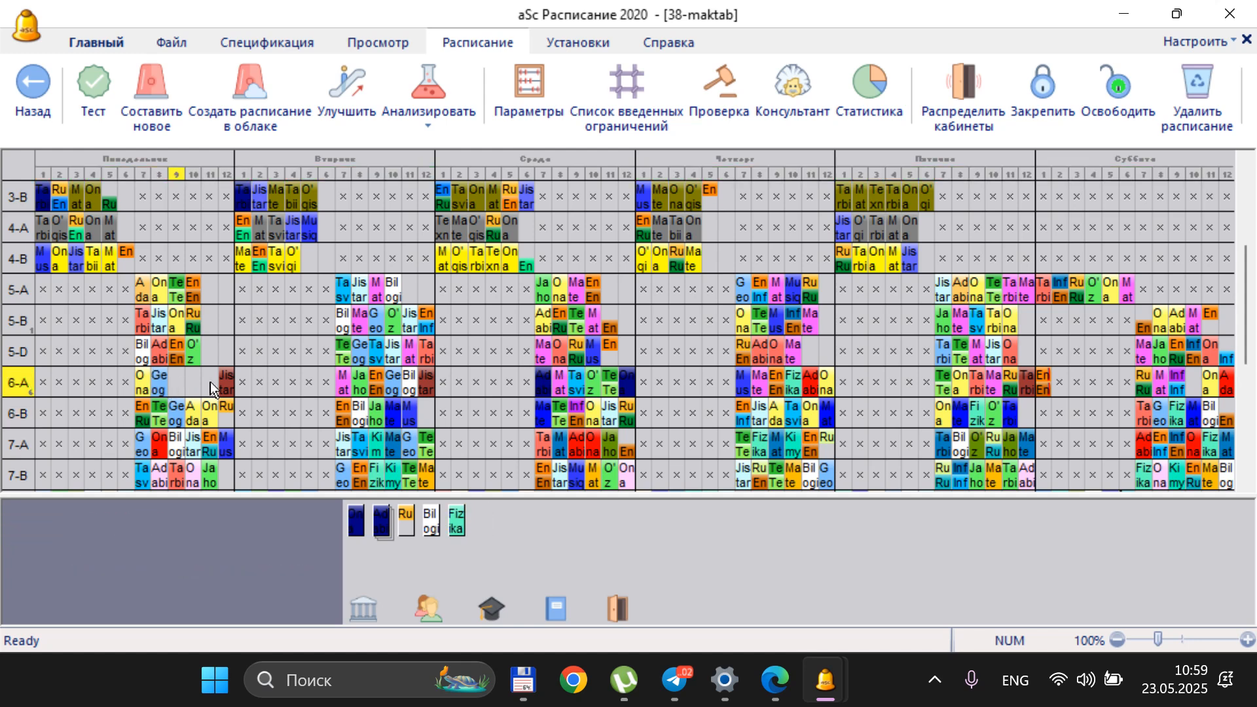
pyautogui.click(228, 379)
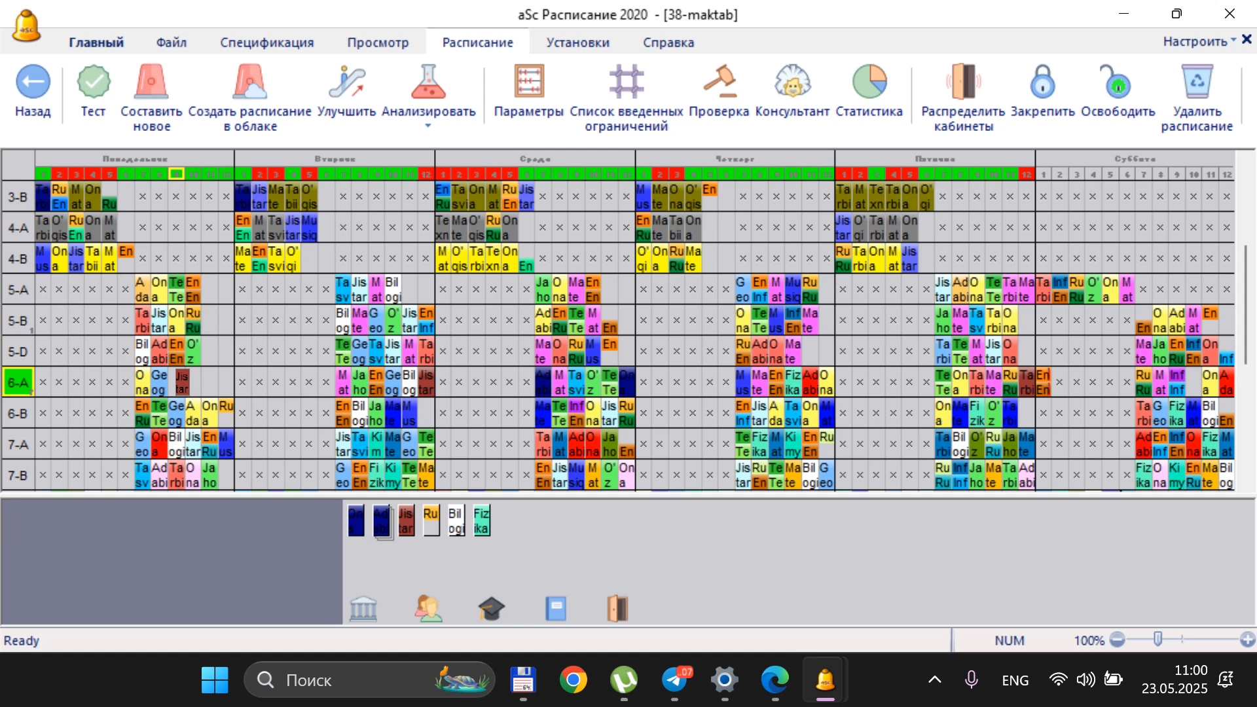
pyautogui.click(179, 381)
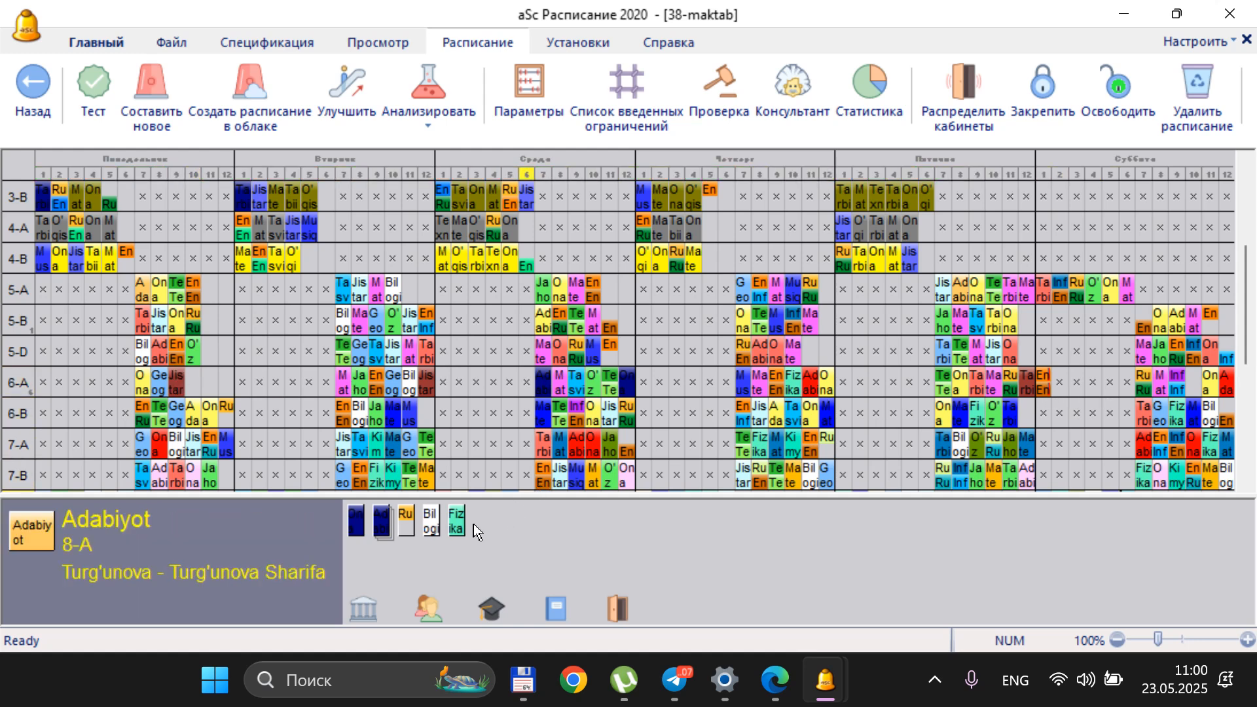
# Place class 6-A's unplaced Fizika card in Monday period 10 and its Biologiya card in period 11, displacing class 7-D's Biologiya card
pyautogui.click(456, 521)
pyautogui.click(195, 381)
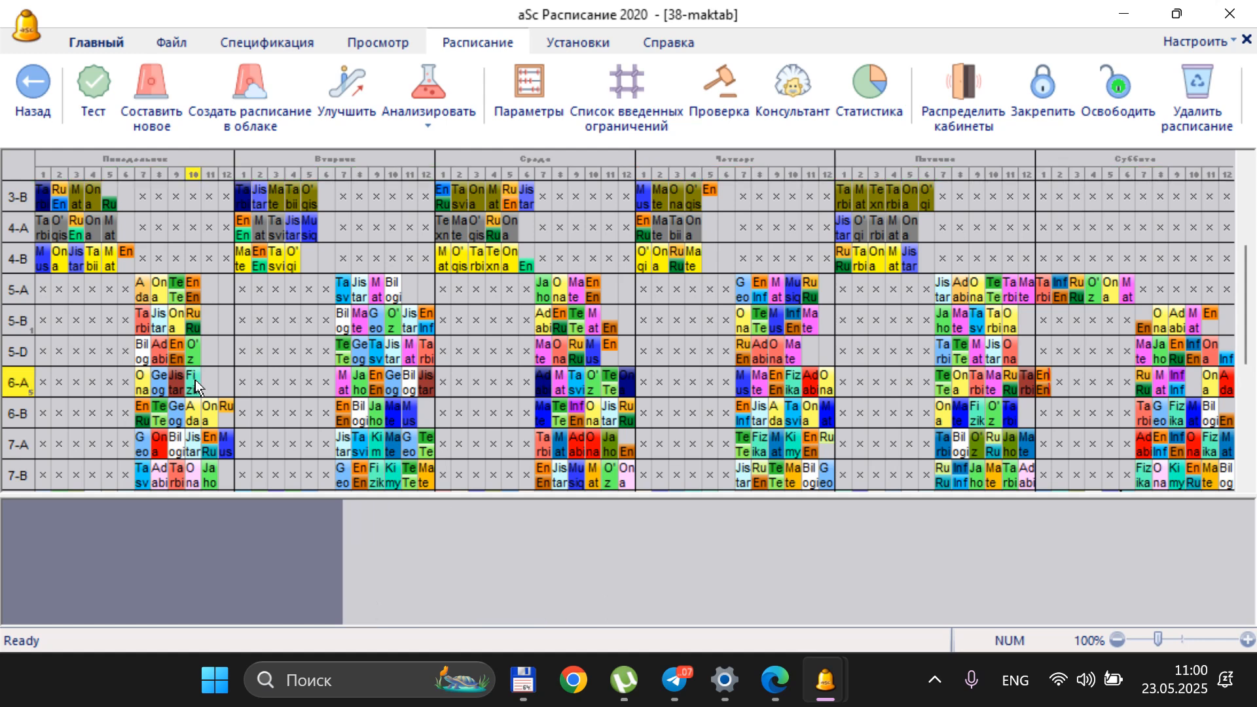
pyautogui.click(427, 521)
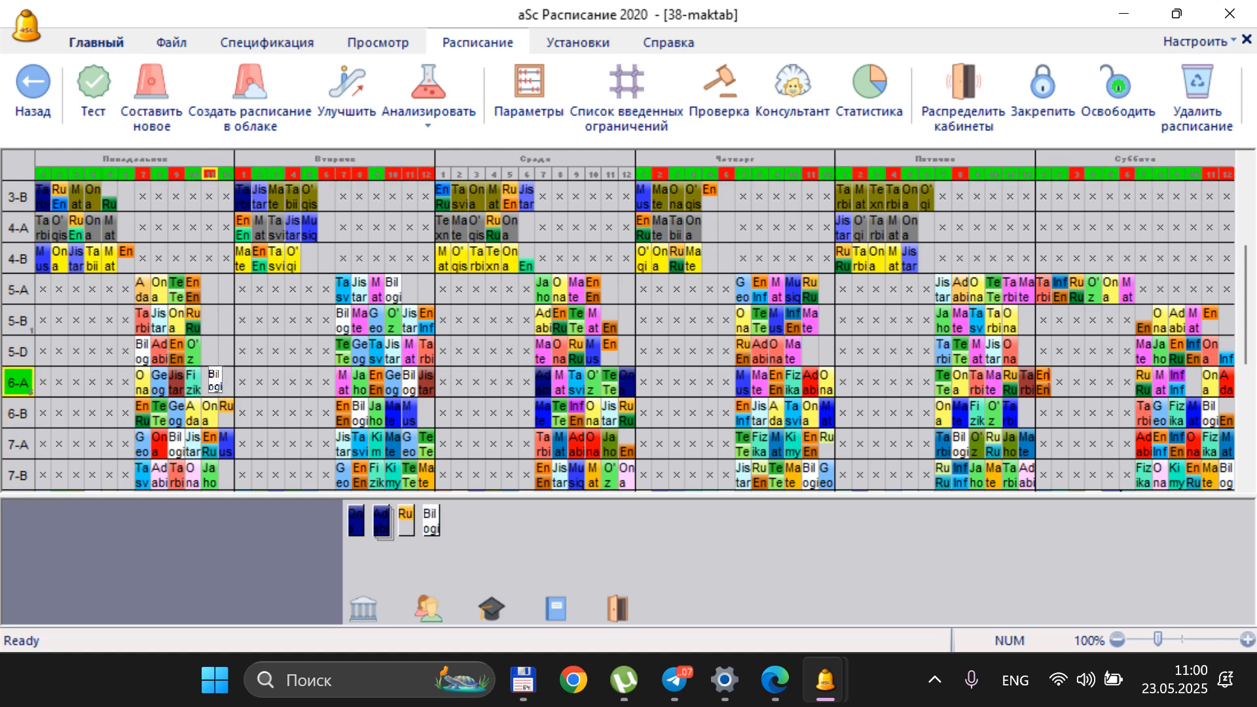
pyautogui.click(214, 380)
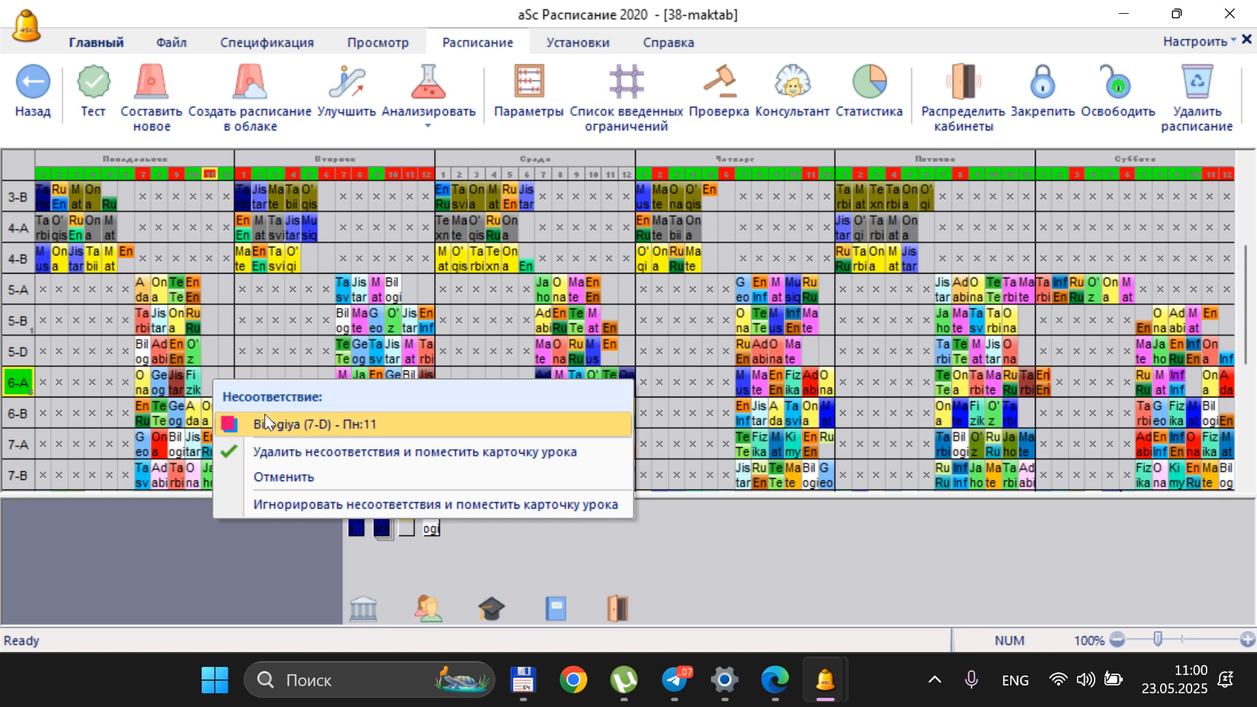
pyautogui.click(391, 424)
# Return class 7-D's unplaced Biologiya card to Monday period 11 and place class 6-A's displaced Biologiya card in Monday period 12
pyautogui.moveTo(433, 508); pyautogui.dragTo(169, 292)
pyautogui.scroll(4, 184, 236)
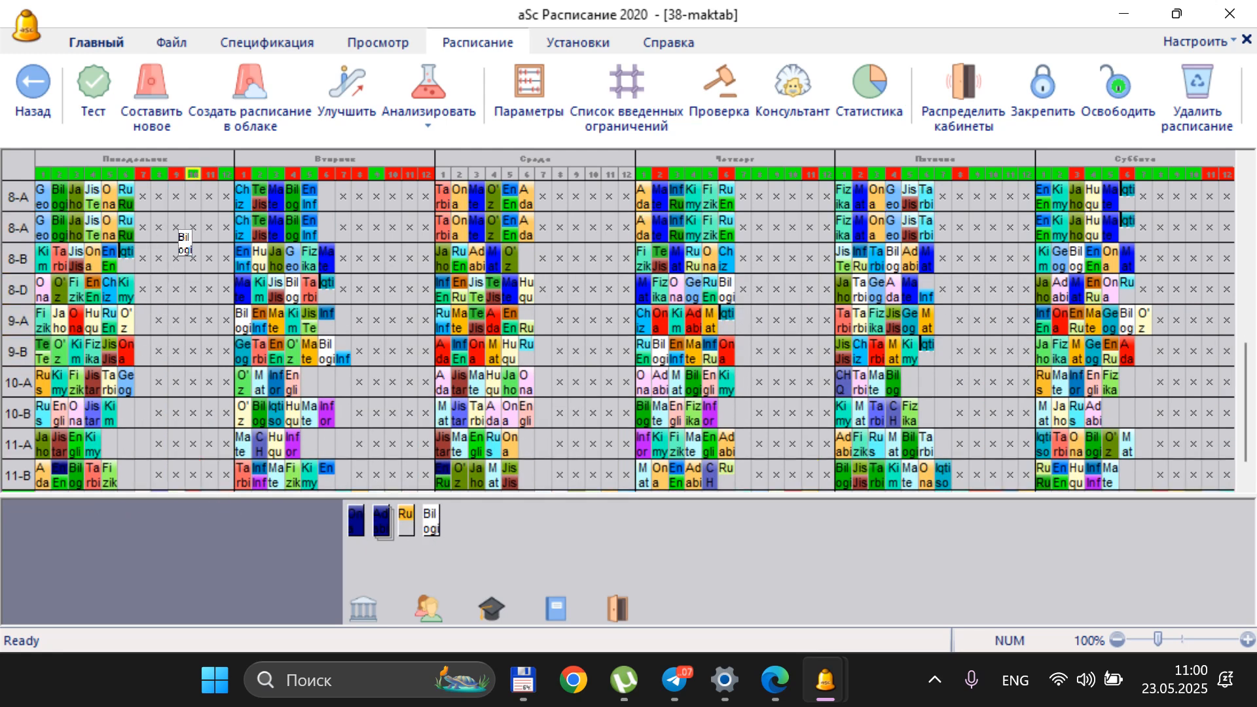
pyautogui.scroll(2, 135, 268)
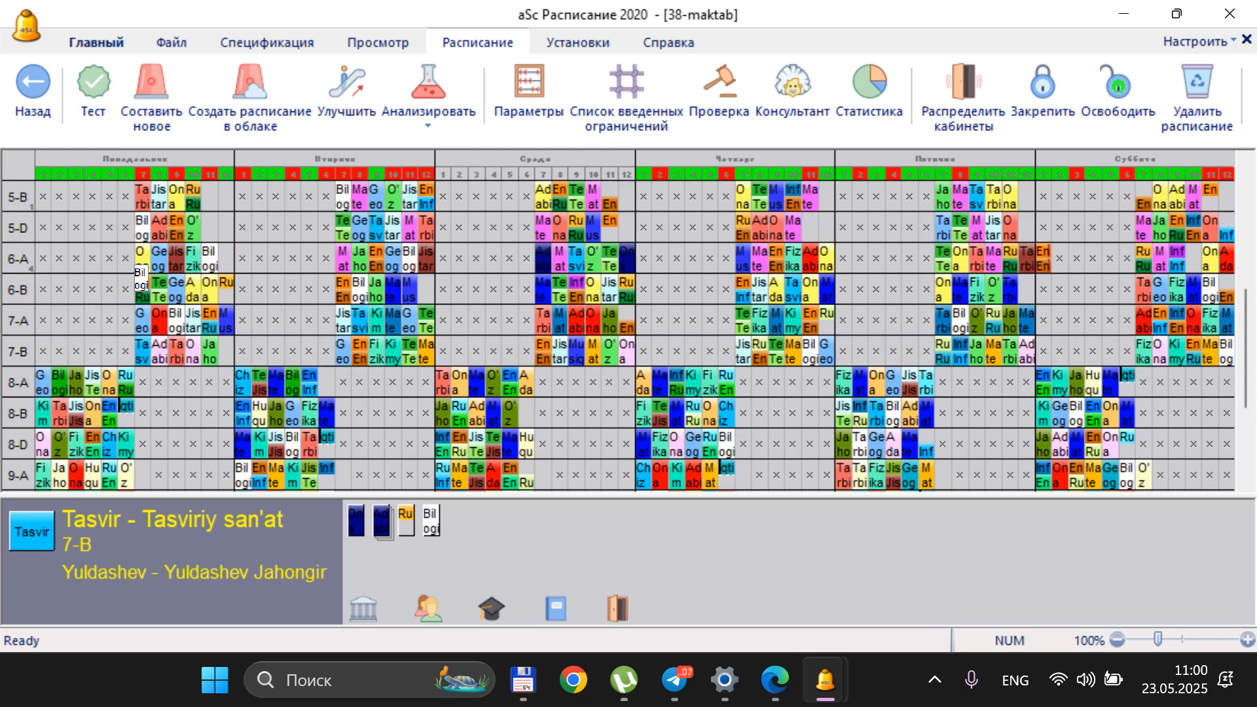
pyautogui.scroll(-6, 127, 370)
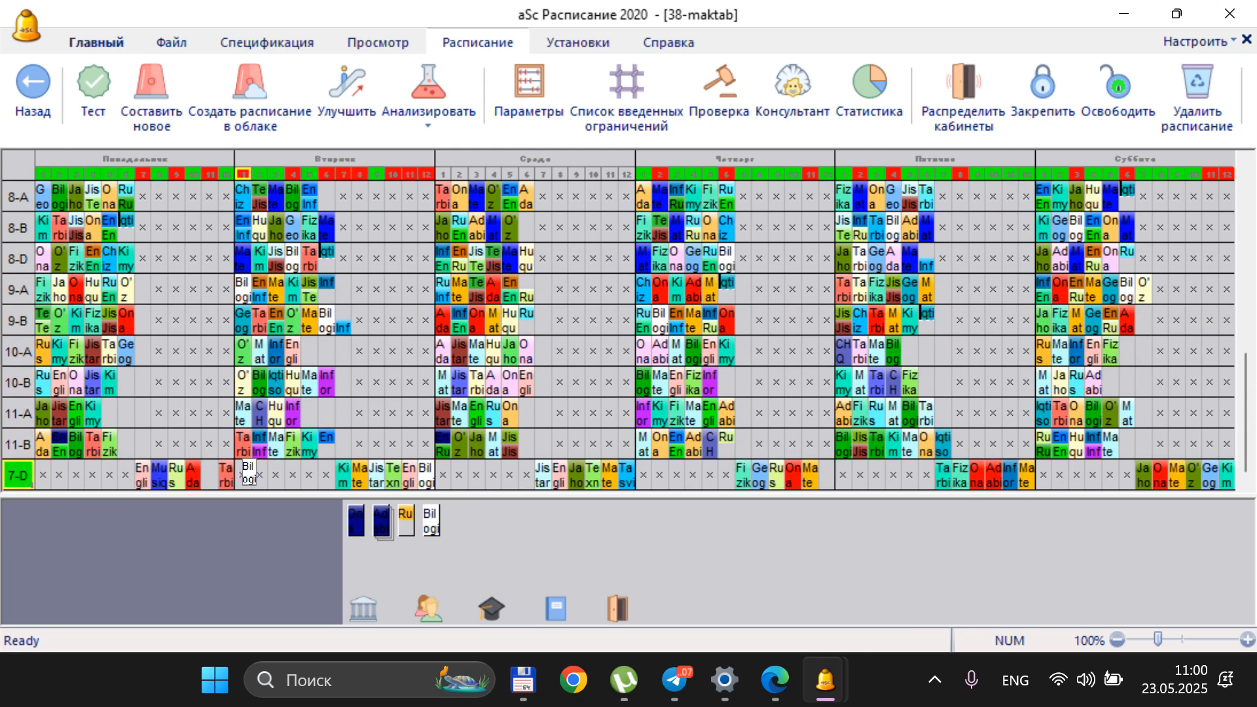
pyautogui.click(207, 477)
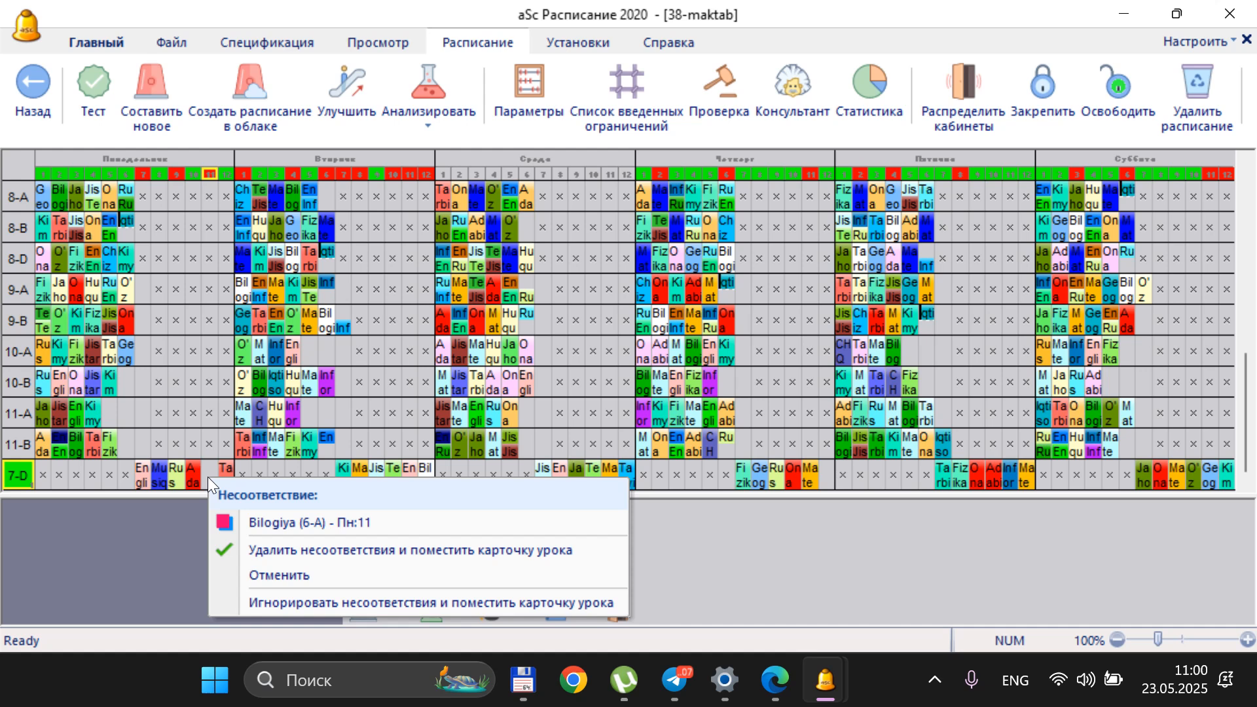
pyautogui.click(261, 512)
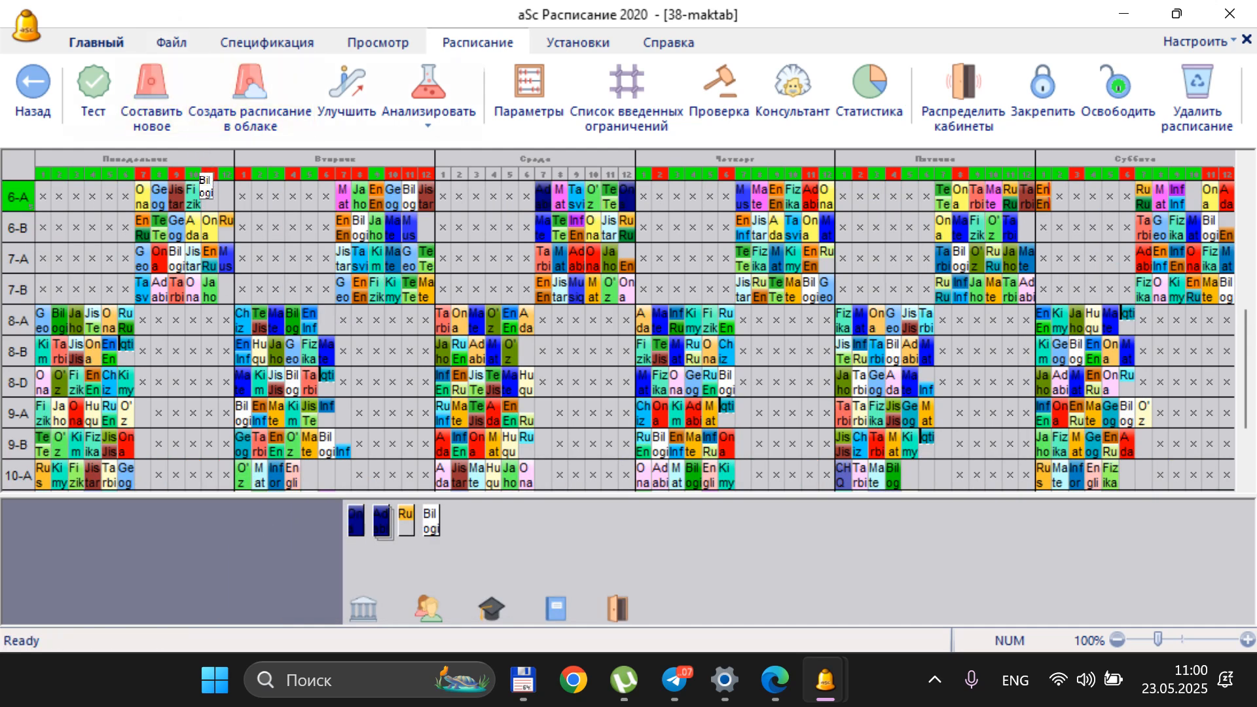
pyautogui.click(226, 199)
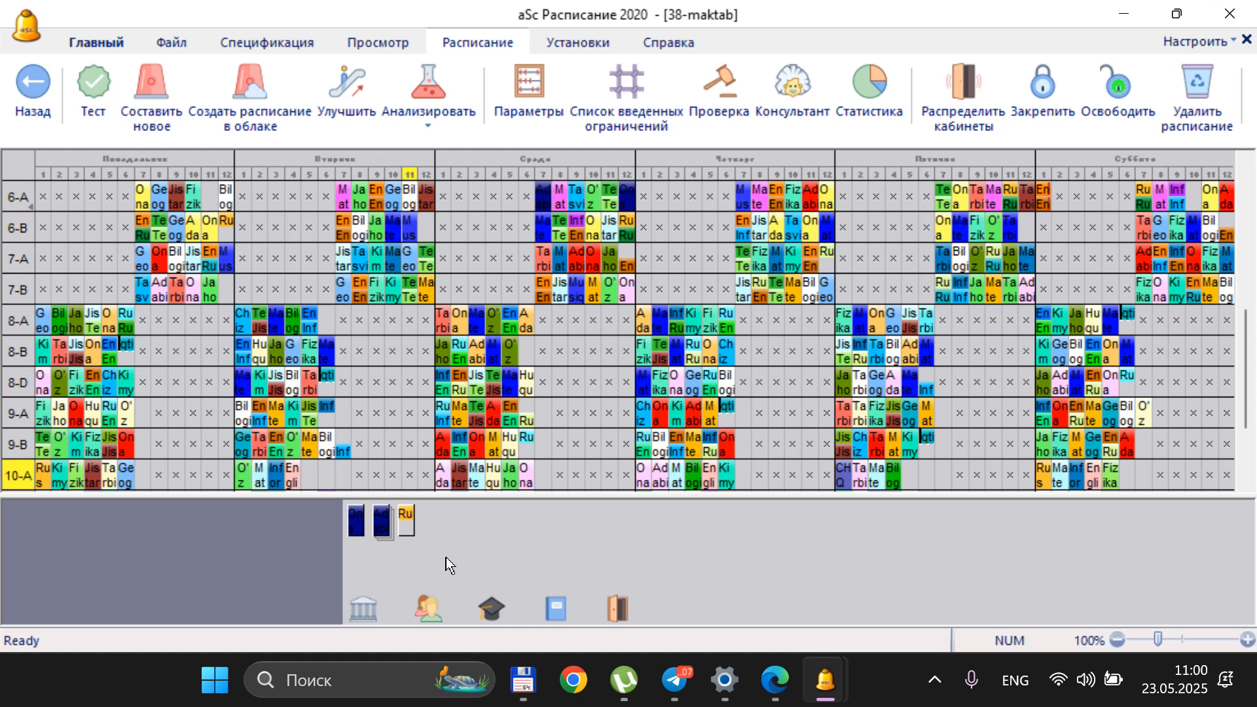
# Place class 5-B's unplaced group 1 Rus tili card in Friday period 12 and move its group 1 English card from Saturday period 11 to 7
pyautogui.click(407, 516)
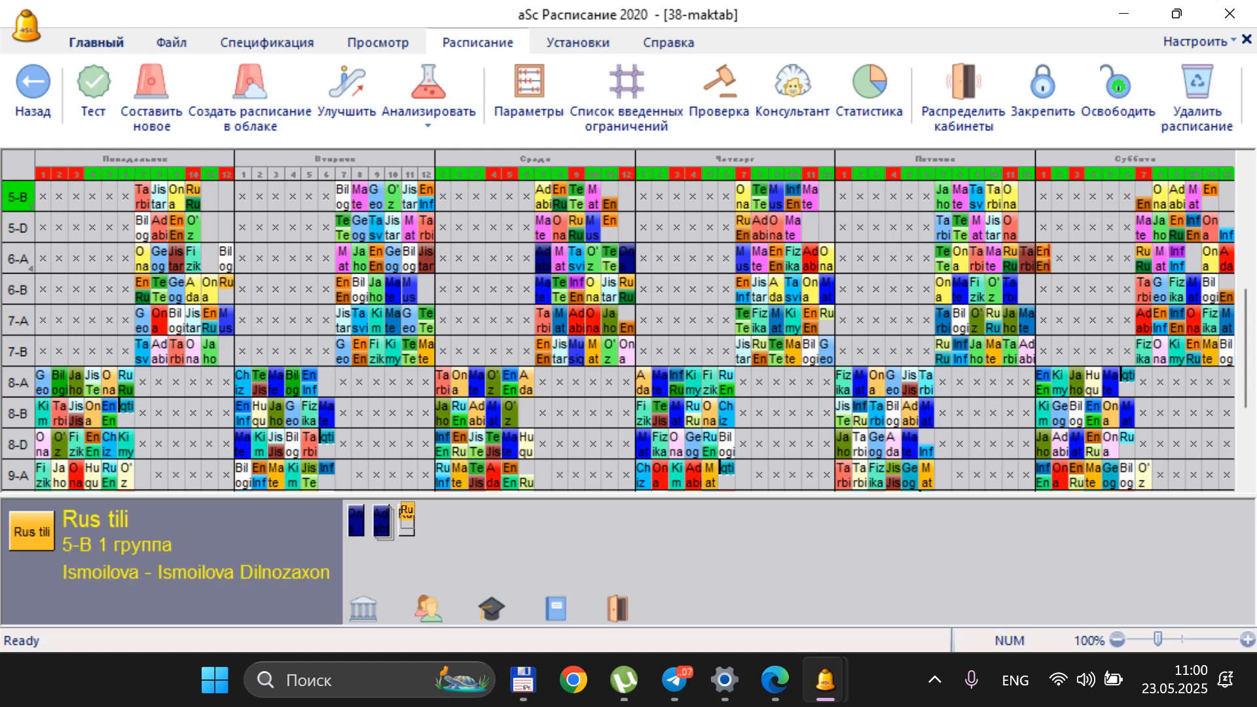
pyautogui.moveTo(407, 521); pyautogui.dragTo(1027, 258)
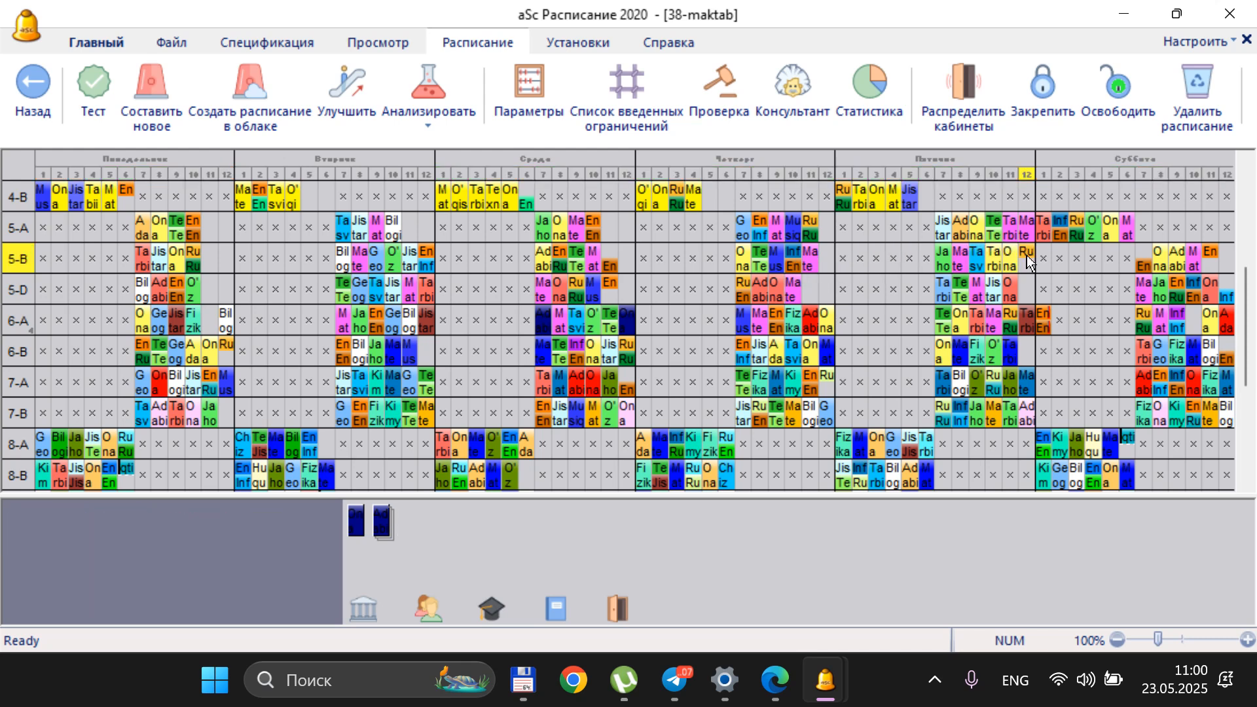
pyautogui.moveTo(1208, 249); pyautogui.dragTo(1142, 259)
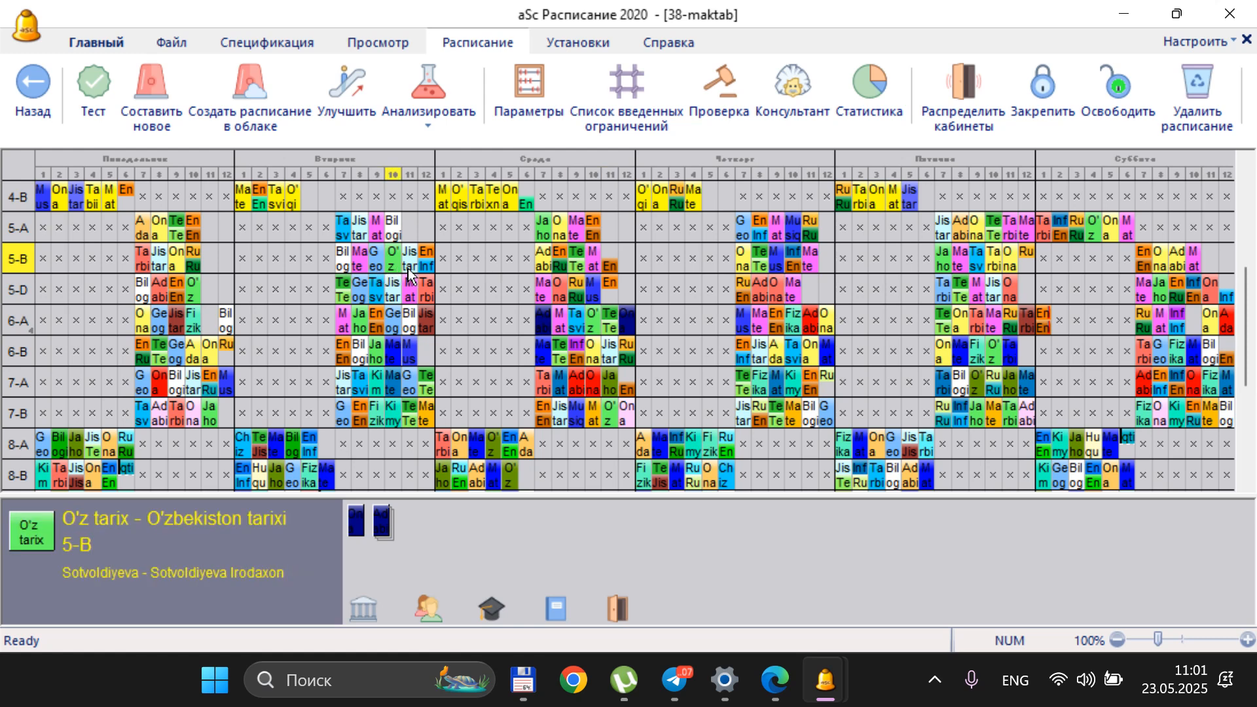
# Move class 5-B's group 2 English card to Tuesday period 12 and its group 2 Rus tili card from Wednesday period 8 to Friday period 12
pyautogui.click(430, 271)
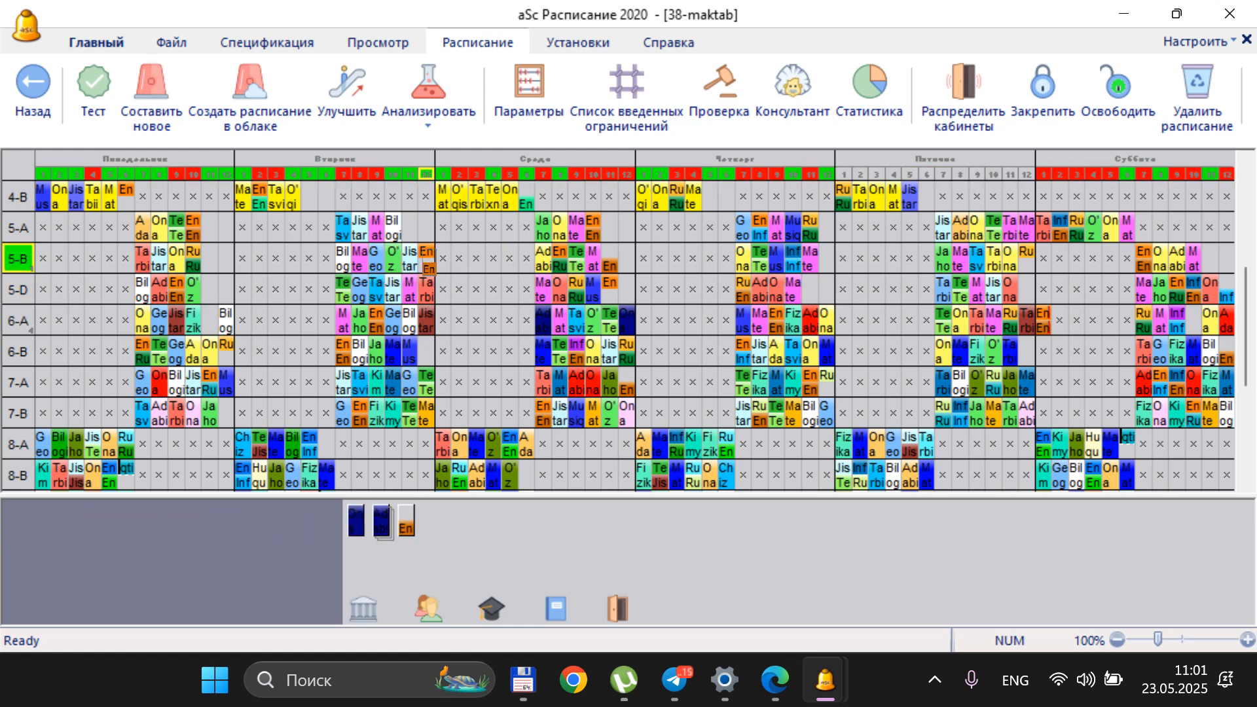
pyautogui.click(427, 261)
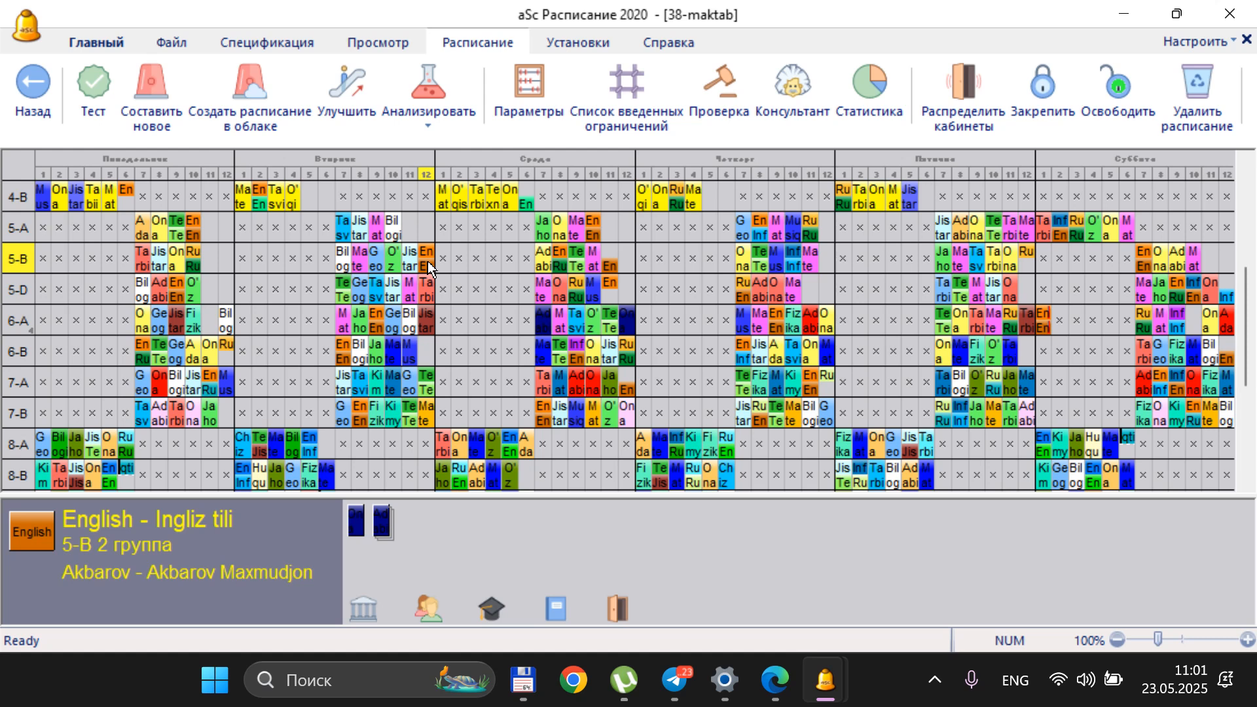
pyautogui.click(560, 267)
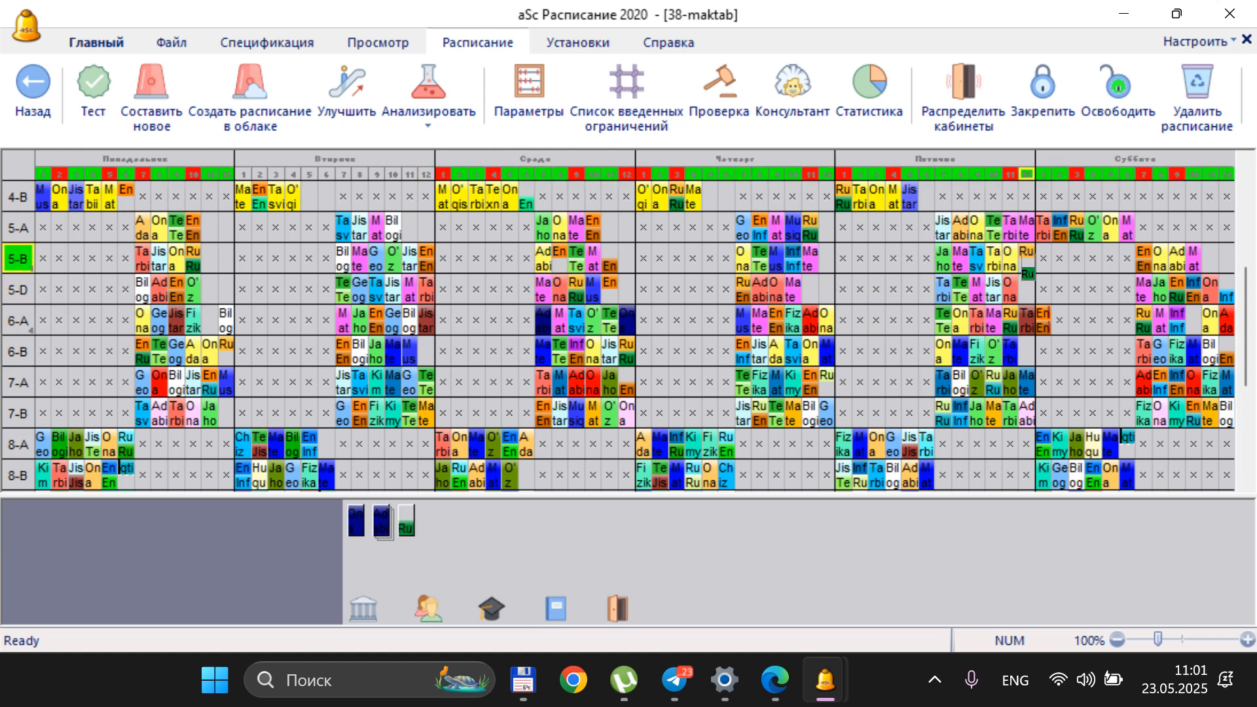
pyautogui.click(1026, 265)
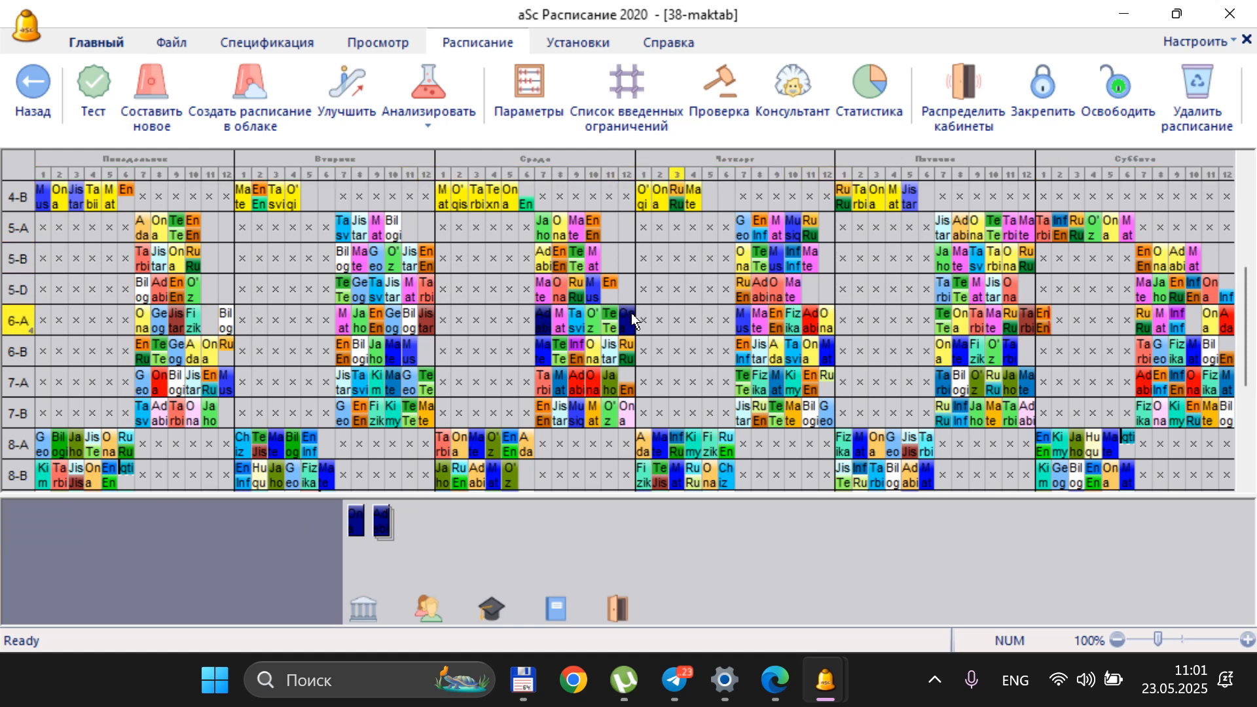
# Swap class 1-A's first two Tuesday lessons, putting Matem in period 1 and Tarbiya in period 2
pyautogui.scroll(4, 695, 239)
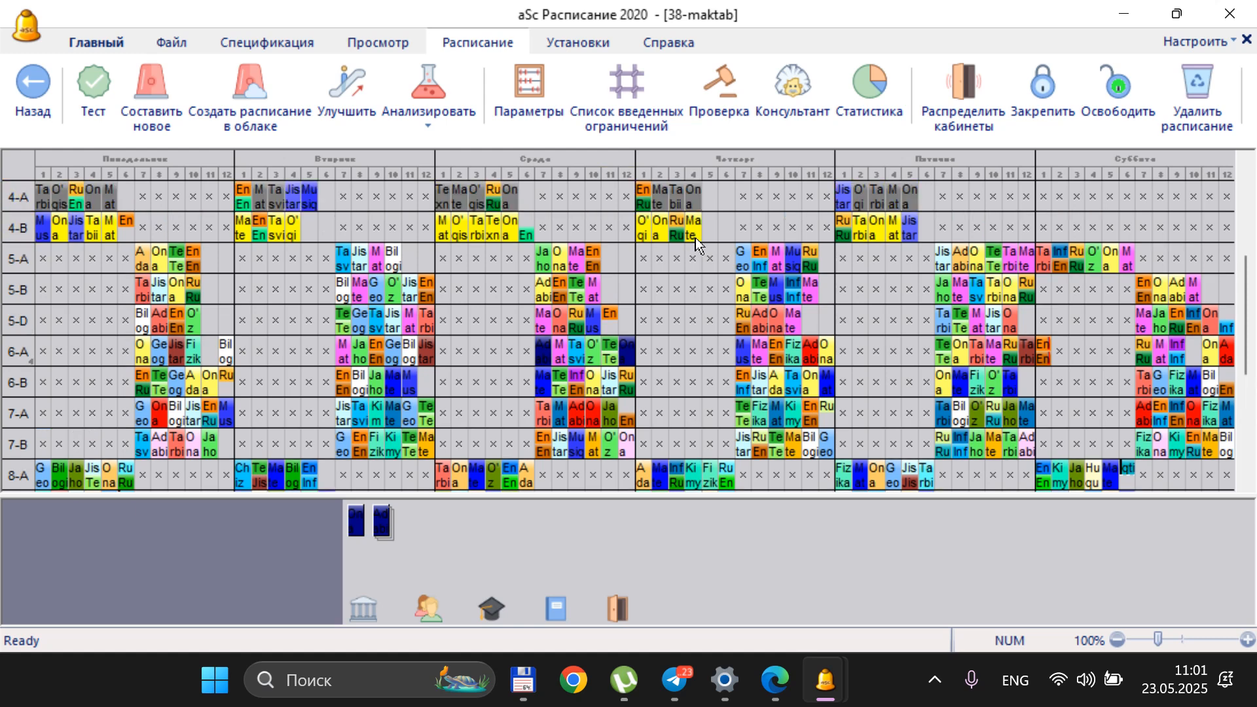
pyautogui.scroll(5, 696, 247)
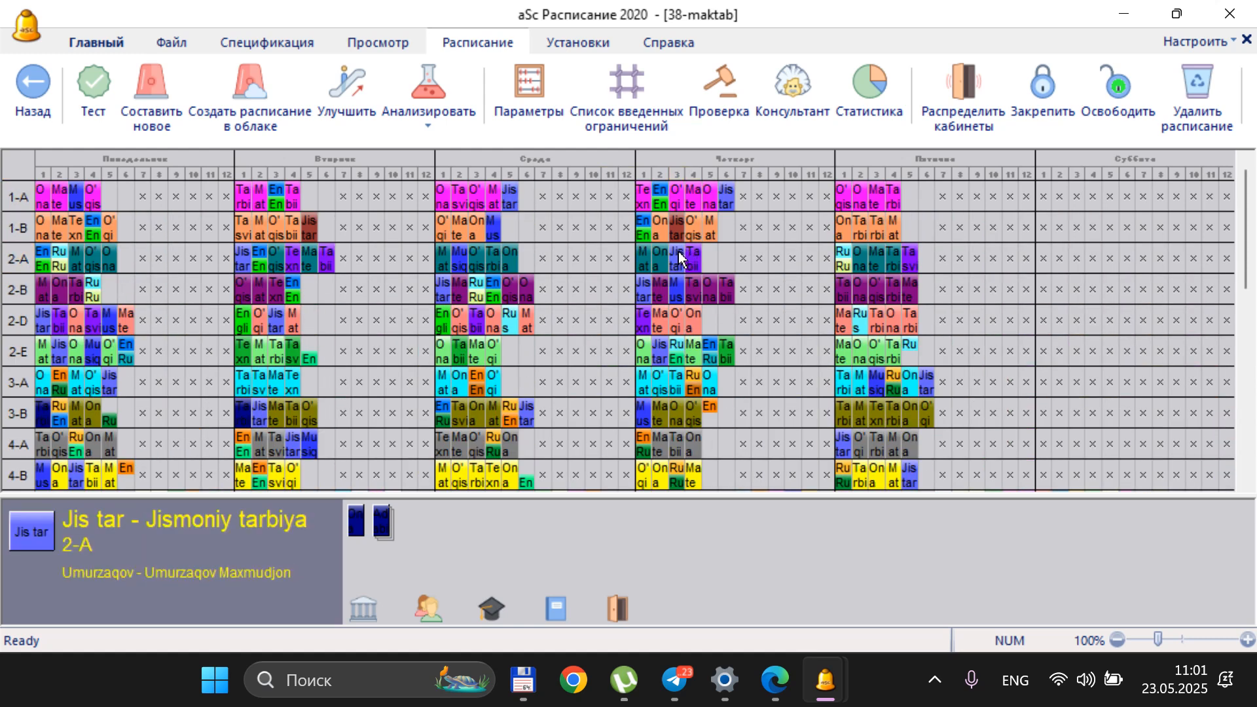
pyautogui.click(249, 198)
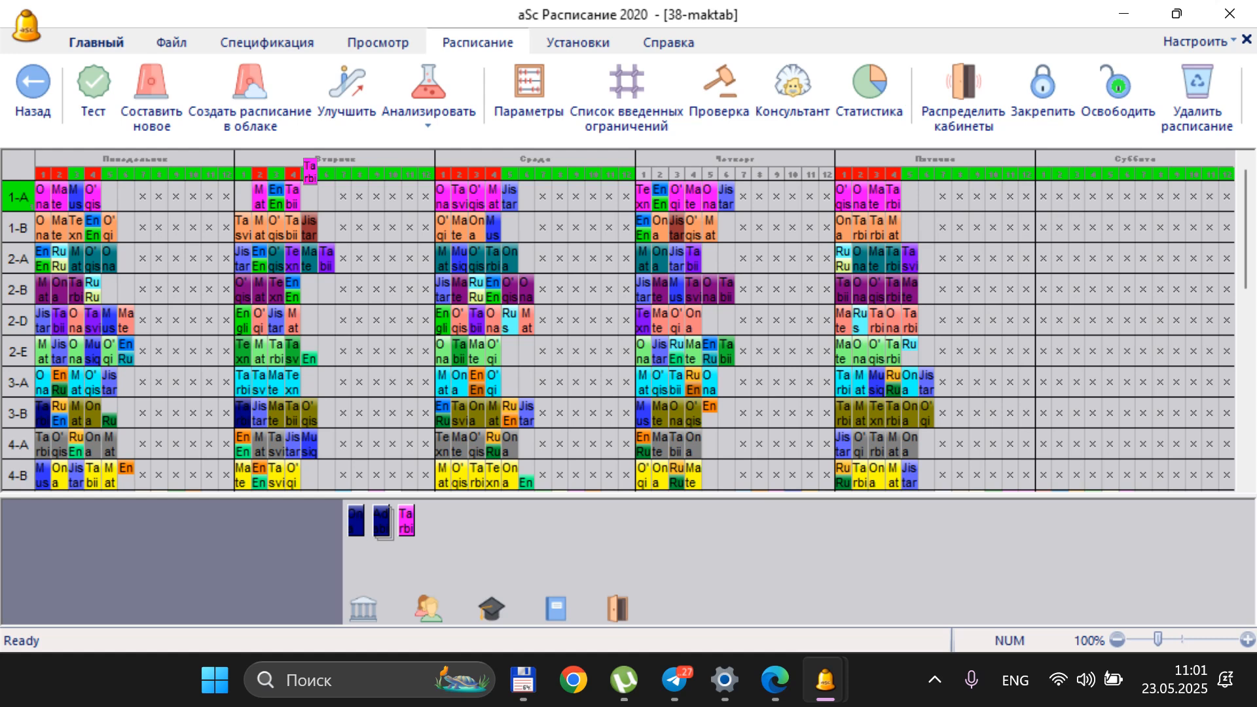
pyautogui.click(258, 182)
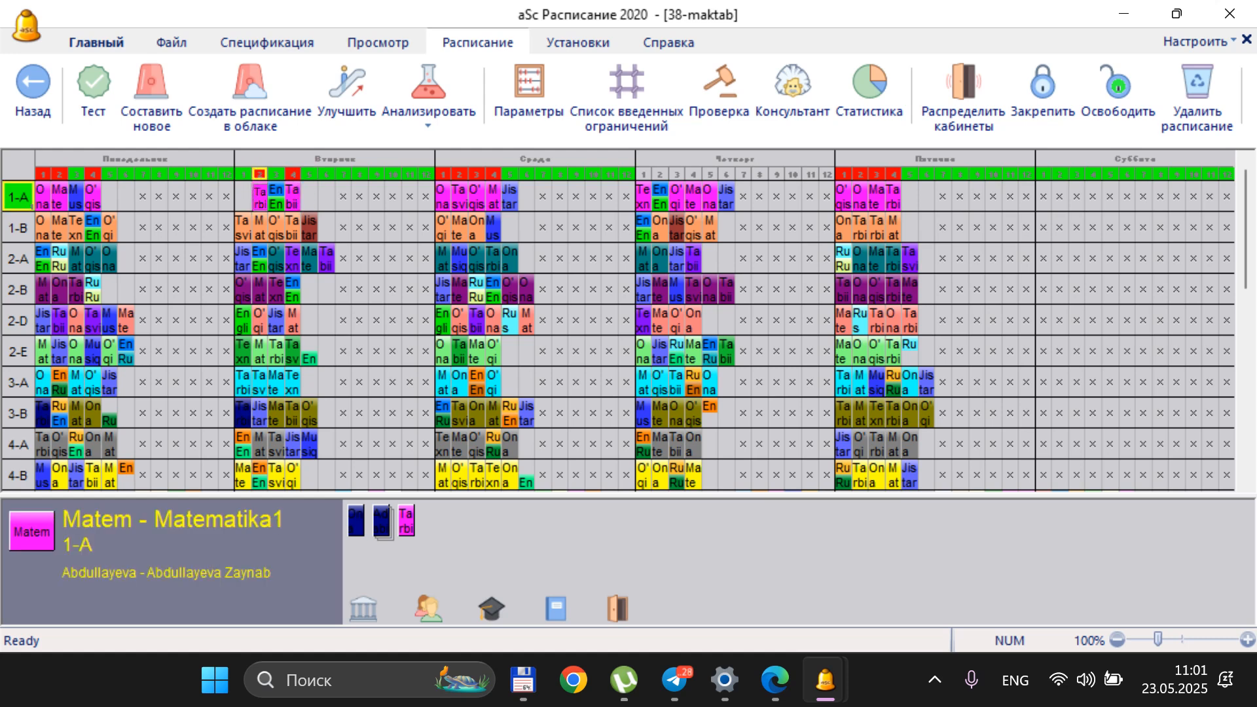
pyautogui.click(260, 197)
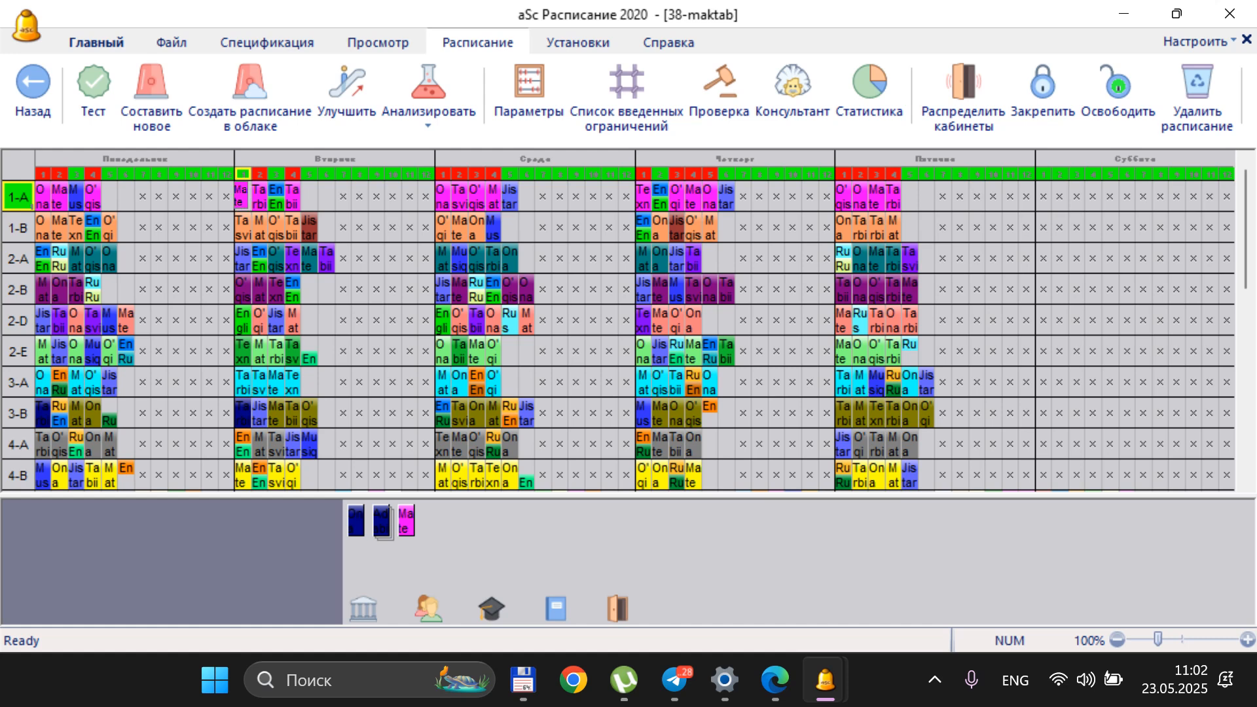
pyautogui.click(241, 195)
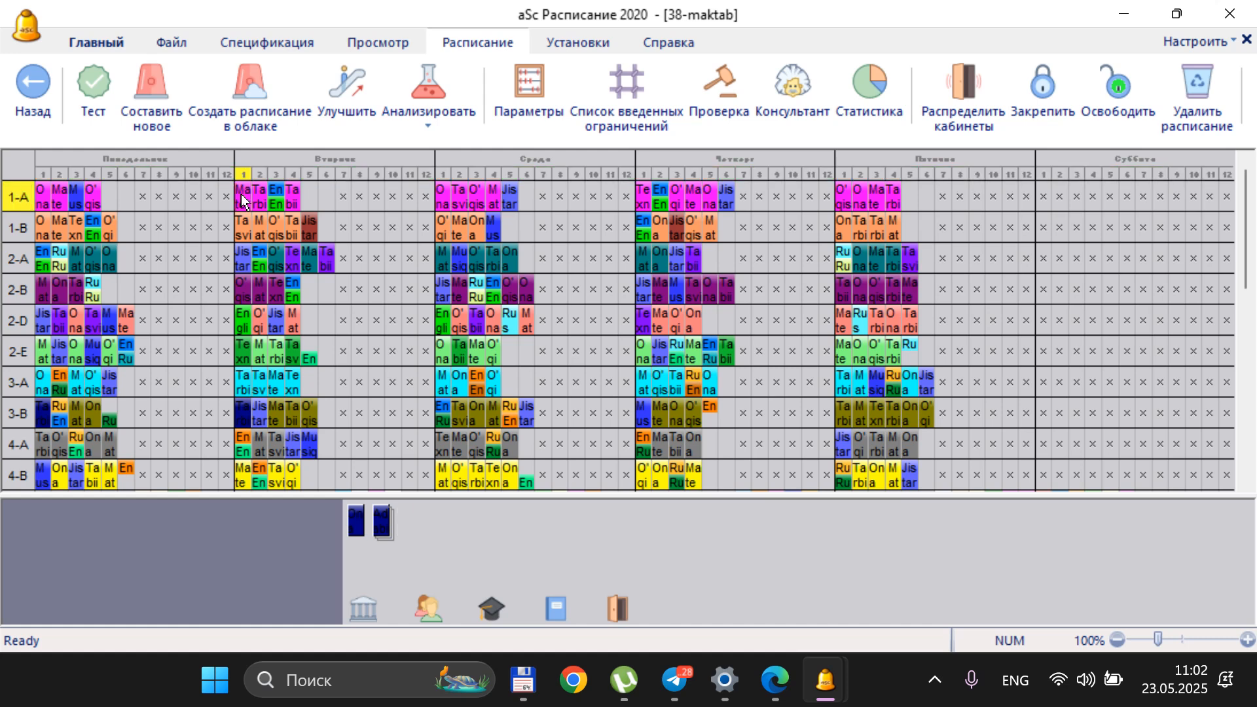
# Swap class 1-A's Tabiiy fan card in Tuesday period 4 with its Ona tili card in Wednesday period 1
pyautogui.click(292, 194)
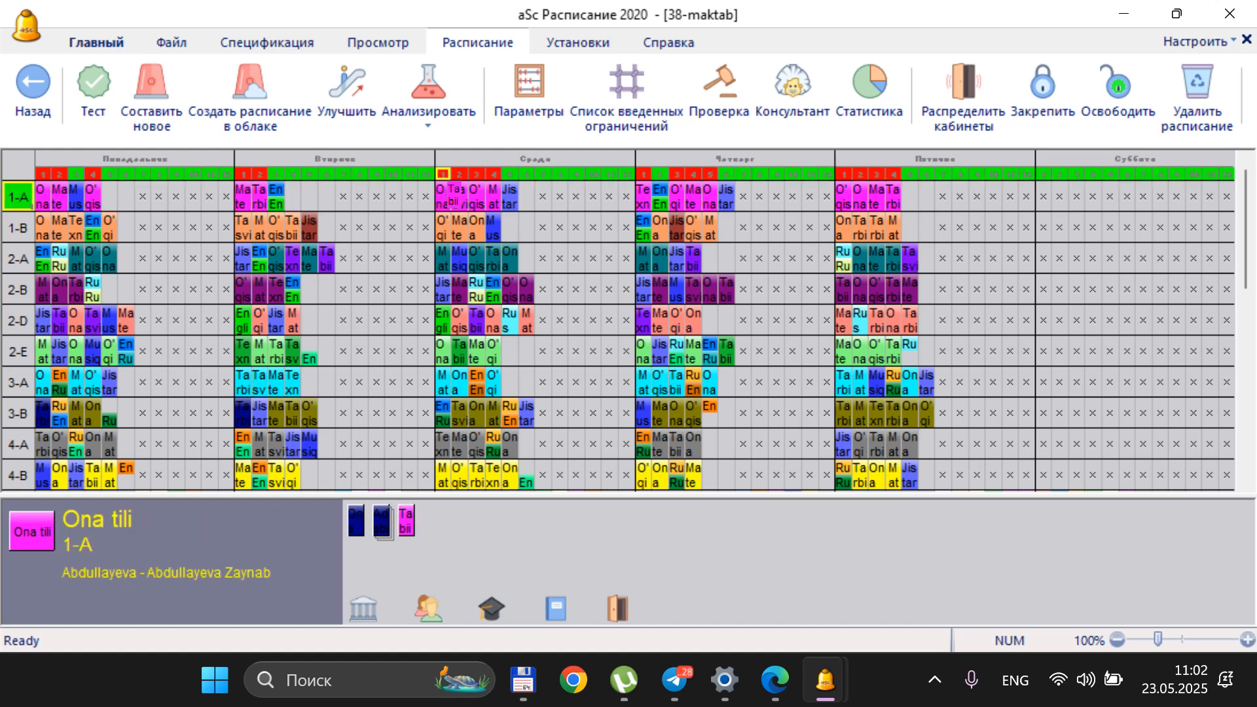
pyautogui.click(440, 195)
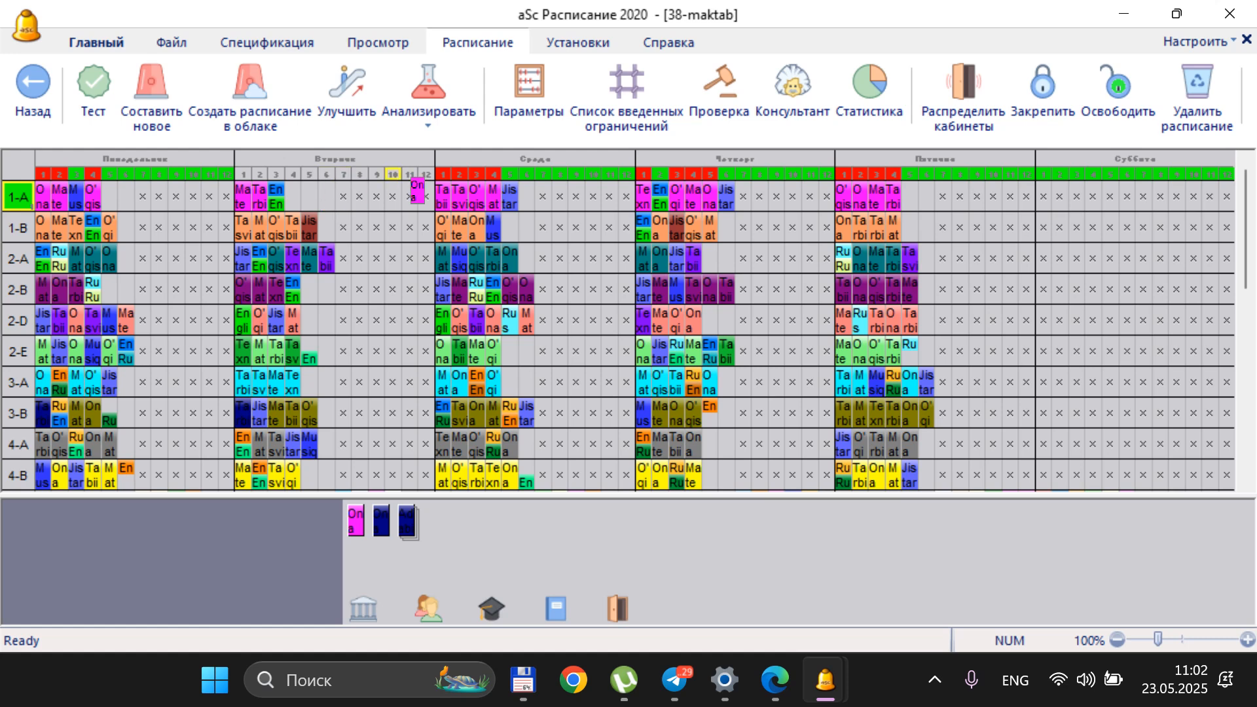
pyautogui.click(293, 193)
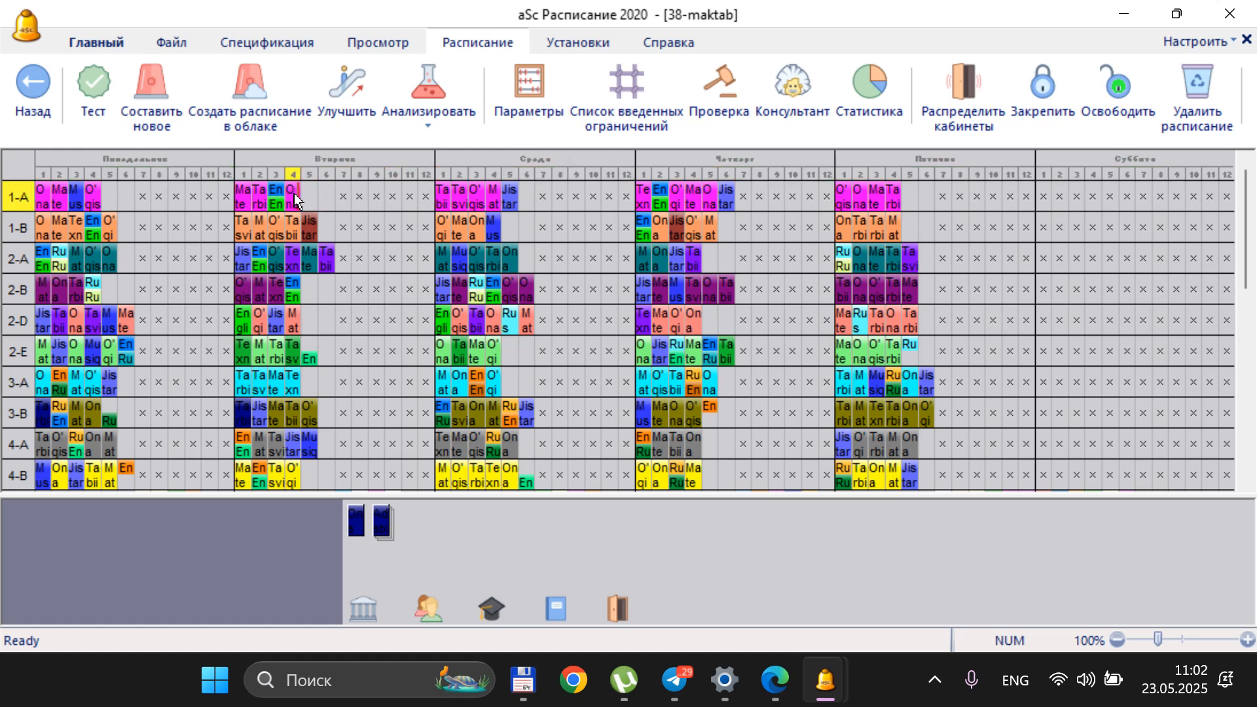
# Reorder class 1-A's Wednesday lessons, placing O'qish in period 2, Matem in period 3 and Tasvir in period 4
pyautogui.click(461, 195)
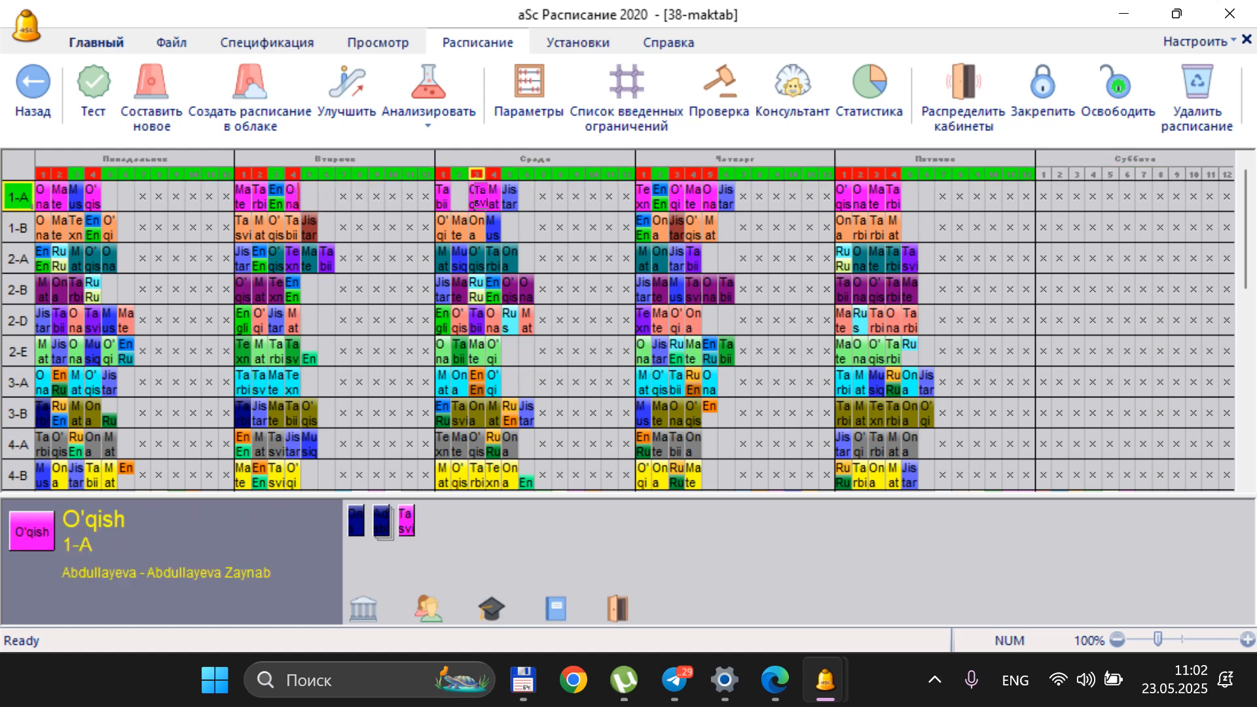
pyautogui.click(607, 194)
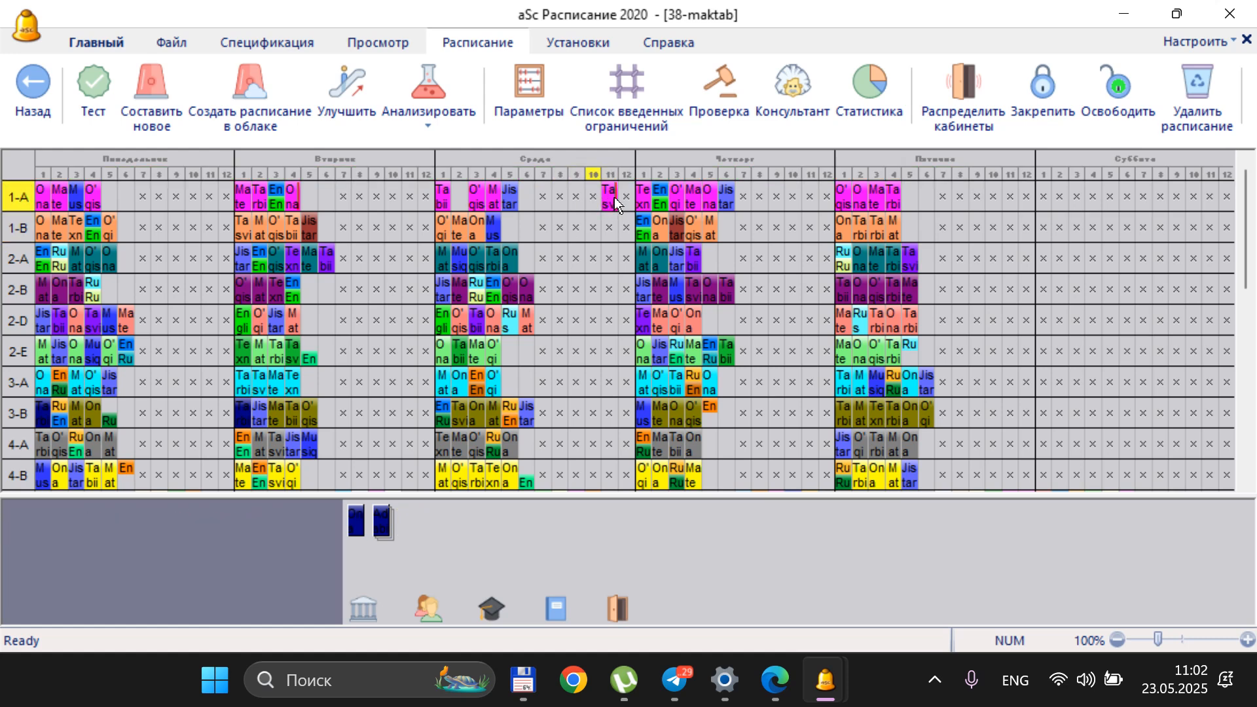
pyautogui.click(476, 195)
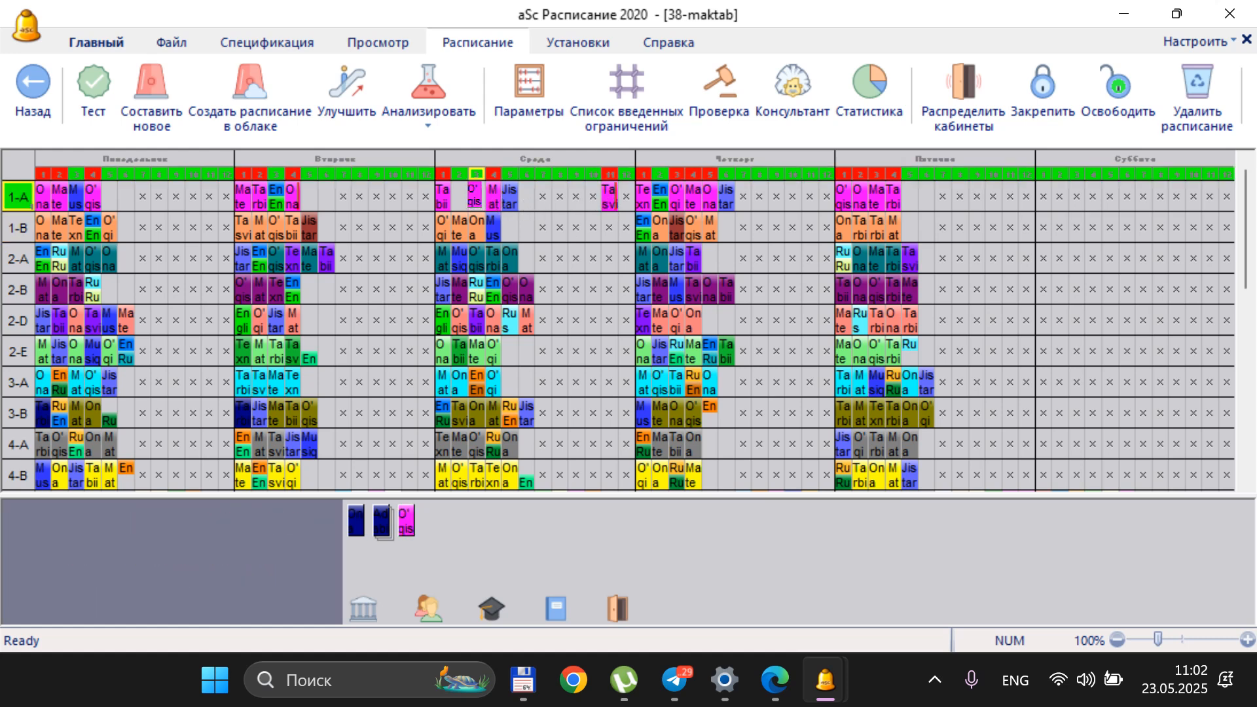
pyautogui.click(459, 196)
pyautogui.click(493, 196)
pyautogui.click(477, 197)
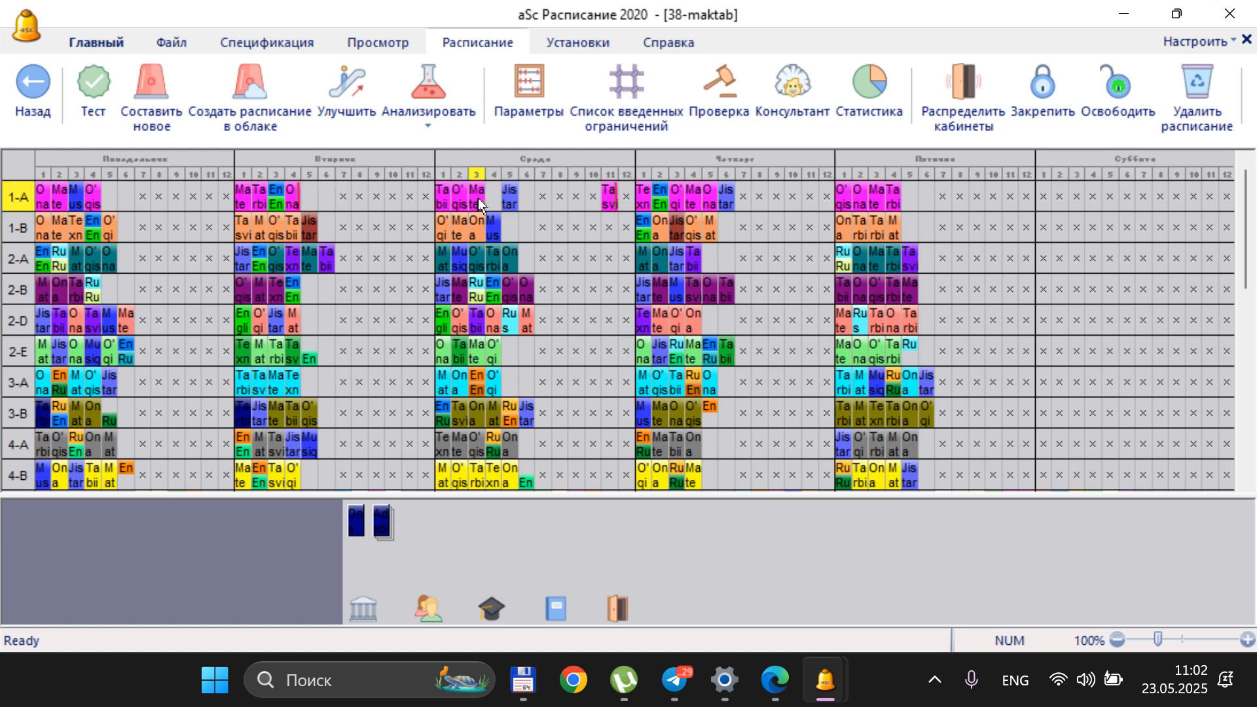
pyautogui.click(606, 198)
pyautogui.click(494, 196)
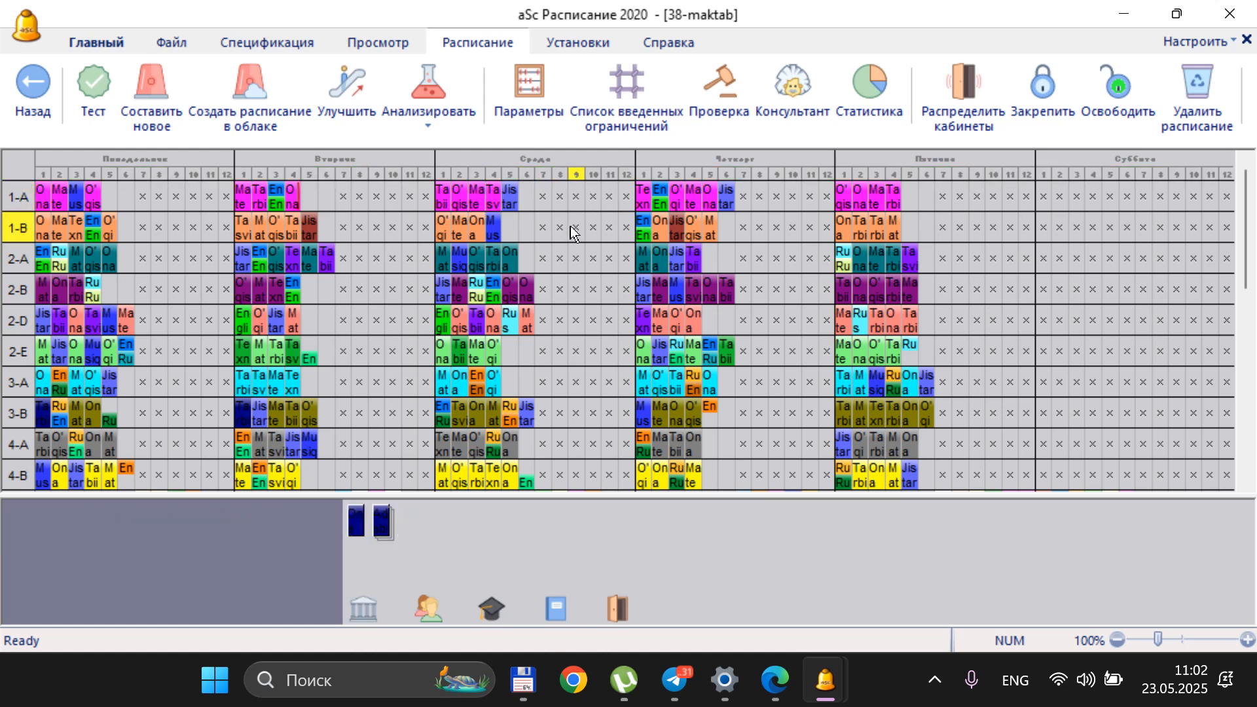
# Open the print preview of the individual class timetables and examine class 1-A's weekly schedule page
pyautogui.click(120, 44)
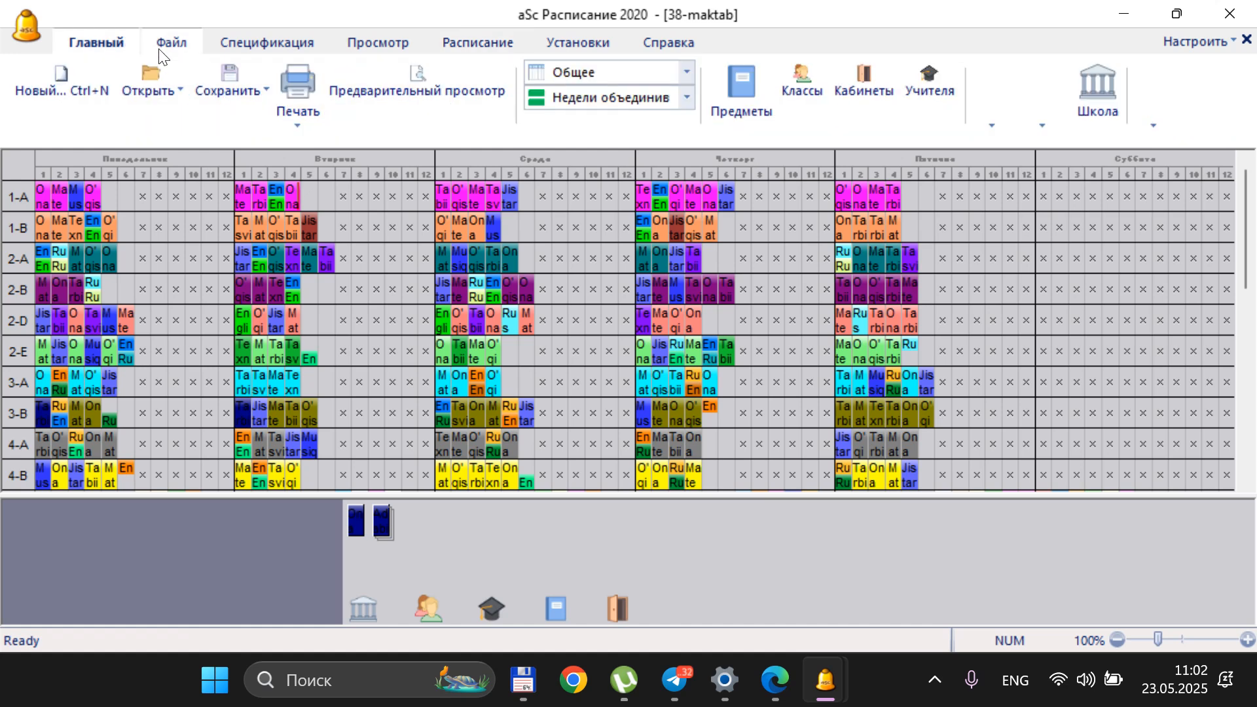
pyautogui.scroll(-3, 424, 288)
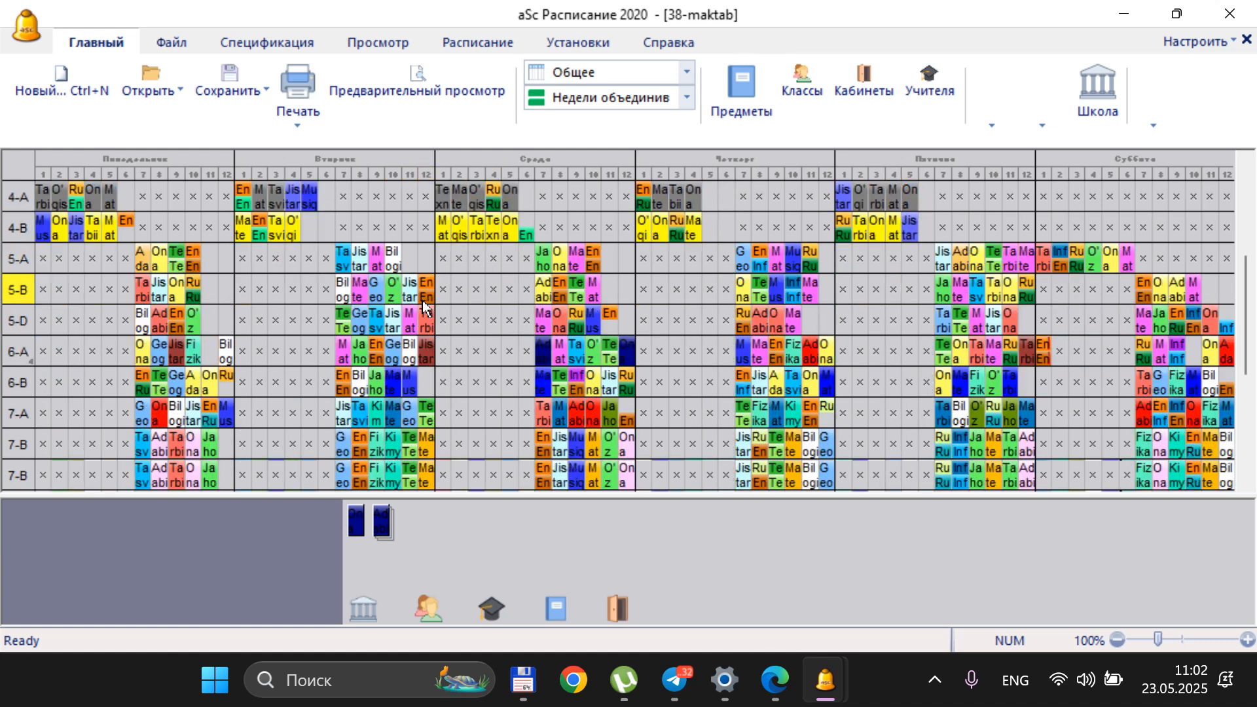
pyautogui.scroll(-4, 422, 300)
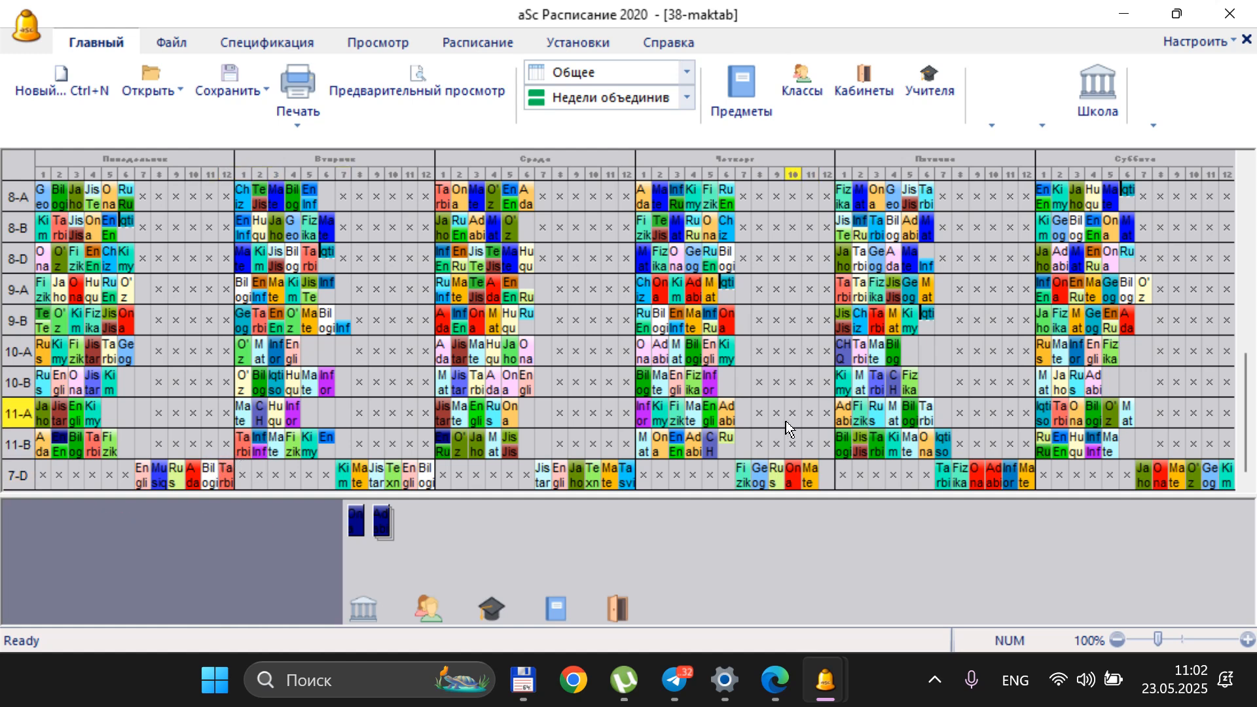
pyautogui.click(419, 82)
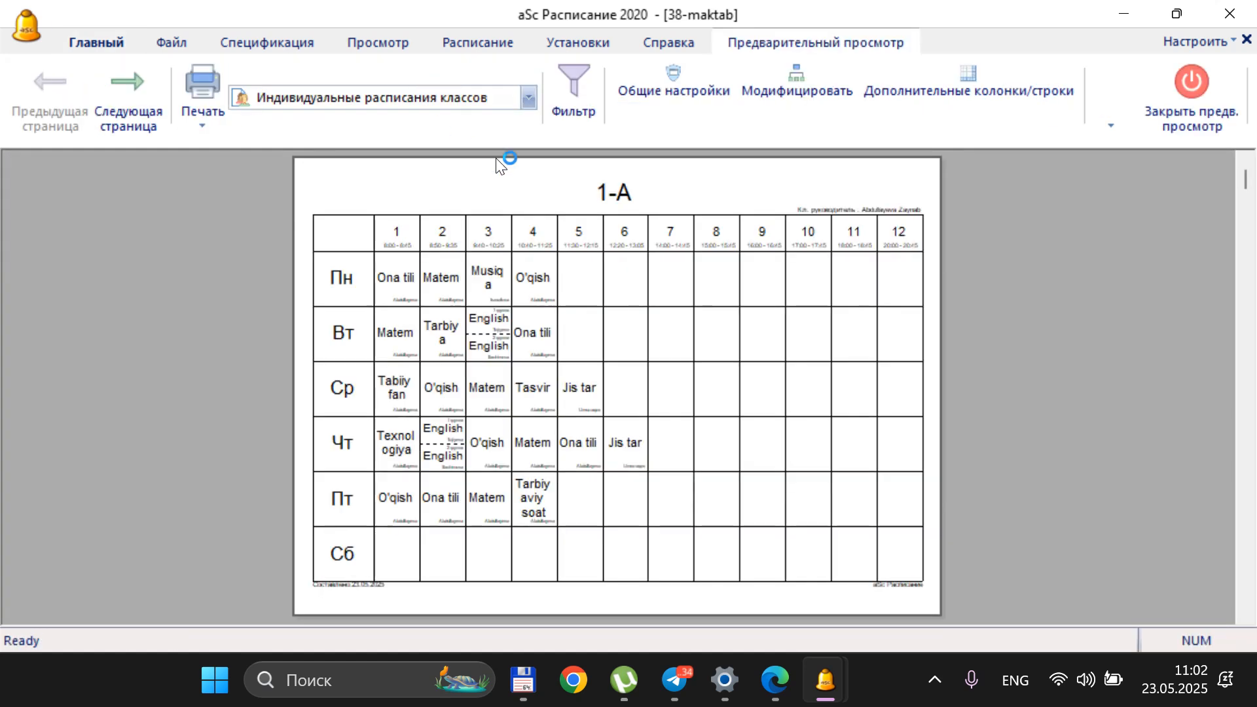
pyautogui.click(620, 202)
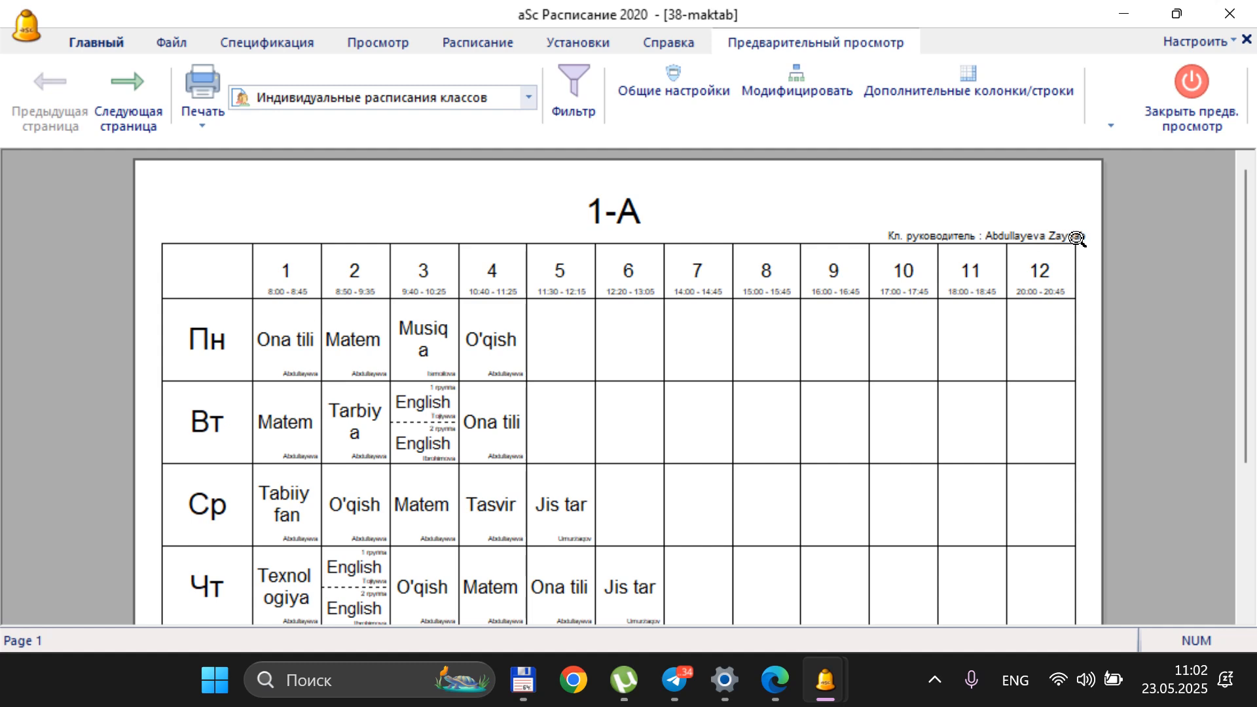
pyautogui.scroll(-2, 657, 267)
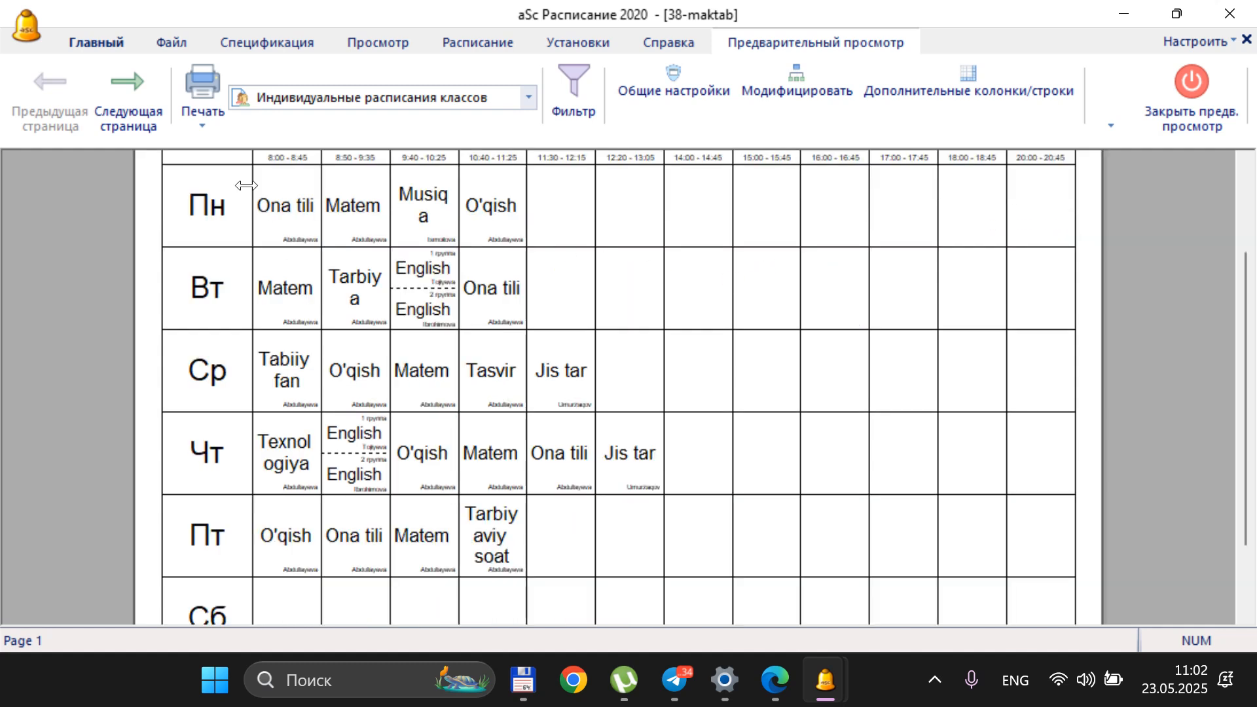
pyautogui.scroll(-3, 476, 370)
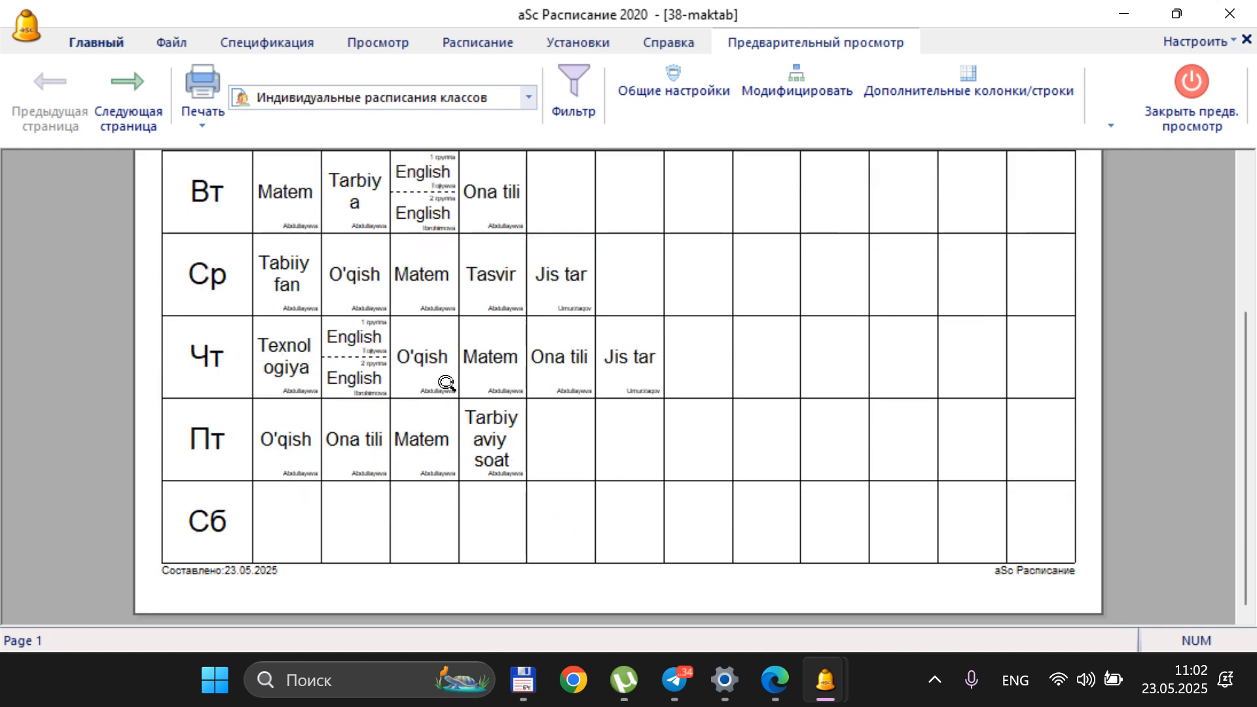
pyautogui.scroll(7, 565, 340)
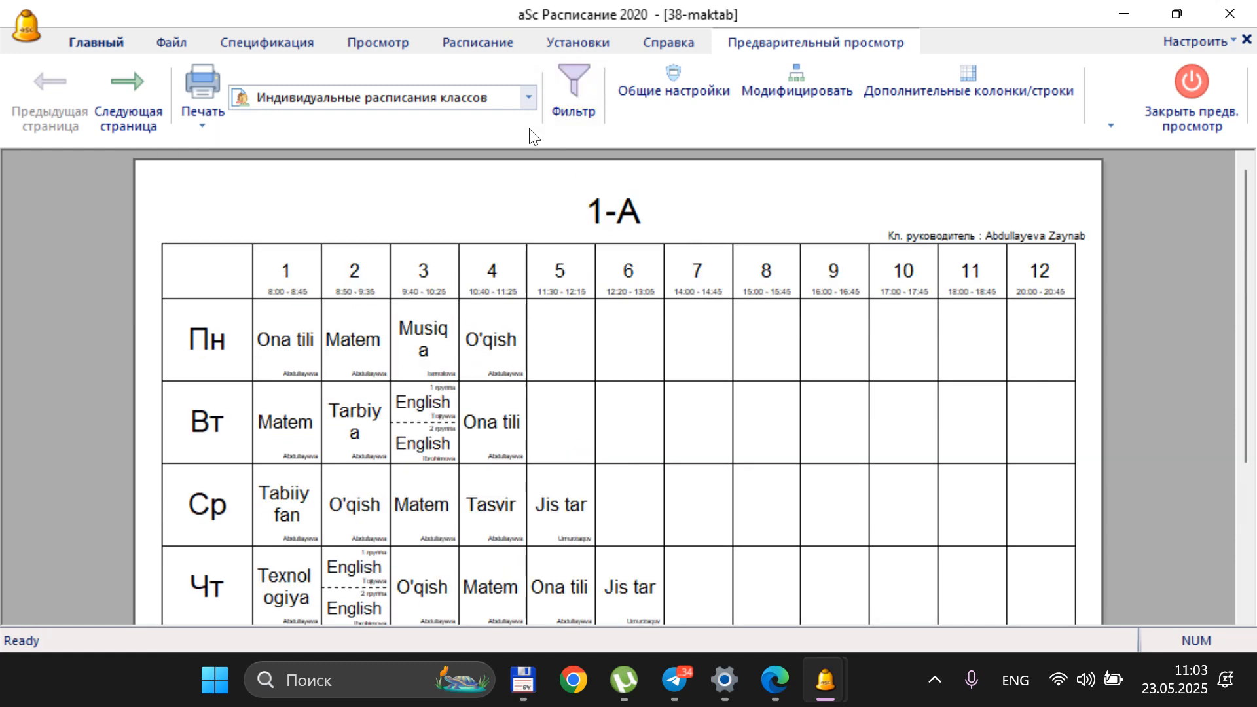
# Page through the individual class timetables in the preview as far as class 4-B
pyautogui.click(154, 81)
pyautogui.click(154, 81)
pyautogui.click(155, 81)
pyautogui.click(154, 81)
pyautogui.click(155, 81)
pyautogui.click(154, 82)
pyautogui.click(155, 82)
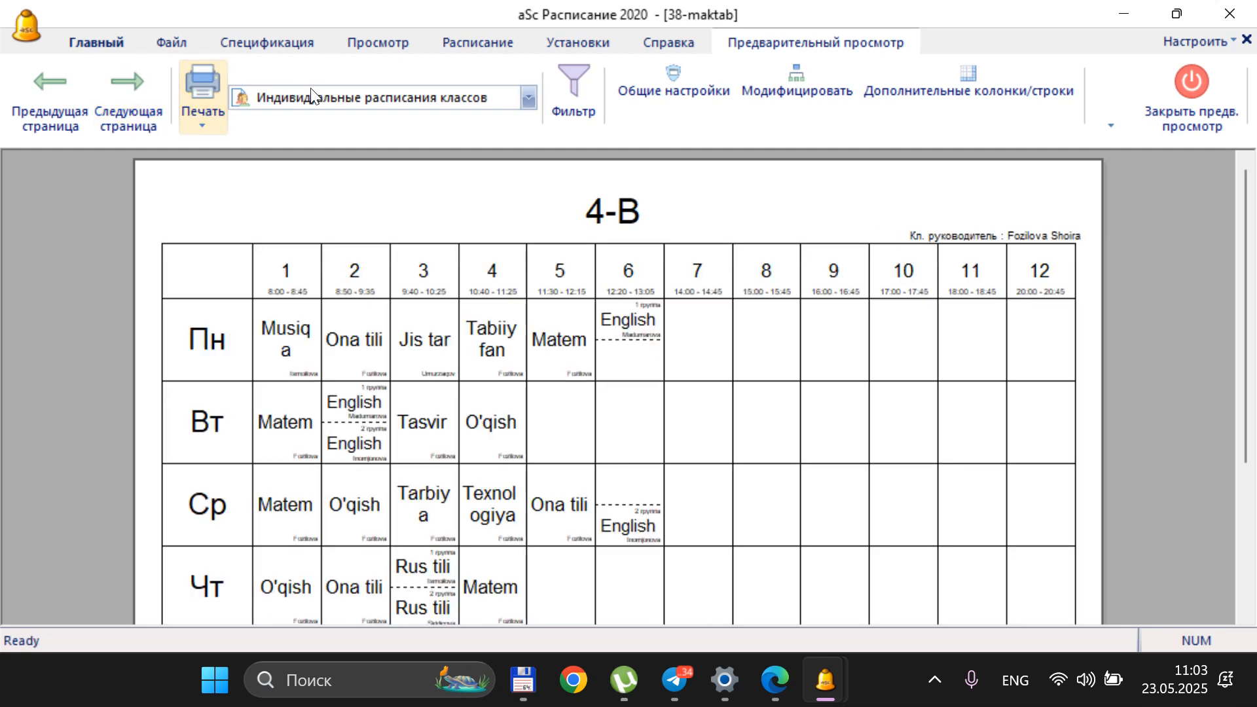
# Switch the print preview to the individual teacher timetables and look over the first teacher's page
pyautogui.click(327, 98)
pyautogui.click(389, 182)
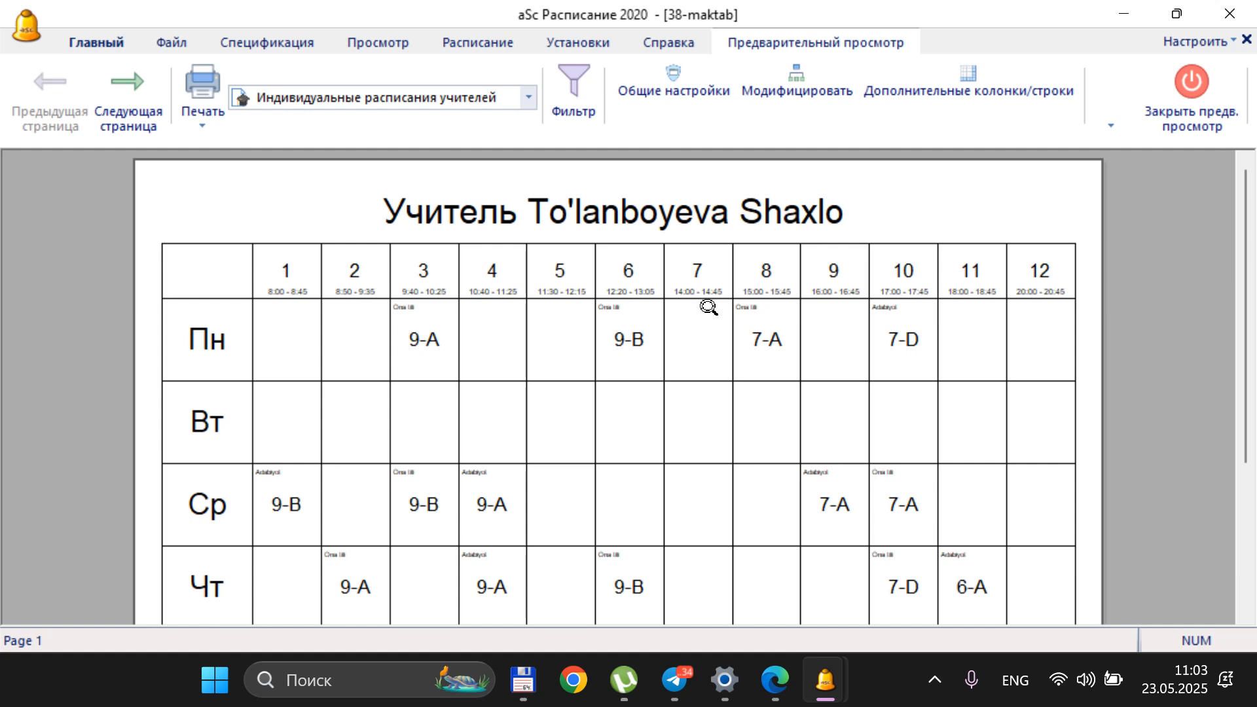
pyautogui.scroll(-2, 708, 307)
pyautogui.scroll(2, 718, 316)
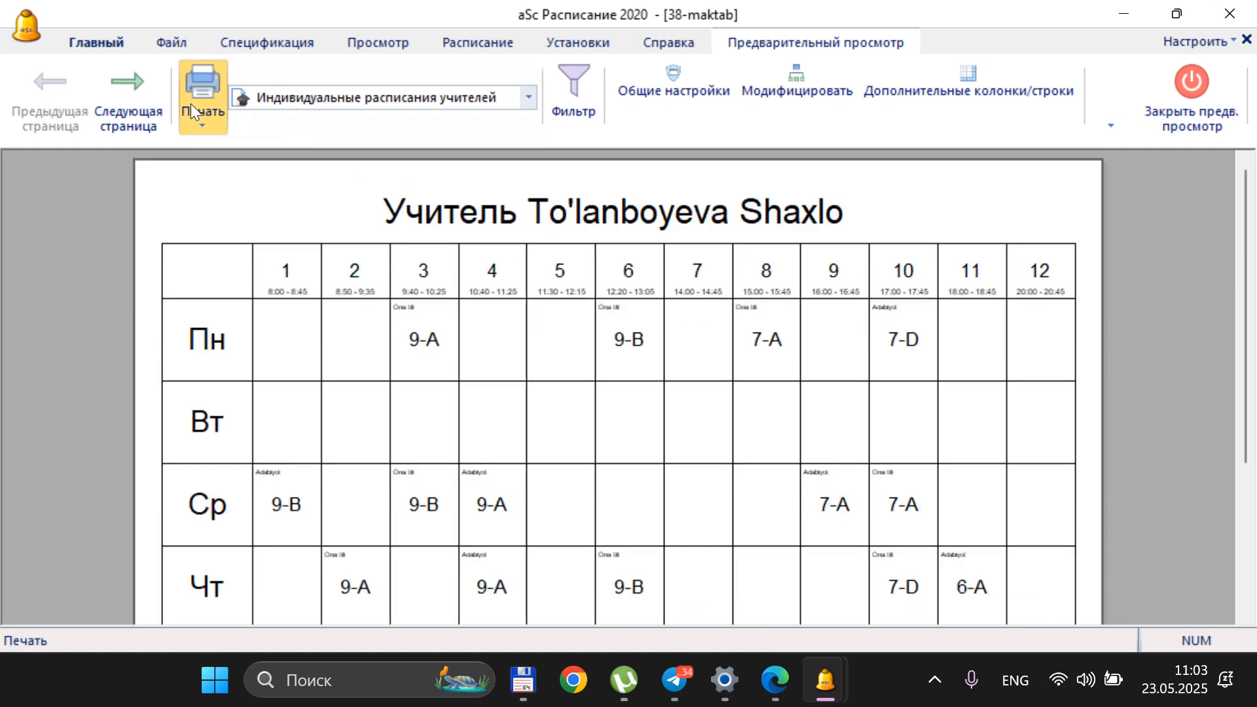
# Page ahead to the Rus tili teacher's timetable on page 9, check it for free periods, and close the preview
pyautogui.click(138, 86)
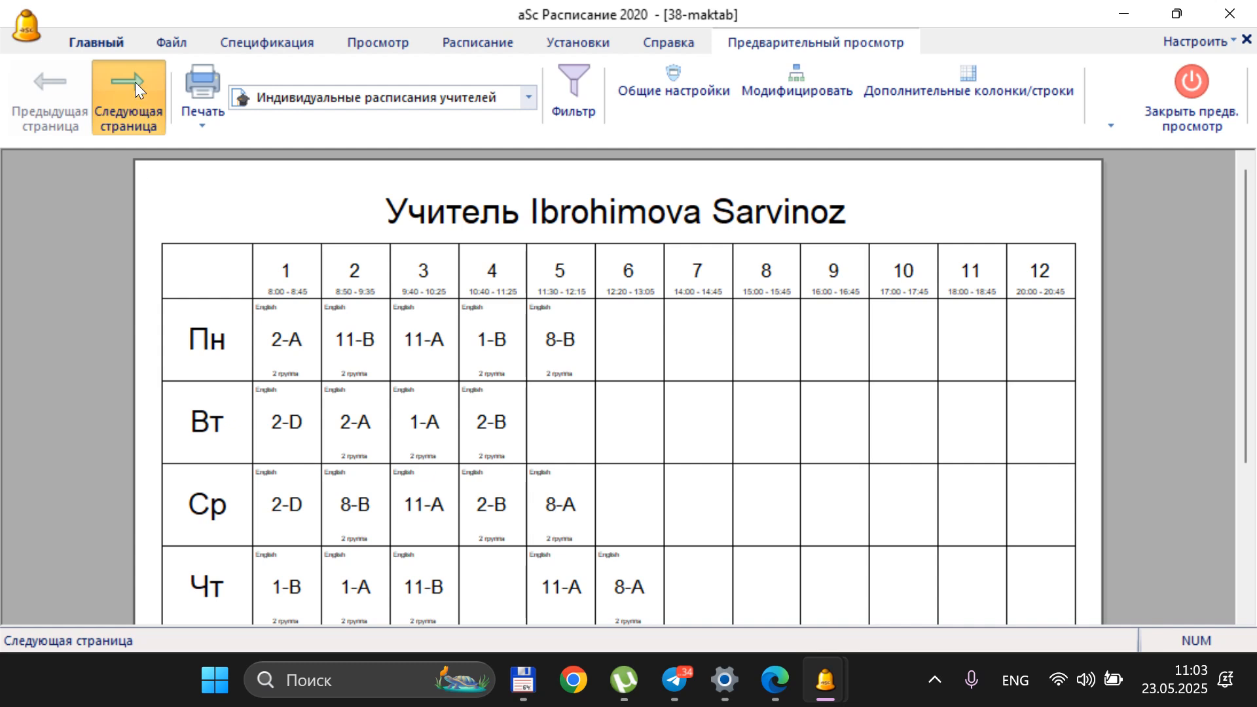
pyautogui.click(135, 81)
pyautogui.click(148, 103)
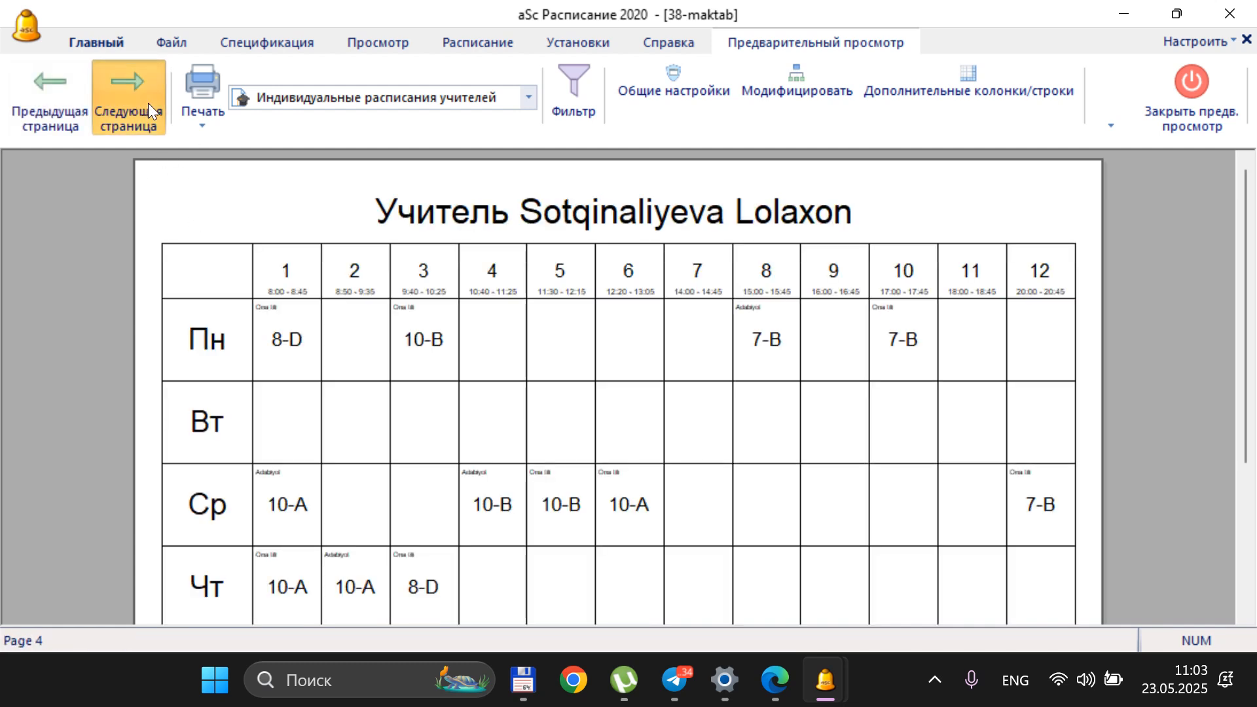
pyautogui.click(148, 103)
pyautogui.click(148, 103)
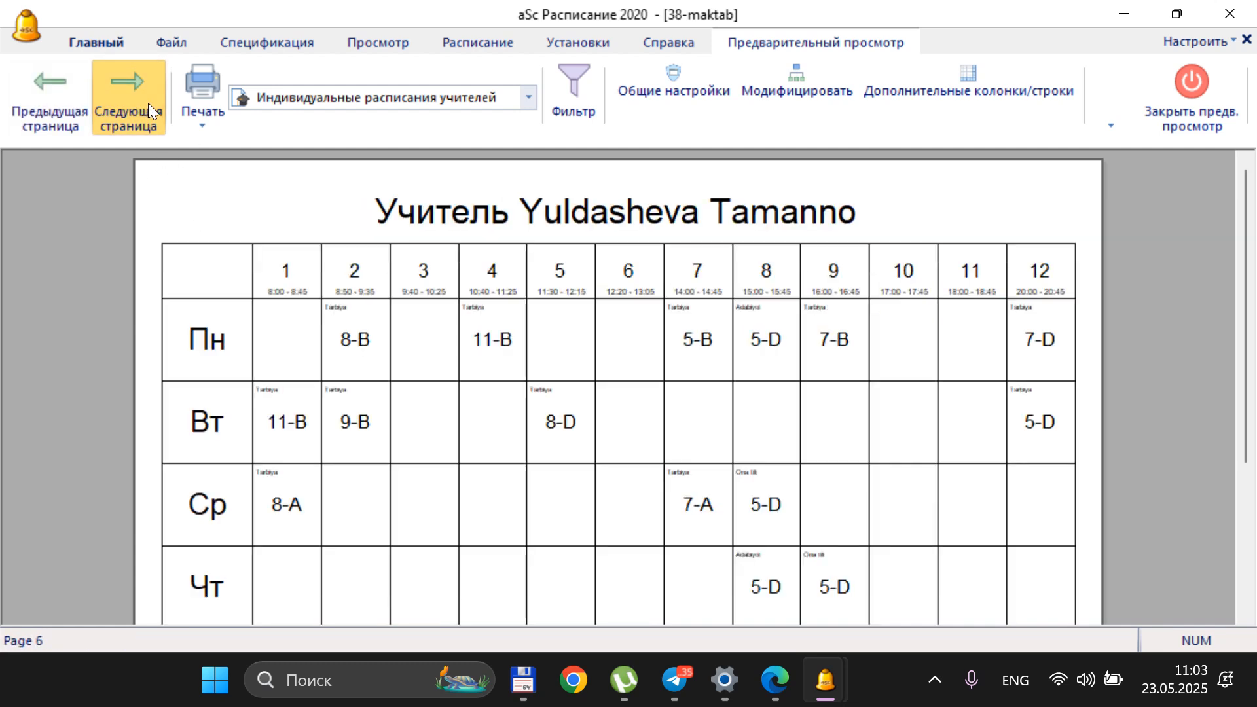
pyautogui.click(148, 104)
pyautogui.click(147, 103)
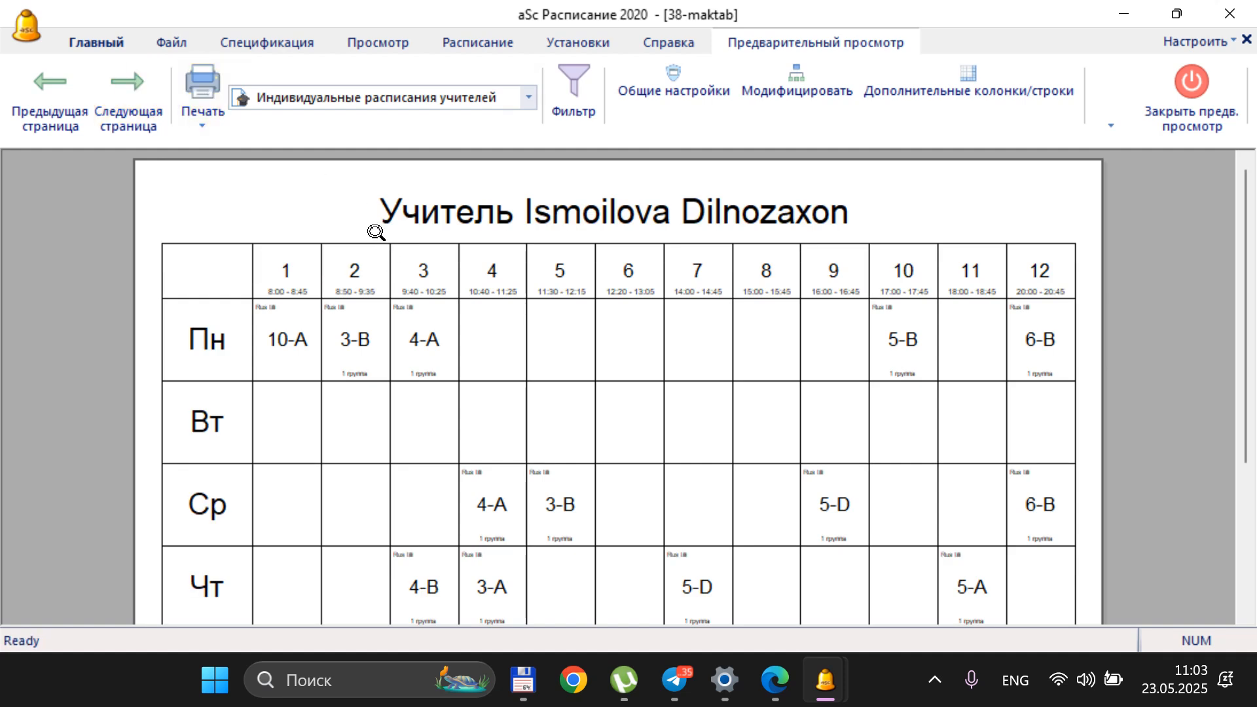
pyautogui.click(123, 99)
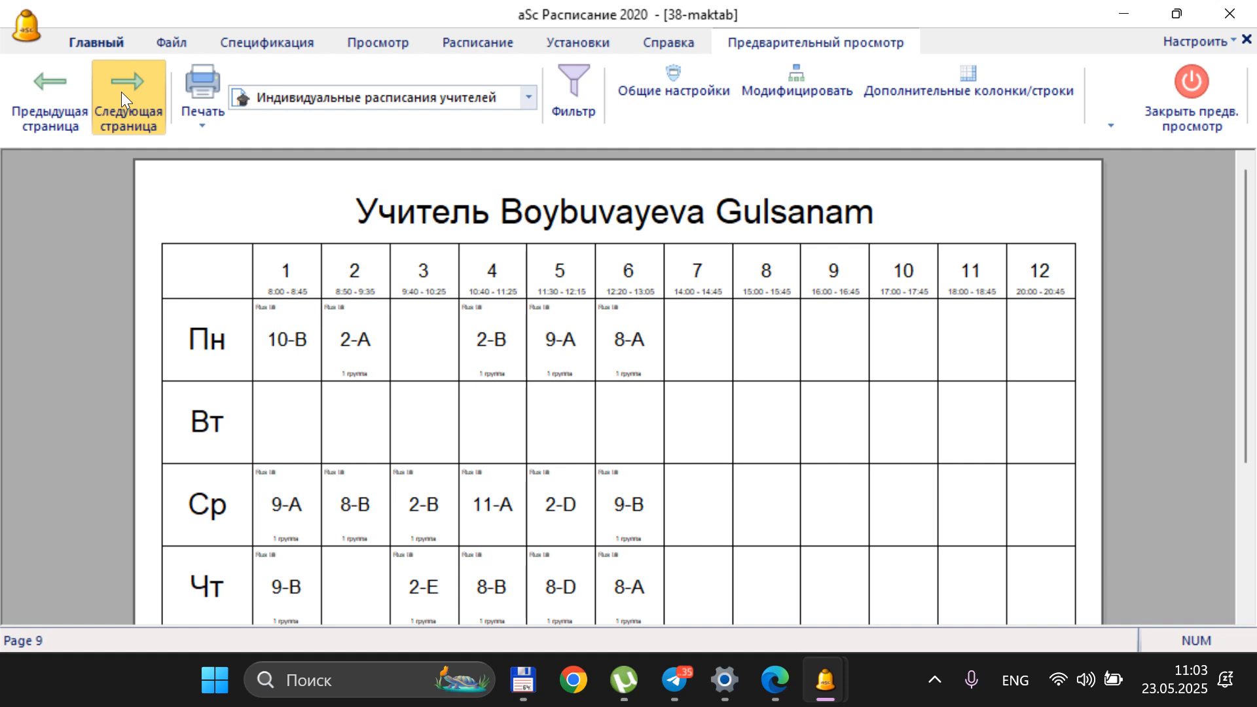
pyautogui.scroll(-3, 373, 357)
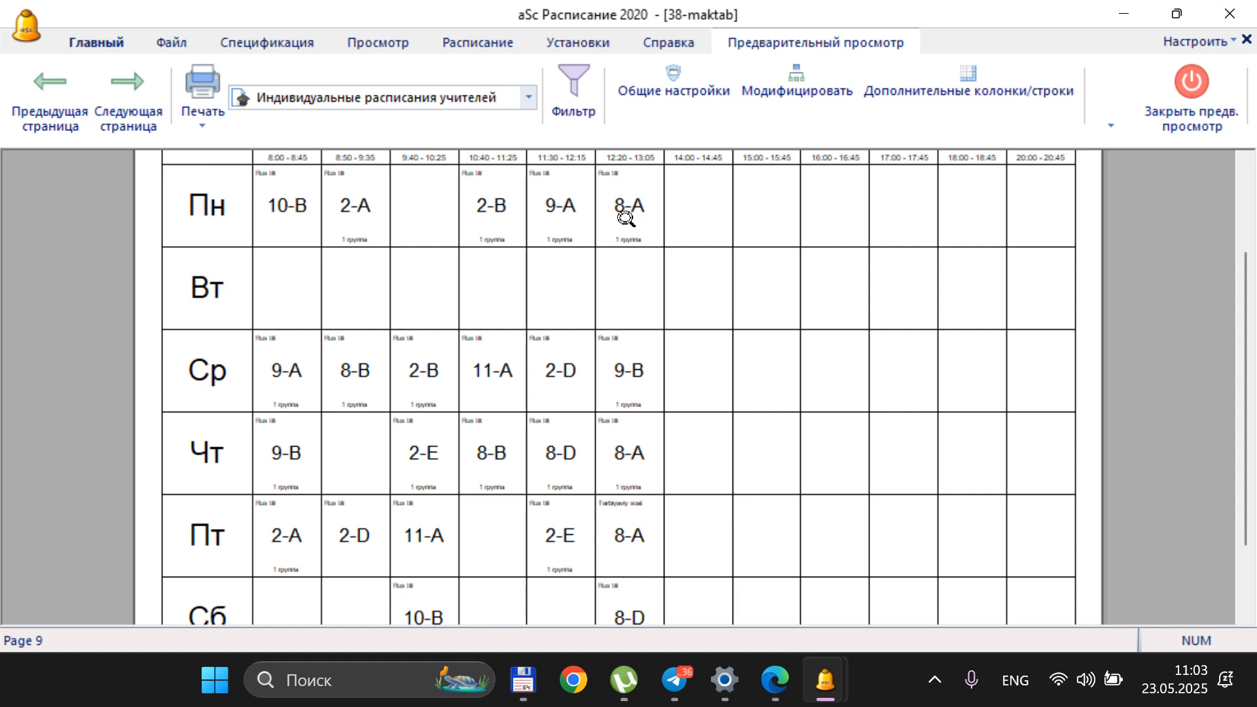
pyautogui.scroll(3, 488, 225)
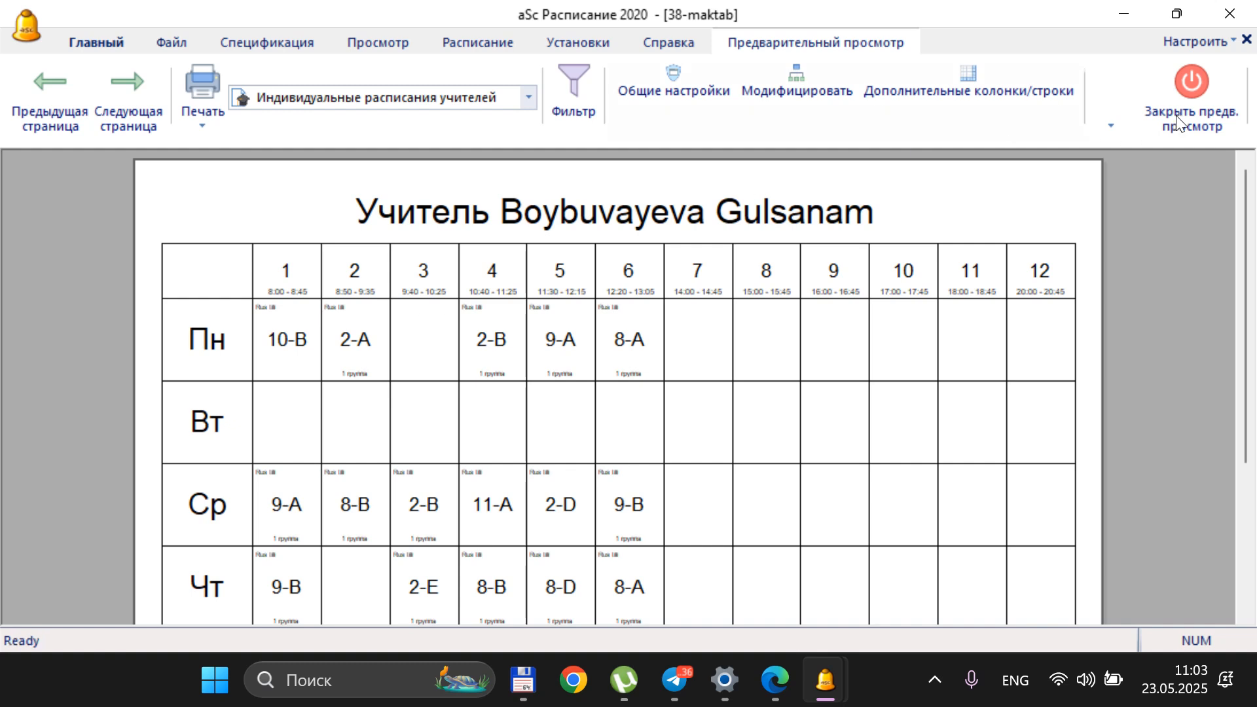
pyautogui.click(1192, 83)
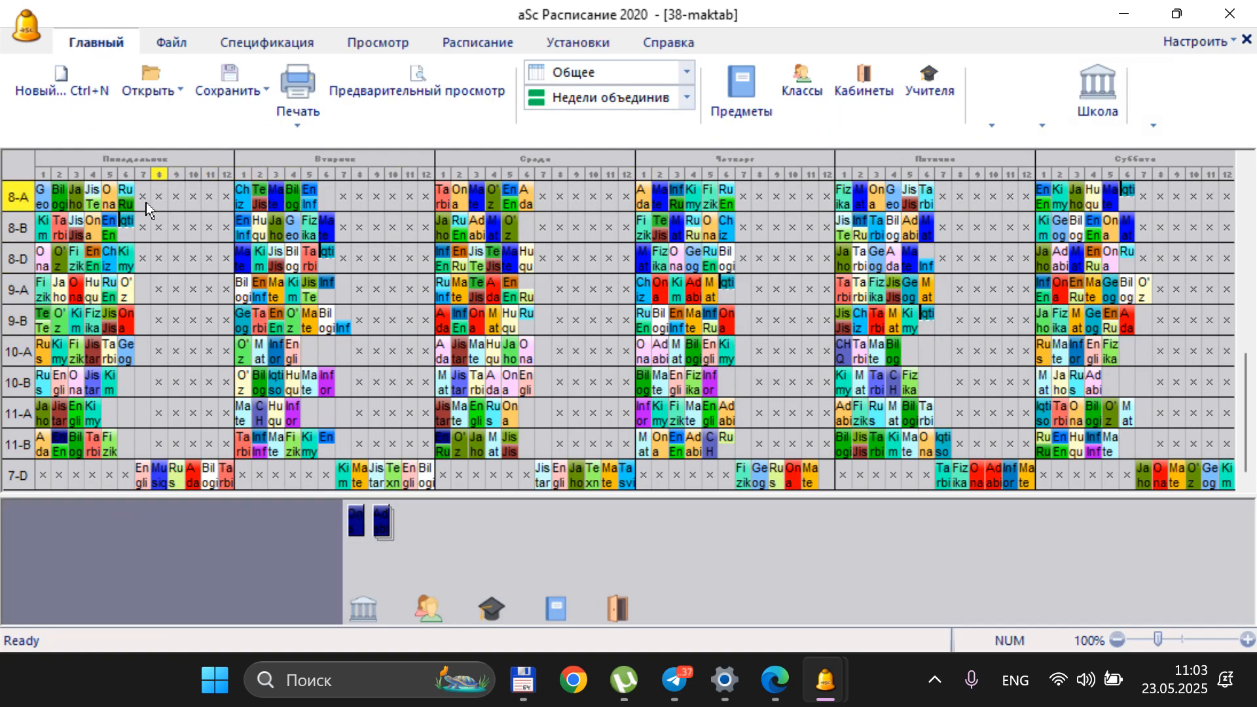
# Swap two of class 8-A's Monday lessons, putting both groups' Rus tili in period 3 and Jahon tarixi in period 6
pyautogui.scroll(2, 129, 190)
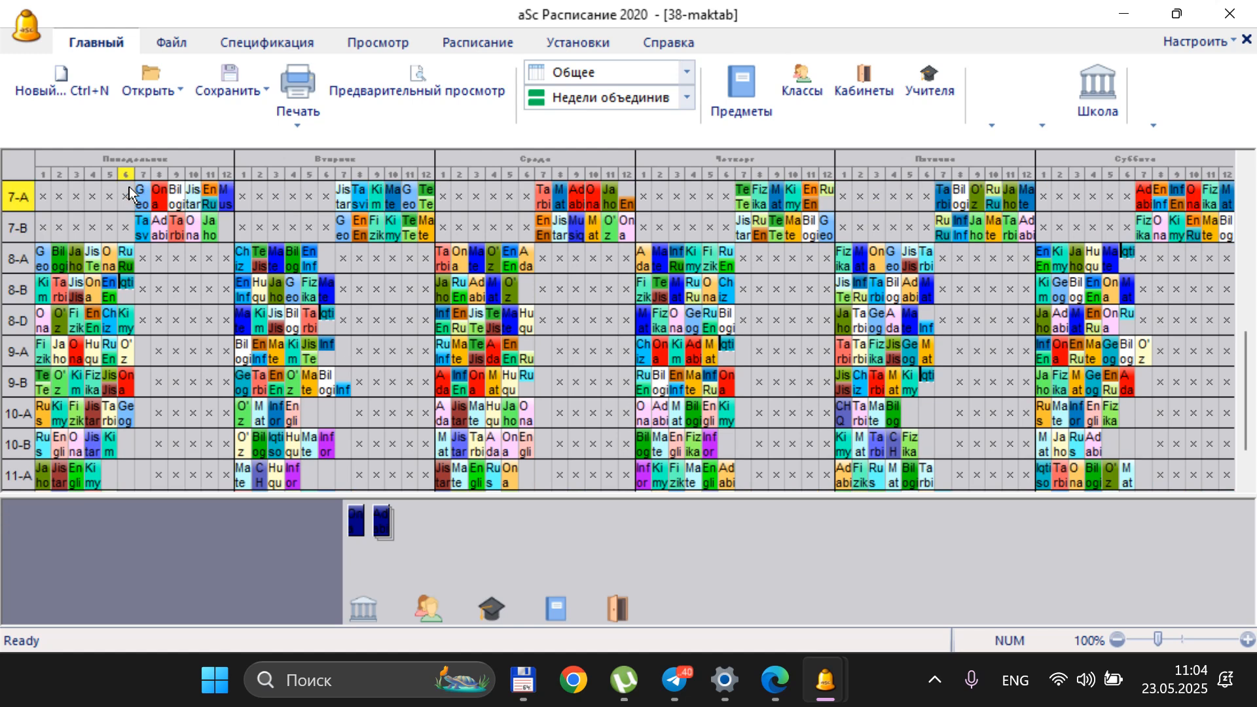
pyautogui.click(78, 250)
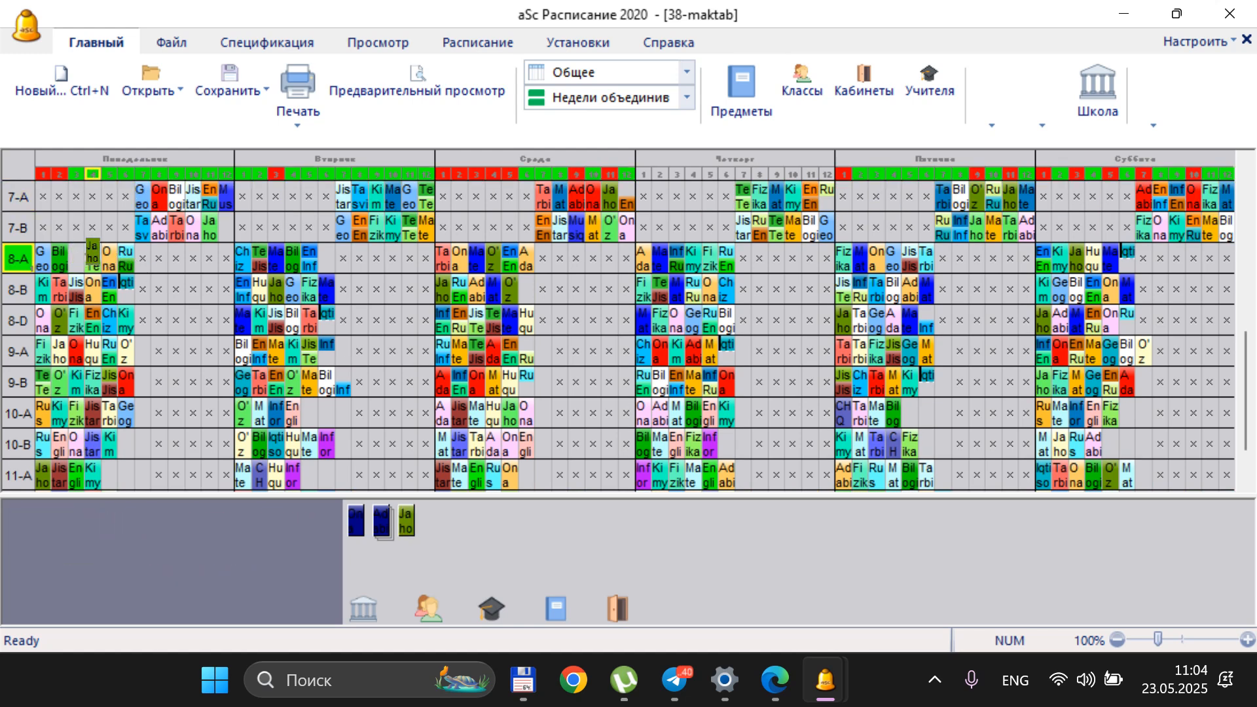
pyautogui.click(159, 259)
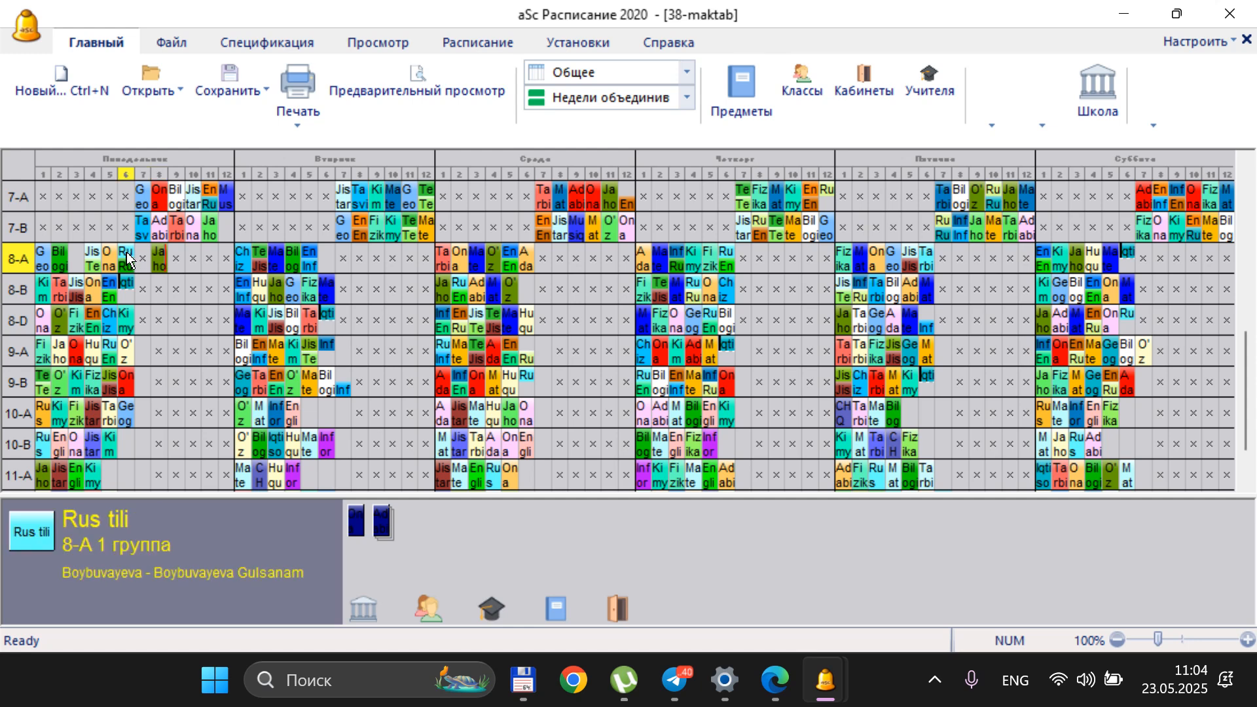
pyautogui.click(129, 259)
pyautogui.click(74, 253)
pyautogui.click(128, 265)
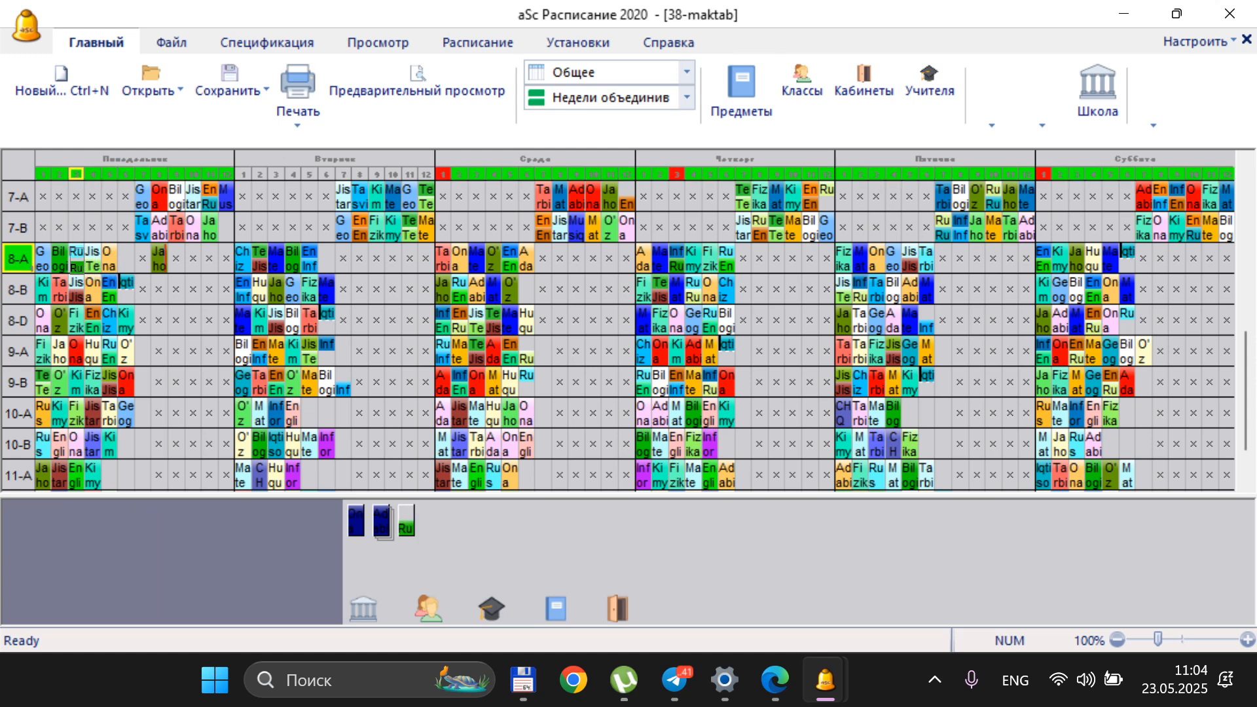
pyautogui.click(76, 261)
pyautogui.click(161, 262)
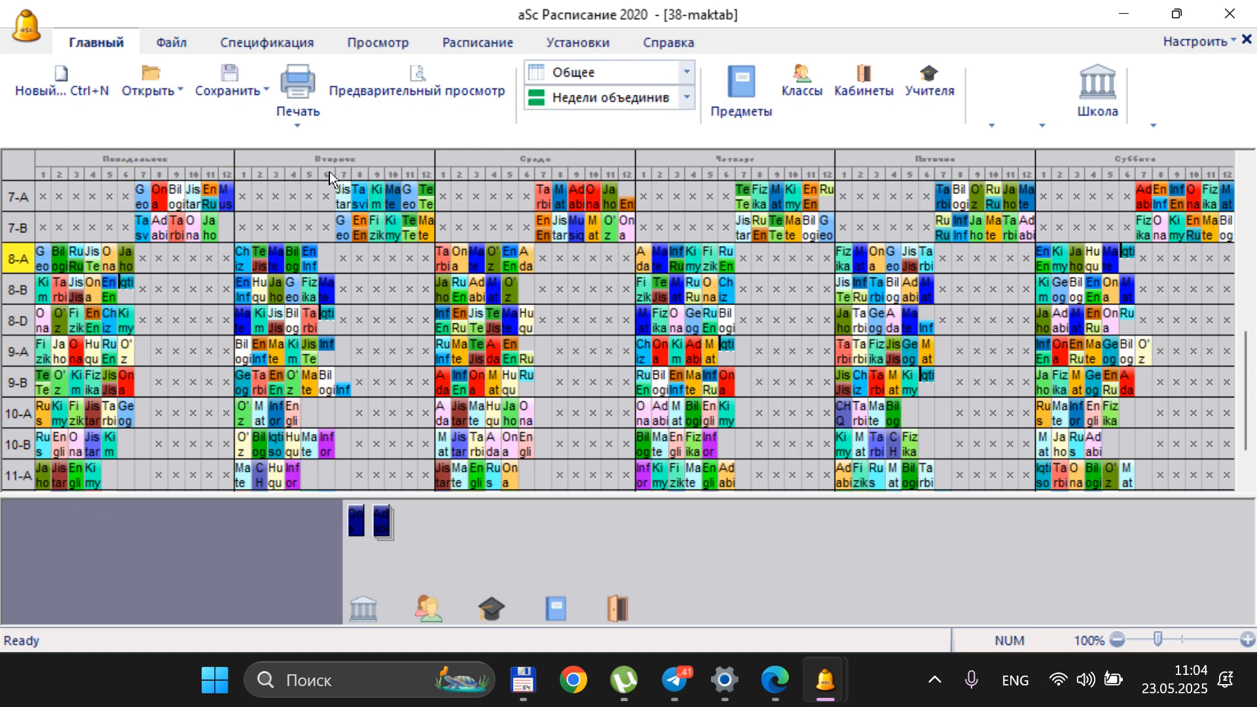
# Reopen the preview of the individual teacher timetables and page ahead to the Rus tili teacher on page 9
pyautogui.click(413, 85)
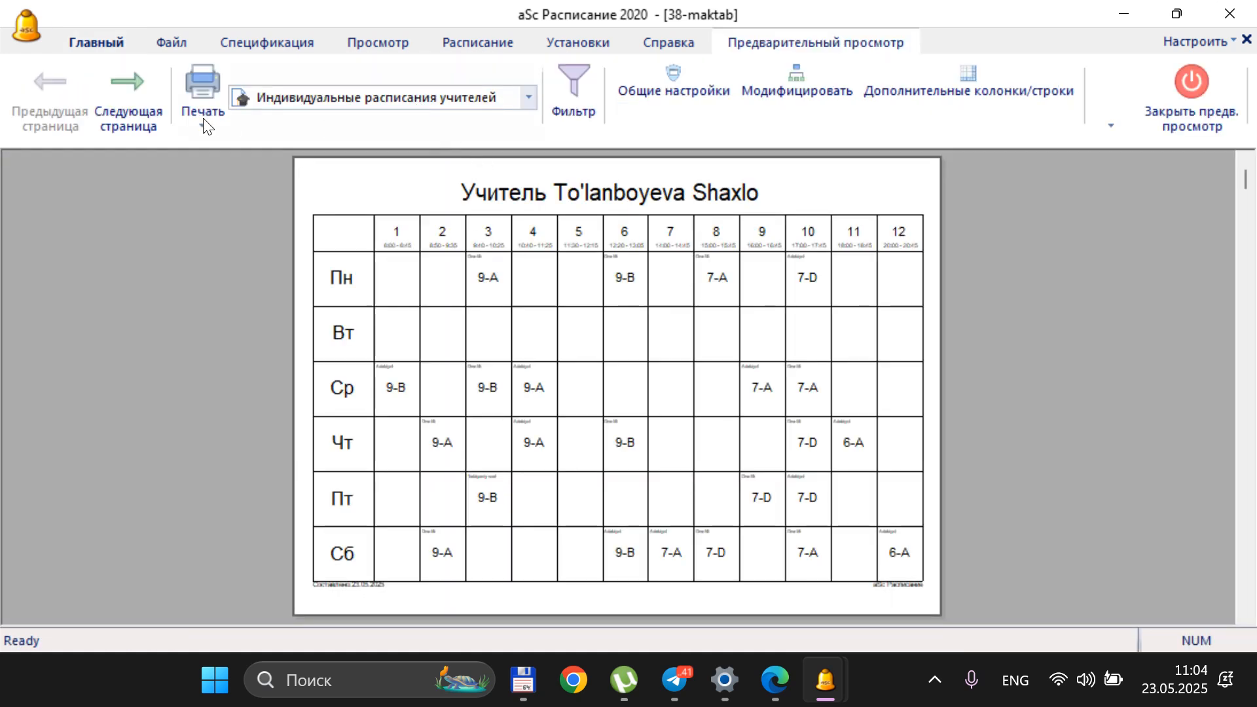
pyautogui.click(143, 94)
pyautogui.click(142, 94)
pyautogui.click(143, 93)
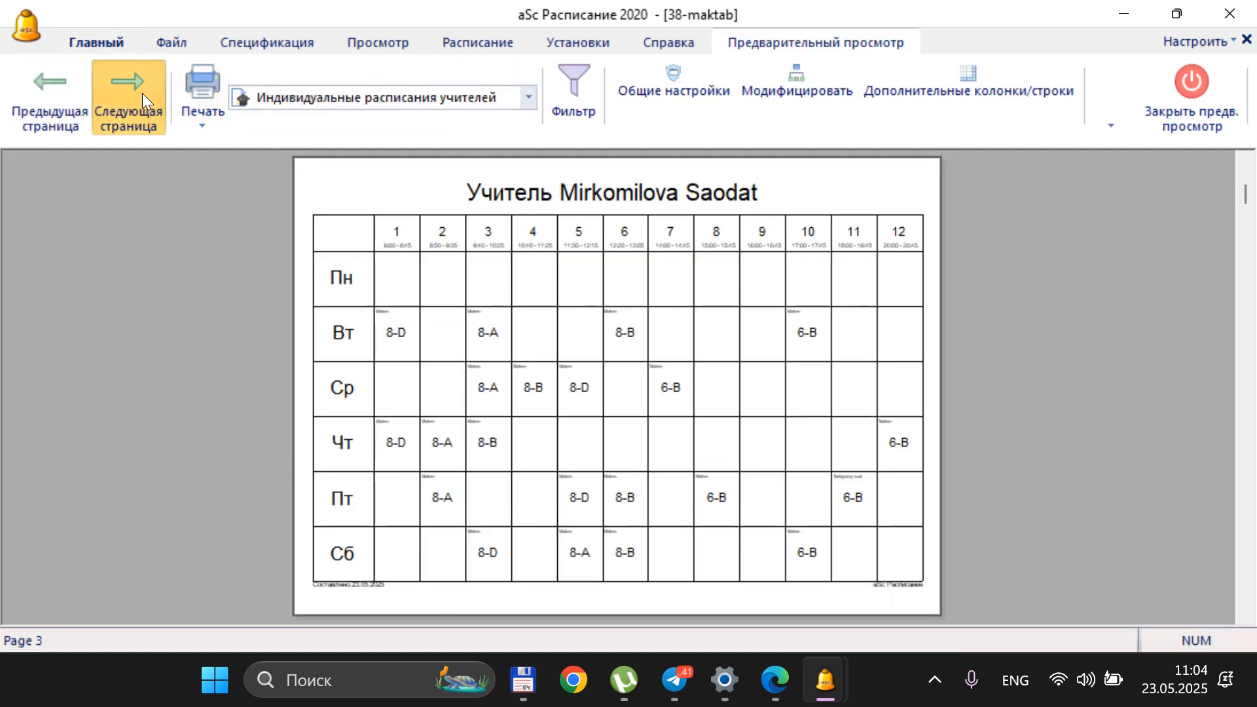
pyautogui.click(143, 93)
pyautogui.click(142, 93)
pyautogui.click(143, 93)
pyautogui.click(142, 93)
pyautogui.click(143, 93)
pyautogui.click(142, 93)
pyautogui.click(143, 93)
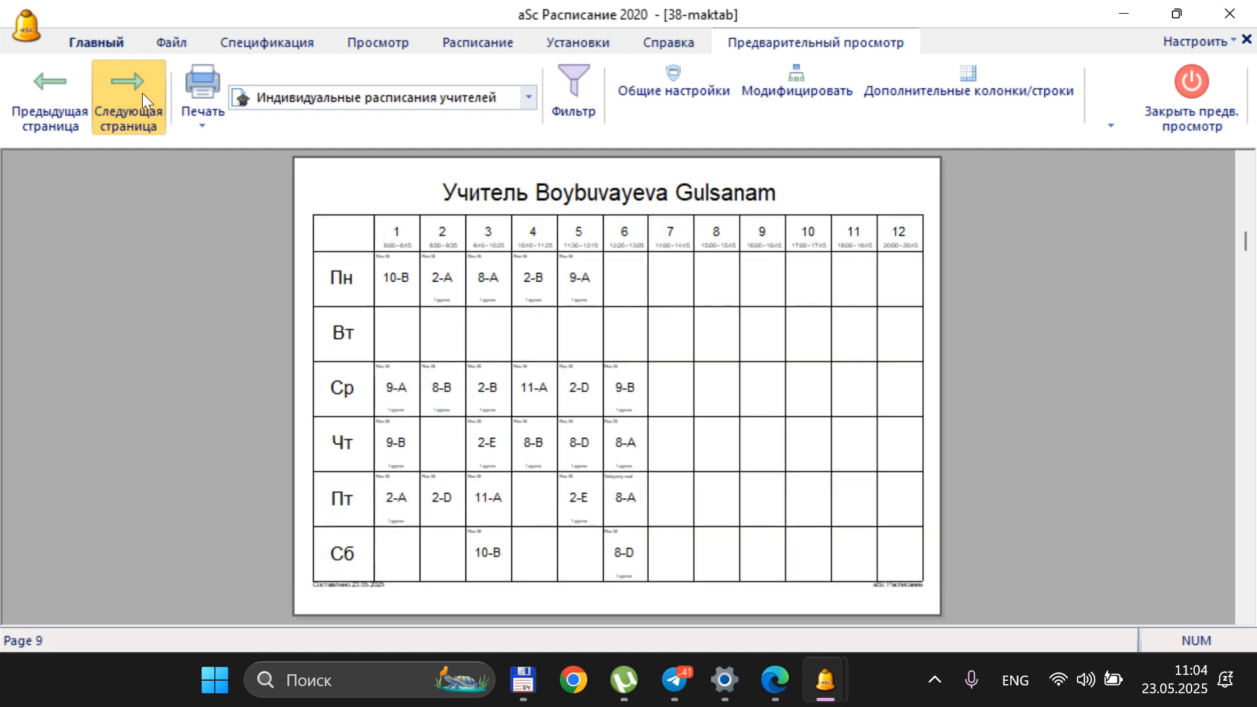
# Examine the Rus tili teacher's weekly schedule up close for gaps between lessons, and close the preview
pyautogui.click(502, 275)
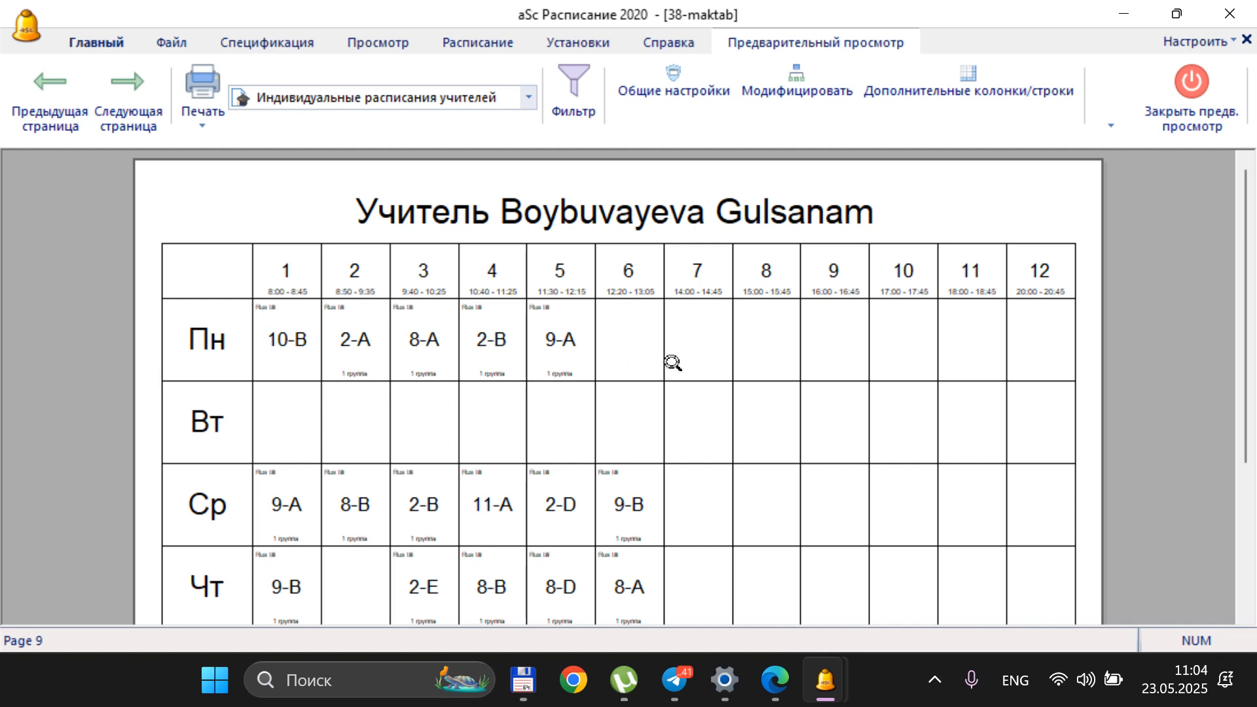
pyautogui.scroll(-2, 576, 360)
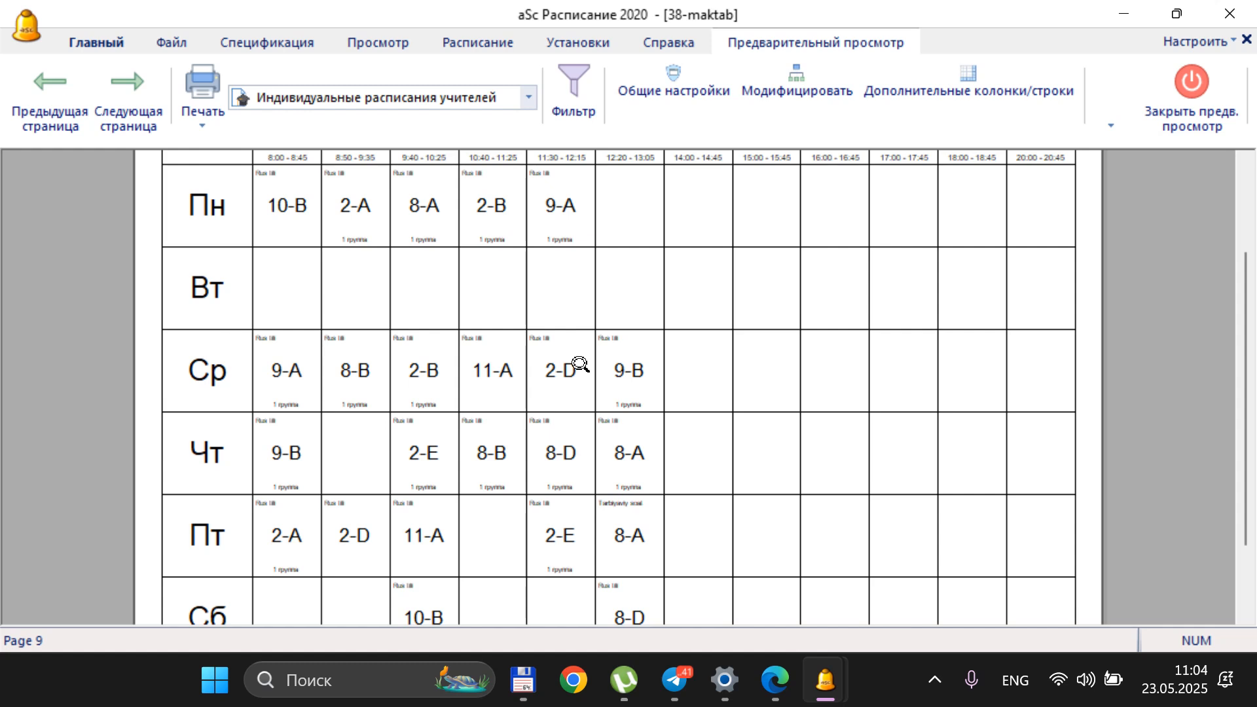
pyautogui.scroll(2, 580, 364)
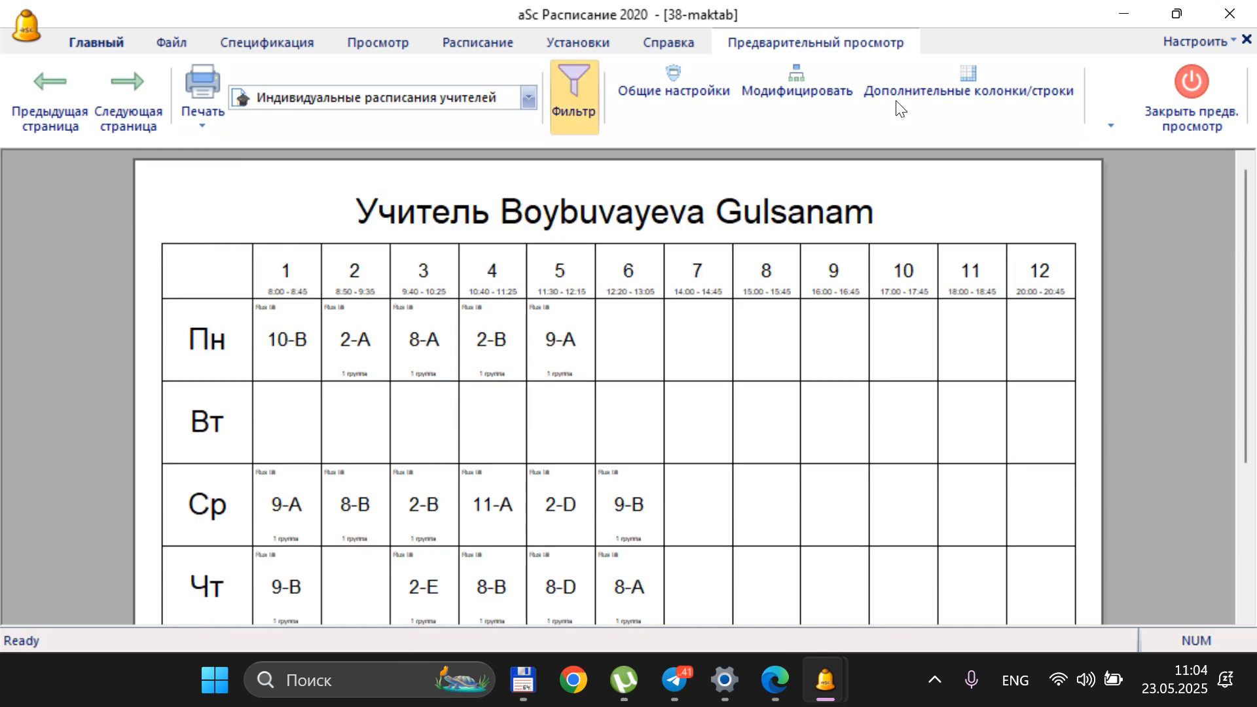
pyautogui.click(1188, 81)
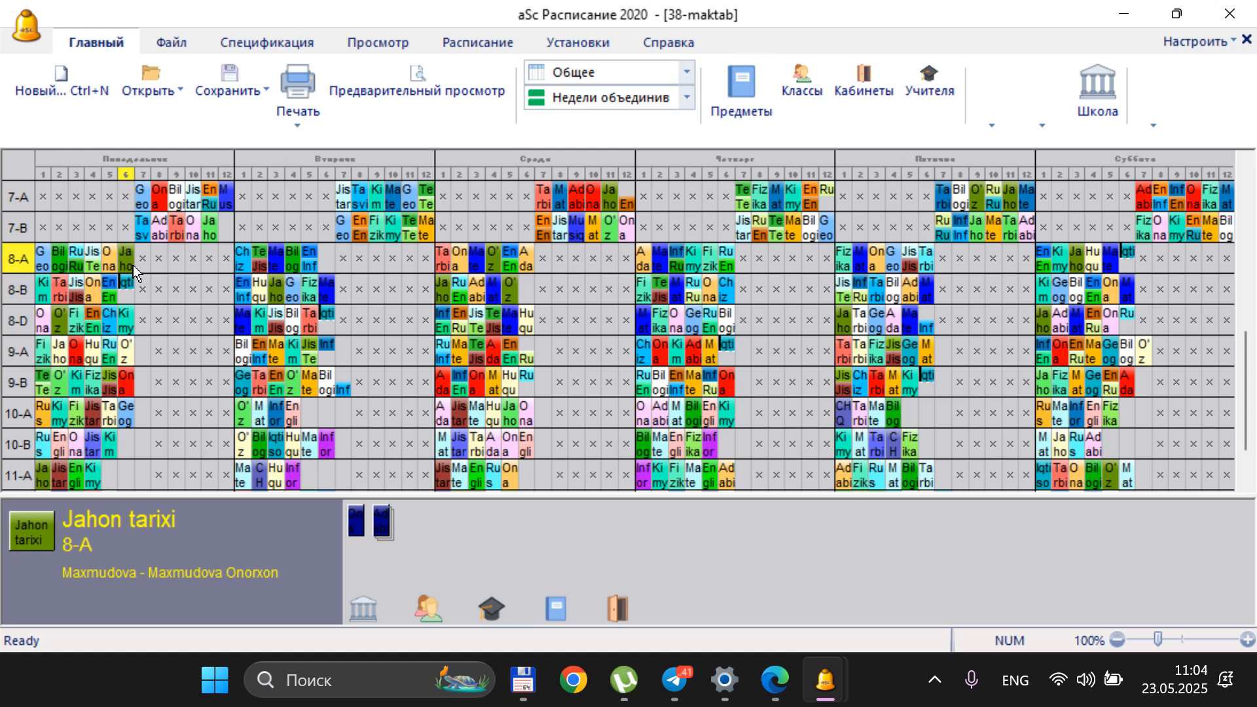
# Find the Jahon tarixi teacher's page in the teacher timetable preview, examine the weekly schedule, and close the preview
pyautogui.click(465, 84)
pyautogui.click(132, 101)
pyautogui.click(134, 96)
pyautogui.click(133, 95)
pyautogui.click(134, 95)
pyautogui.click(134, 96)
pyautogui.click(134, 96)
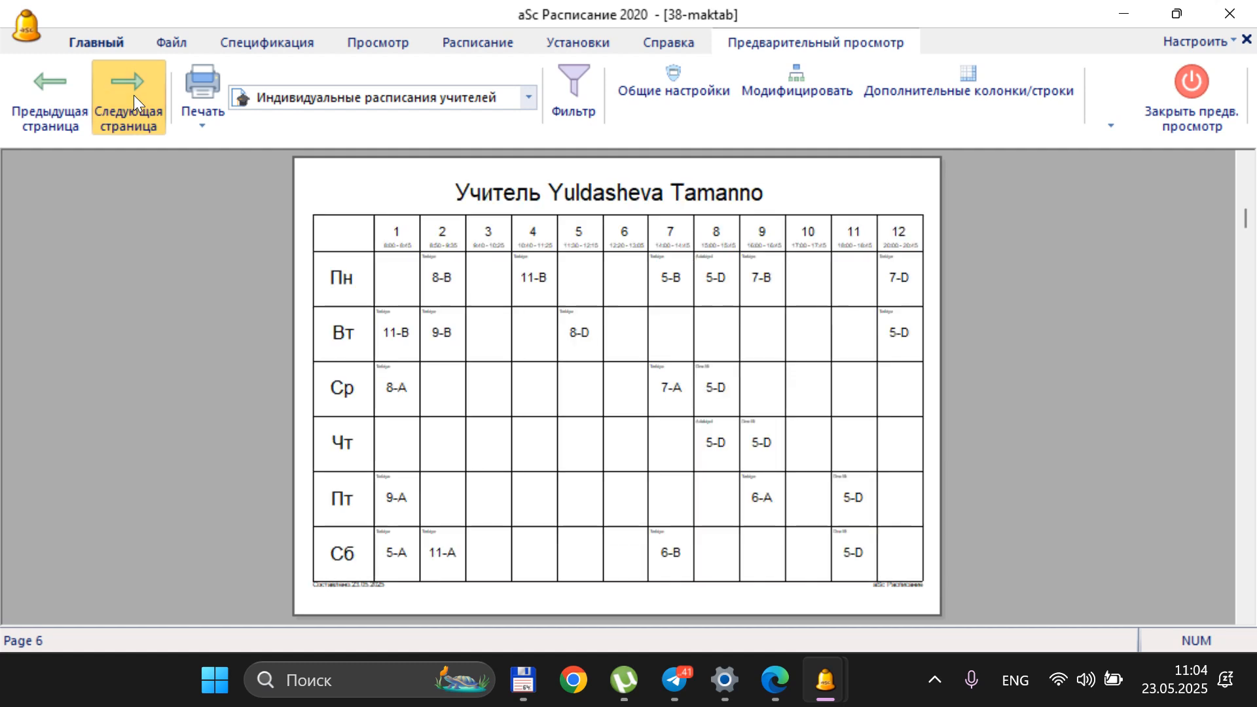
pyautogui.click(133, 96)
pyautogui.click(134, 96)
pyautogui.click(133, 95)
pyautogui.click(134, 95)
pyautogui.click(133, 96)
pyautogui.click(133, 96)
pyautogui.click(134, 96)
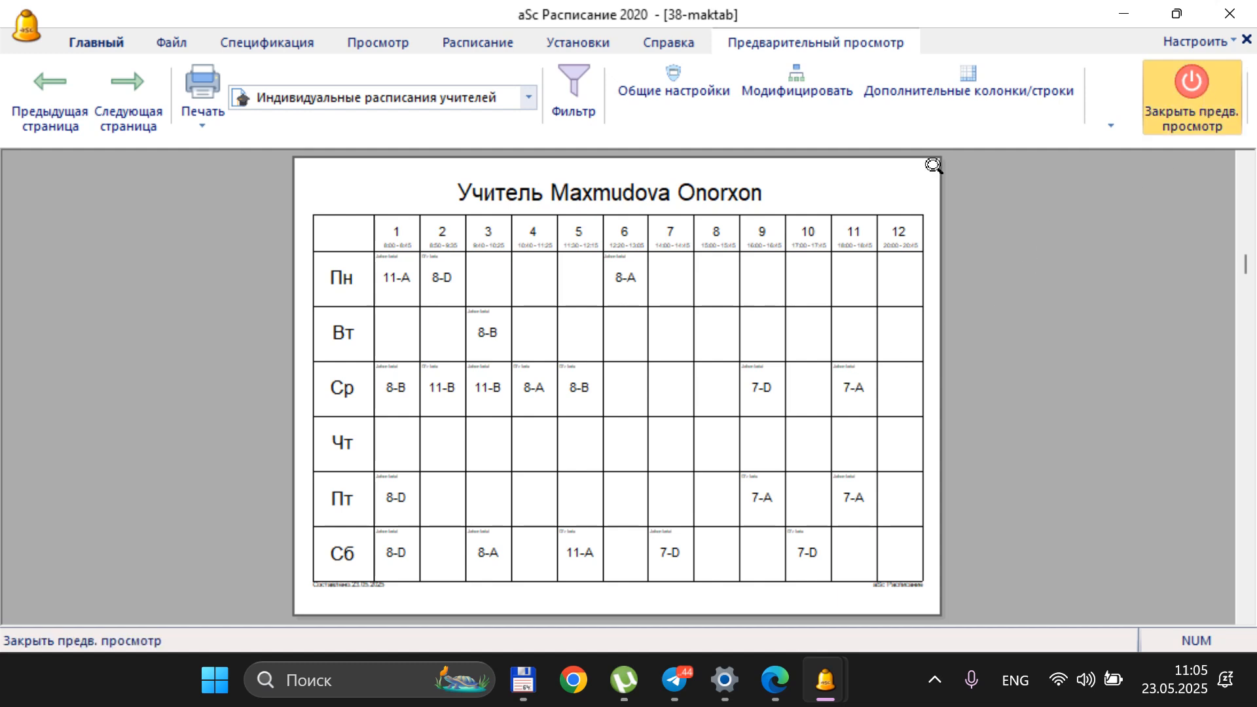
pyautogui.click(1191, 82)
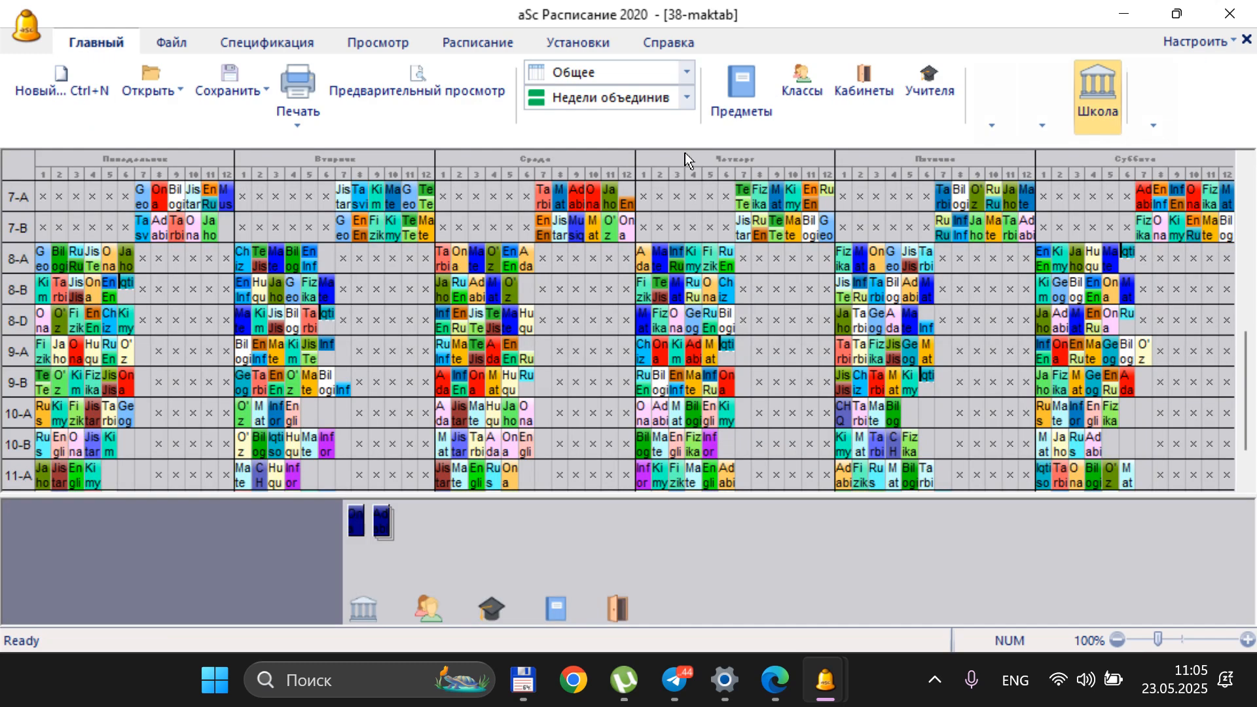
# Unplace the Jahon tarixi cards of 11-A (Monday period 1), 8-A (Monday period 6) and 8-B (Tuesday period 3), plus 8-D's Monday period 2 O'z card
pyautogui.scroll(-1, 147, 432)
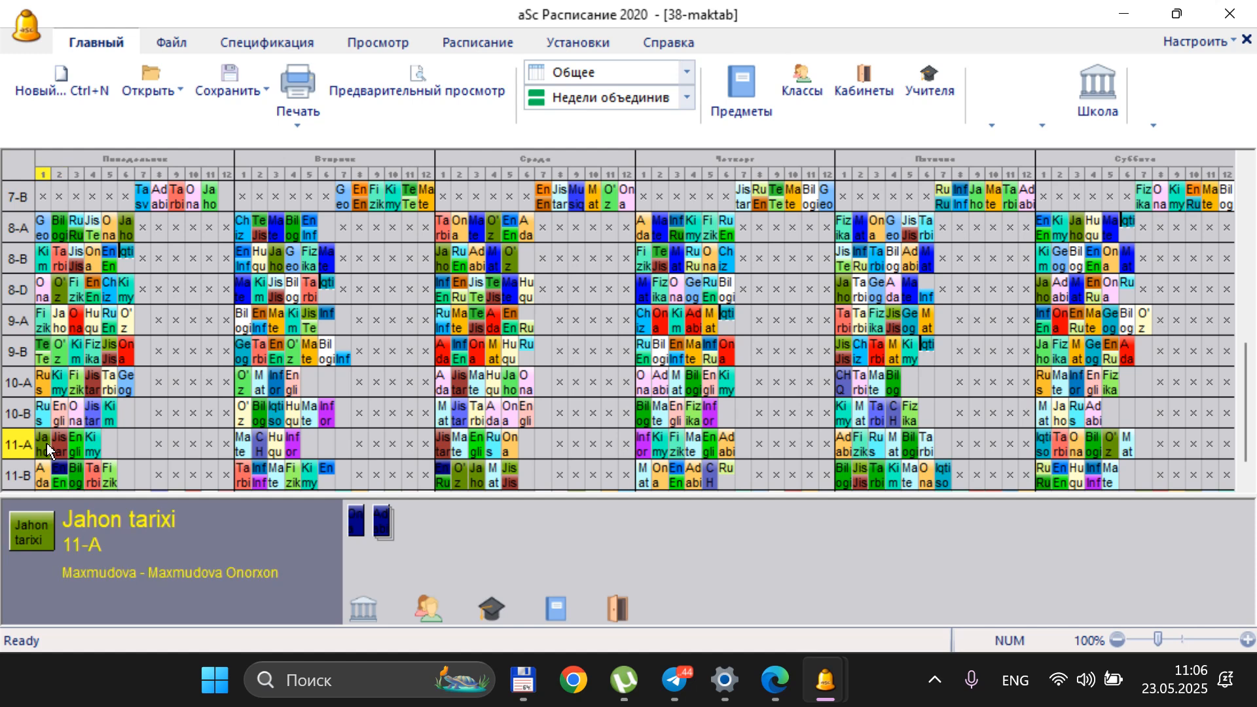
pyautogui.moveTo(46, 442); pyautogui.dragTo(489, 535)
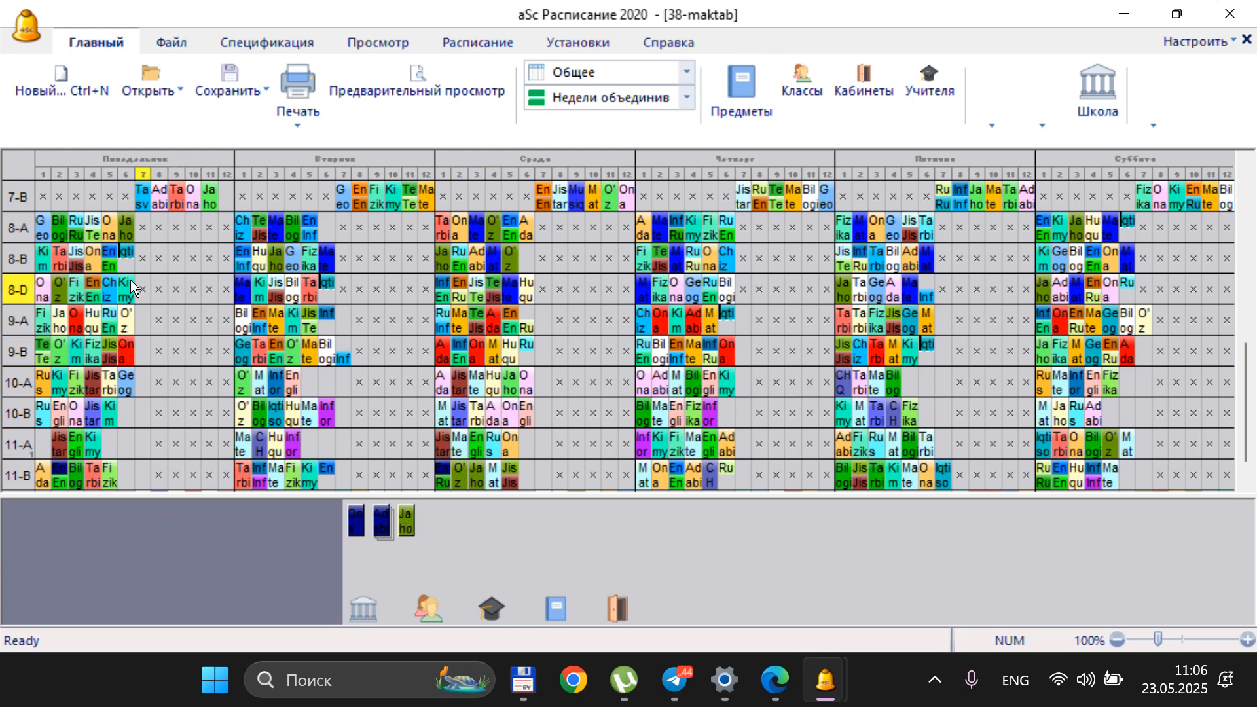
pyautogui.click(61, 288)
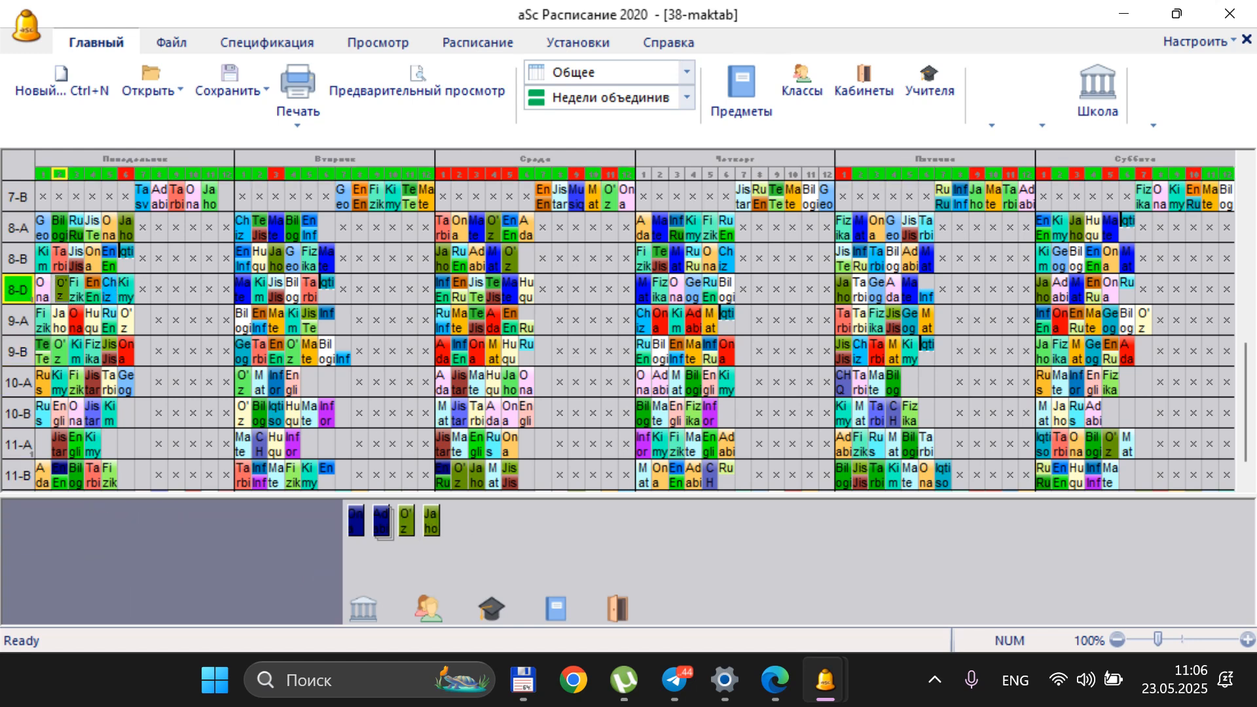
pyautogui.click(128, 218)
pyautogui.click(485, 517)
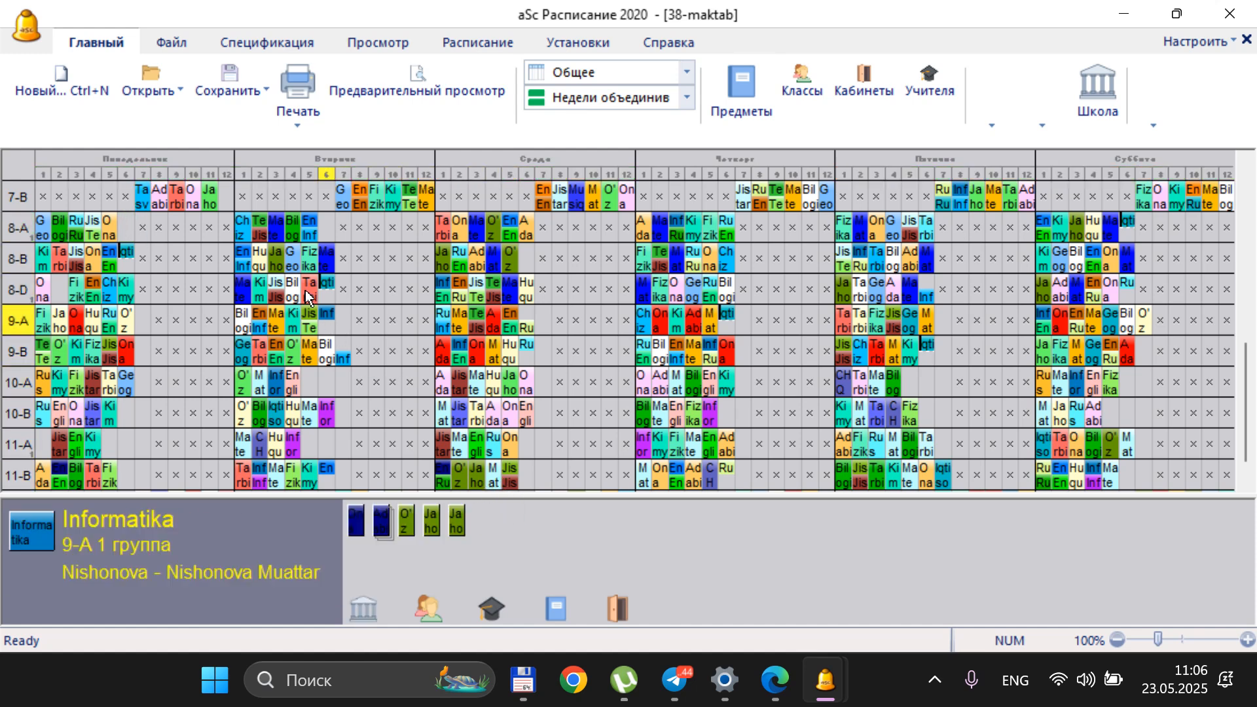
pyautogui.moveTo(275, 262); pyautogui.dragTo(515, 517)
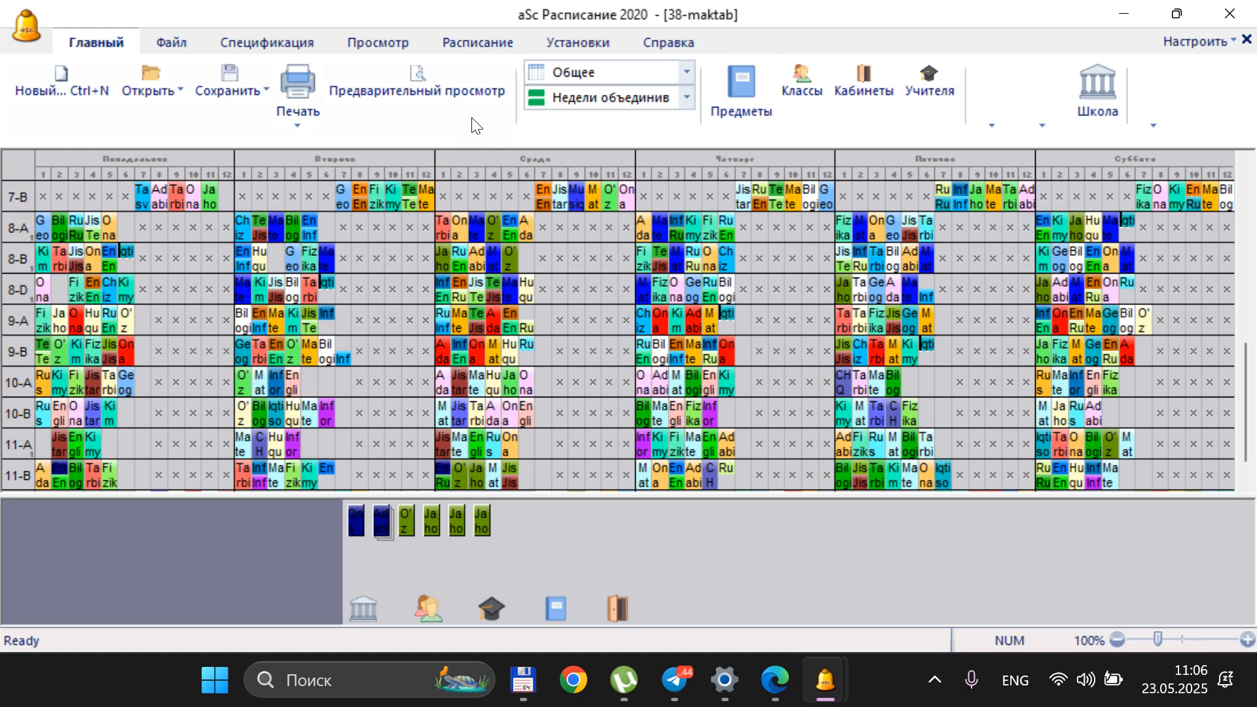
# Place 11-A's Jahon tarixi card on Wednesday period 6 and 8-B's on Saturday period 6, unplacing the Matematika card there
pyautogui.click(480, 522)
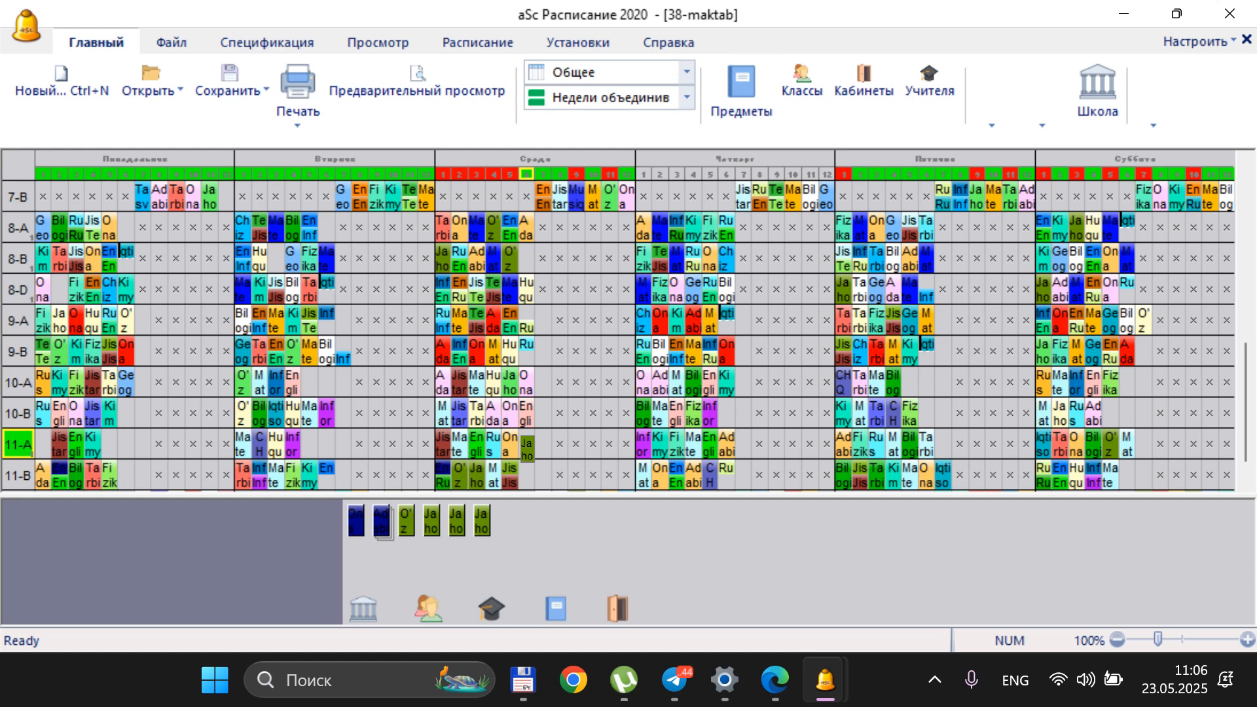
pyautogui.click(528, 445)
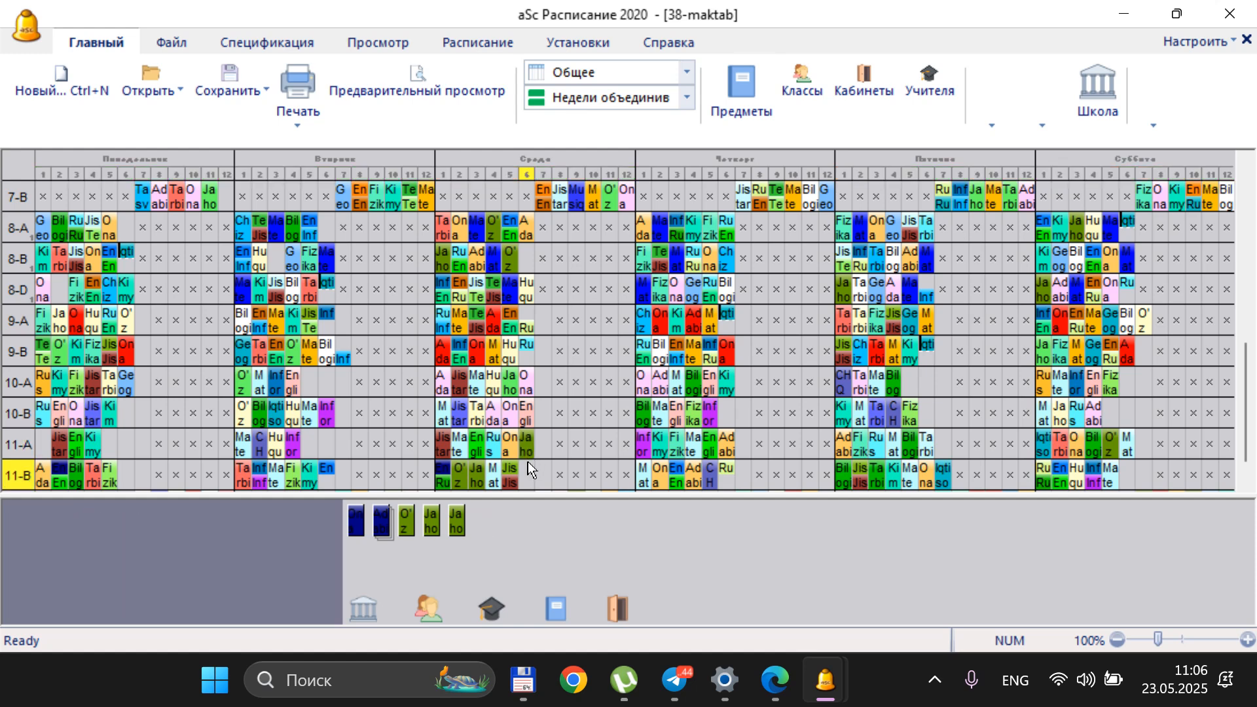
pyautogui.click(456, 532)
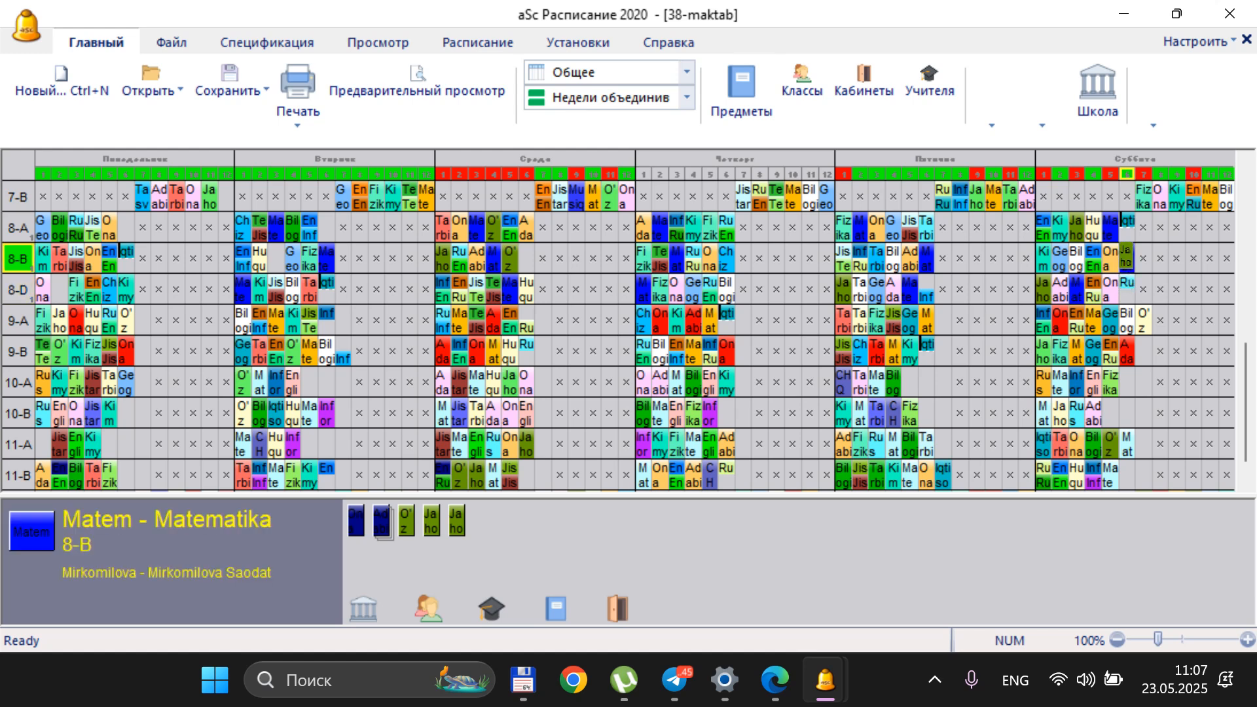
pyautogui.click(1125, 255)
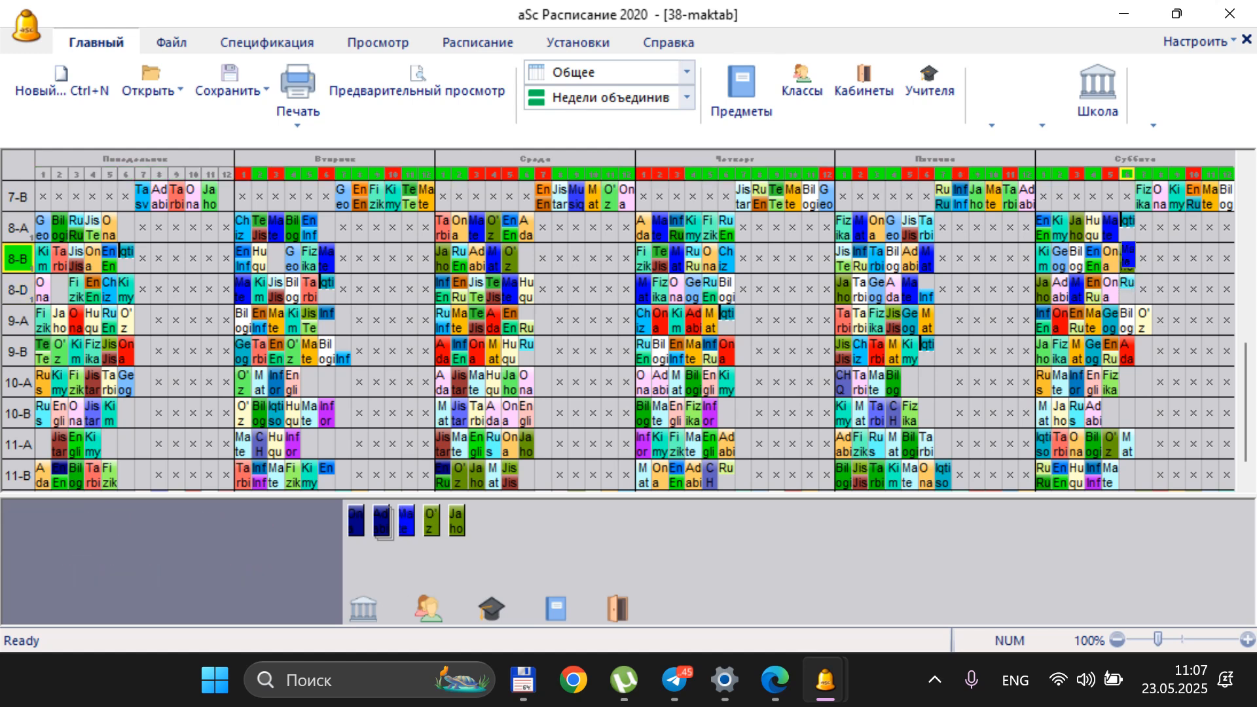
pyautogui.click(581, 558)
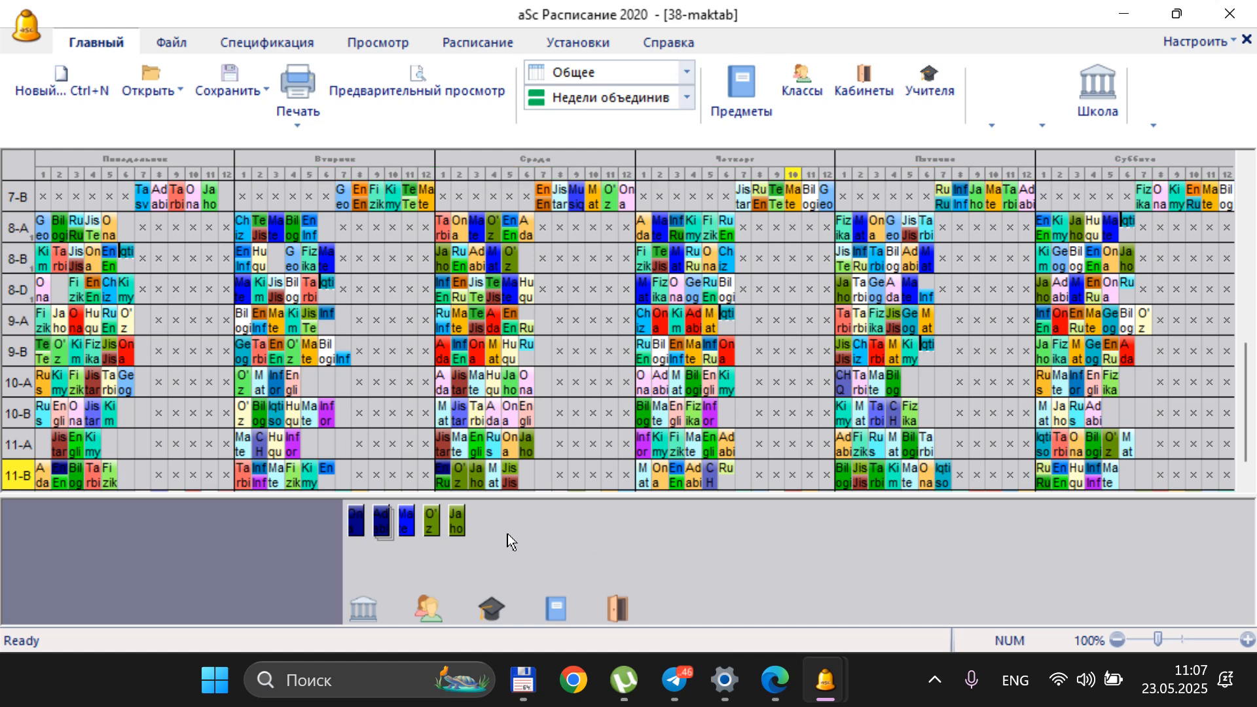
# Place 8-A's Jahon tarixi on Saturday period 2 and 8-D's O'zbekiston tarixi on Saturday period 4, unplacing the cards they replace
pyautogui.click(455, 522)
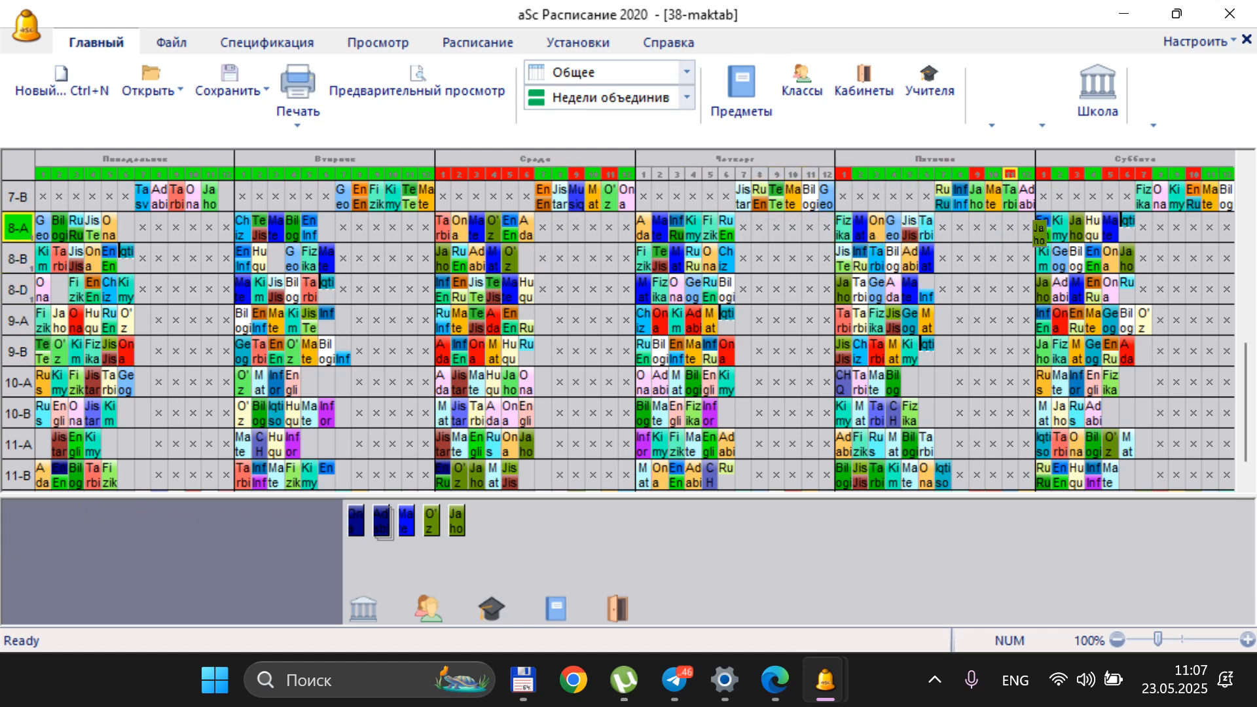
pyautogui.click(1055, 227)
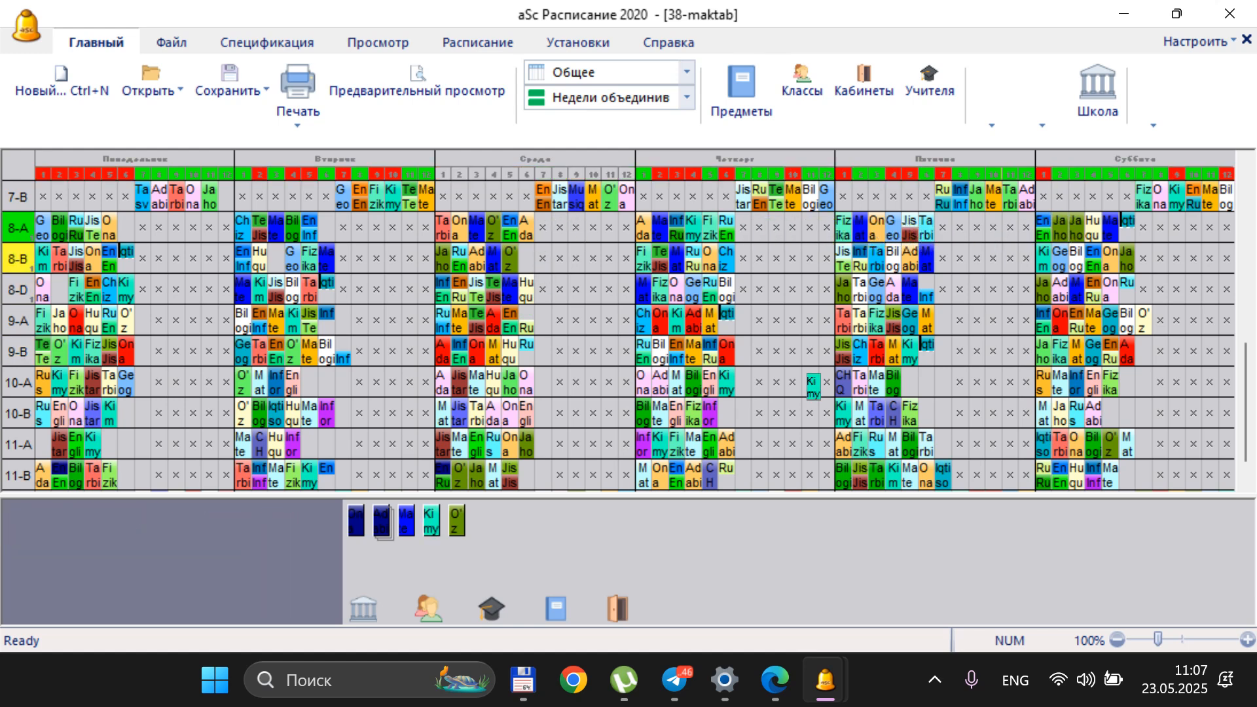
pyautogui.click(461, 521)
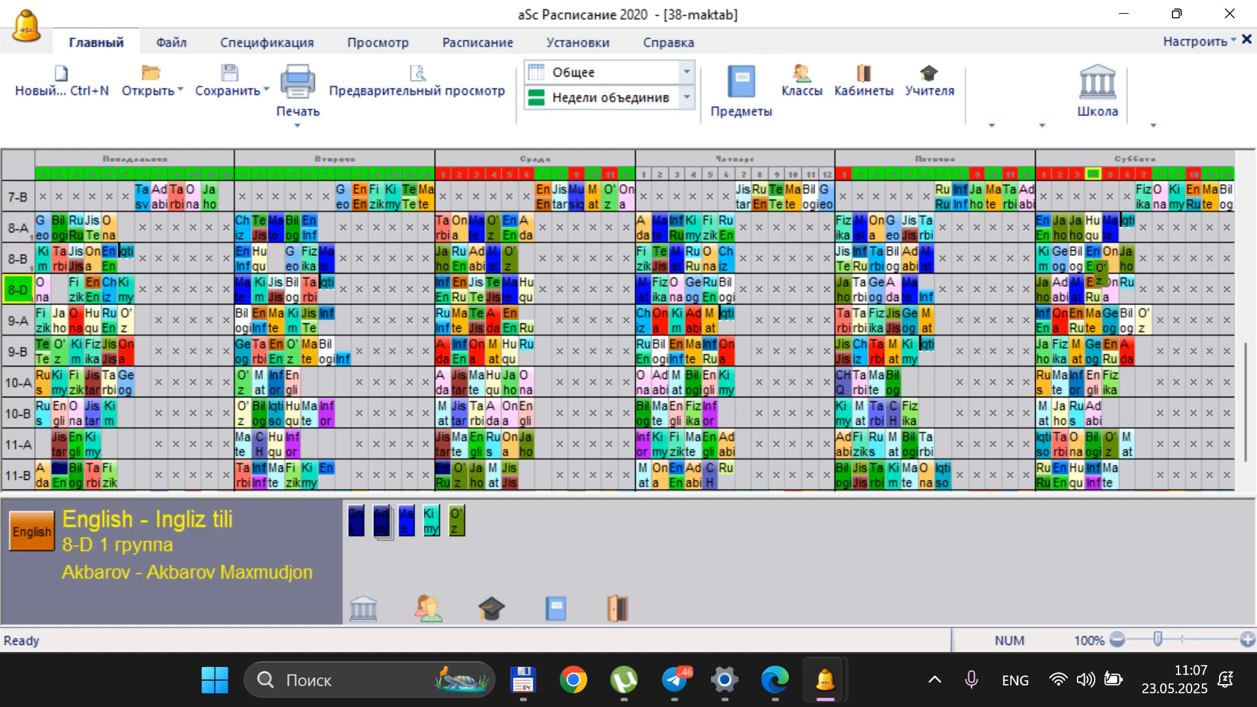
pyautogui.click(1094, 289)
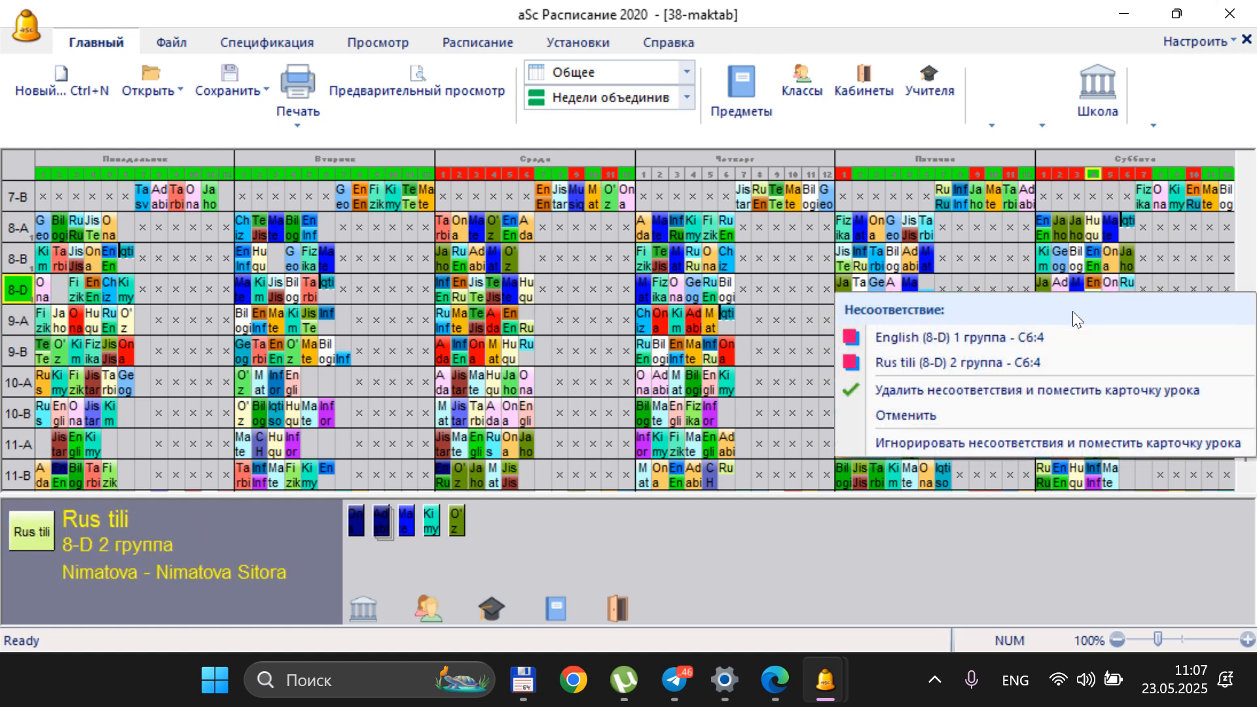
pyautogui.click(1053, 338)
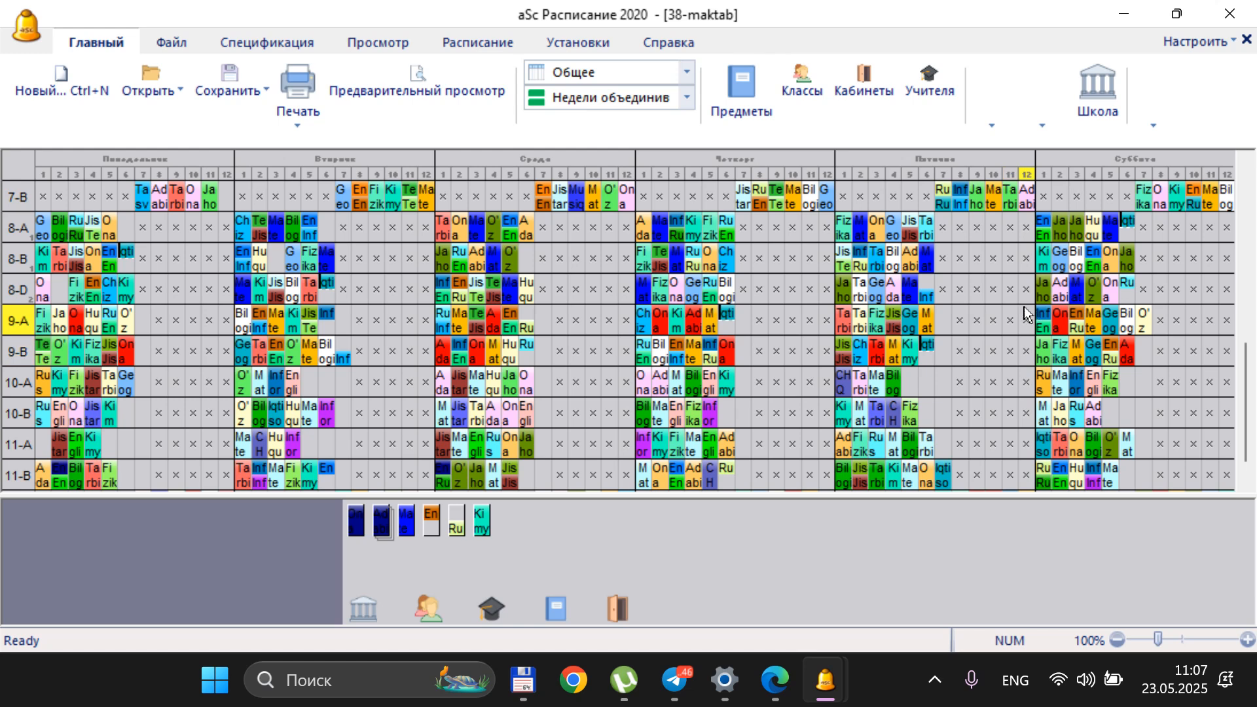
pyautogui.click(1093, 288)
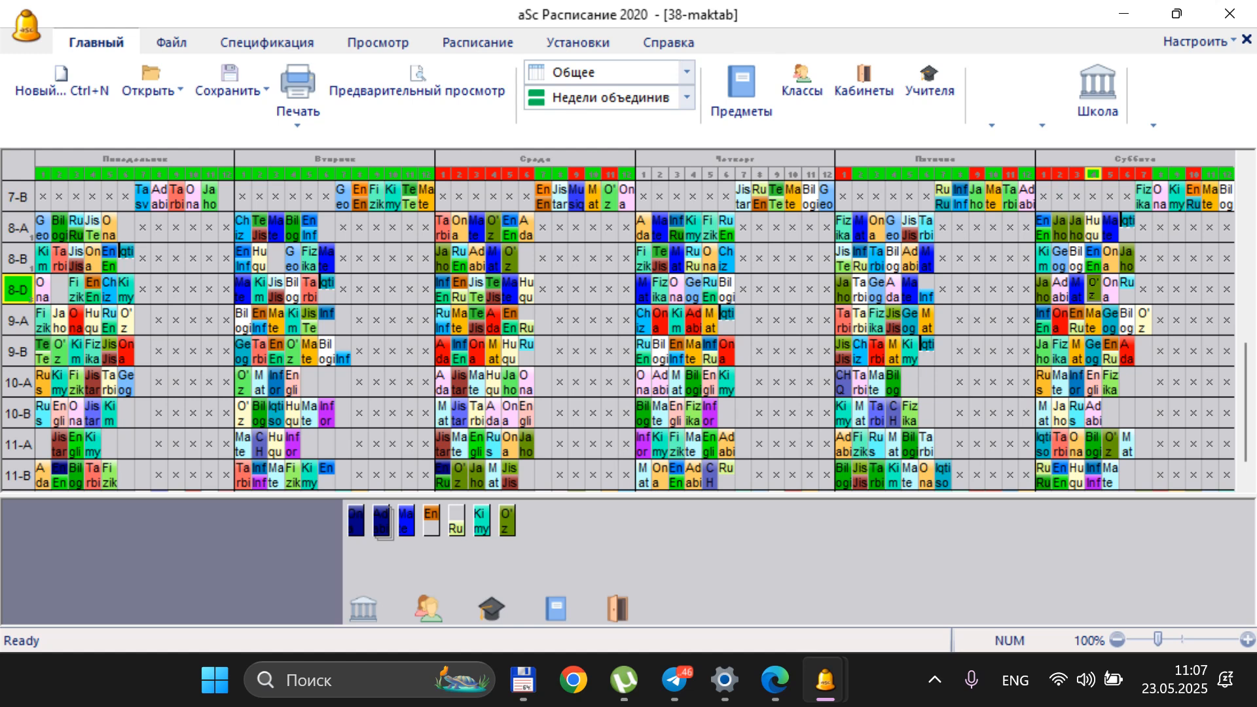
pyautogui.click(1090, 286)
# Move 7-A's O'zbekiston tarixi card from Friday period 9 to Wednesday period 10, unplacing the card it replaces
pyautogui.scroll(3, 1090, 284)
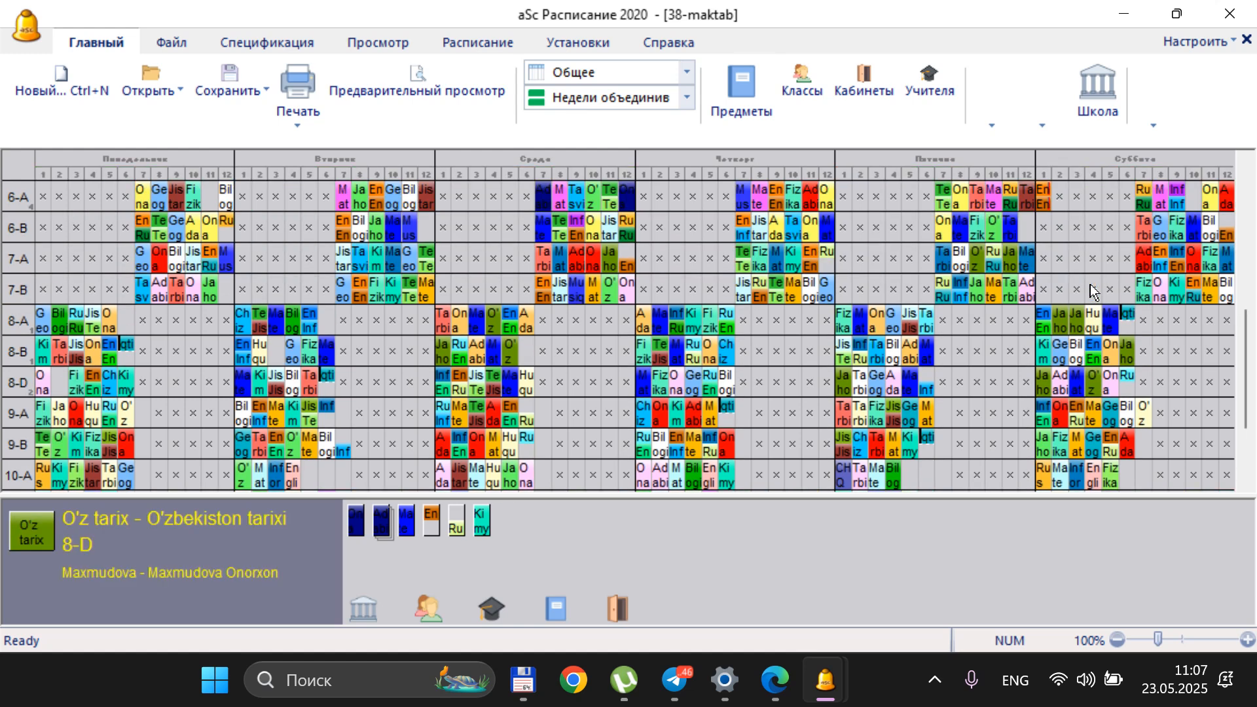
pyautogui.click(975, 263)
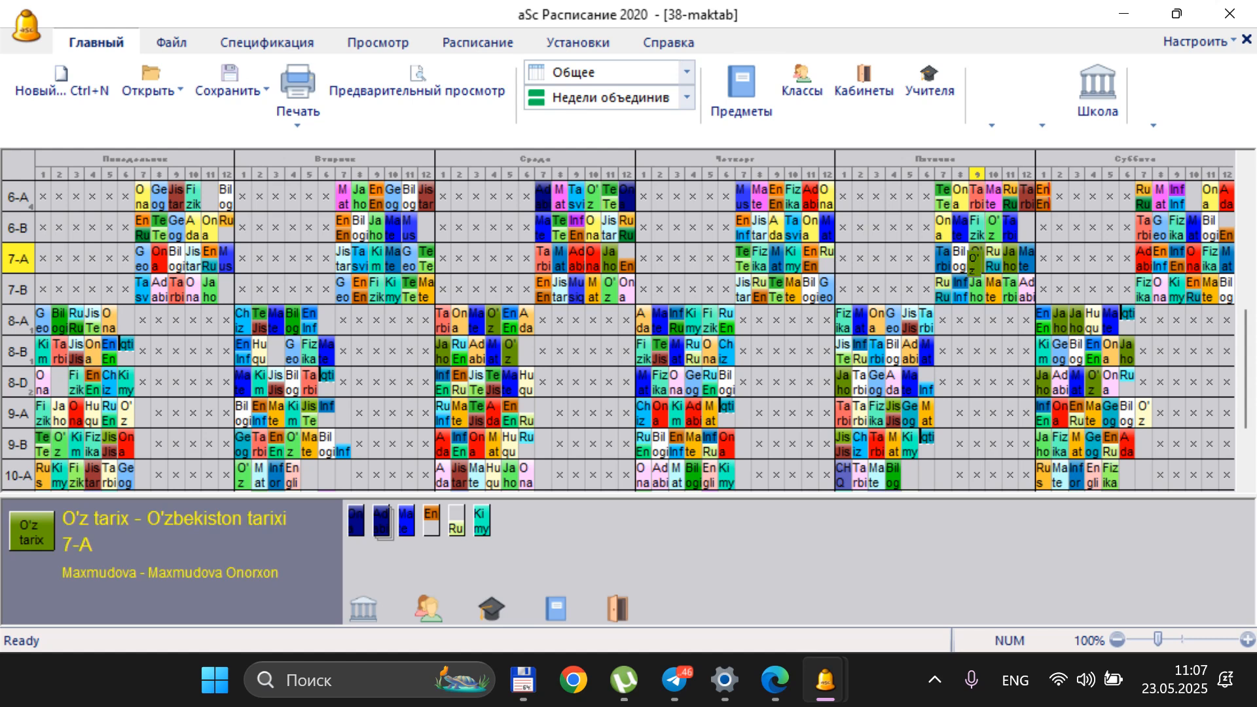
pyautogui.click(974, 262)
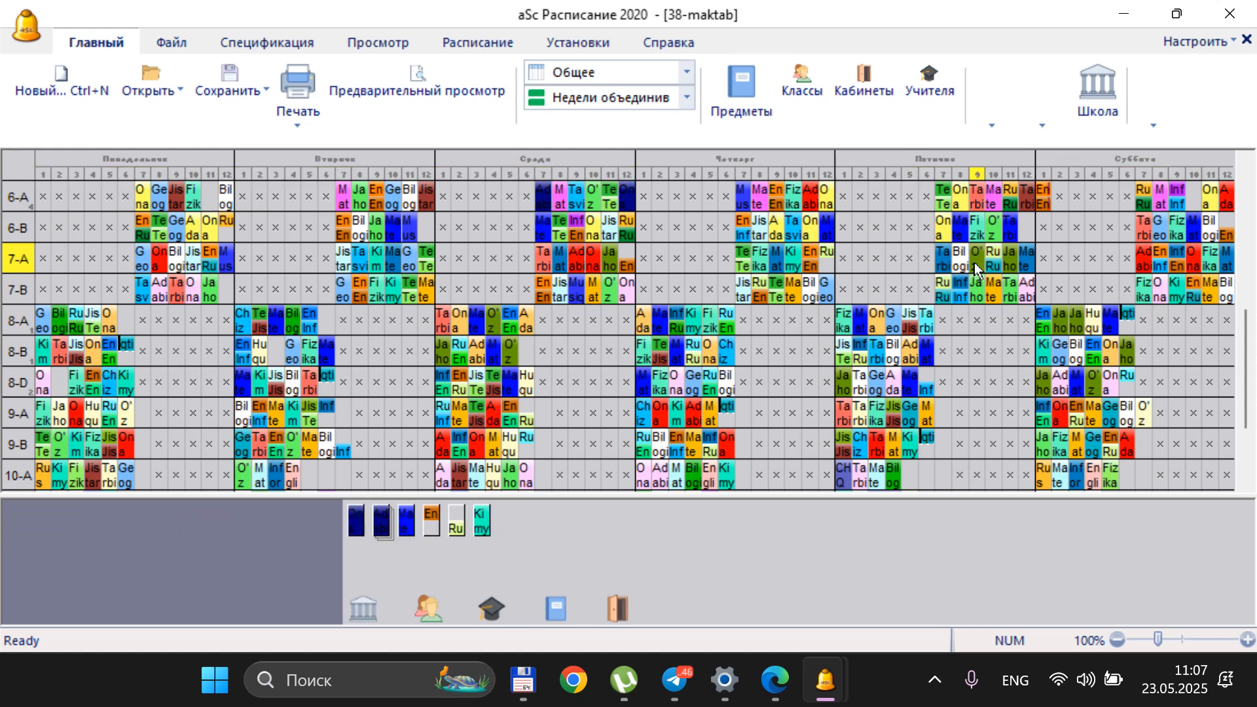
pyautogui.click(979, 250)
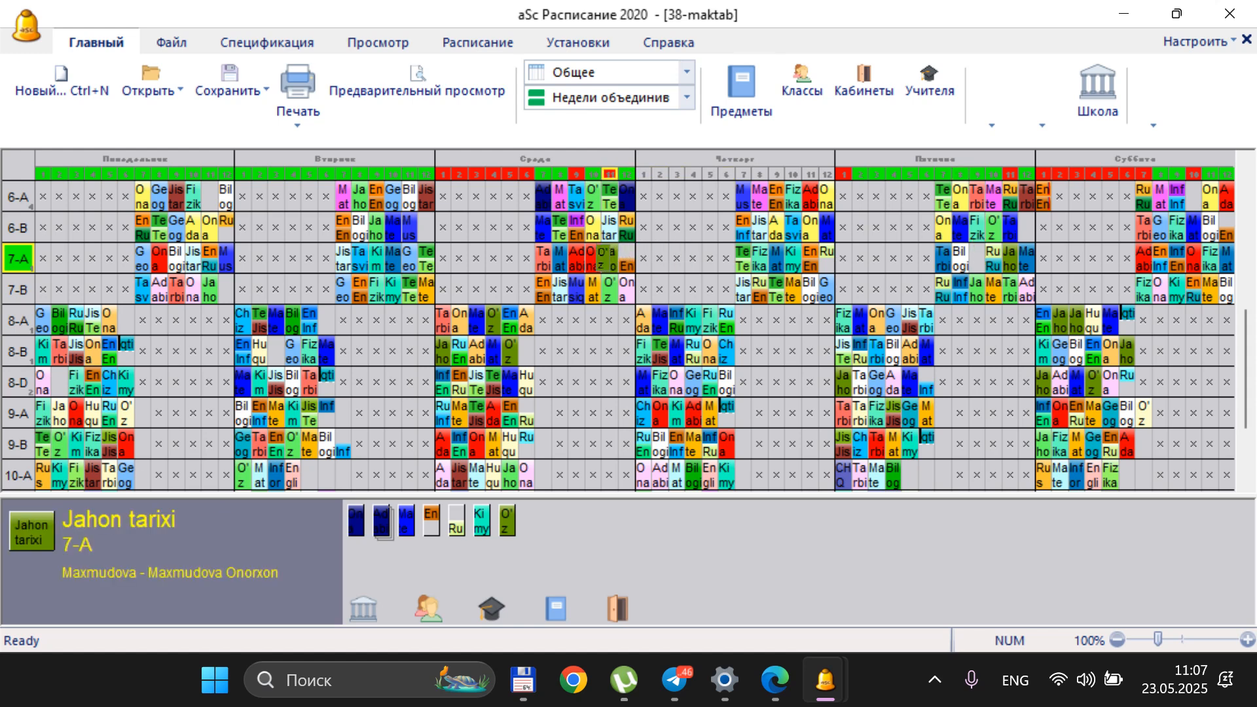
pyautogui.click(593, 259)
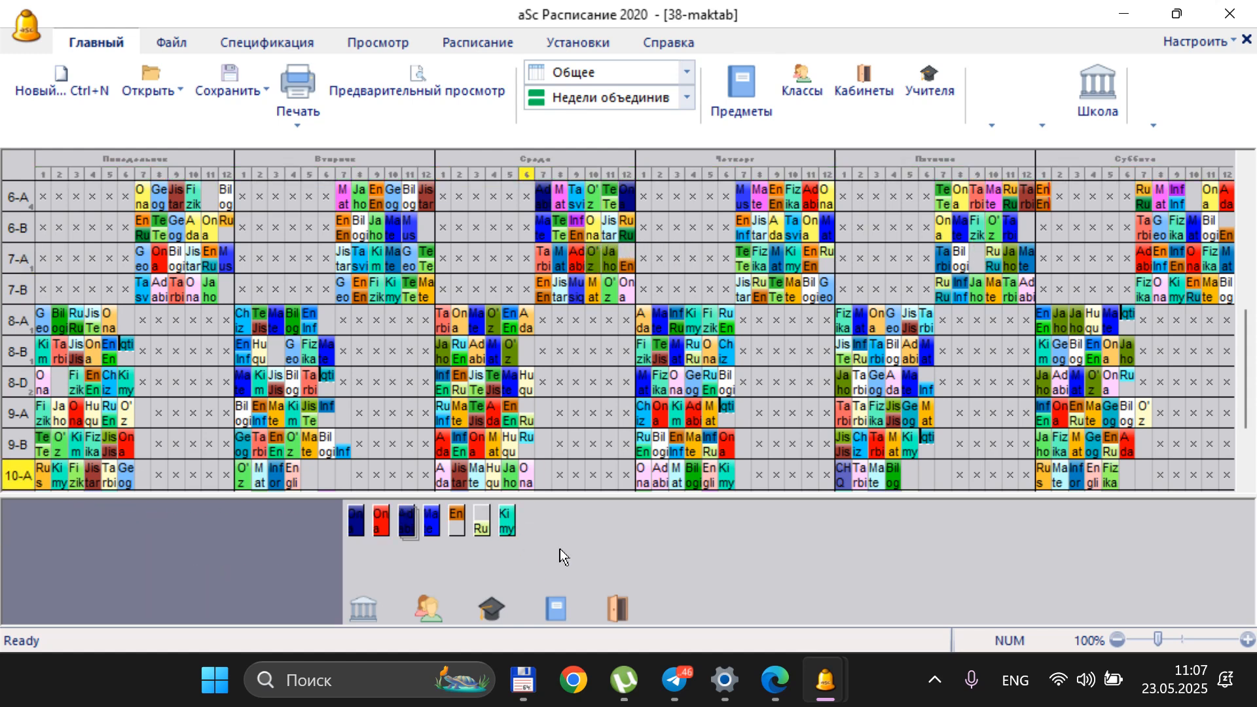
# Move 7-A's Jahon tarixi card from Friday period 11 to Wednesday period 8, unplacing the card it replaces
pyautogui.click(1010, 258)
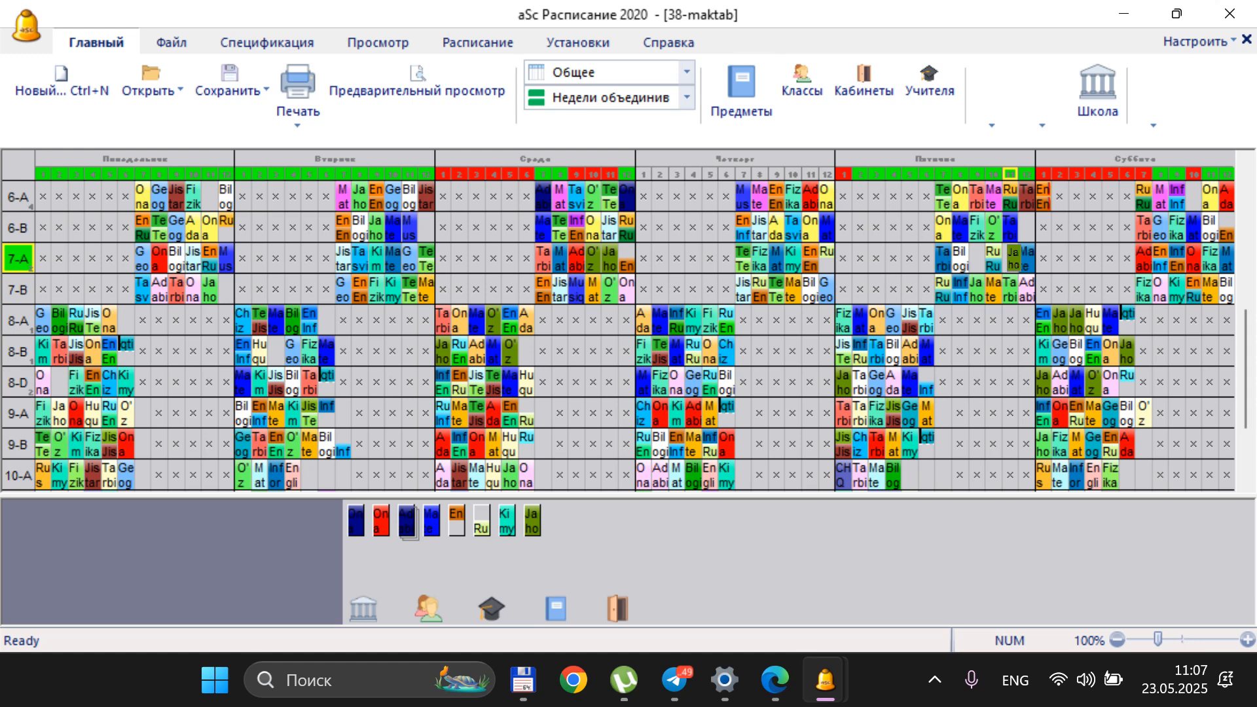
pyautogui.click(560, 258)
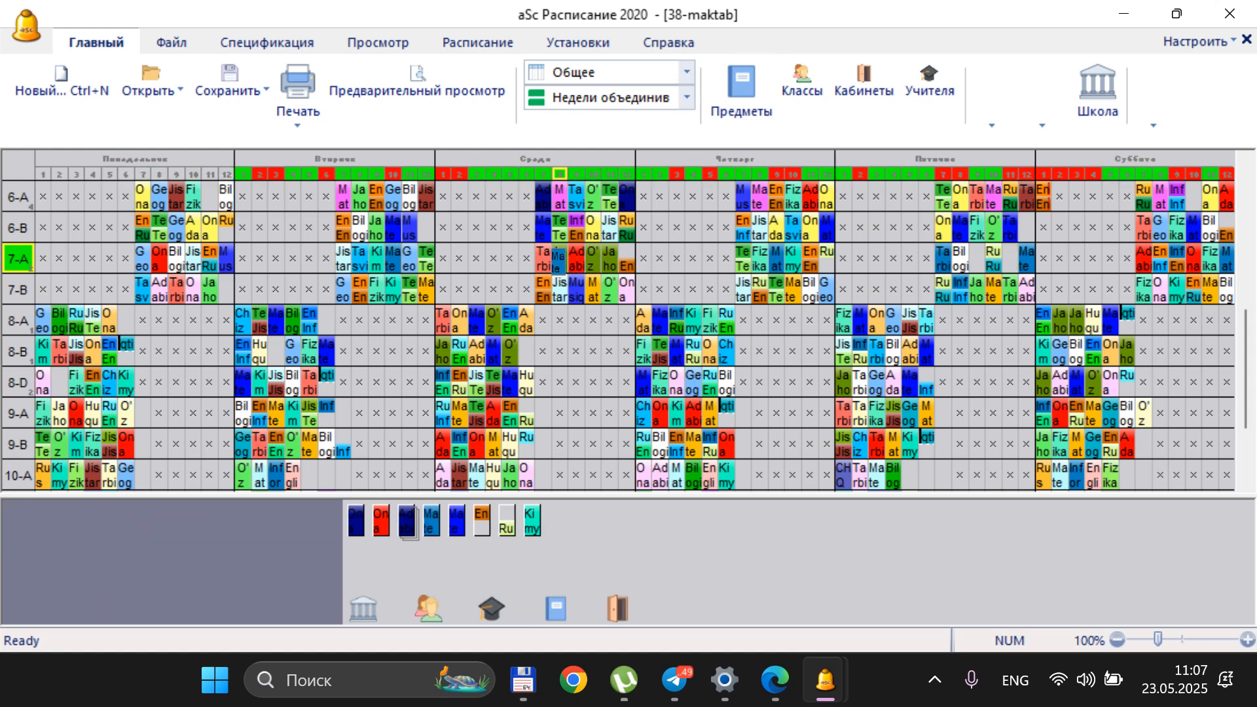
pyautogui.click(561, 532)
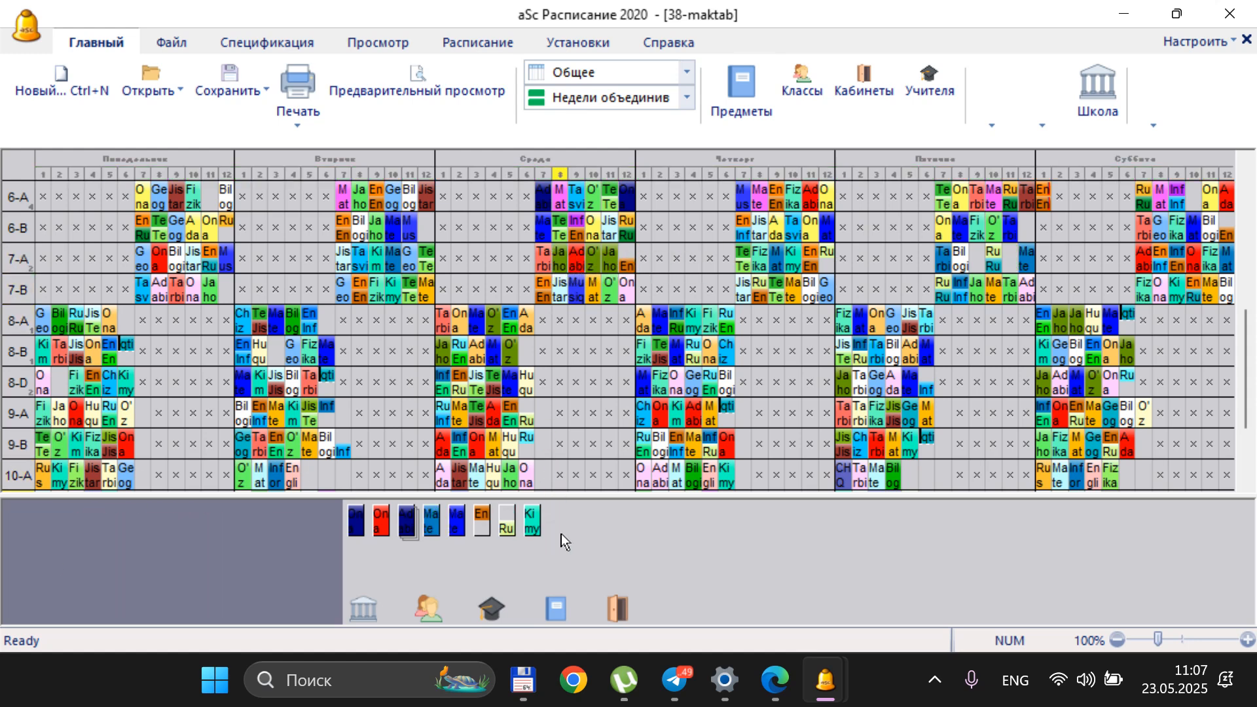
pyautogui.click(608, 259)
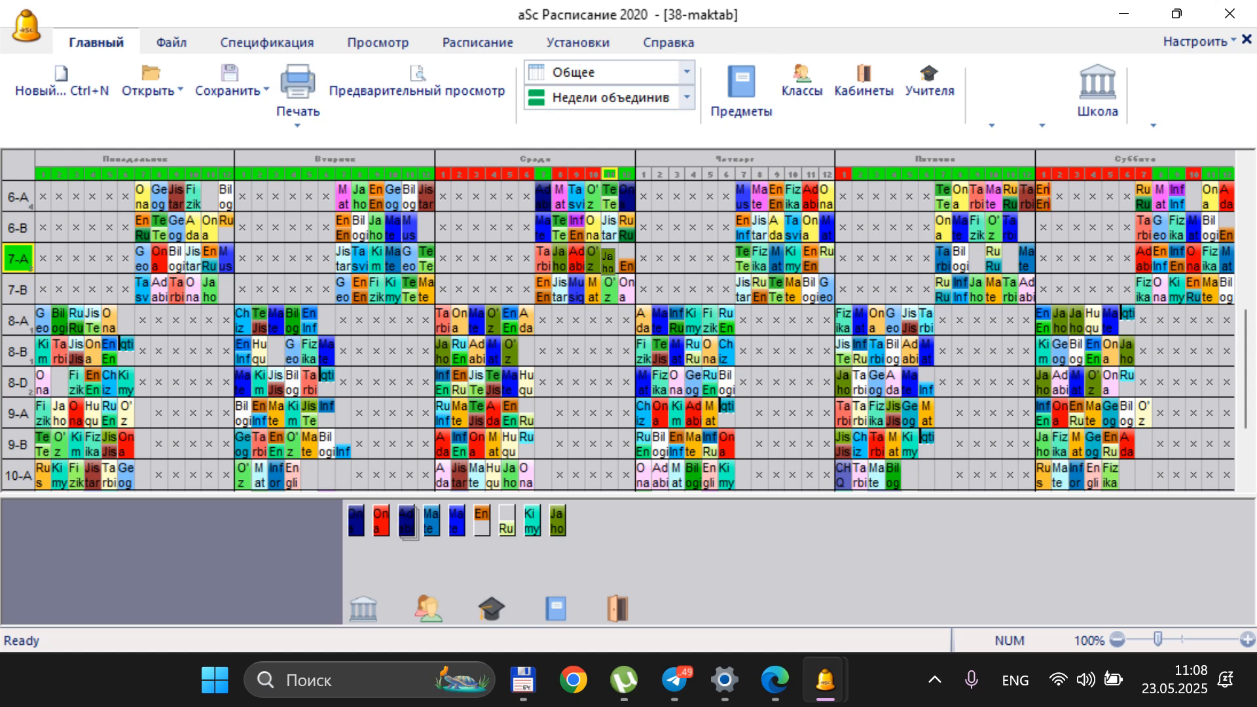
pyautogui.click(608, 262)
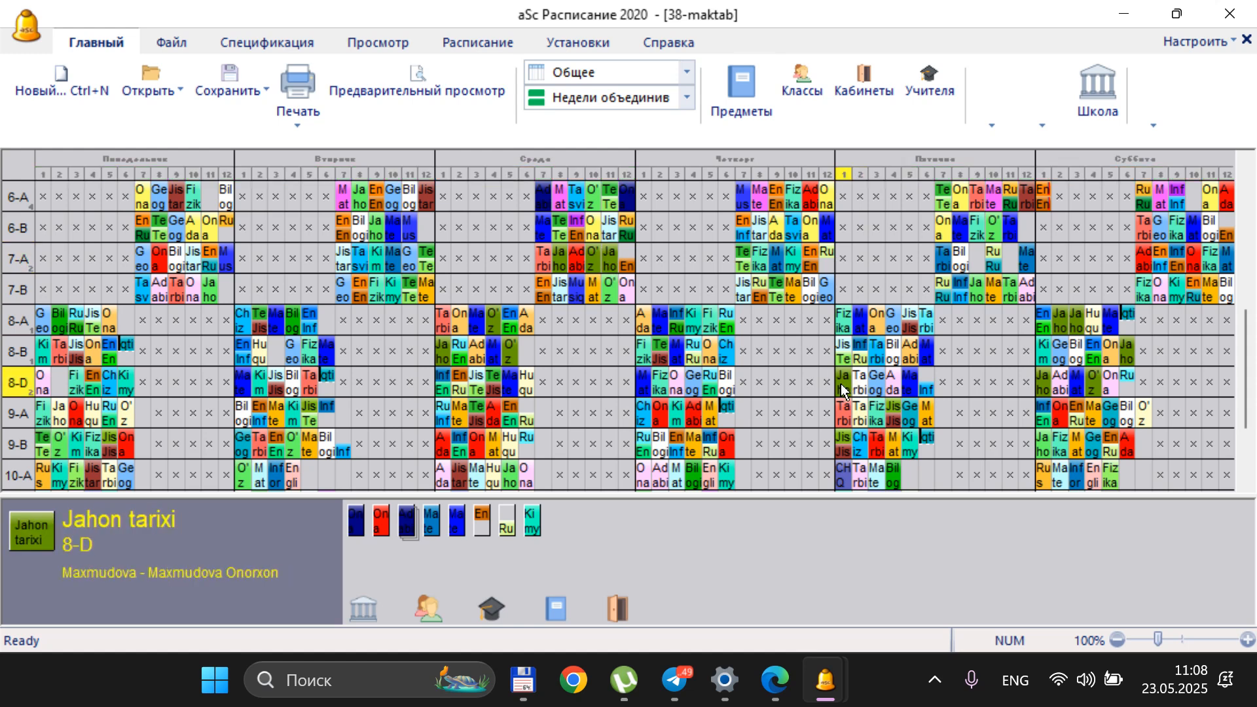
# Move 8-D's Jahon tarixi card from Friday period 1 to Wednesday period 6, unplacing the card it replaces
pyautogui.click(841, 383)
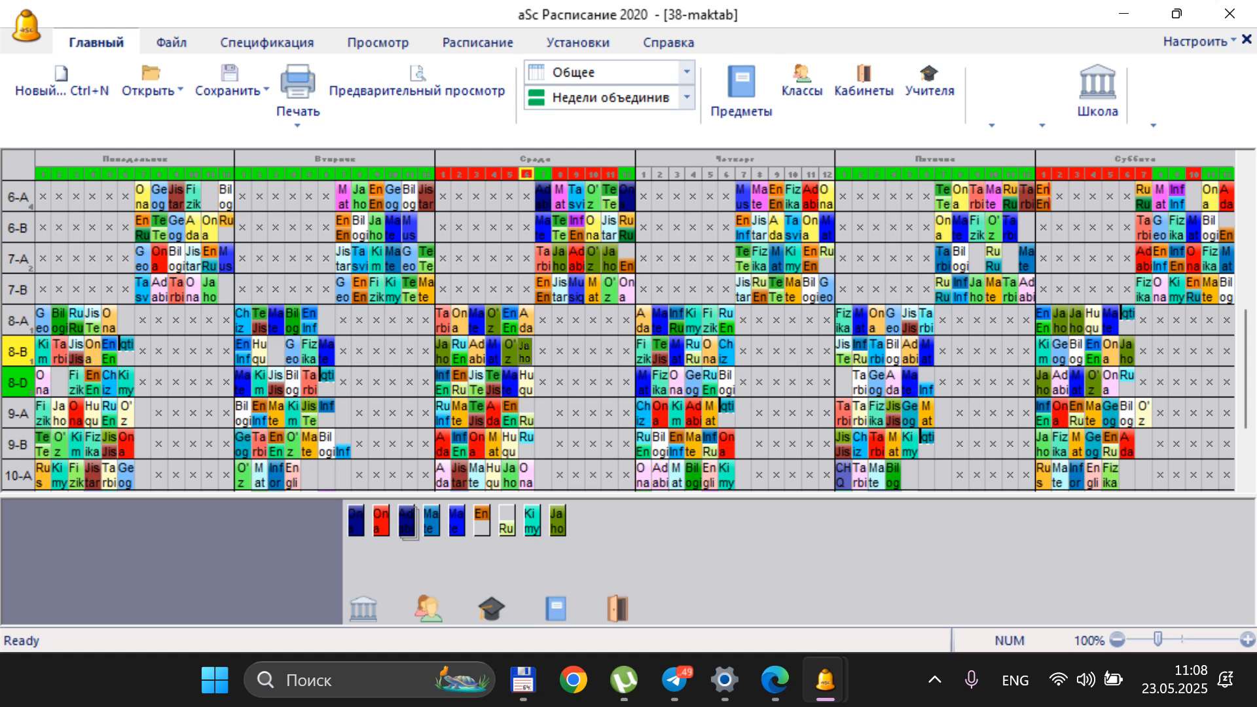
pyautogui.click(532, 381)
pyautogui.click(570, 427)
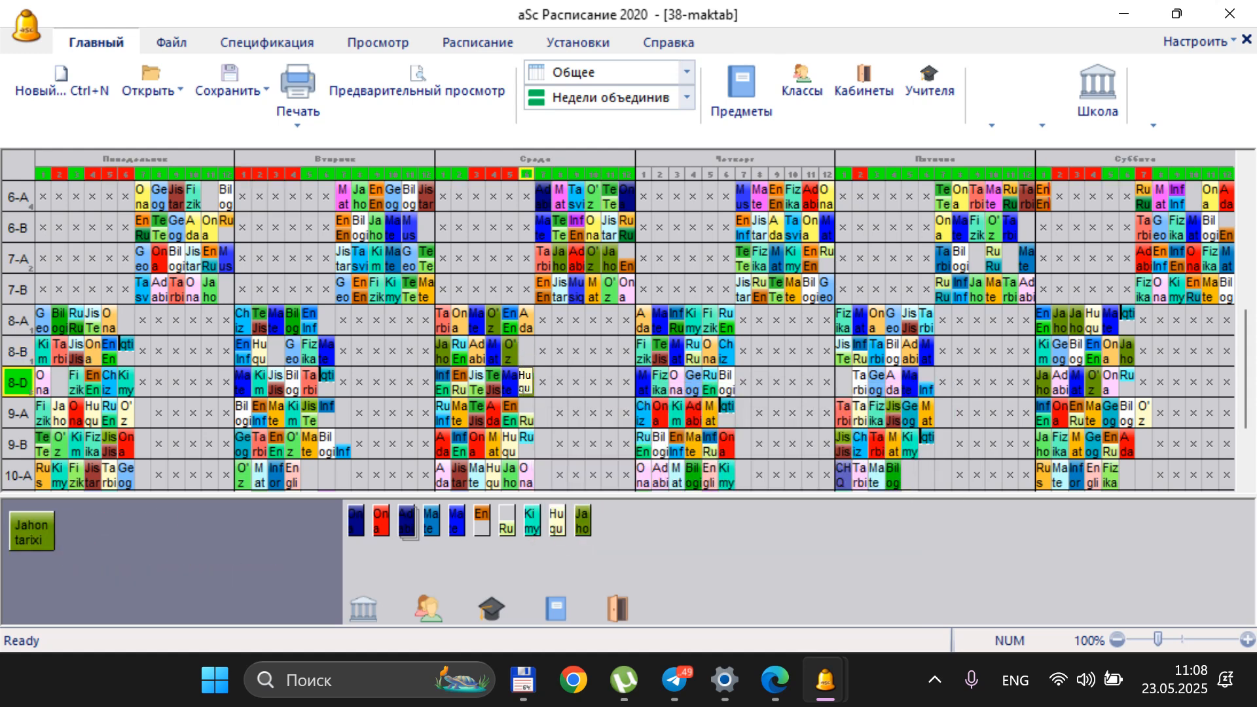
pyautogui.click(625, 525)
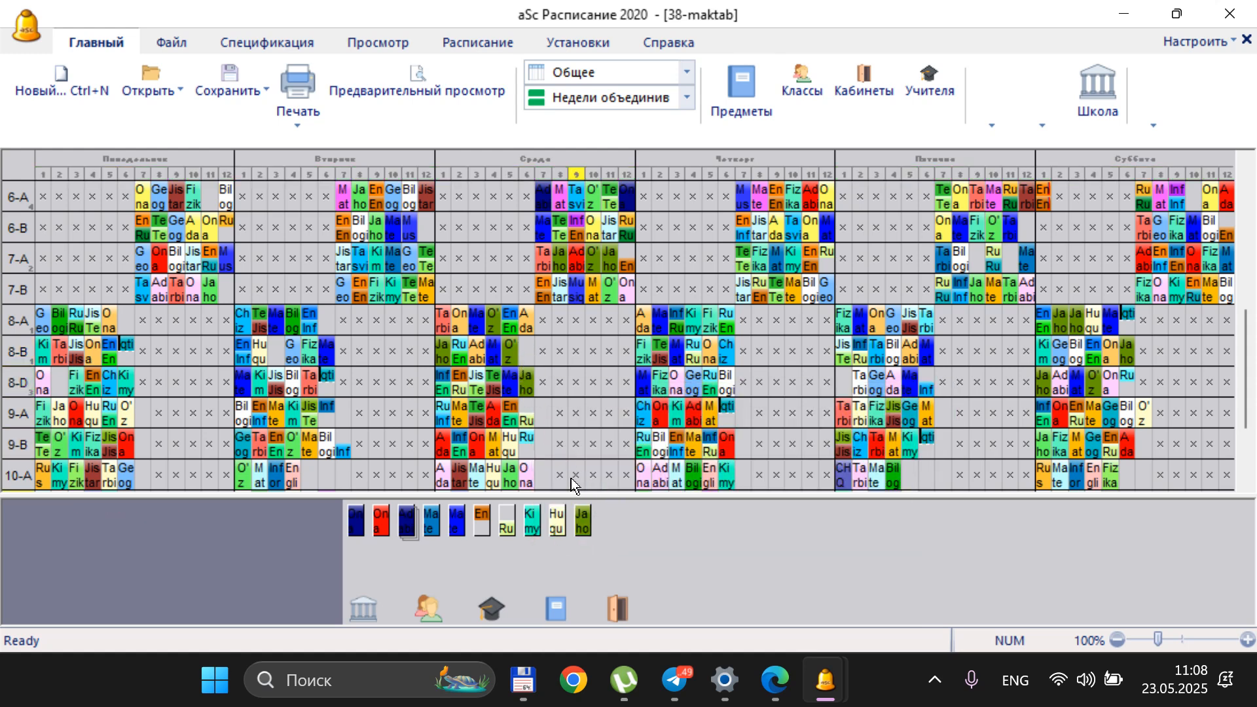
pyautogui.click(509, 357)
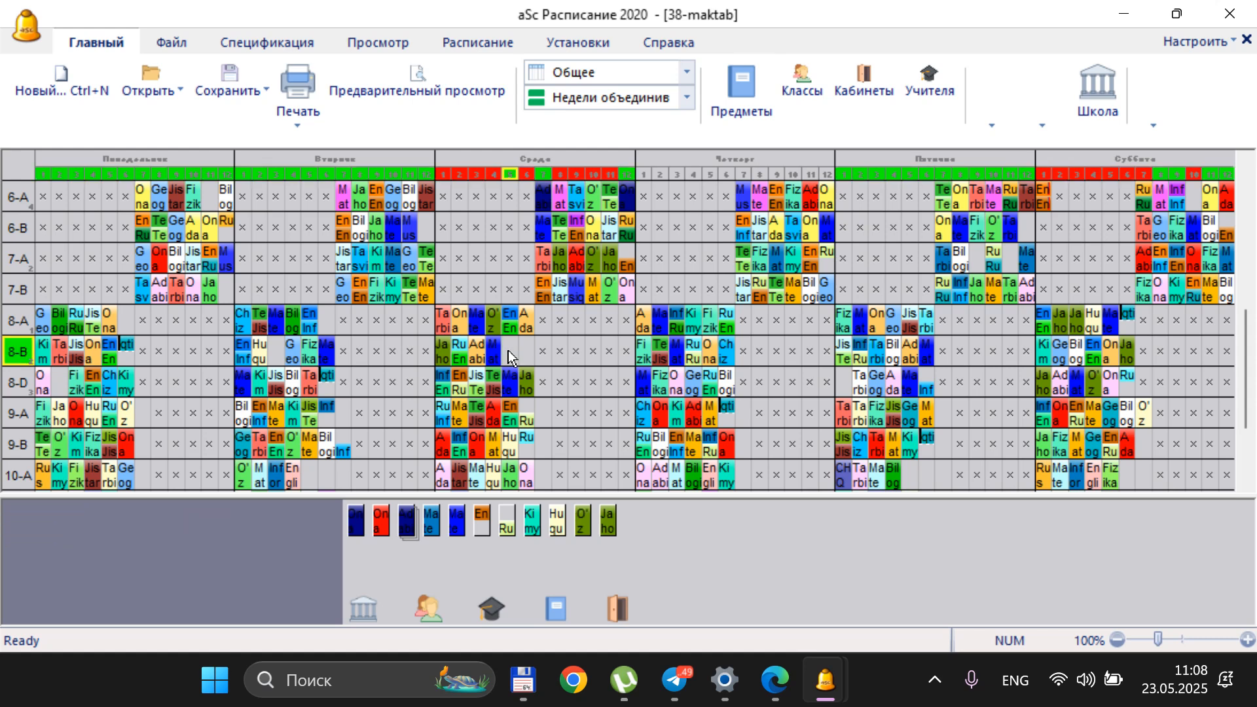
pyautogui.click(508, 351)
# Reopen the preview of the individual teacher timetables and page ahead to the Jahon tarixi teacher's schedule
pyautogui.click(423, 73)
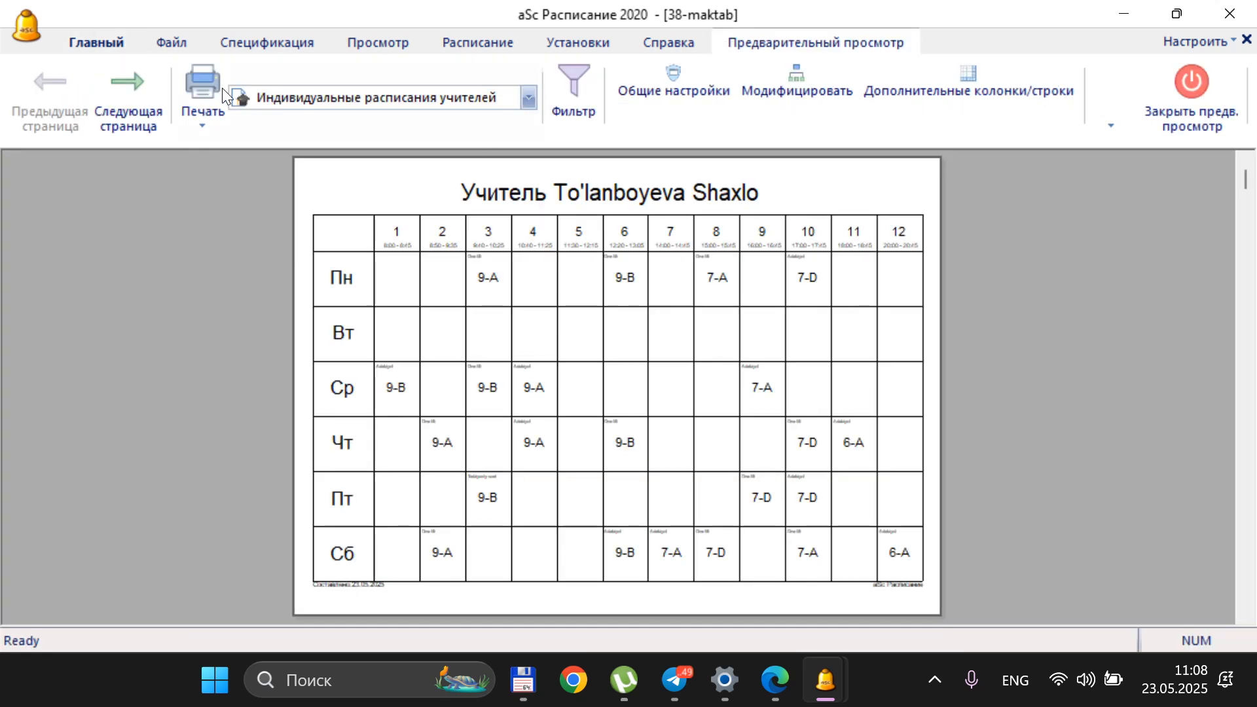
pyautogui.click(136, 81)
pyautogui.click(136, 81)
pyautogui.click(137, 81)
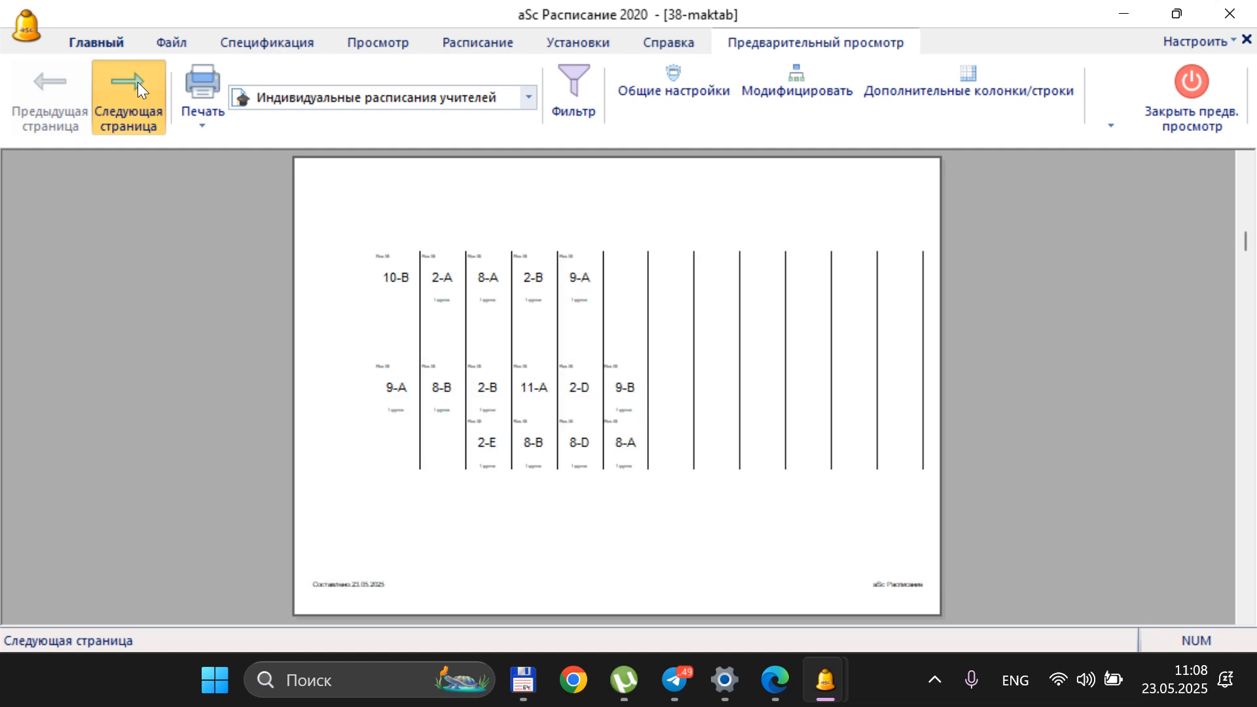
pyautogui.click(138, 81)
pyautogui.click(138, 81)
pyautogui.click(138, 81)
pyautogui.click(60, 85)
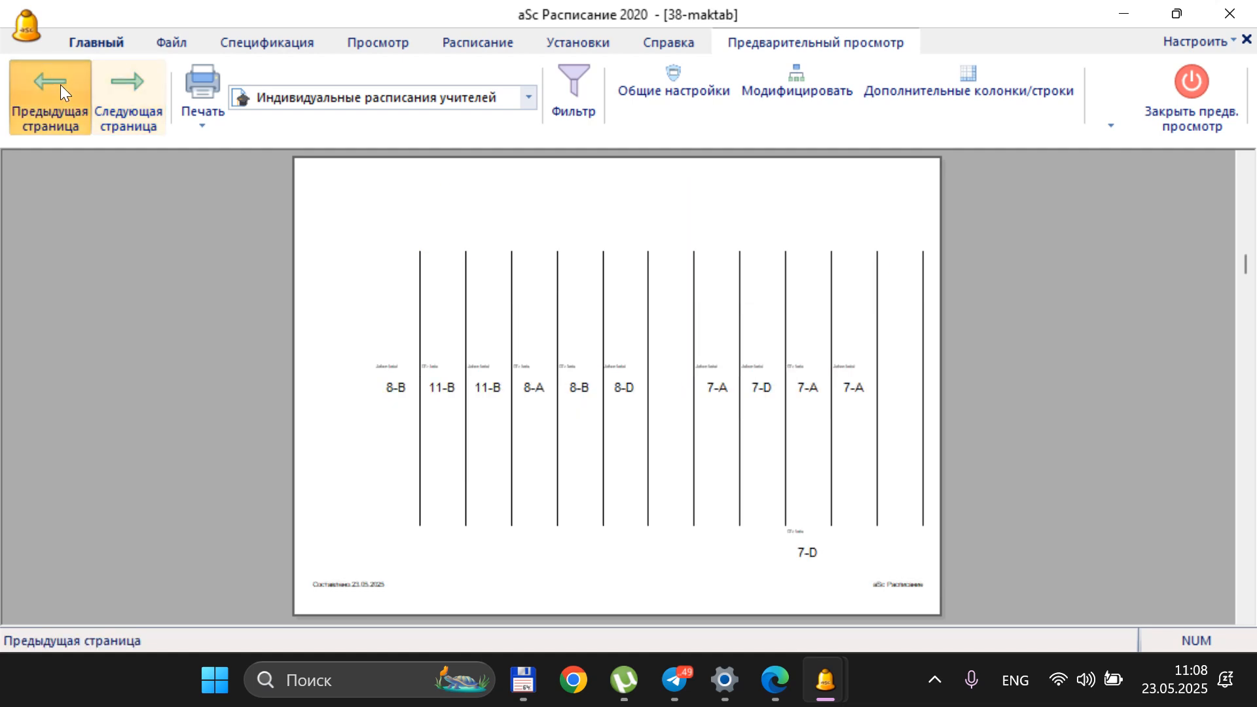